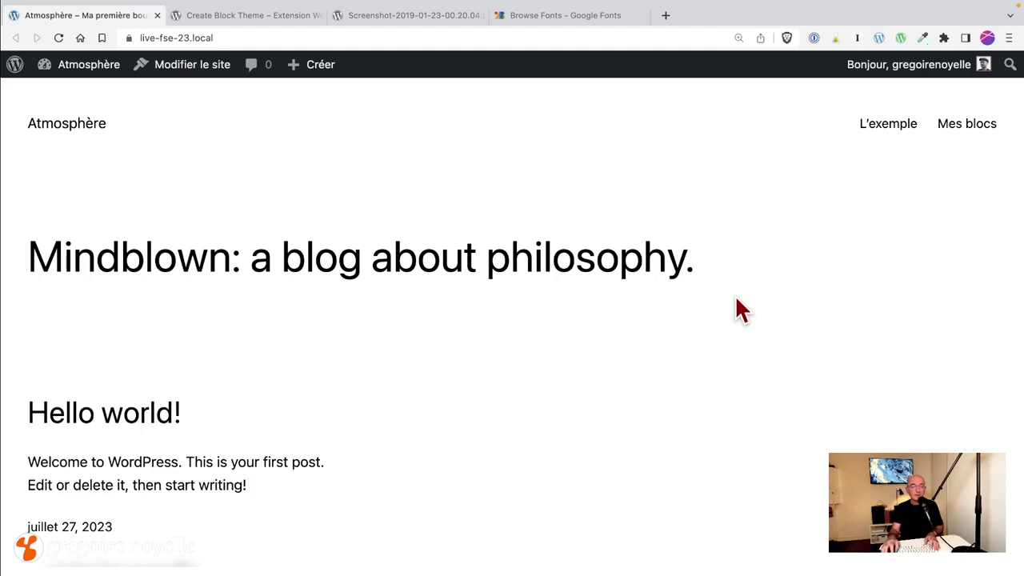
Open the site's administration, dismiss the dashboard's welcome panel and show the list of installed extensions.
click(64, 77)
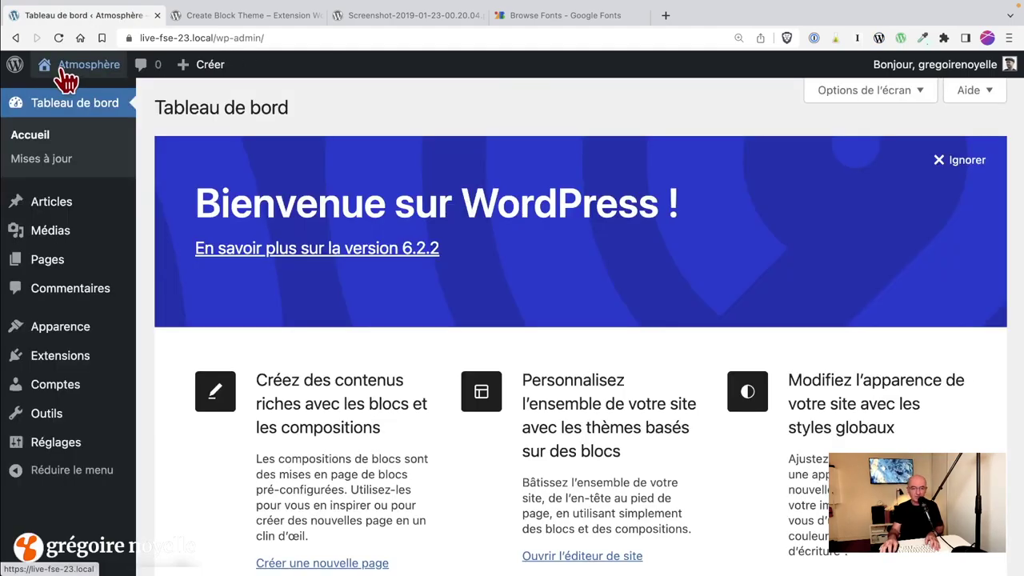
click(975, 175)
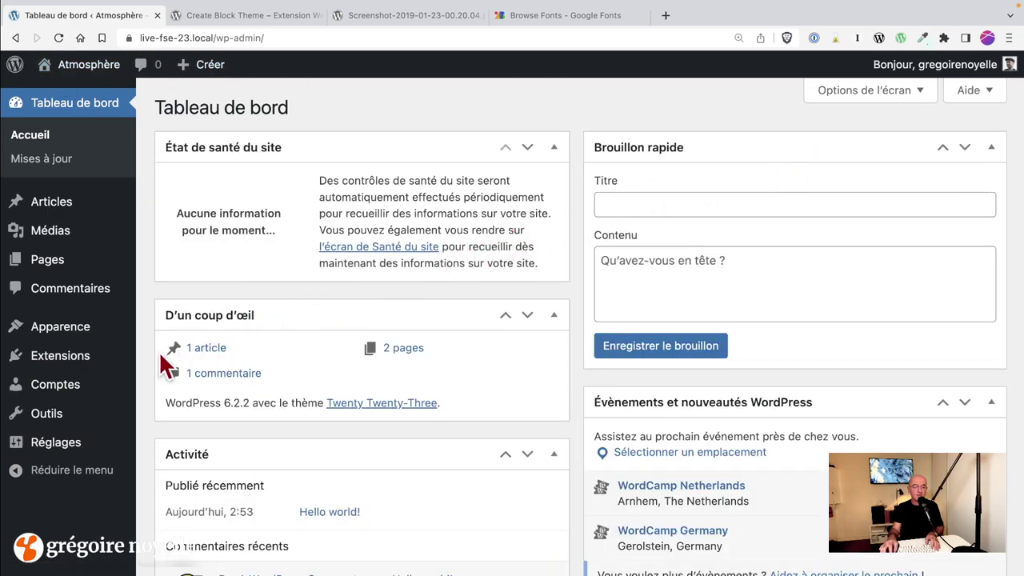
click(95, 368)
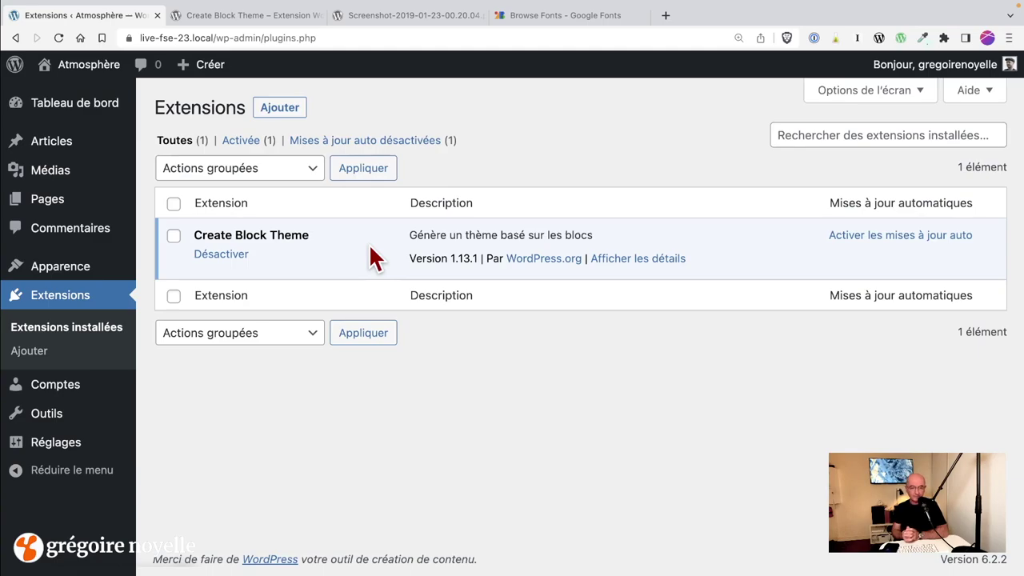
Search the directory of available extensions for "create block" and look through the results.
click(276, 112)
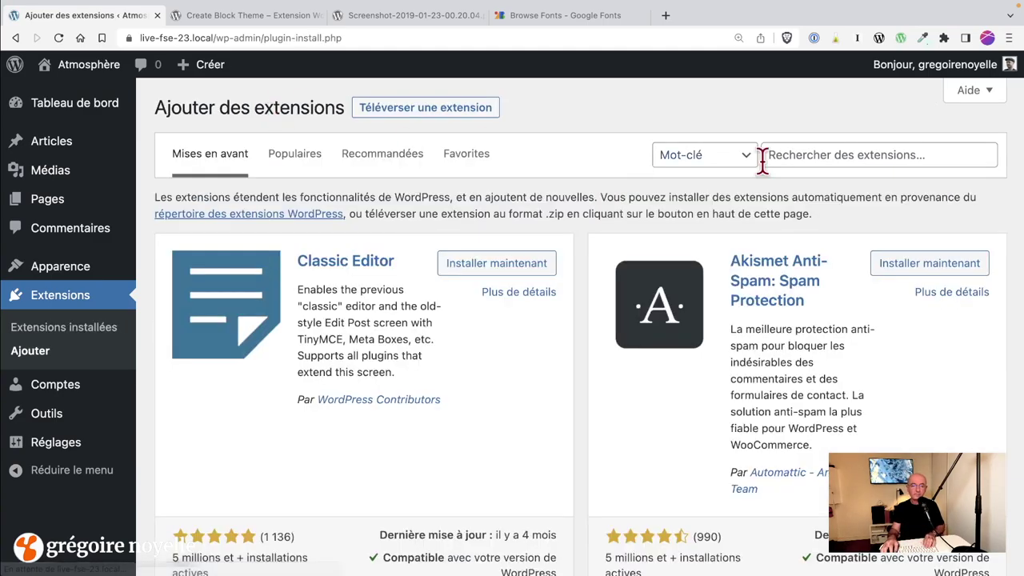
click(863, 146)
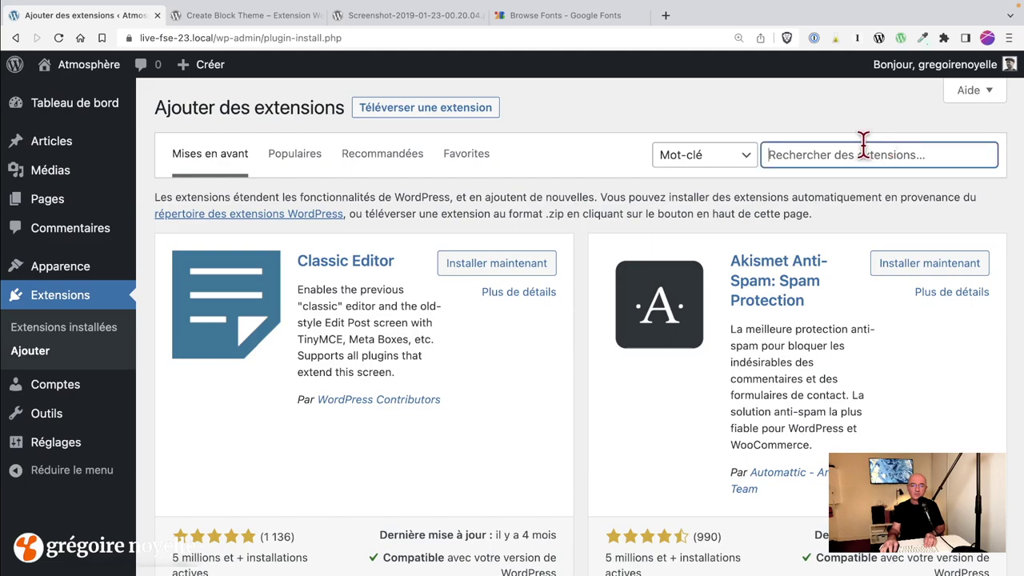
text(create)
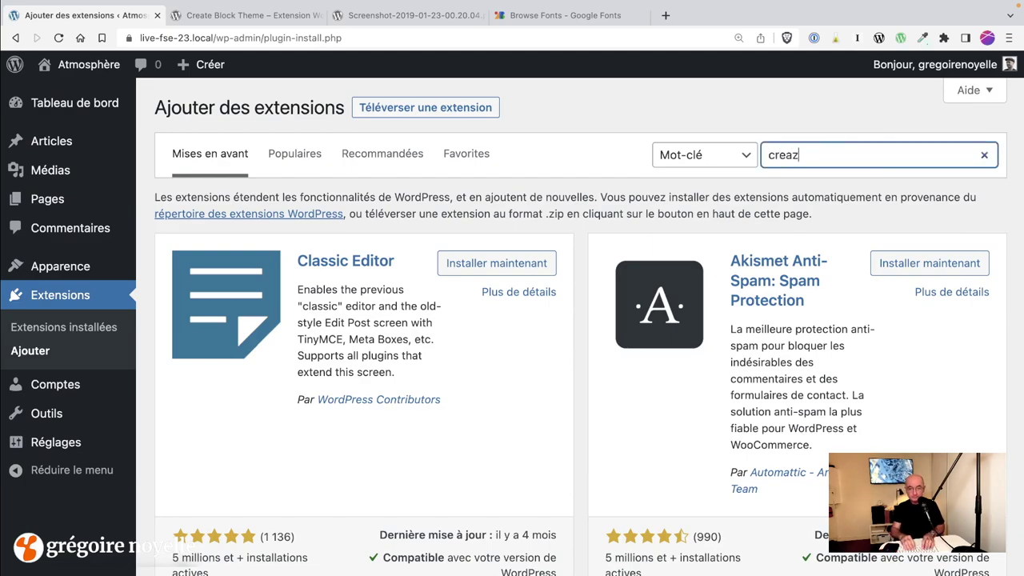
key(BackSpace)
key(BackSpace)
key(BackSpace)
text(te)
key(BackSpace)
key(BackSpace)
text(ate b)
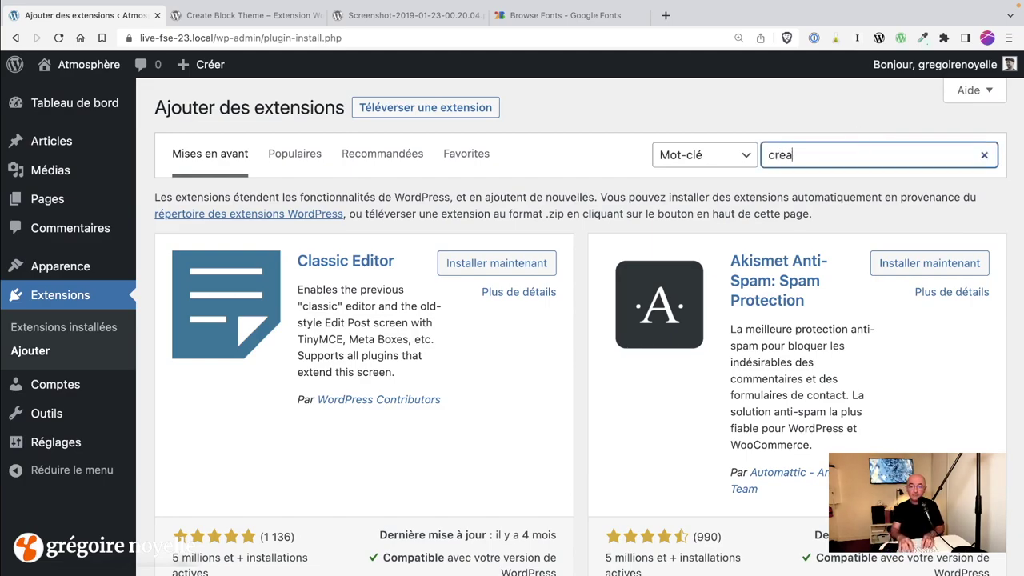
text(lock)
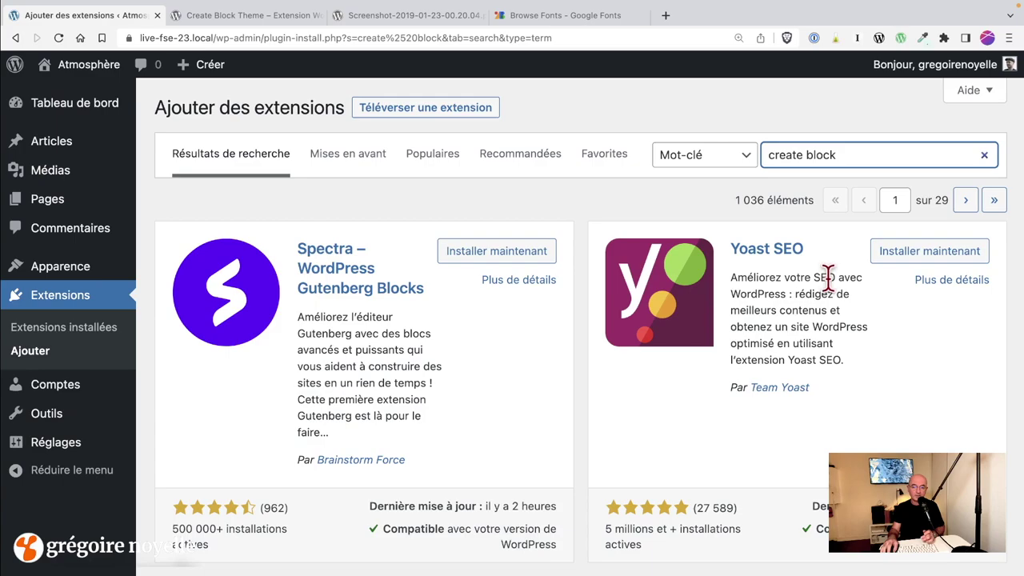
scroll(828, 289, down, 5)
scroll(590, 366, up, 5)
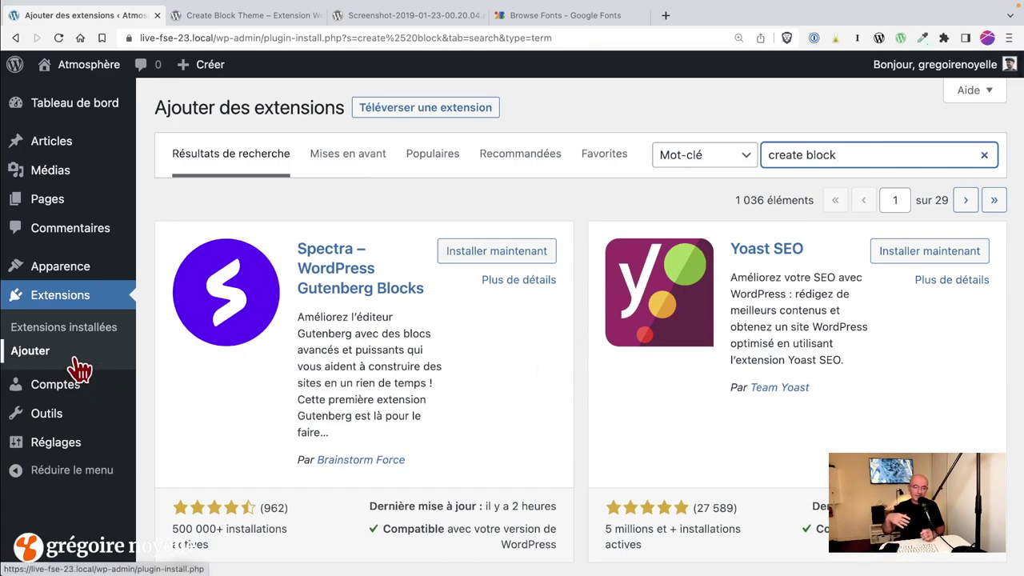
Open the Create Block Theme page and choose the option to create a blank theme ("Créer un thème vierge").
mouse_move(16, 267)
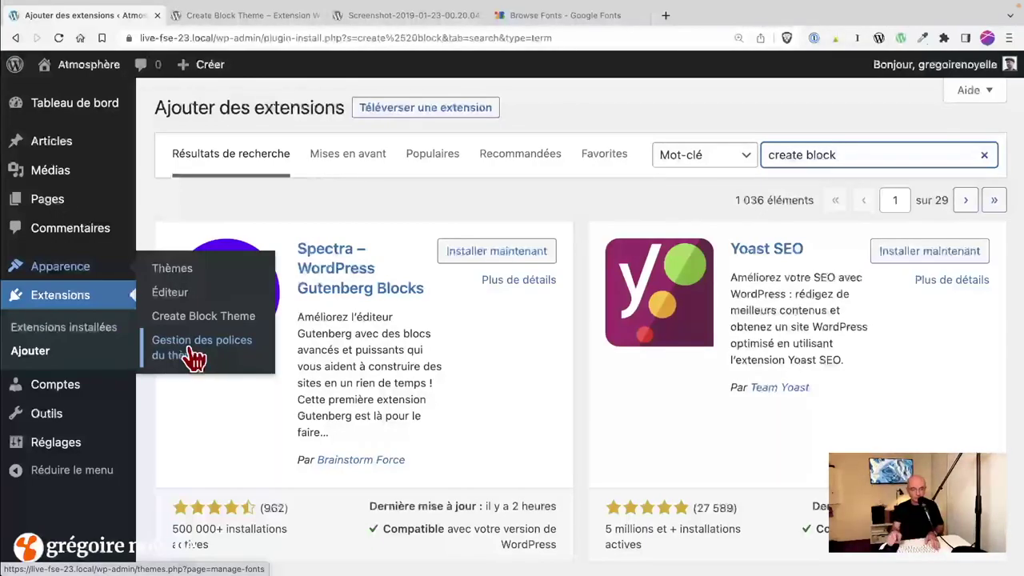
mouse_move(76, 269)
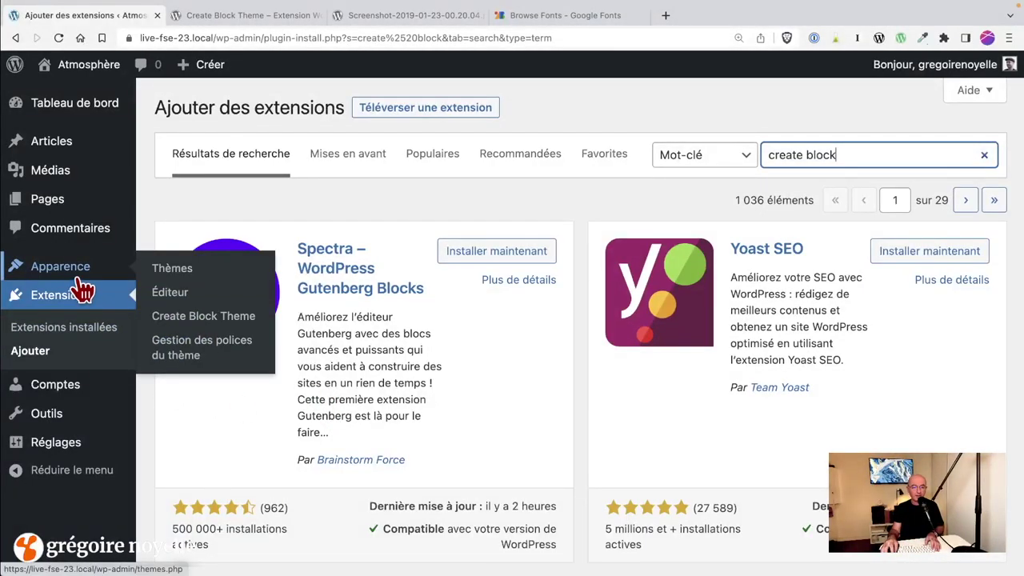
click(179, 317)
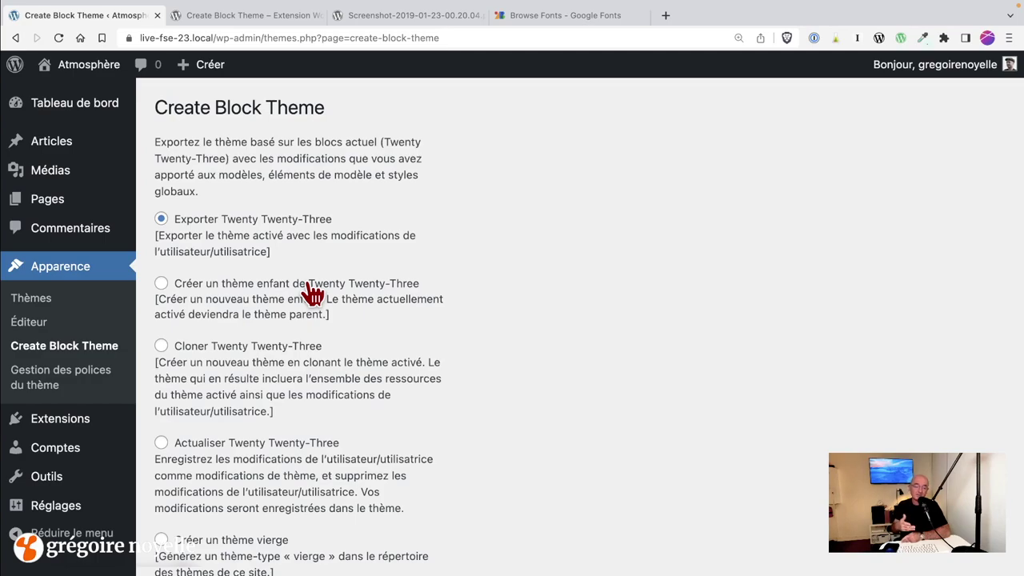
scroll(312, 294, down, 1)
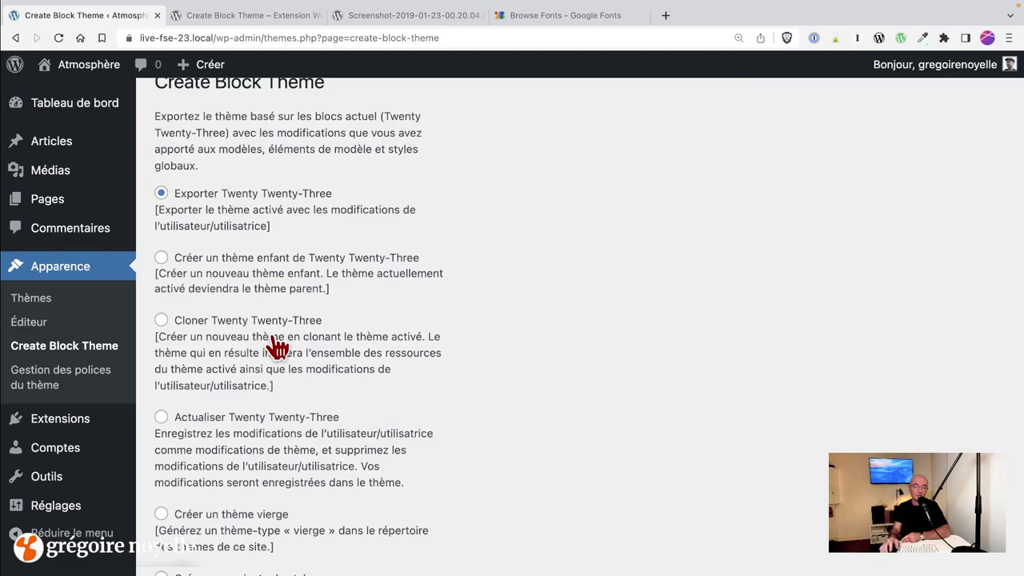
scroll(275, 344, down, 2)
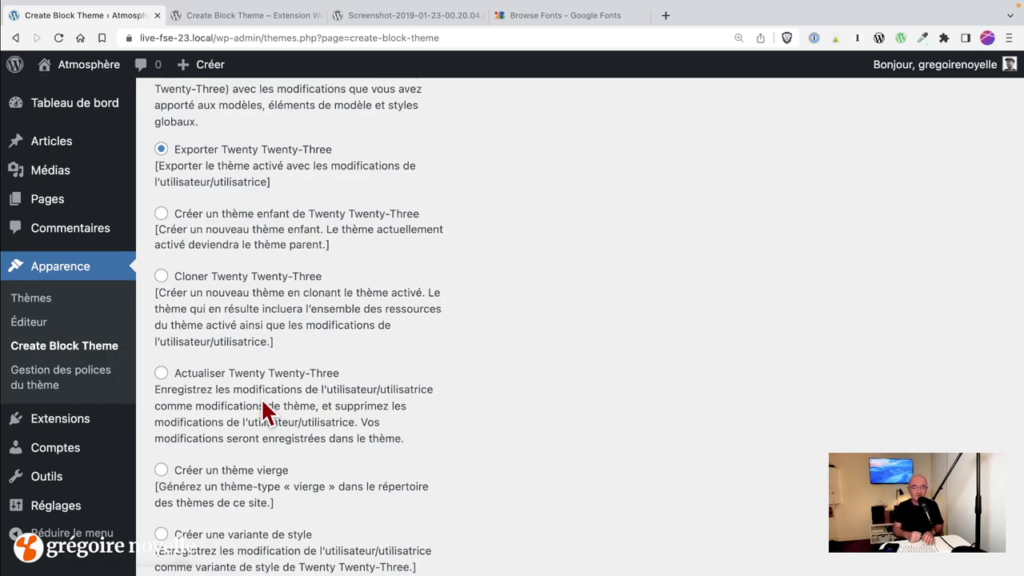
scroll(274, 392, down, 1)
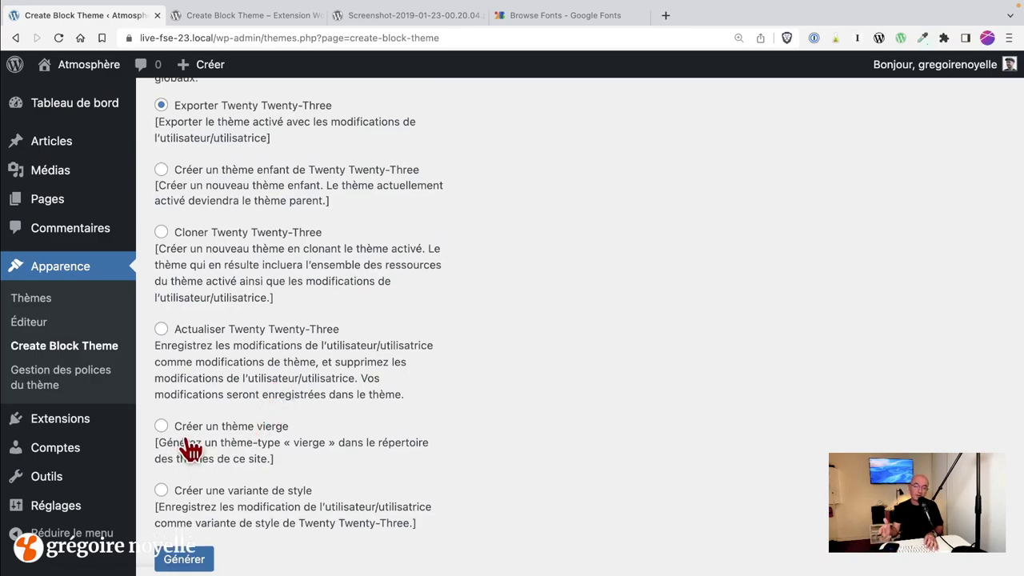
scroll(610, 448, down, 1)
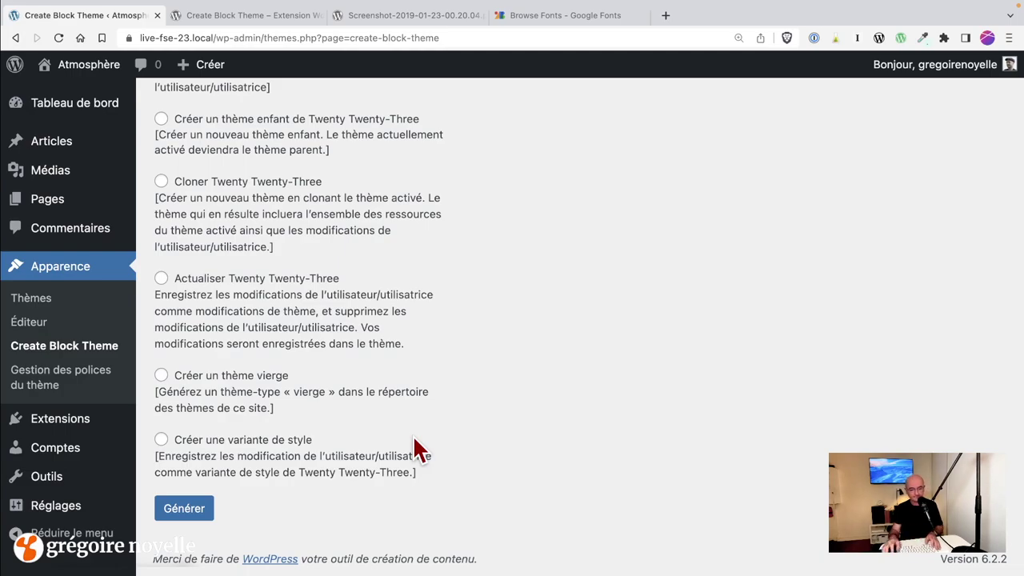
click(161, 376)
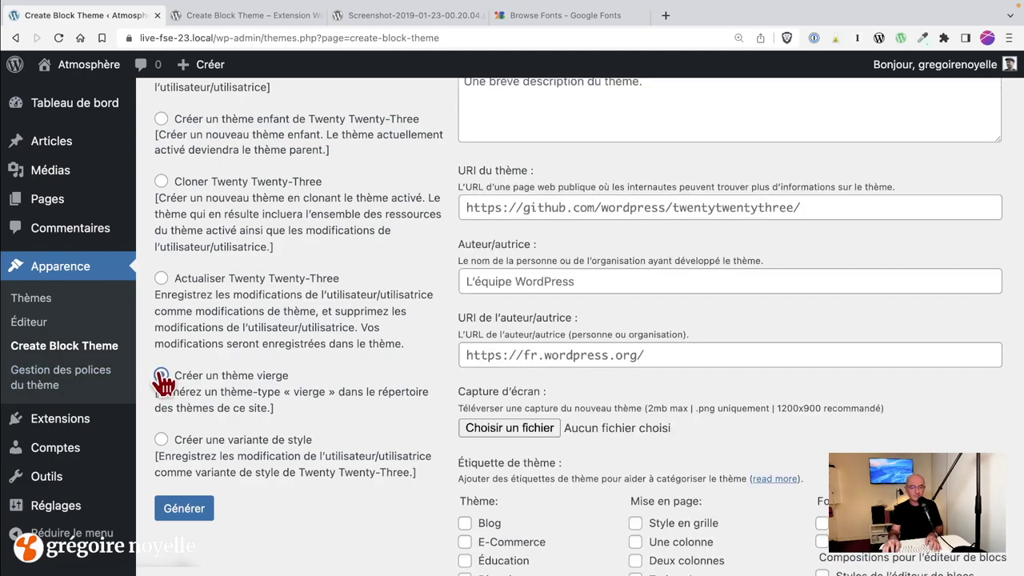
Name the new theme "Thème Atmosphère" and give it the description "Ma boulange".
scroll(704, 169, up, 3)
click(570, 190)
text(Thème Atmosphère)
key(Tab)
text(Ma boulange)
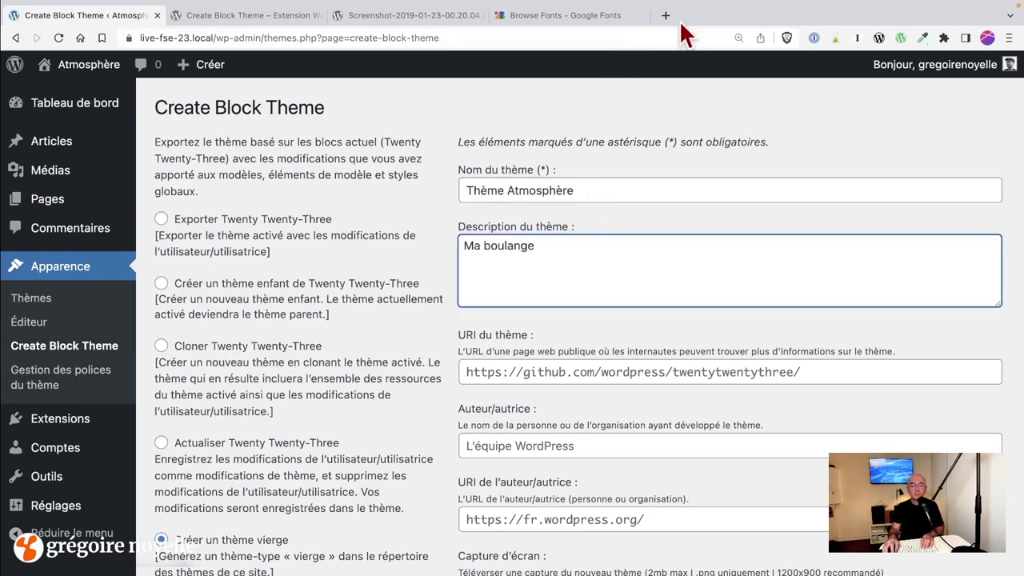
Fill in the theme URI with the author's https website address.
click(509, 370)
text(ht)
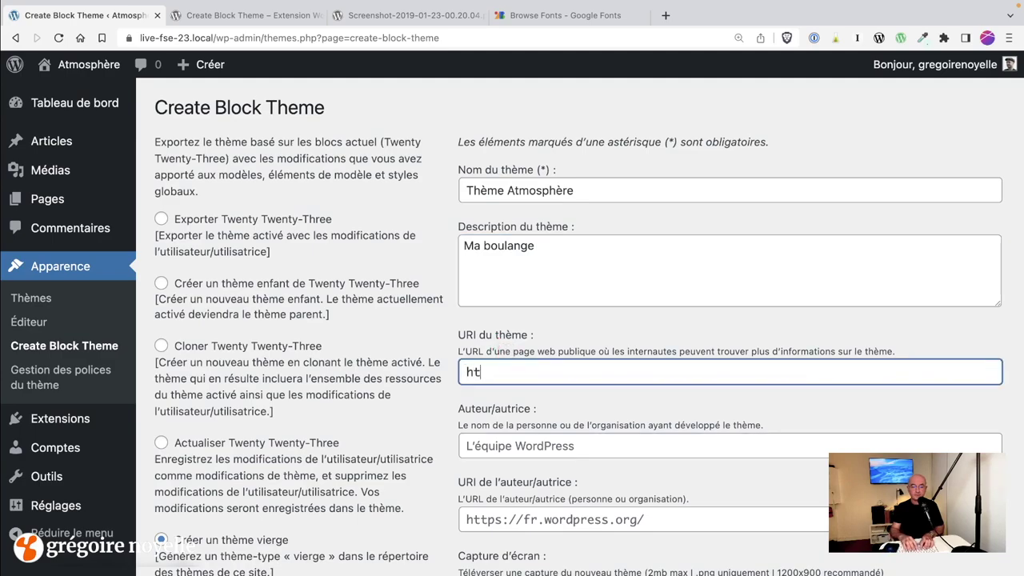
text(tps:)
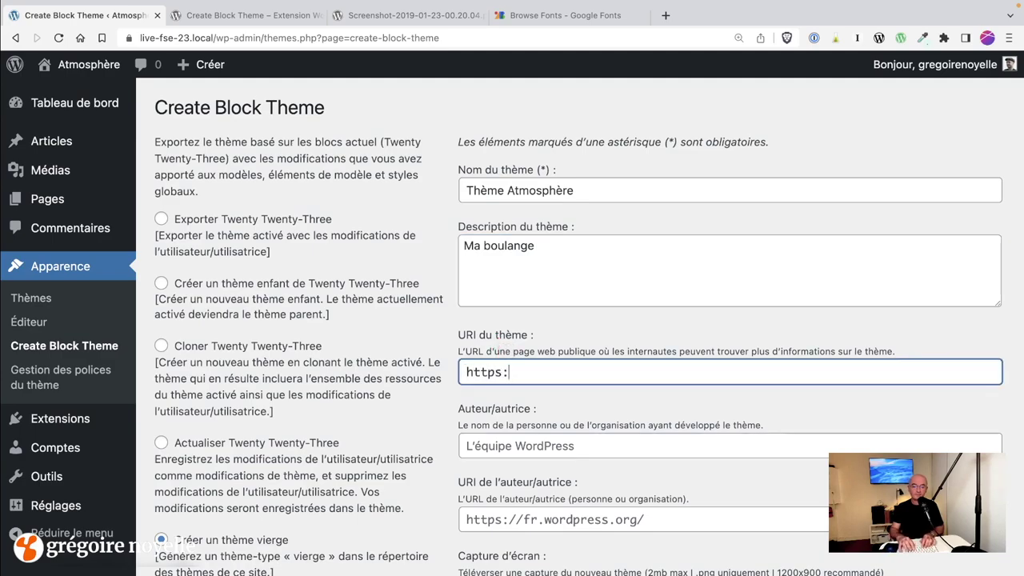
key(Down)
key(Return)
Enter the author's full name and set the author URI to the author's website address.
key(Tab)
text(Grégoire N)
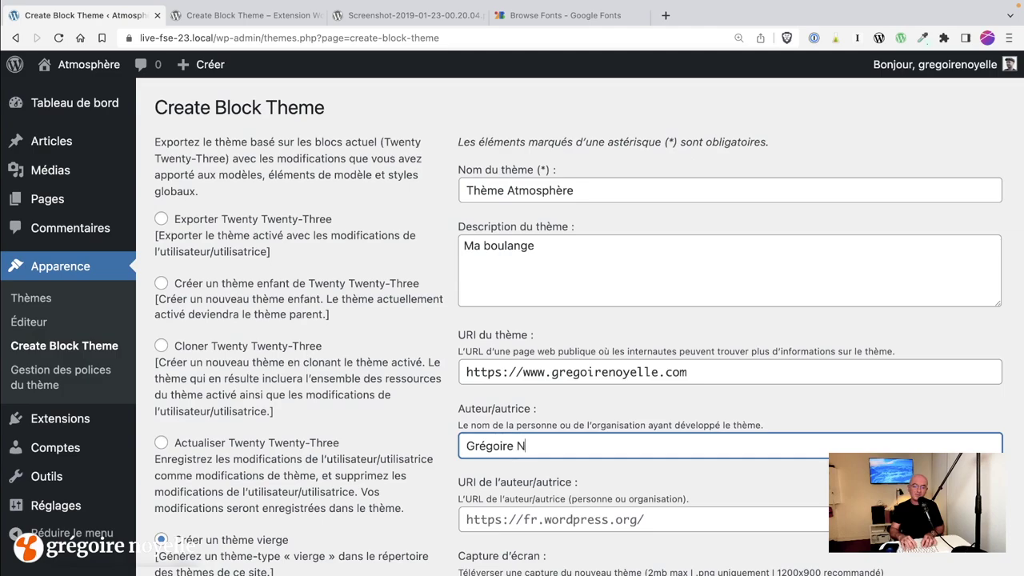
text(oyelle)
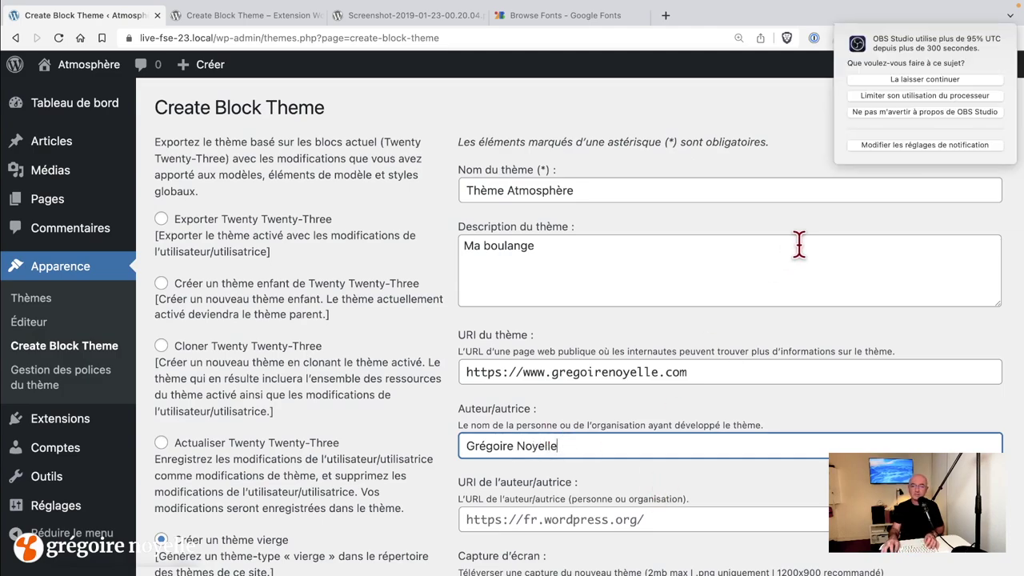
scroll(568, 508, down, 1)
click(587, 485)
key(Down)
key(Return)
scroll(640, 480, down, 3)
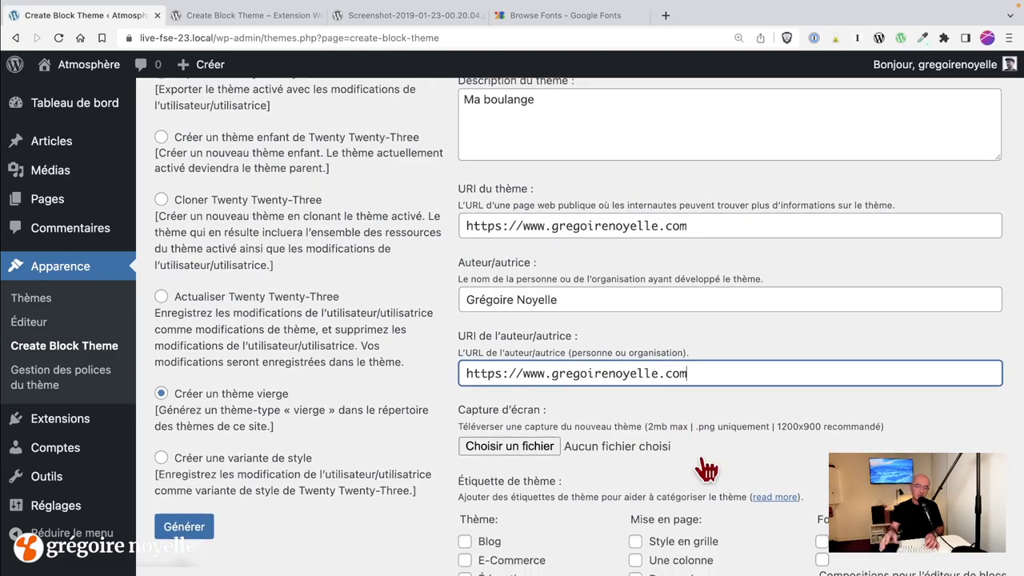
Check the completed theme details and generate the blank theme.
scroll(709, 460, up, 5)
scroll(712, 416, down, 8)
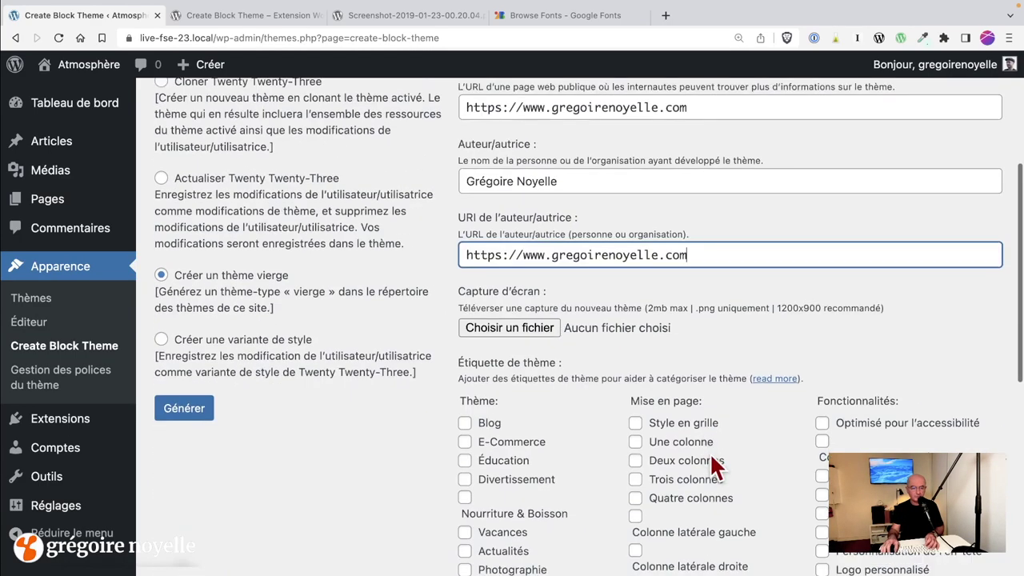
click(185, 407)
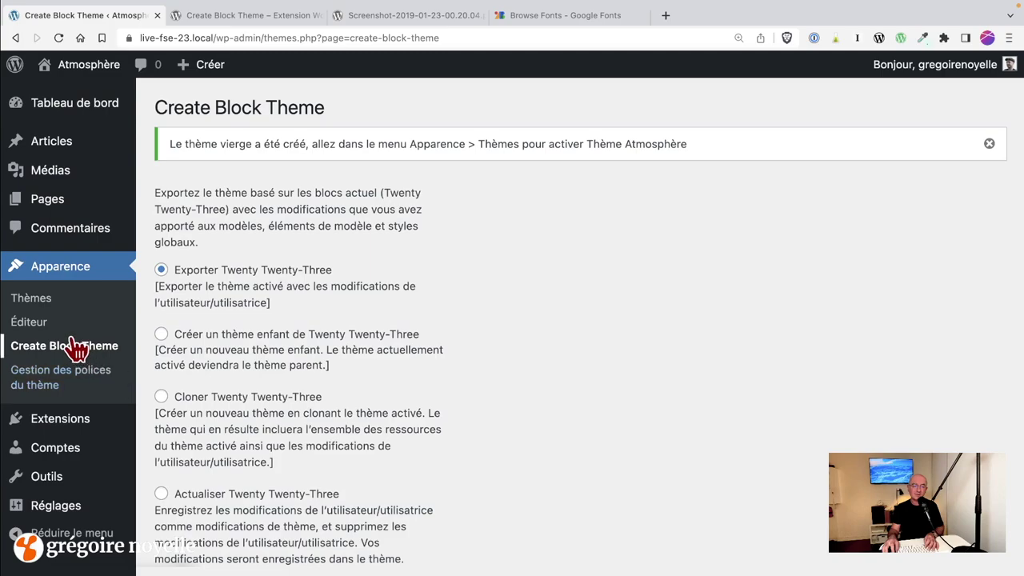
Activate "Thème Atmosphère" from the list of installed themes.
click(32, 298)
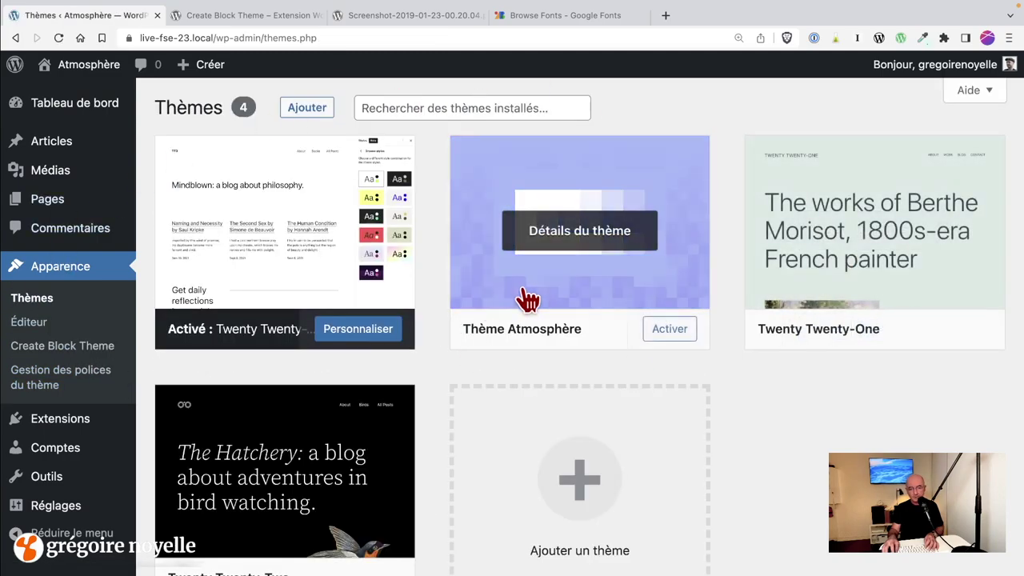
click(679, 340)
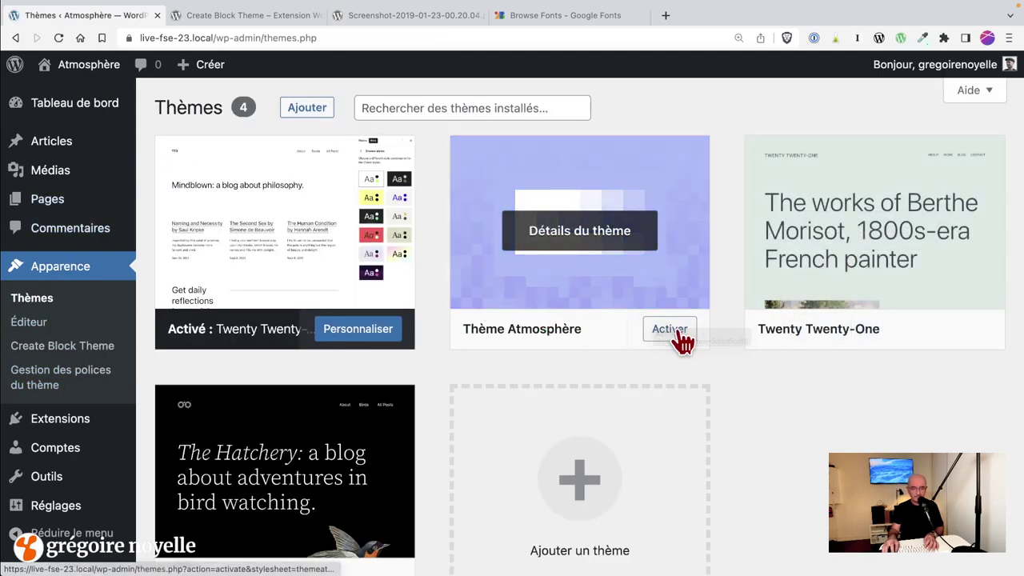
click(672, 339)
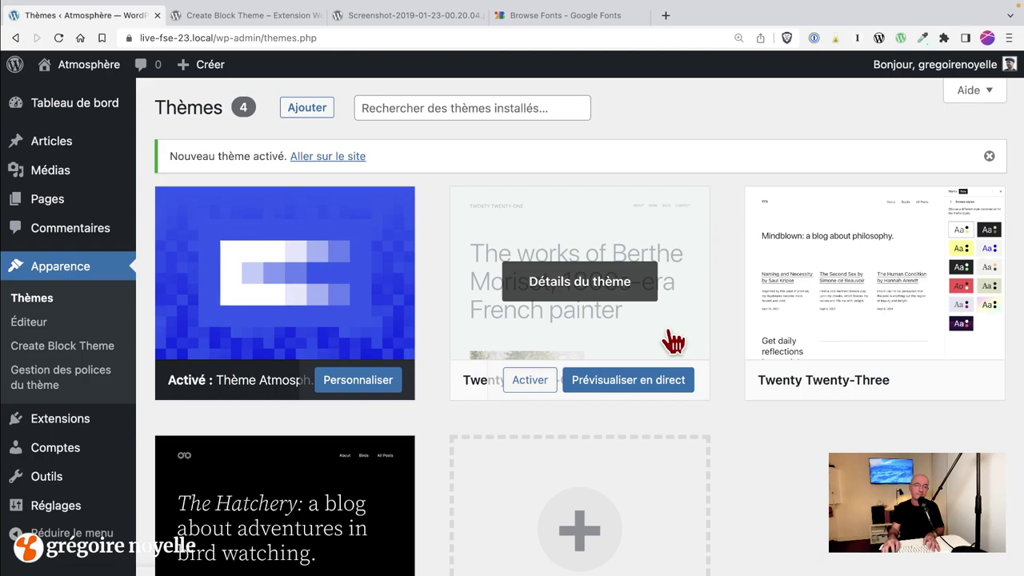
View the site's front page in a separate tab and return to the themes administration.
mouse_move(41, 68)
click(76, 90)
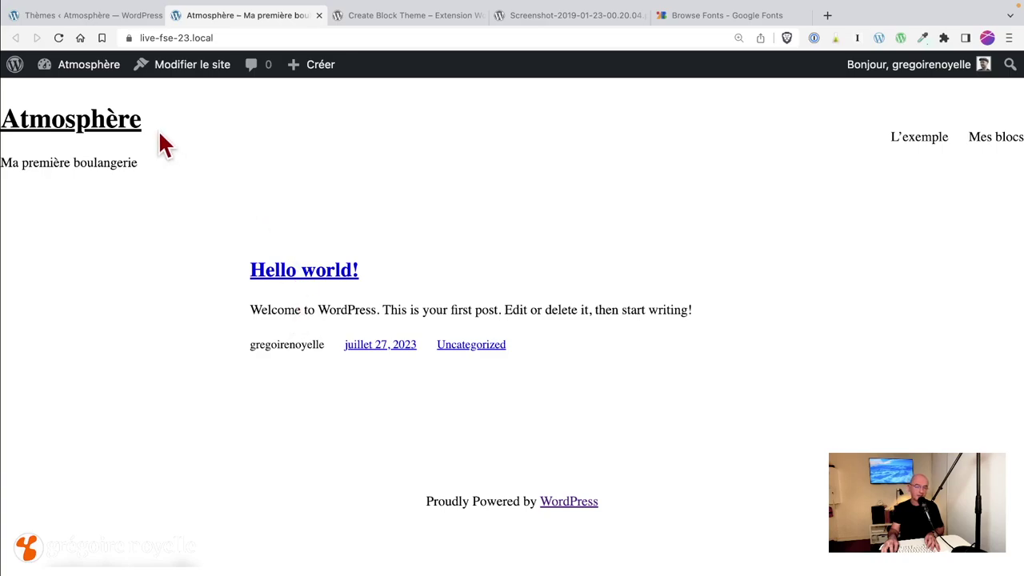
click(94, 16)
Open the theme's font management, start adding a Google font and choose Roboto to list its variants.
mouse_move(136, 176)
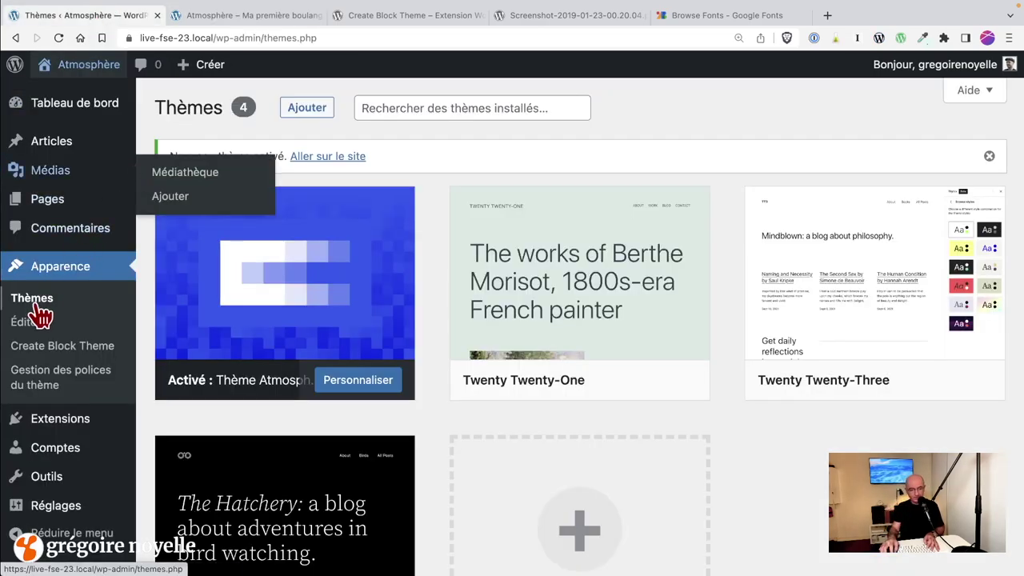
click(45, 386)
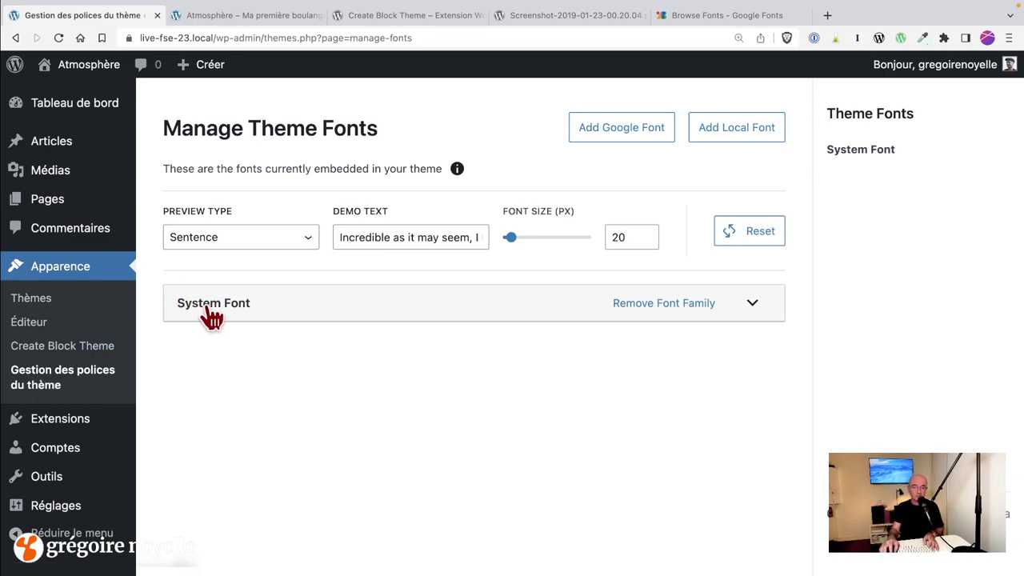
click(649, 133)
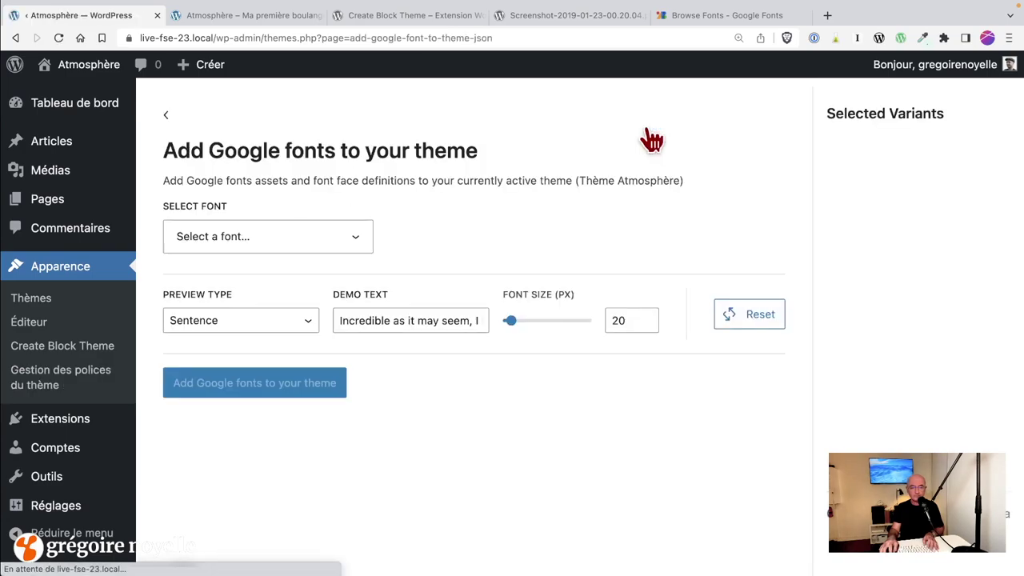
click(315, 238)
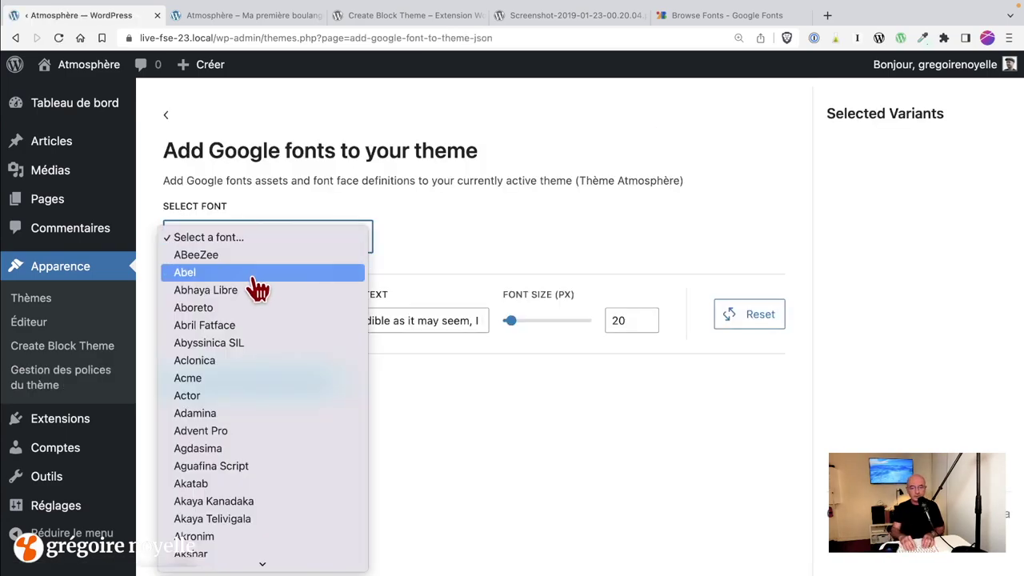
text(rob)
key(Return)
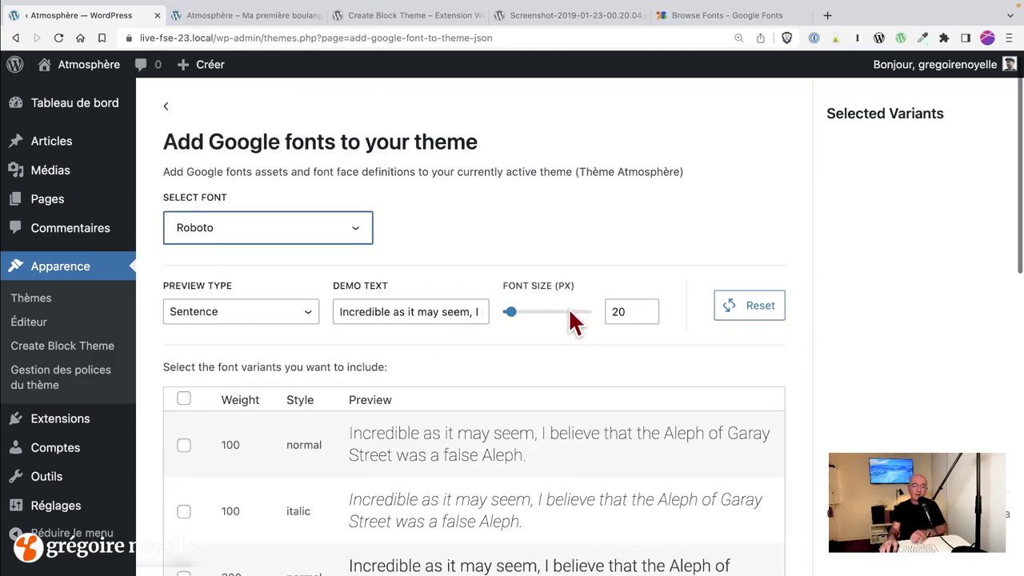
scroll(567, 316, down, 2)
scroll(567, 312, down, 6)
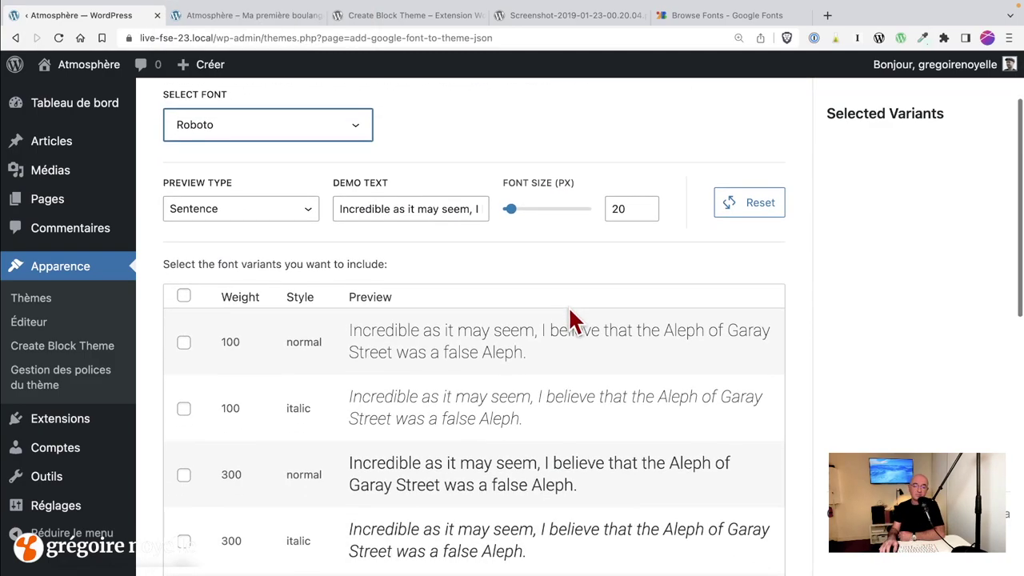
Select Roboto's 300 normal, 300 italic and 900 normal variants and add them to the theme.
scroll(574, 322, up, 1)
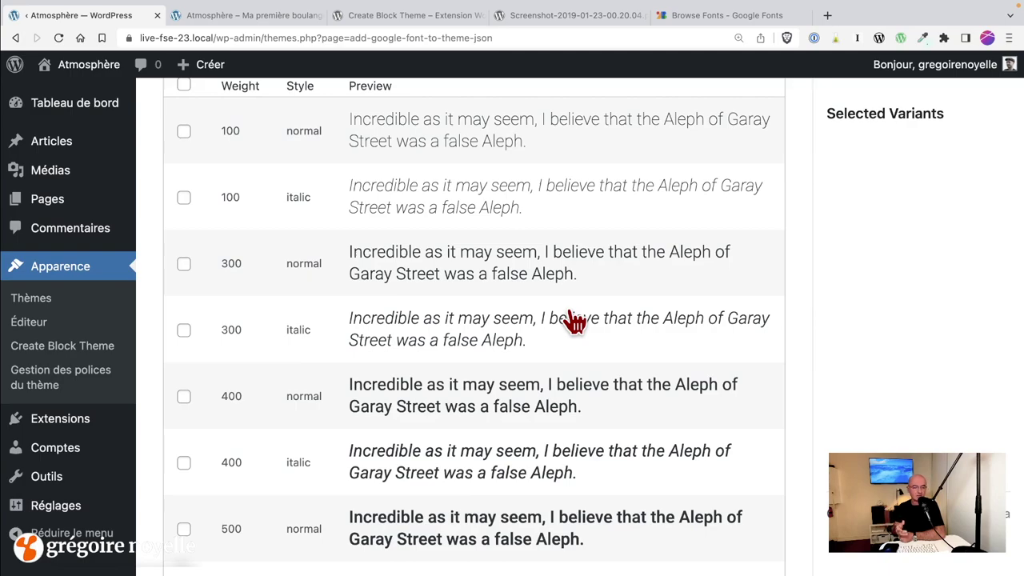
scroll(574, 322, down, 1)
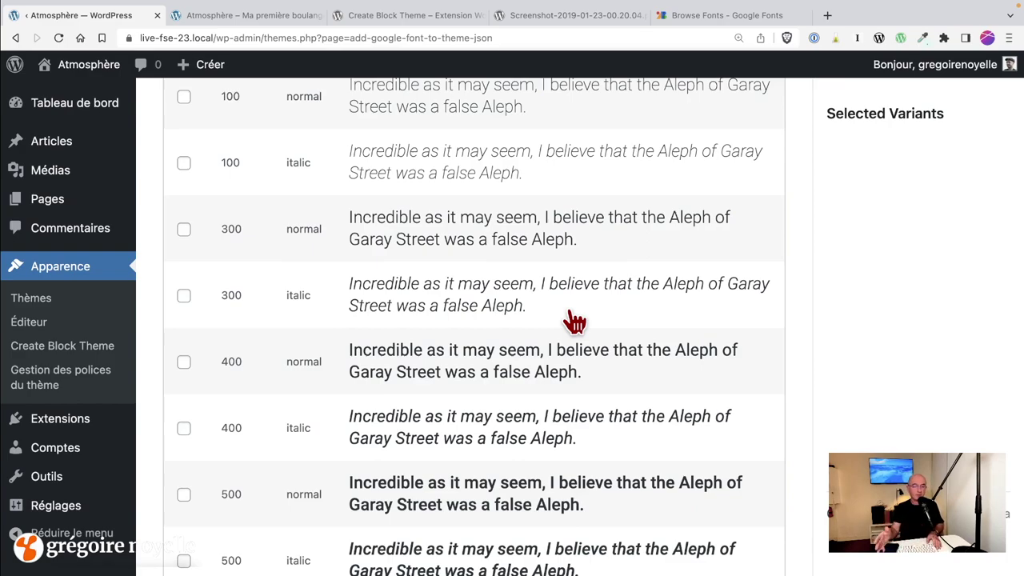
scroll(574, 322, up, 1)
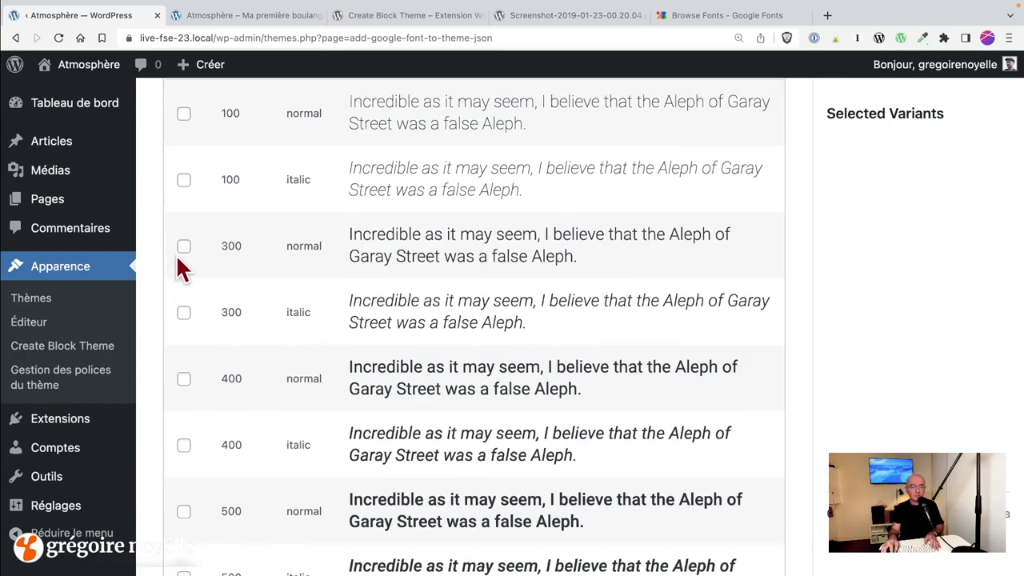
click(184, 248)
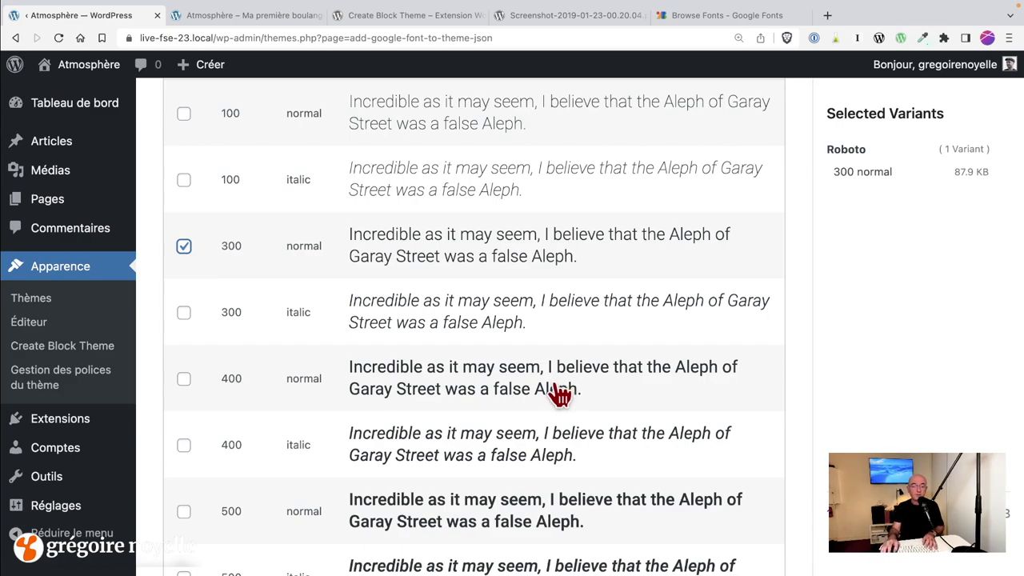
click(183, 313)
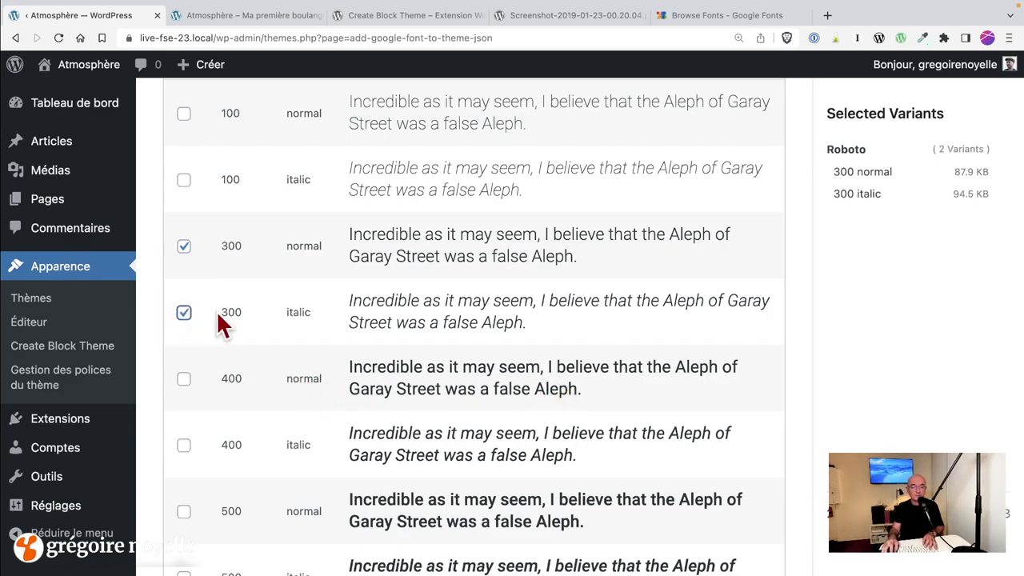
scroll(453, 355, down, 3)
scroll(453, 355, down, 1)
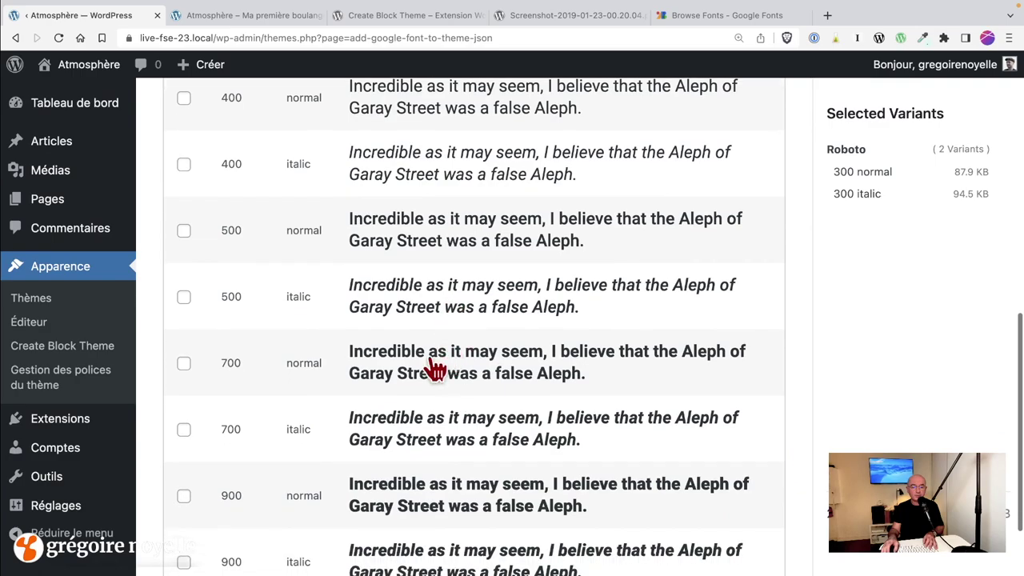
click(183, 496)
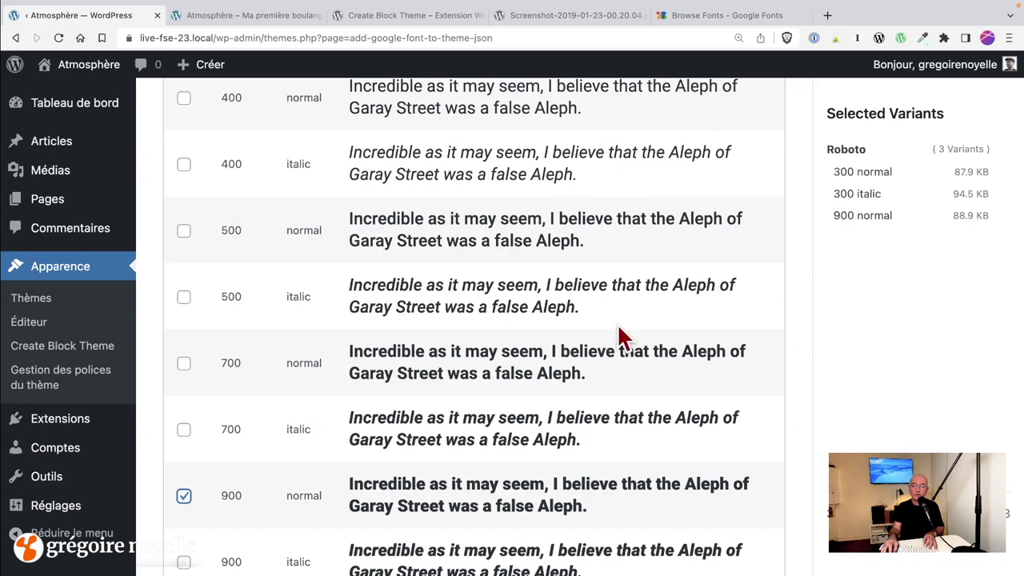
scroll(487, 382, down, 2)
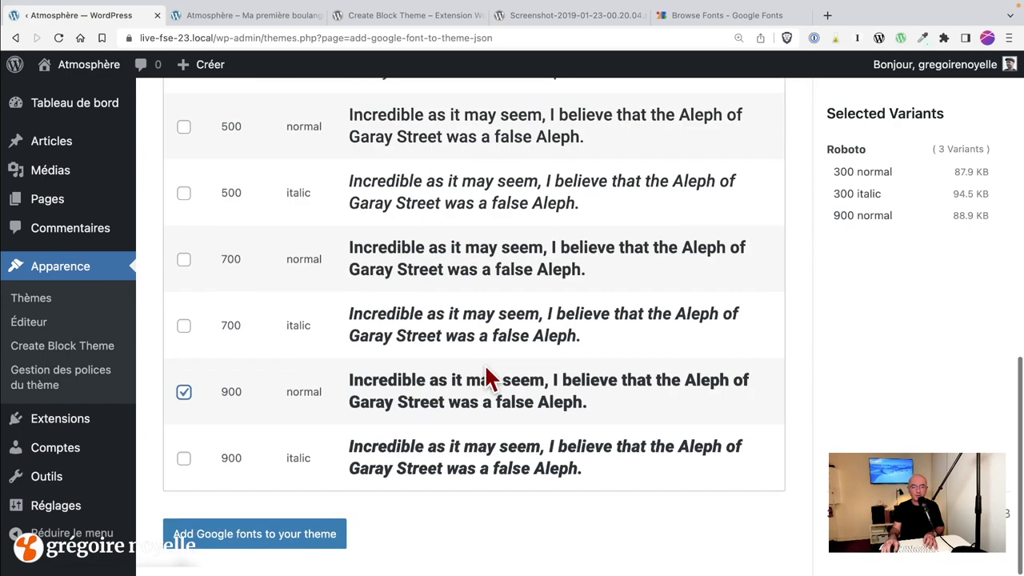
click(293, 551)
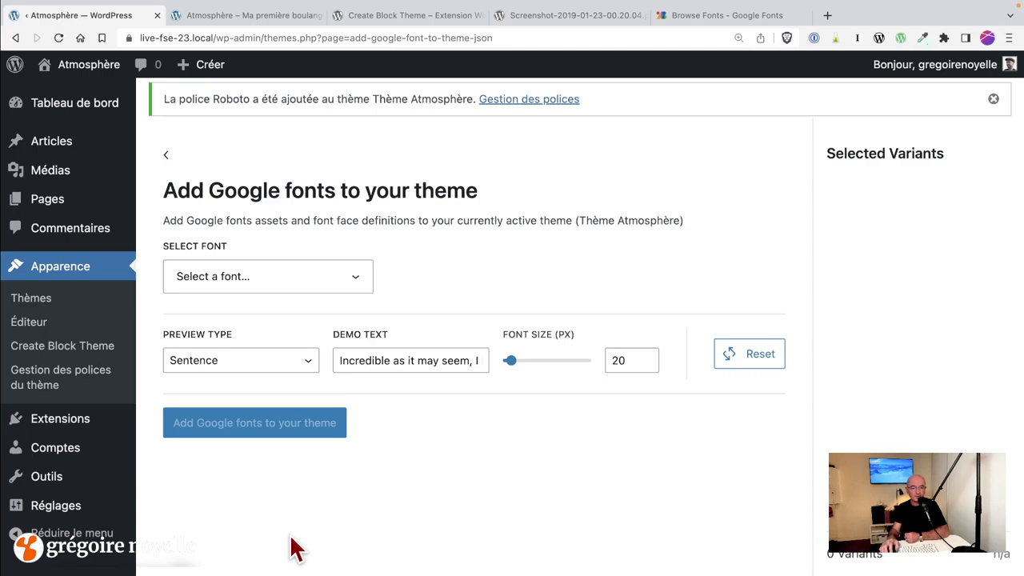
Review the theme's embedded fonts in the font management and compare with the site's front page.
click(76, 384)
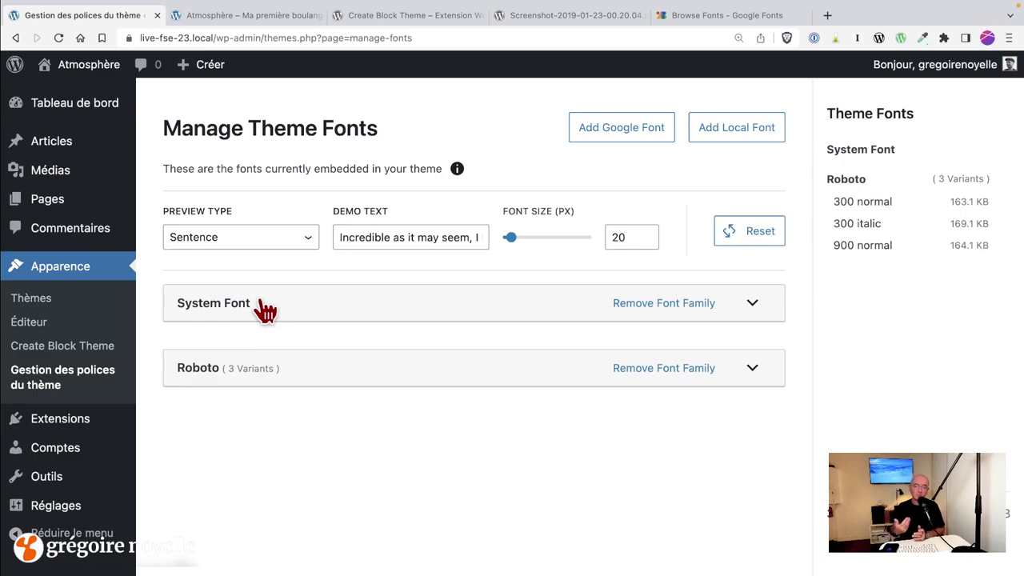
click(243, 20)
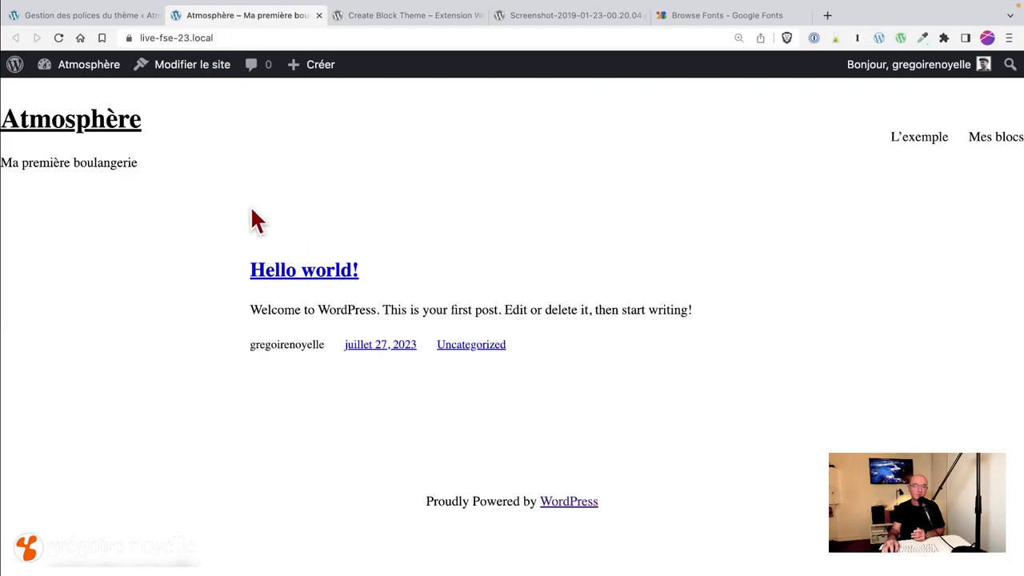
click(96, 16)
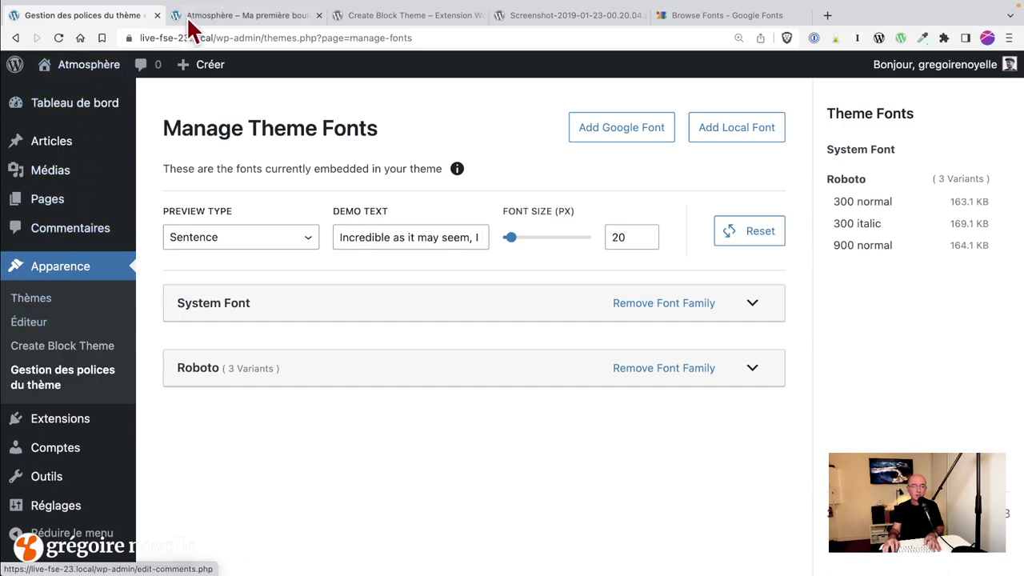
click(228, 23)
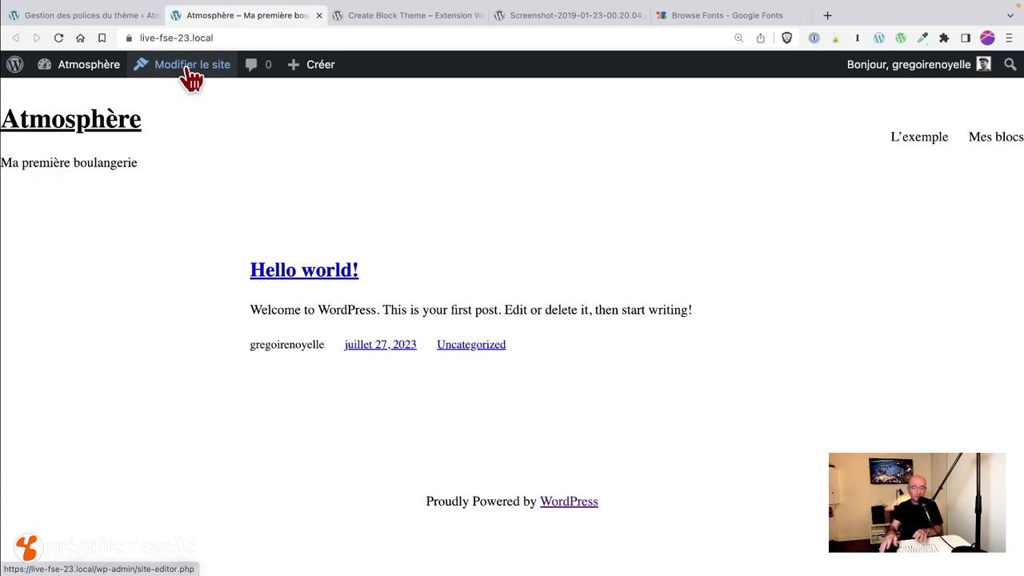
click(110, 18)
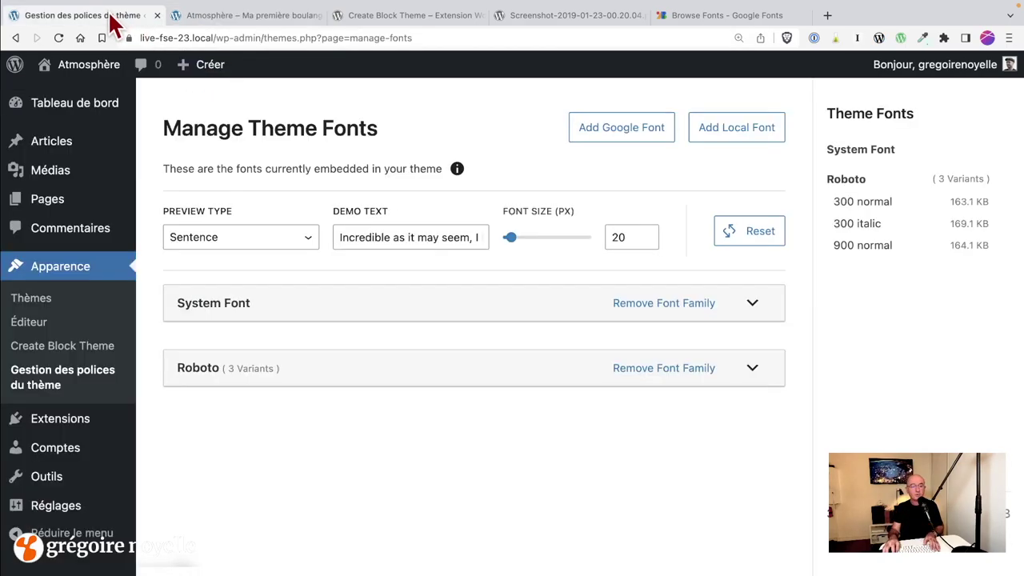
click(230, 17)
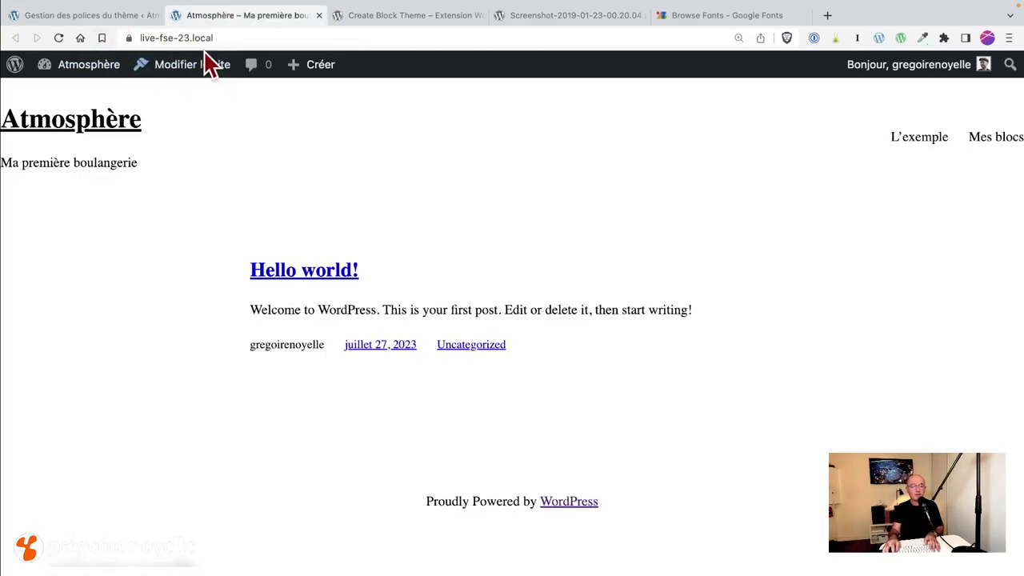
click(106, 19)
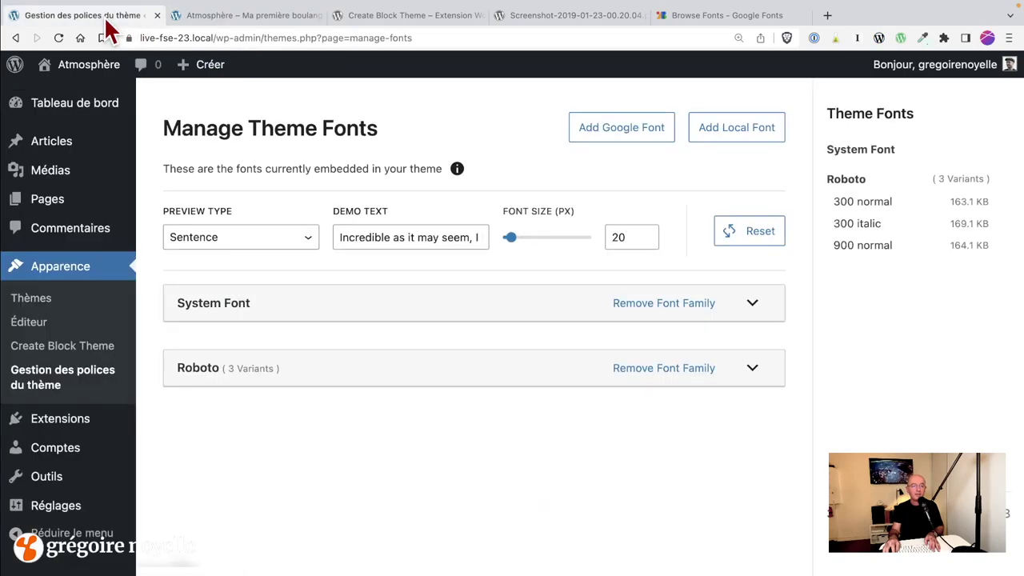
Open the Index template for editing in the site editor, dismiss the welcome guide and compare it with the front page.
click(48, 332)
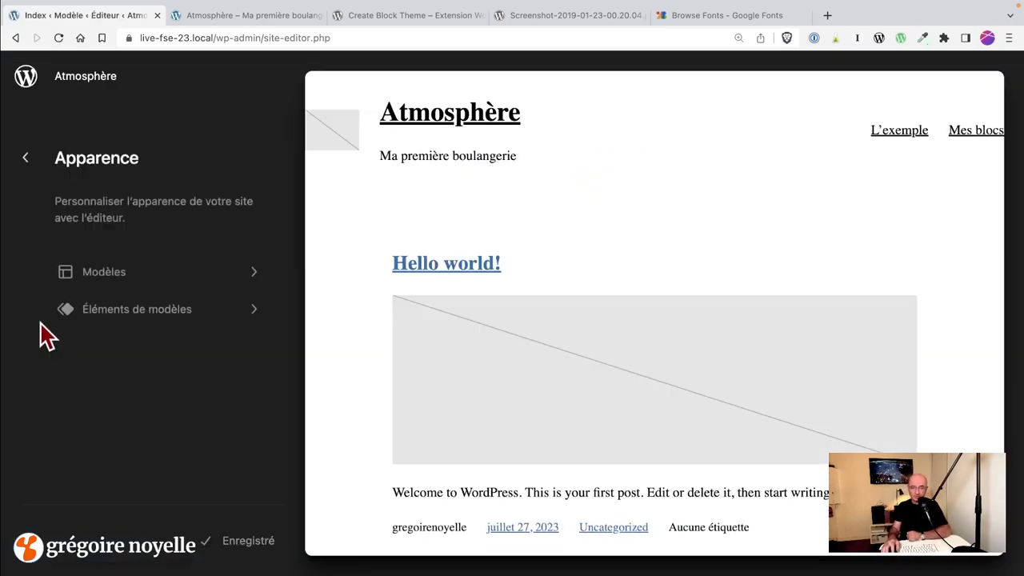
click(126, 278)
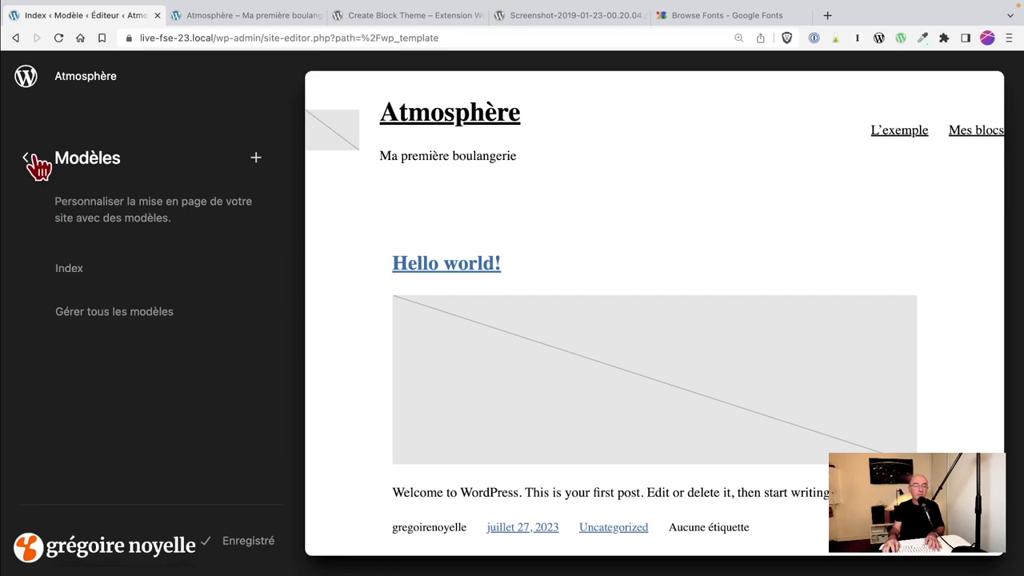
click(525, 247)
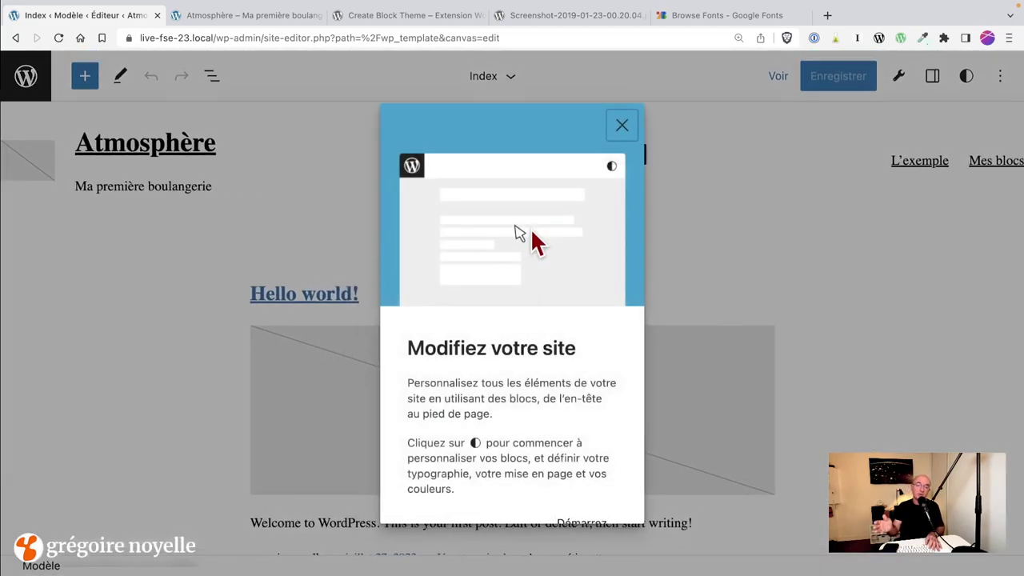
click(623, 127)
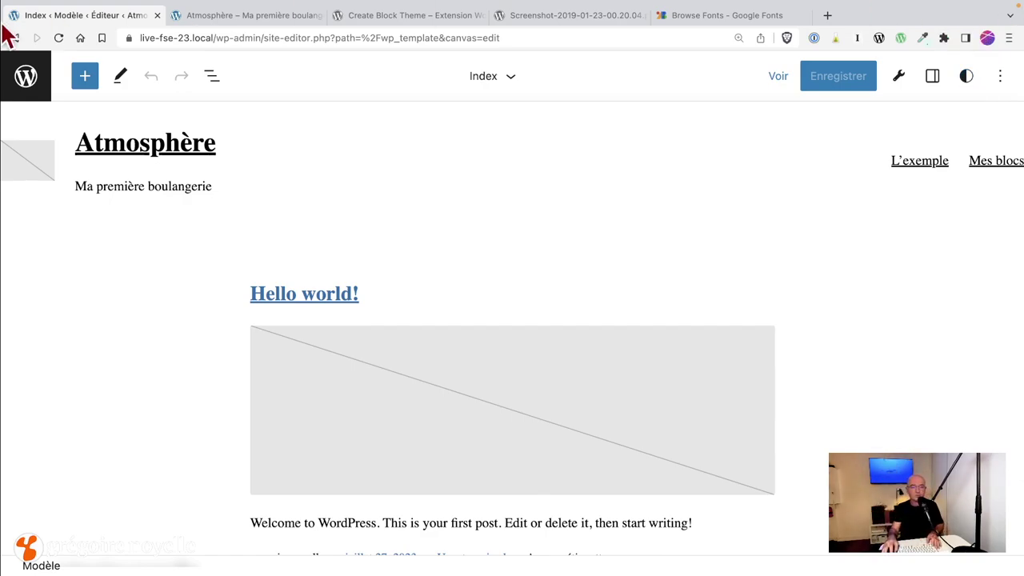
click(270, 17)
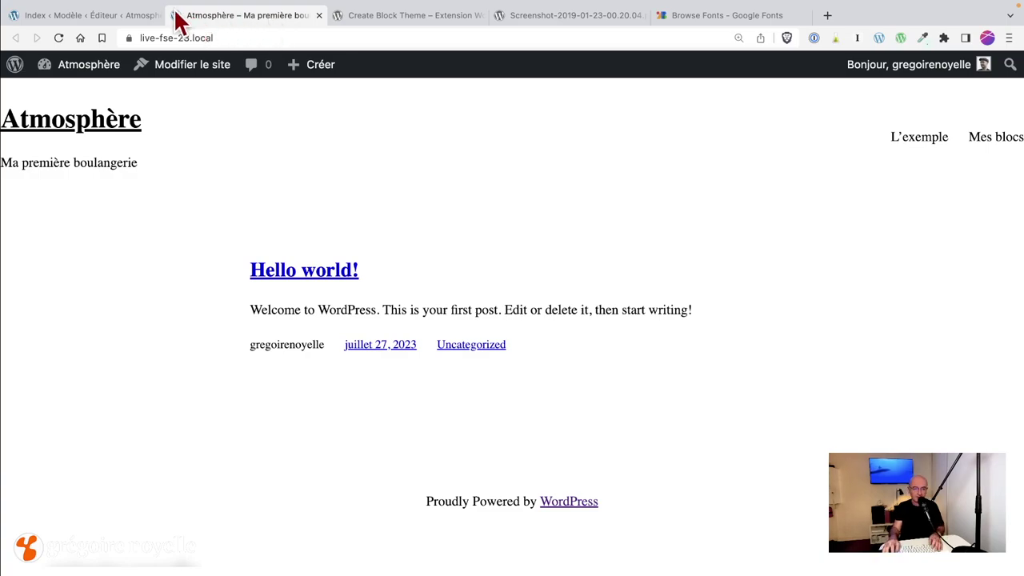
click(144, 15)
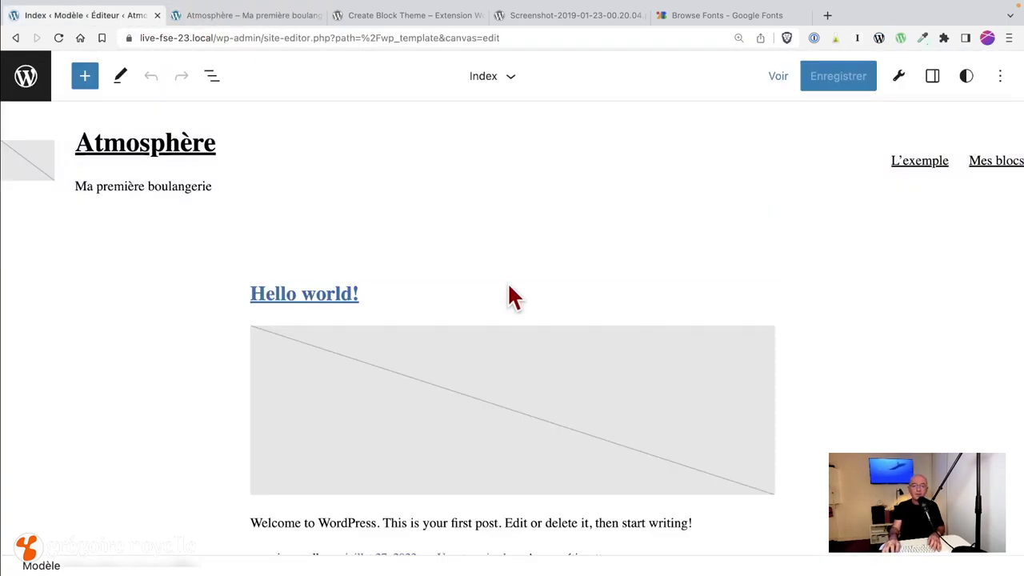
Set the font family of the site's text element to Roboto in the global typography styles.
click(967, 77)
click(624, 124)
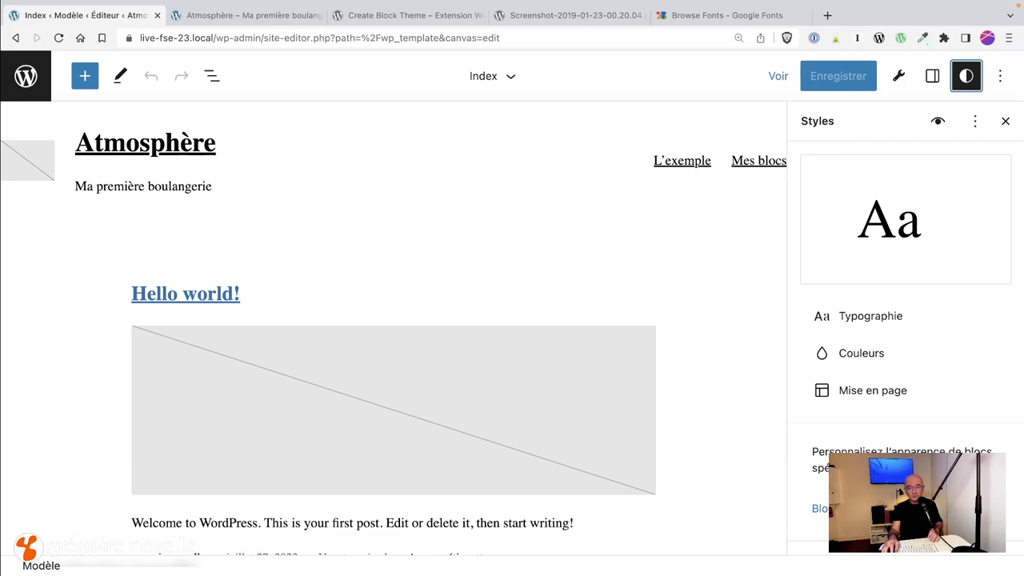
click(896, 317)
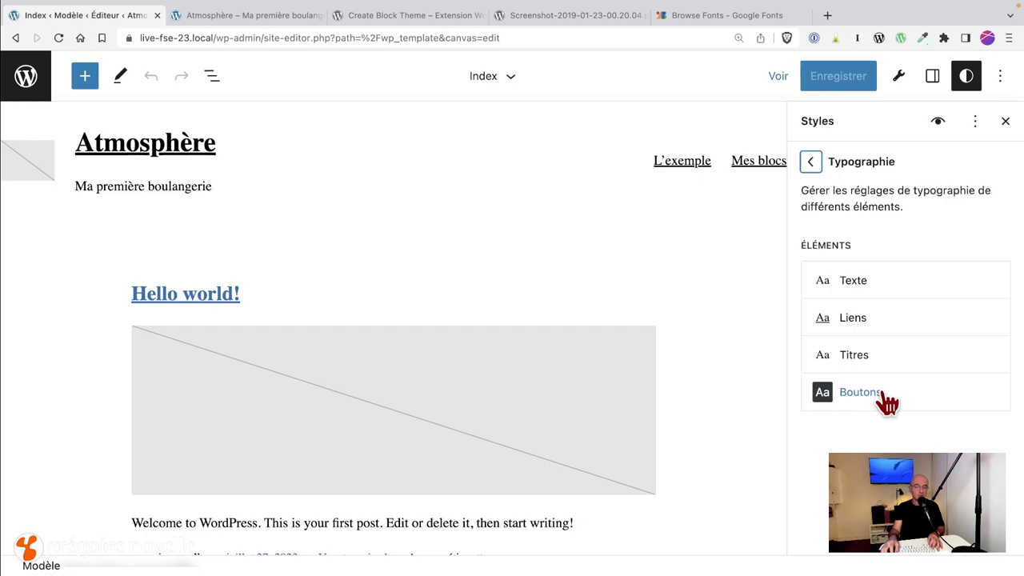
click(921, 290)
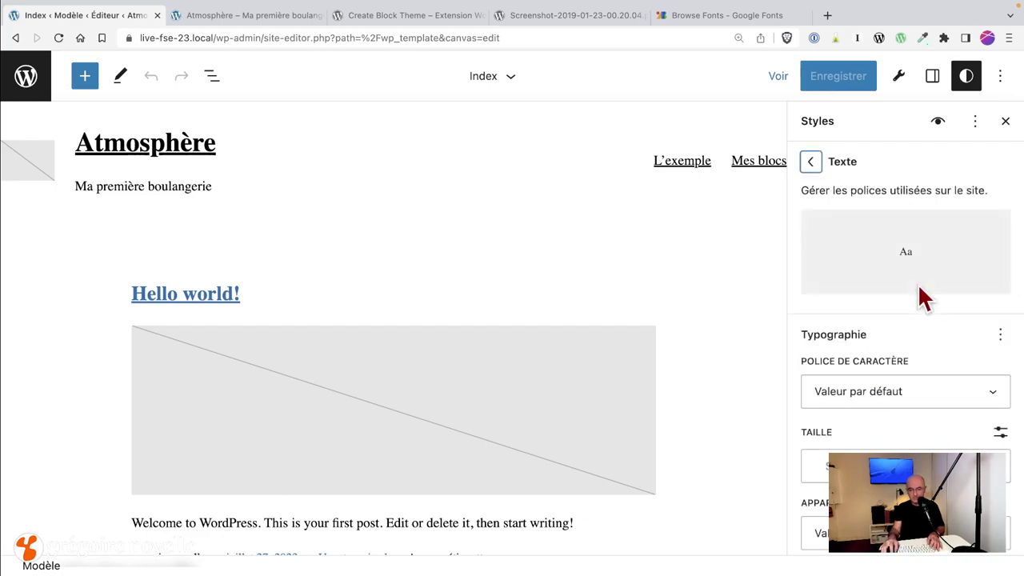
click(871, 403)
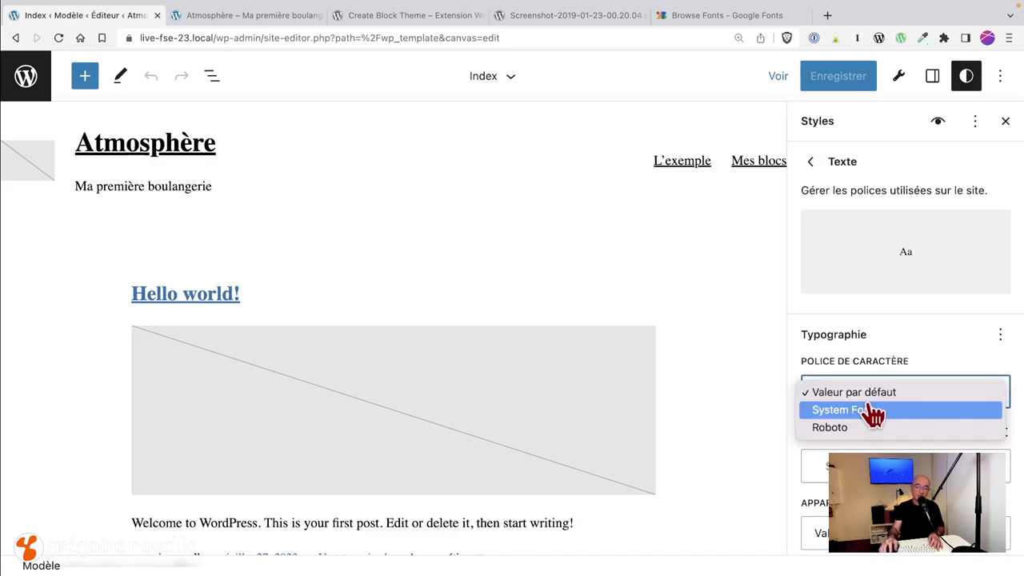
click(851, 429)
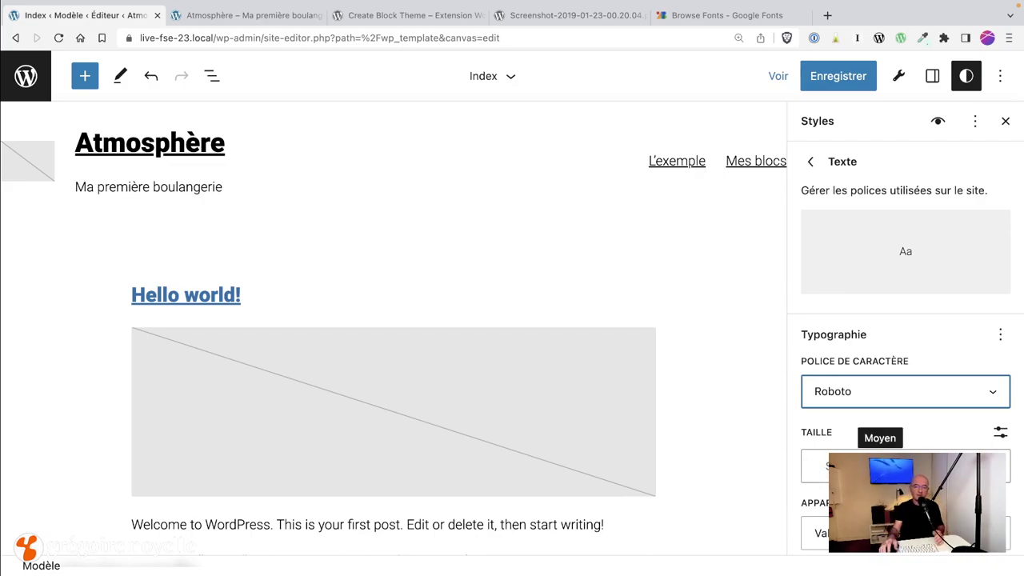
Try the Petite and Moyen preset sizes on the site's text.
scroll(419, 441, down, 5)
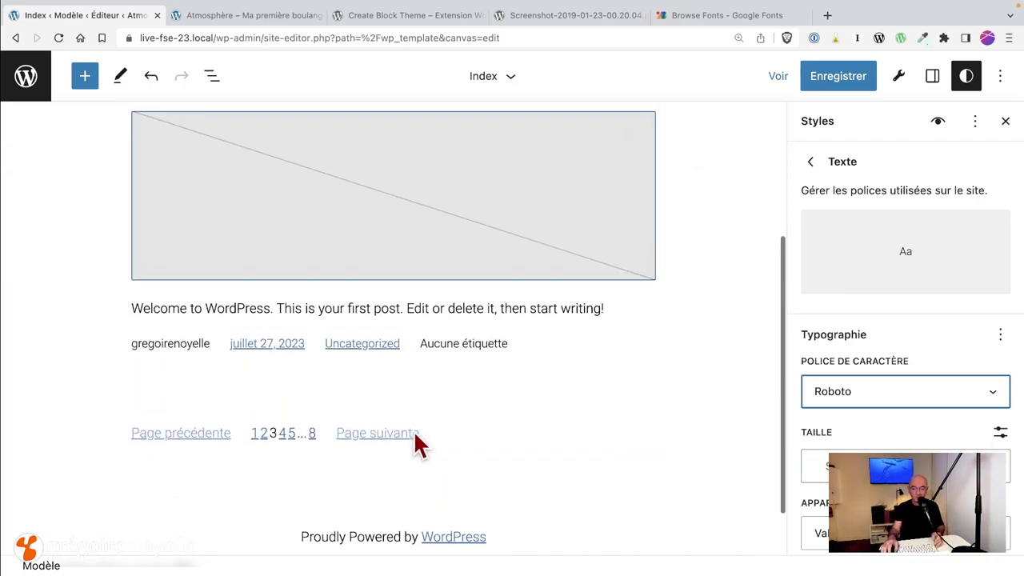
click(823, 470)
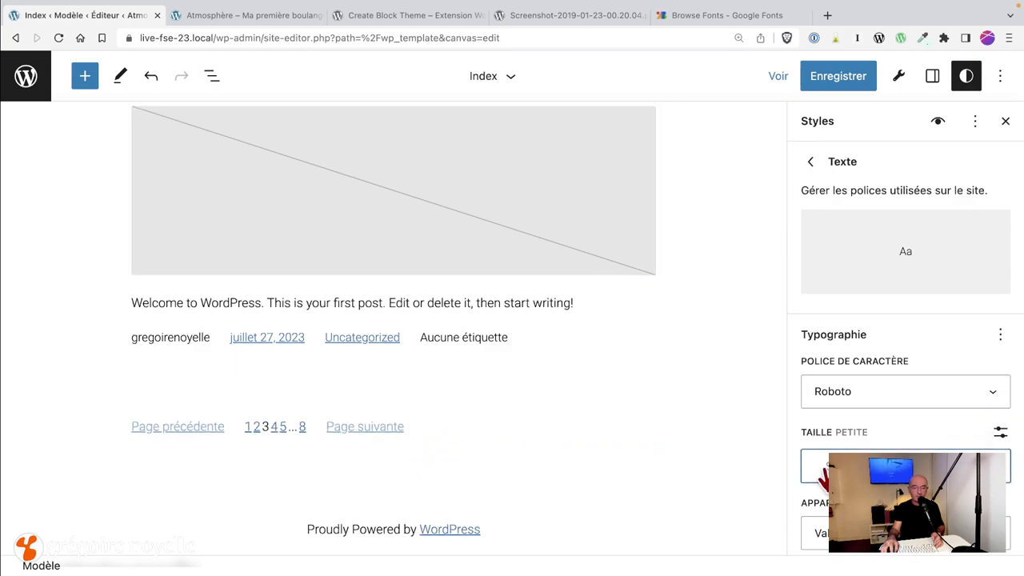
key(Right)
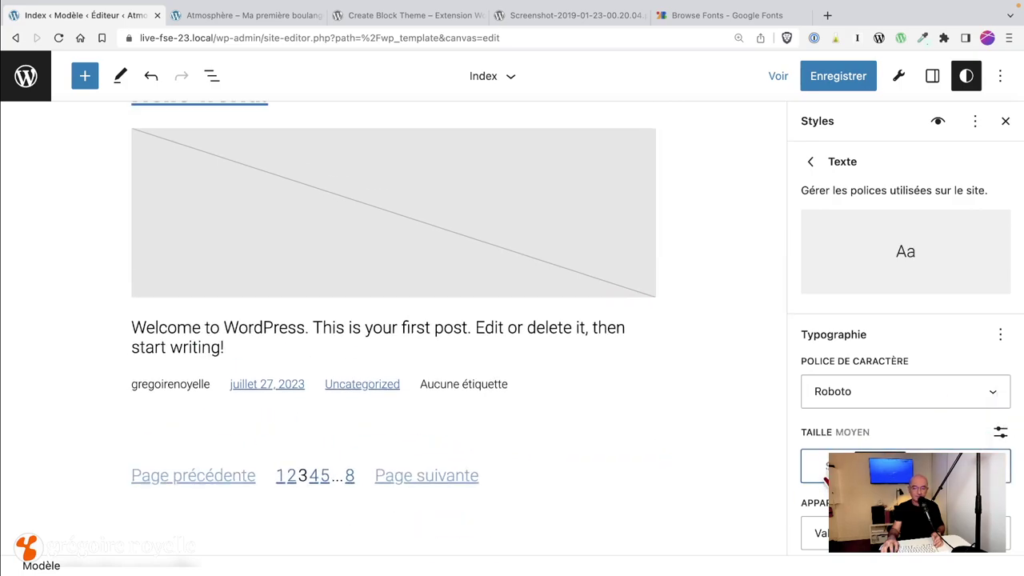
key(Left)
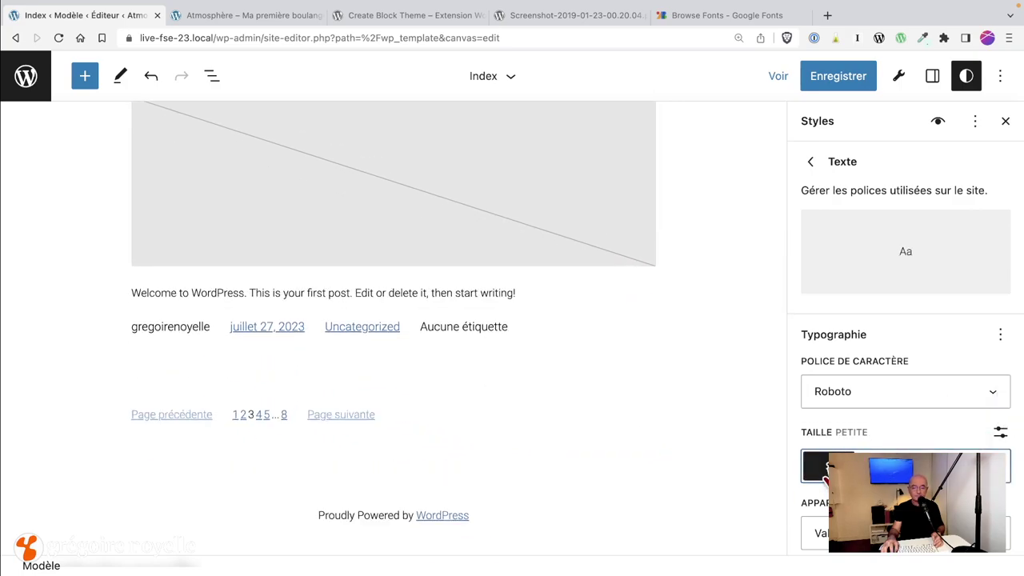
Switch the site's text to a custom size and raise it to 35.
click(1000, 432)
key(Tab)
key(Up)
key(Up)
key(Up)
key(Up)
key(Up)
key(Up)
key(Up)
key(Up)
key(Up)
key(Up)
key(Up)
key(Up)
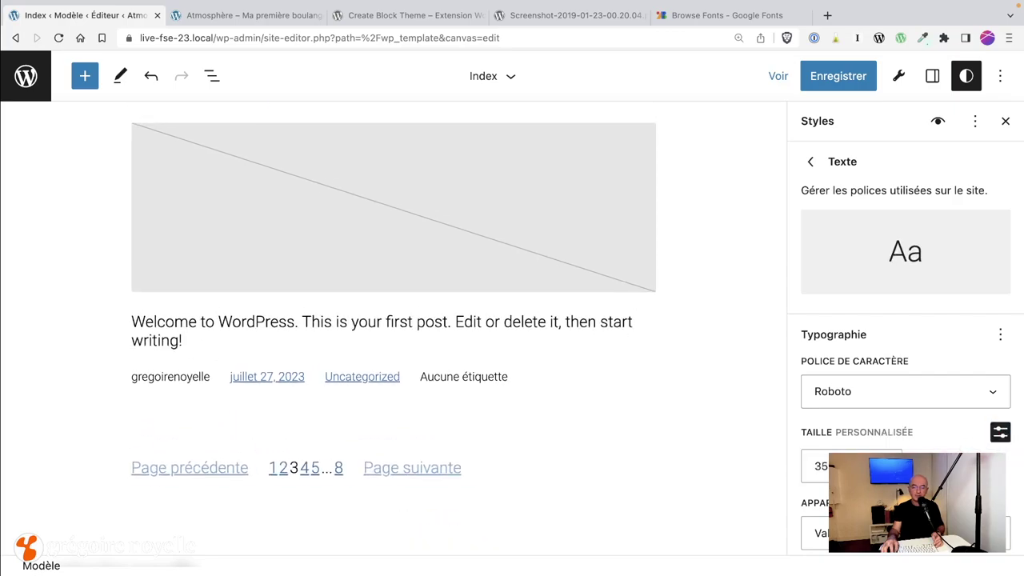
Replace the custom text size with 17.
key(BackSpace)
key(BackSpace)
key(Up)
key(Up)
key(Up)
key(Up)
key(Up)
key(Up)
key(Up)
key(Up)
key(Up)
key(Up)
key(Up)
key(Up)
key(Up)
key(Up)
key(Up)
key(Up)
key(Up)
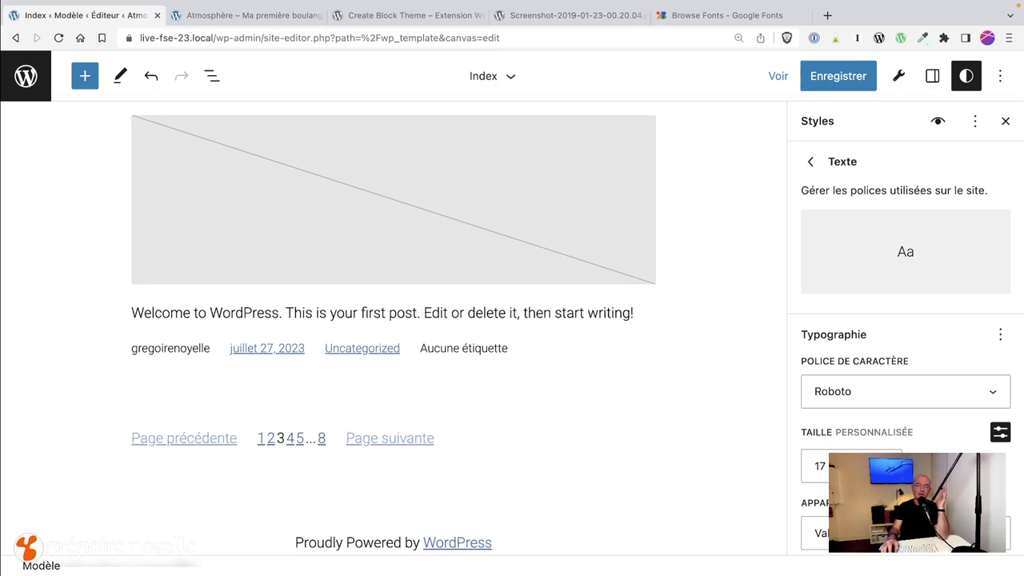
Vary the custom text size up and down while watching the template preview, and set it to 12.
scroll(736, 377, up, 3)
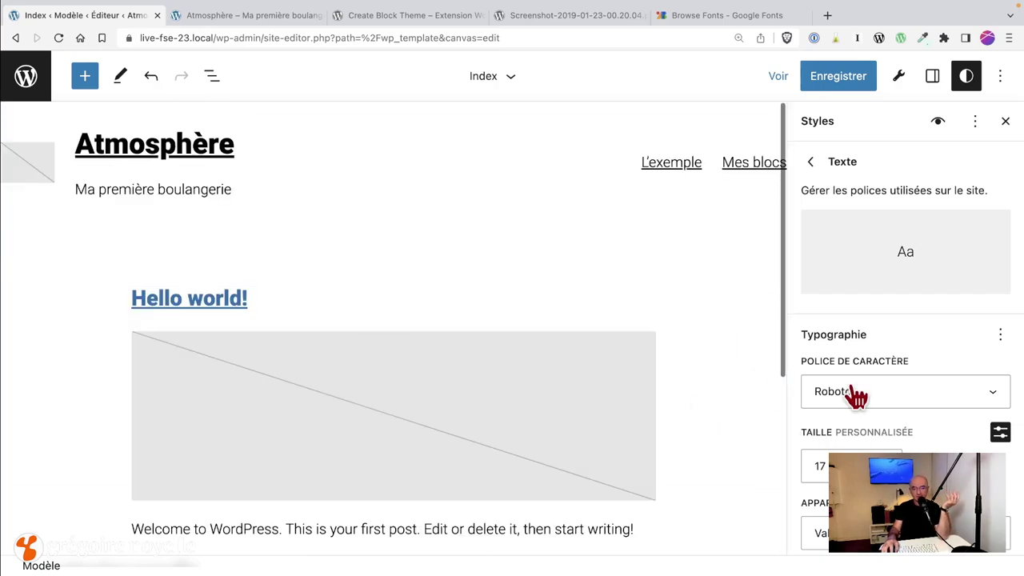
key(Up)
key(Up)
key(Up)
key(Up)
key(Up)
key(Up)
key(Up)
key(Up)
key(Up)
key(Up)
key(Up)
key(Up)
key(Down)
key(Down)
key(Down)
key(Down)
key(Down)
key(Down)
key(Down)
key(Down)
key(Down)
key(Down)
key(Down)
key(Down)
key(Down)
key(Down)
key(Down)
key(Down)
key(Down)
key(Down)
key(Down)
key(Down)
key(Up)
key(Up)
key(Up)
key(Up)
key(Up)
key(Up)
key(Up)
key(Up)
key(Up)
key(Up)
key(Up)
key(Up)
key(Up)
key(Up)
key(Up)
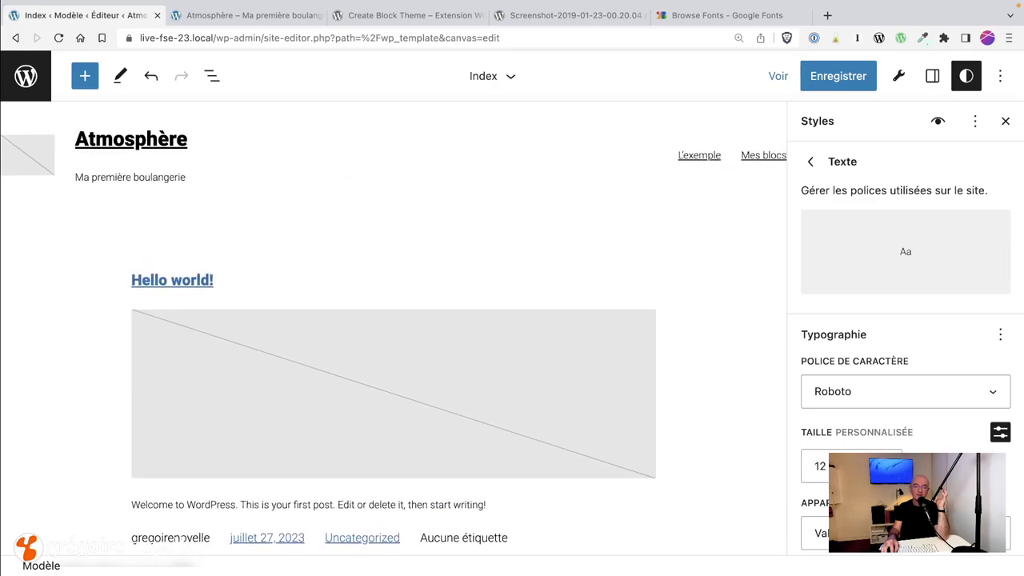
Vary the site text's custom size up and down in the typography styles and settle on 13.
key(Down)
key(Down)
key(Down)
key(Down)
key(Down)
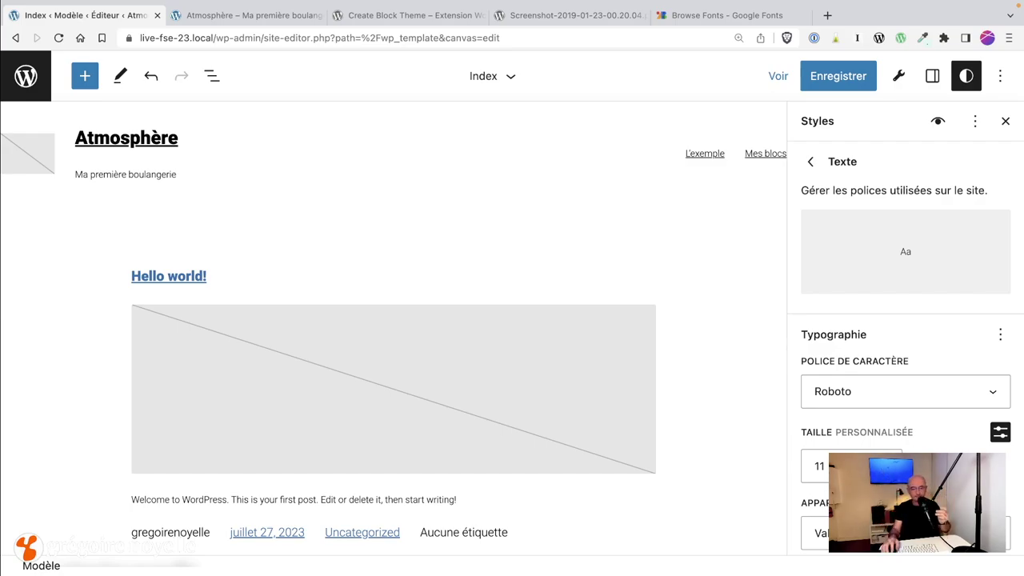
key(Up)
key(Up)
key(Up)
key(Up)
key(Down)
key(Down)
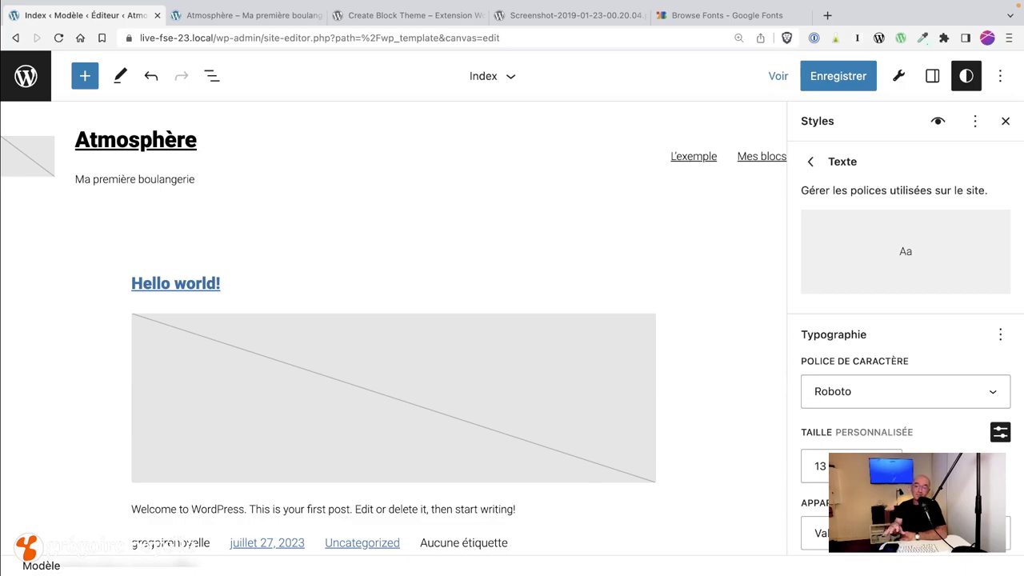
Open the style guide and examine how its Texte and Média example blocks render.
click(939, 122)
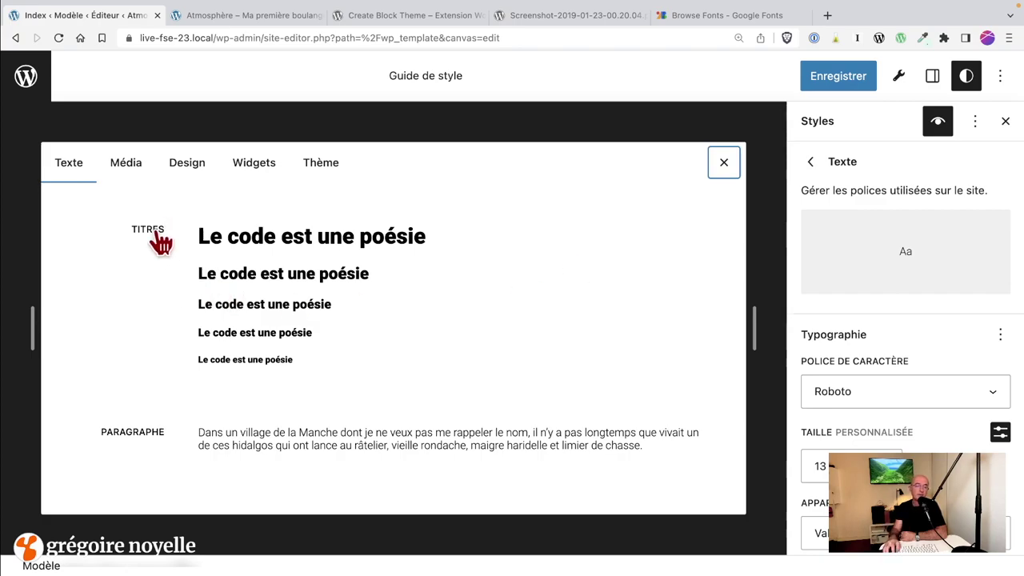
scroll(339, 347, down, 5)
scroll(256, 272, up, 5)
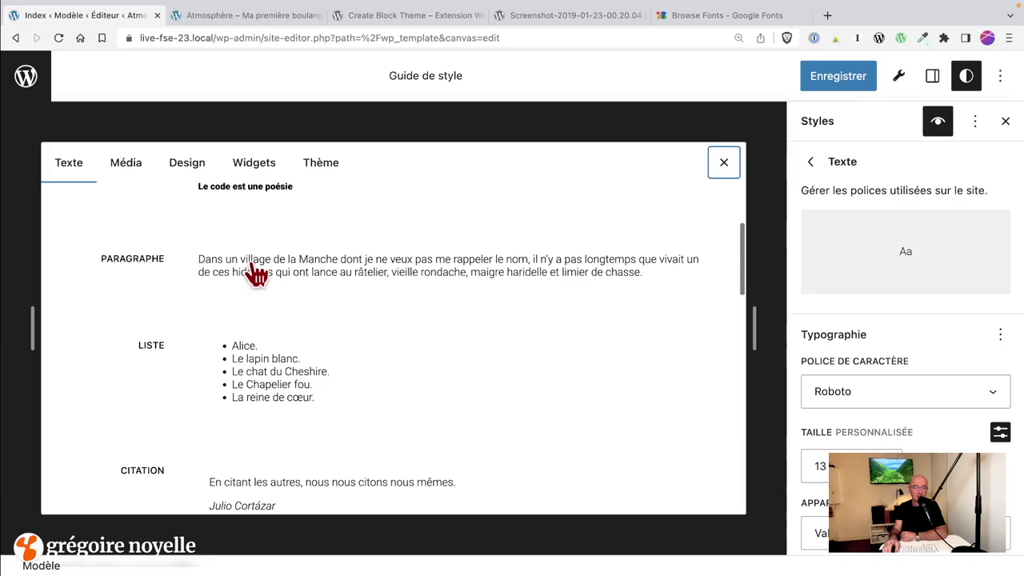
click(128, 170)
scroll(427, 343, down, 5)
scroll(424, 343, up, 6)
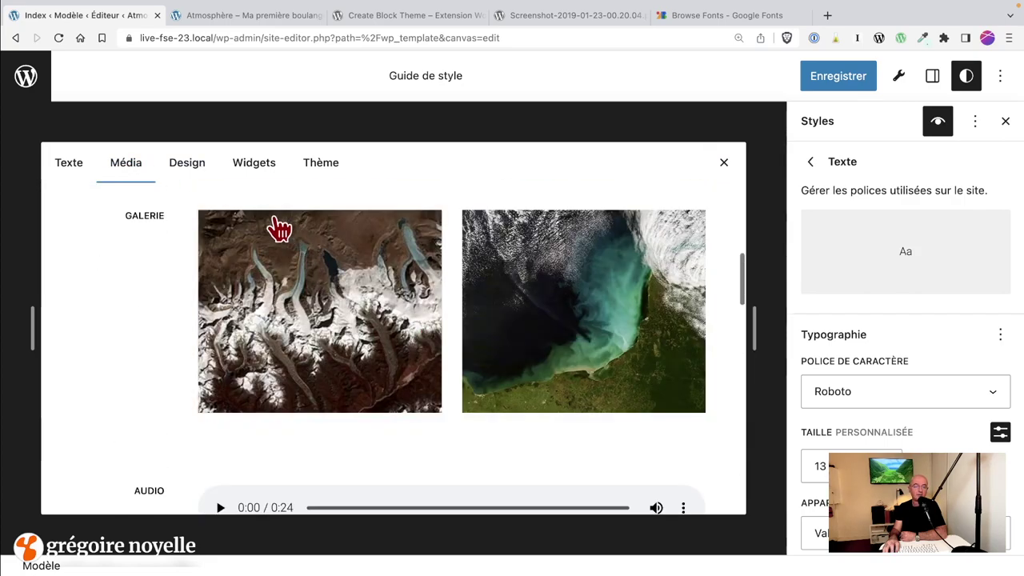
Examine the Design, Widgets and Thème example blocks in the style guide.
click(178, 168)
scroll(469, 338, down, 3)
scroll(468, 338, up, 3)
scroll(469, 338, down, 8)
scroll(470, 342, down, 3)
scroll(471, 341, up, 10)
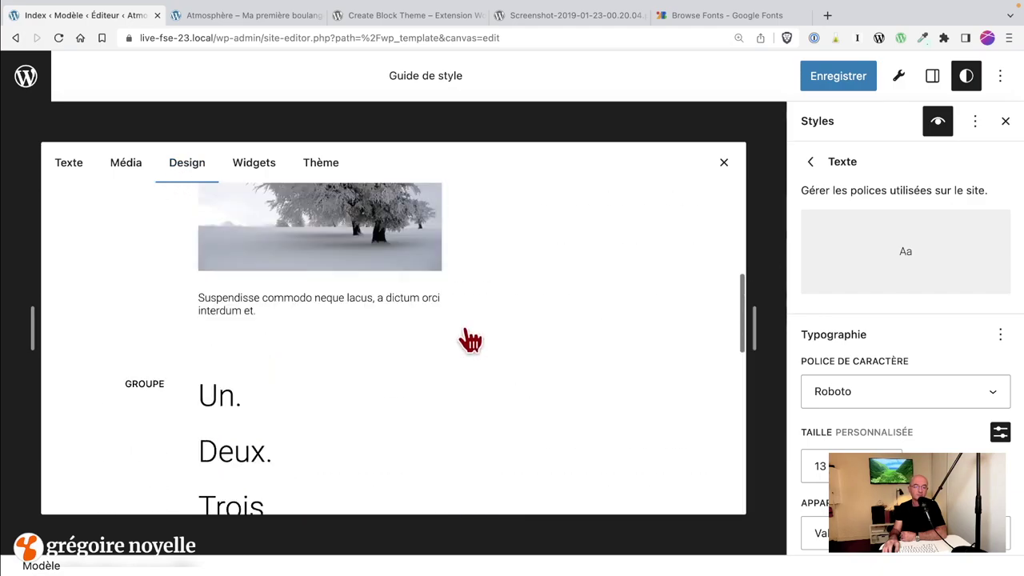
click(254, 174)
scroll(480, 388, down, 3)
click(329, 172)
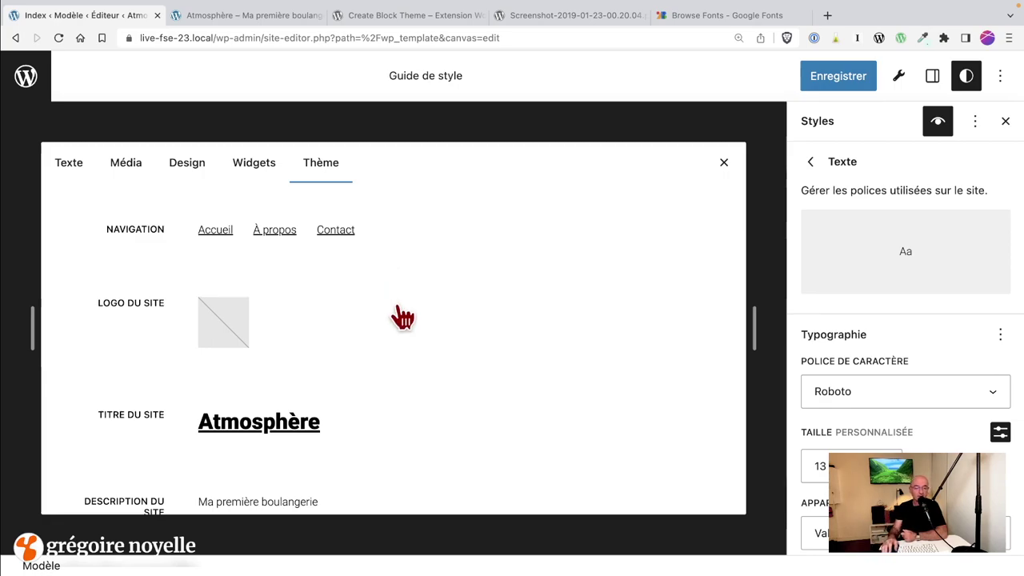
scroll(403, 324, down, 2)
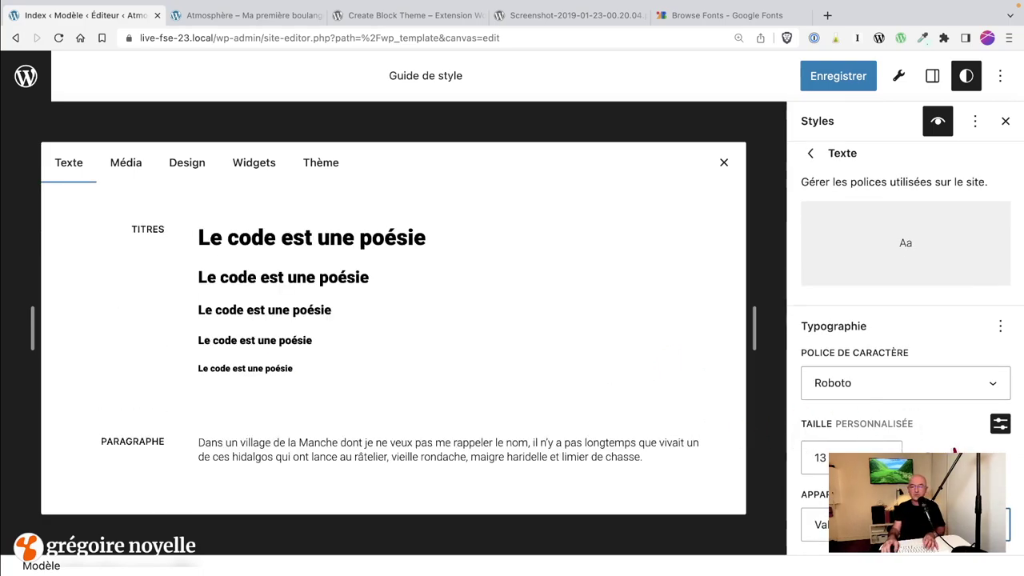
Leave the Texte element's settings and open the typography settings for Titres.
scroll(840, 256, up, 1)
click(812, 165)
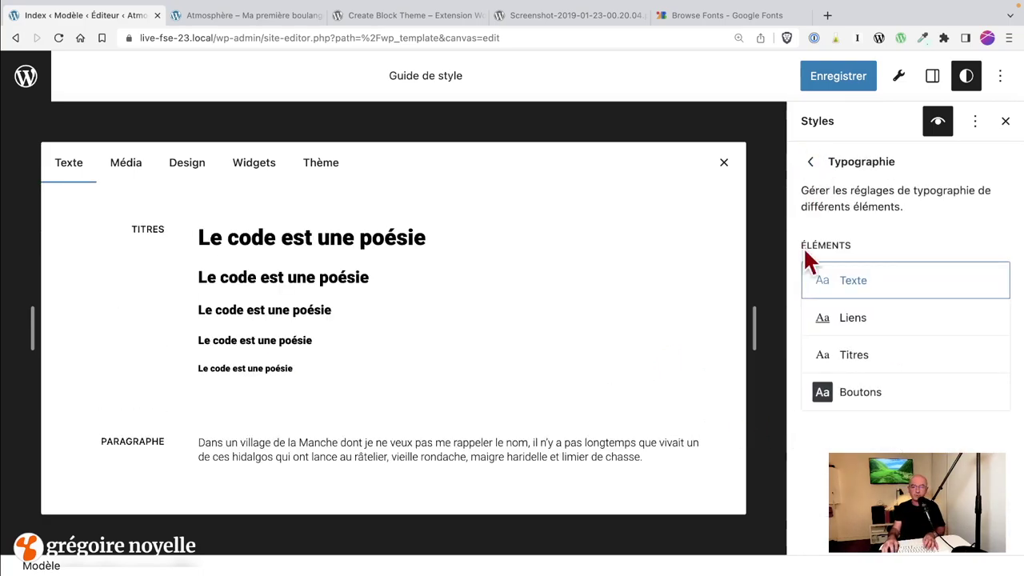
click(868, 354)
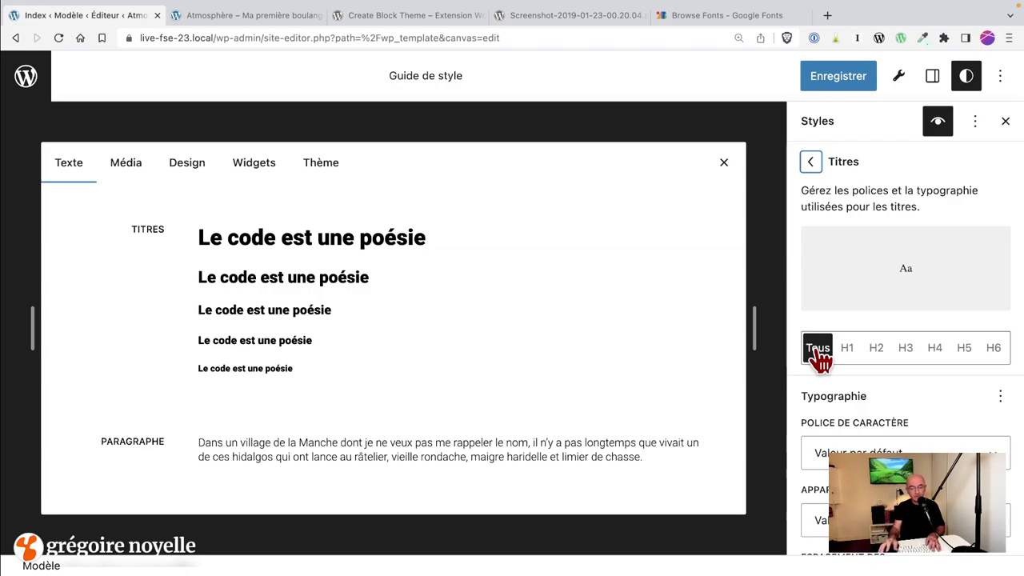
Try the Léger appearance on all heading levels, then restore the default appearance.
key(Tab)
key(Tab)
key(Tab)
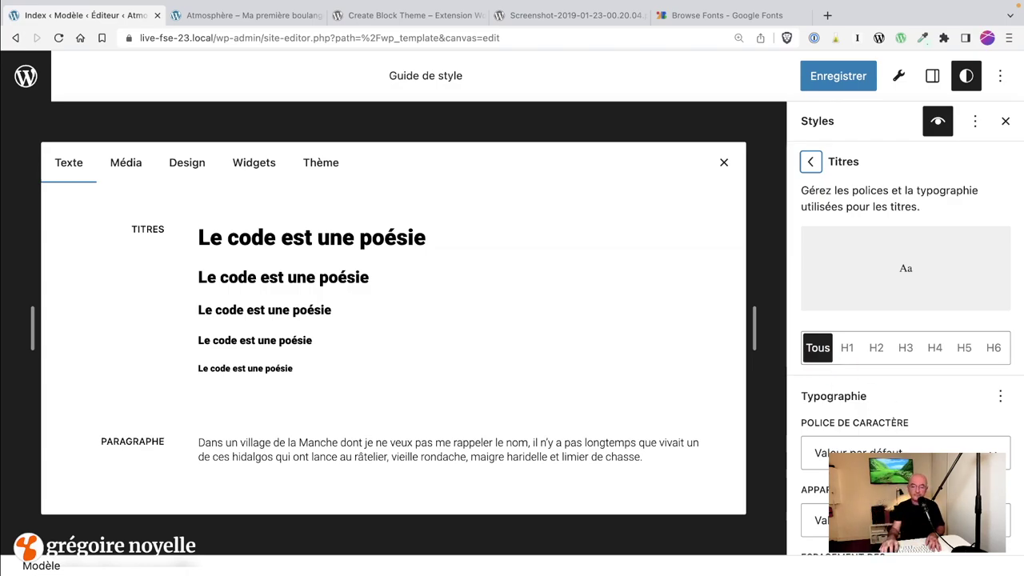
key(space)
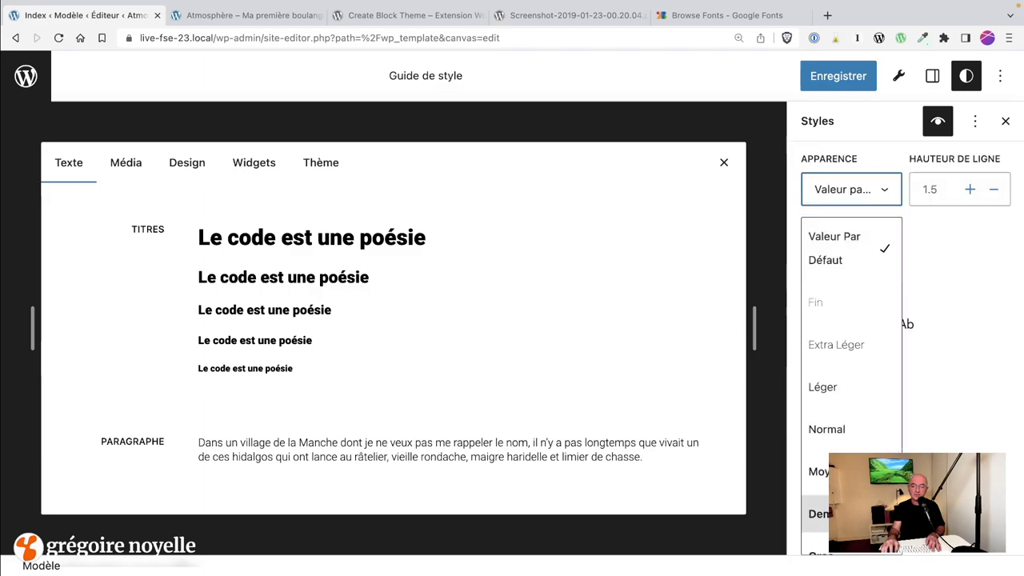
click(836, 389)
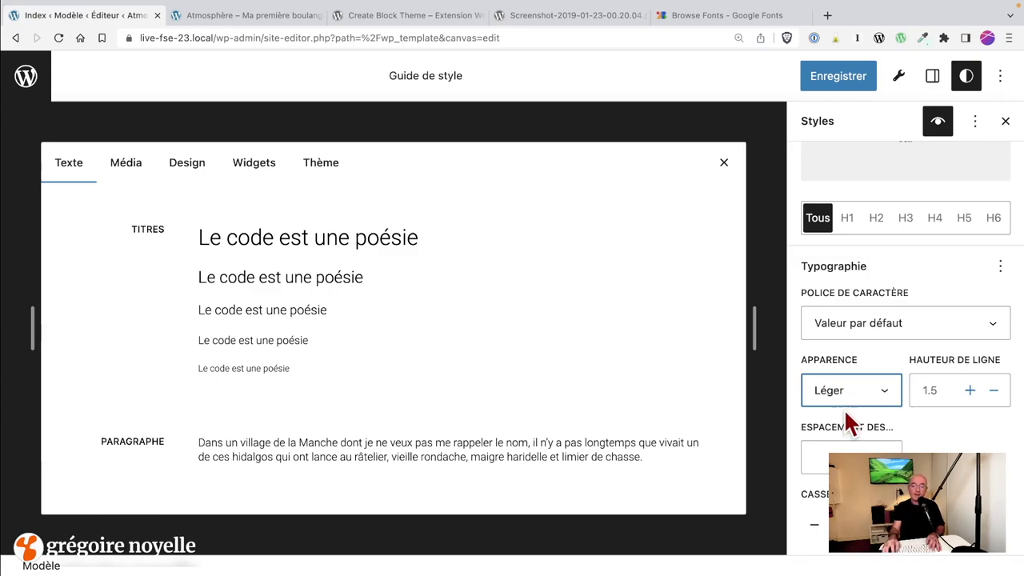
click(857, 404)
click(823, 231)
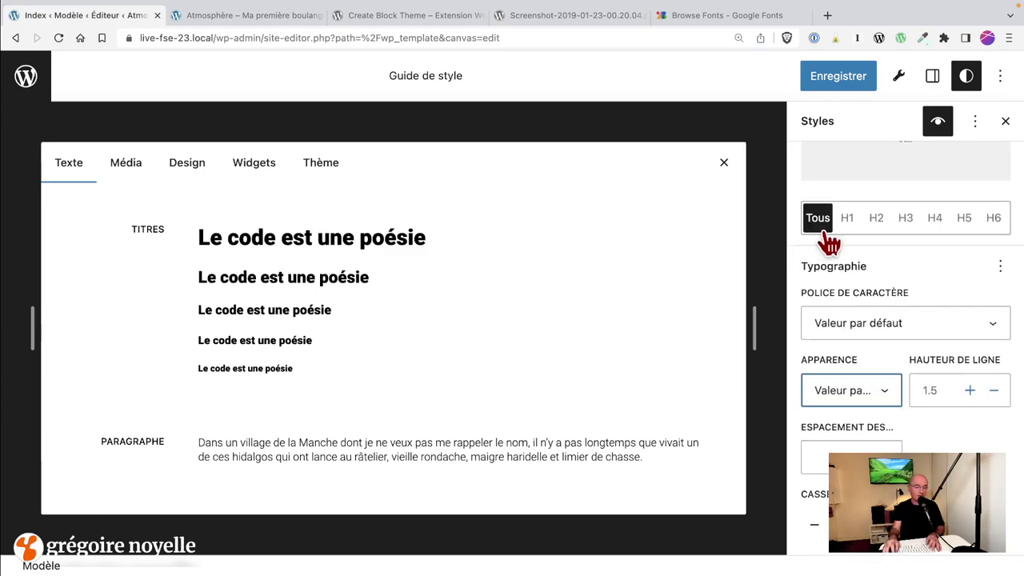
Give only the H1 headings a custom size of 33 px and the Léger appearance.
click(917, 438)
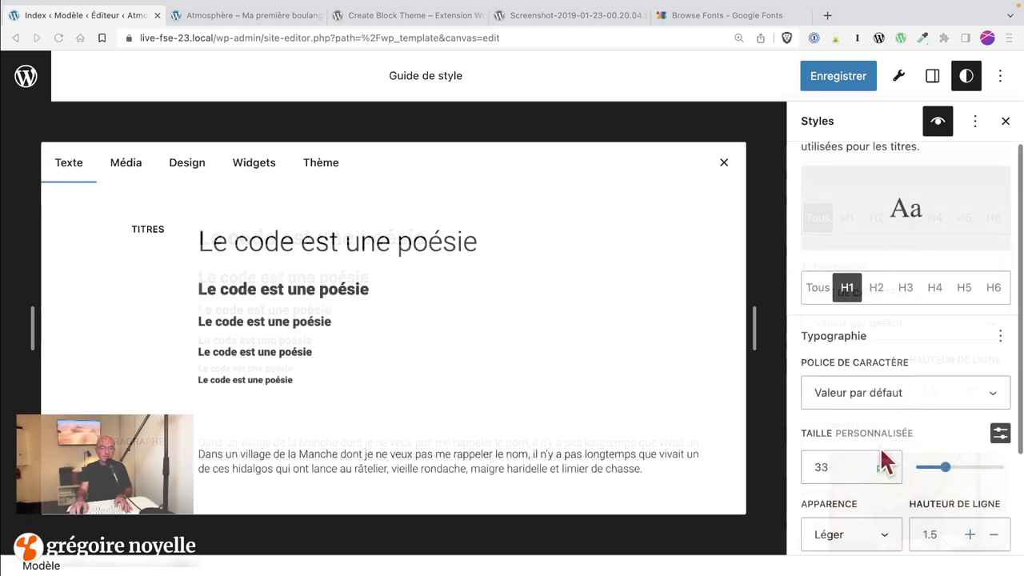
scroll(884, 462, down, 2)
scroll(886, 455, up, 4)
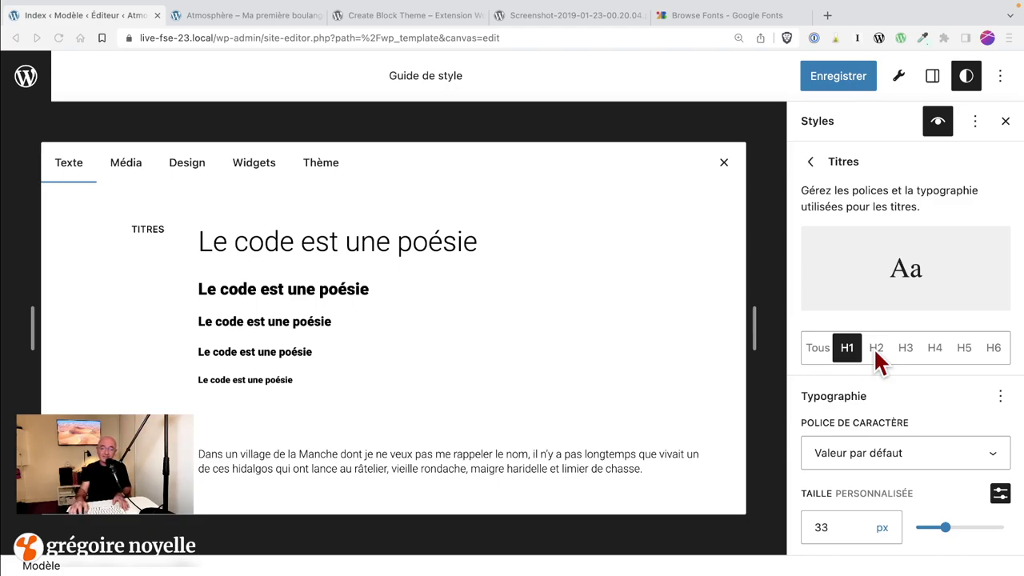
Look at the additional global style options, including resetting to defaults, and leave them without choosing any.
click(976, 128)
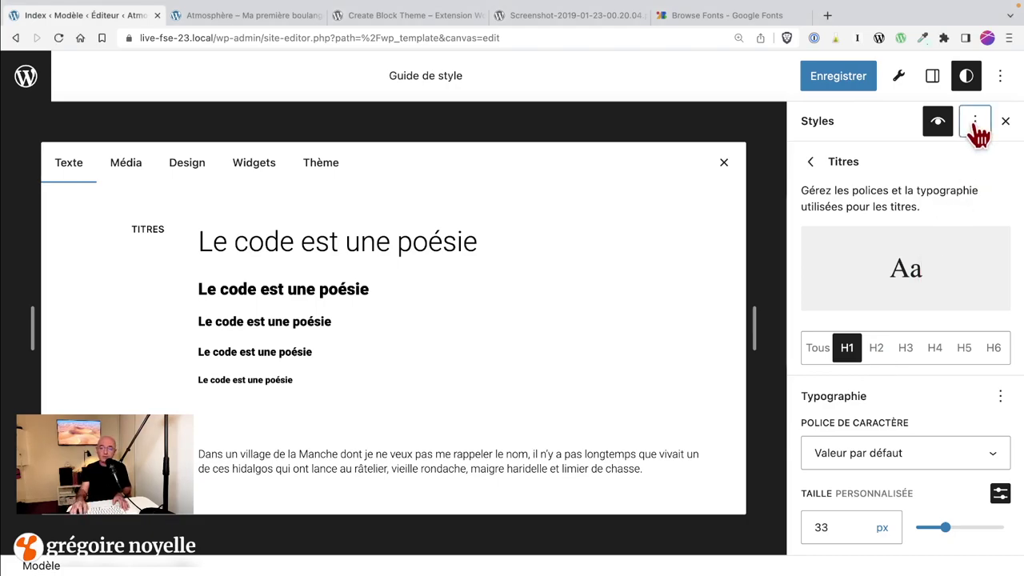
click(976, 127)
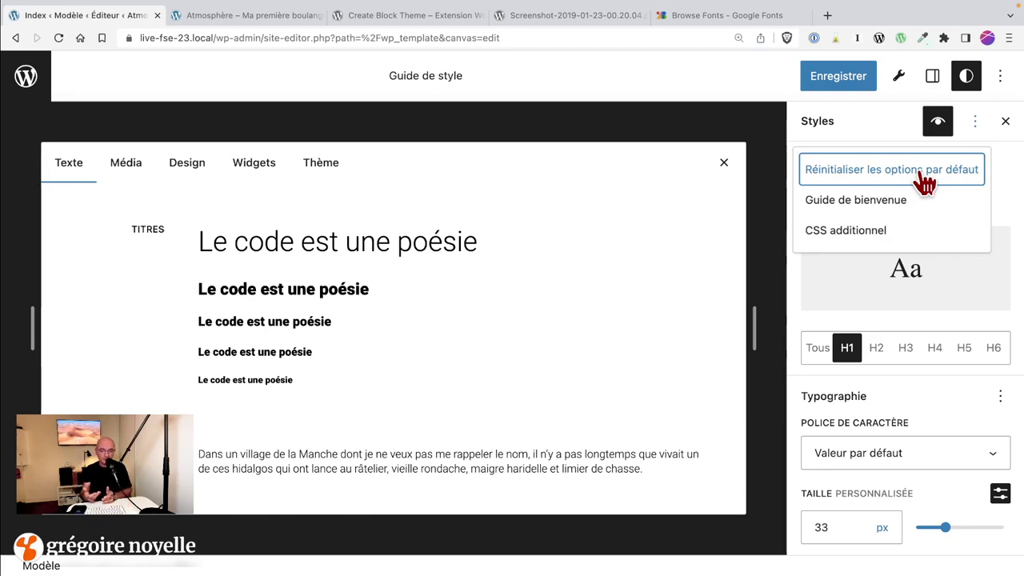
click(999, 199)
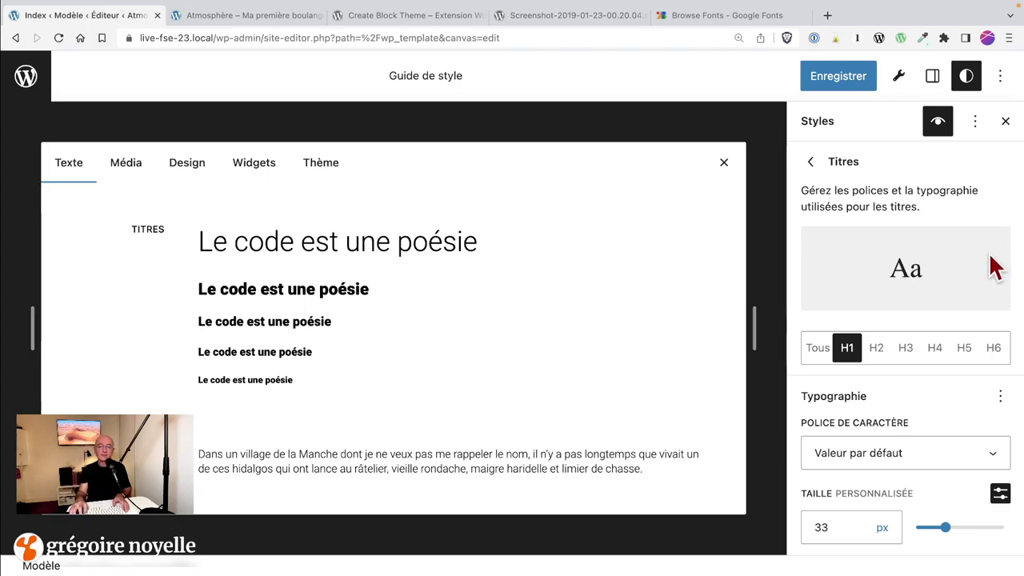
Switch to Visual Studio Code, collapse the existing project folder and add the themeatmosphere theme folder to the workspace.
key(super+Tab)
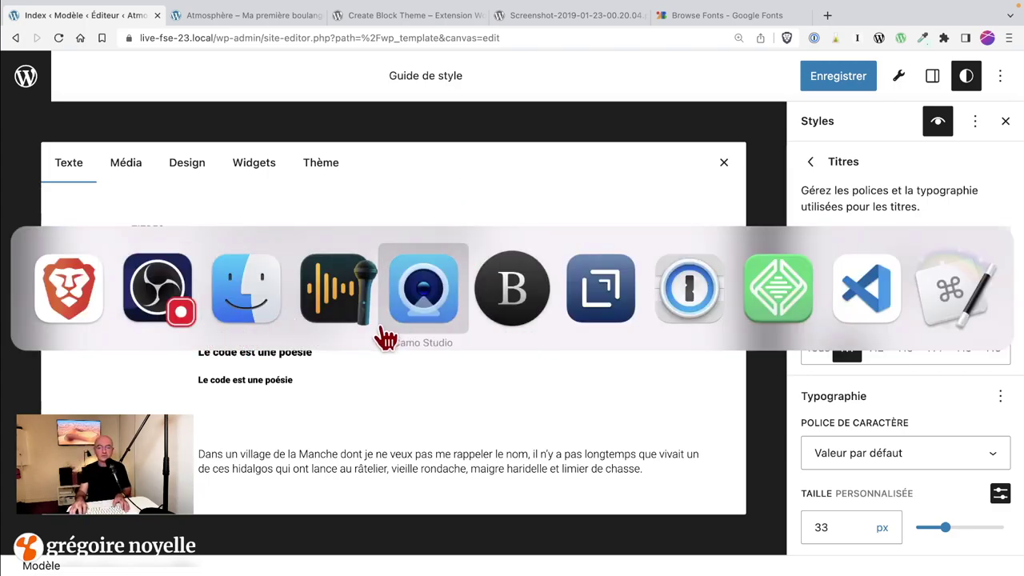
click(844, 319)
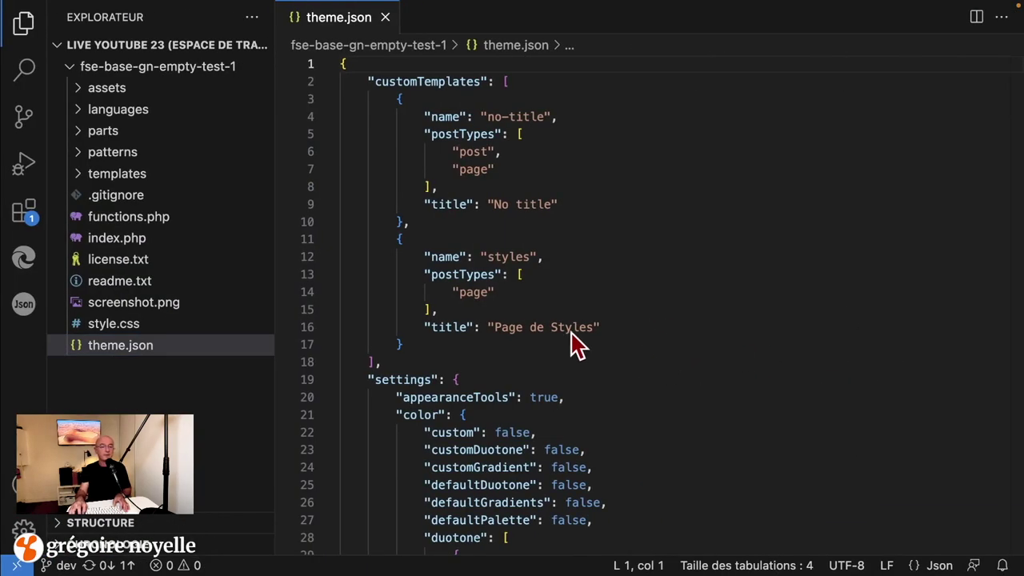
click(69, 69)
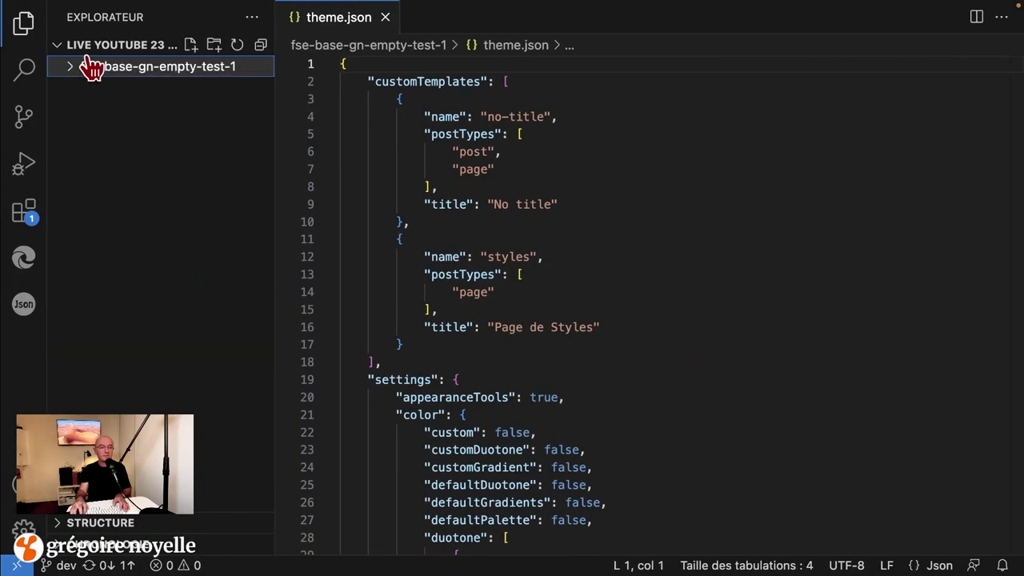
click(96, 8)
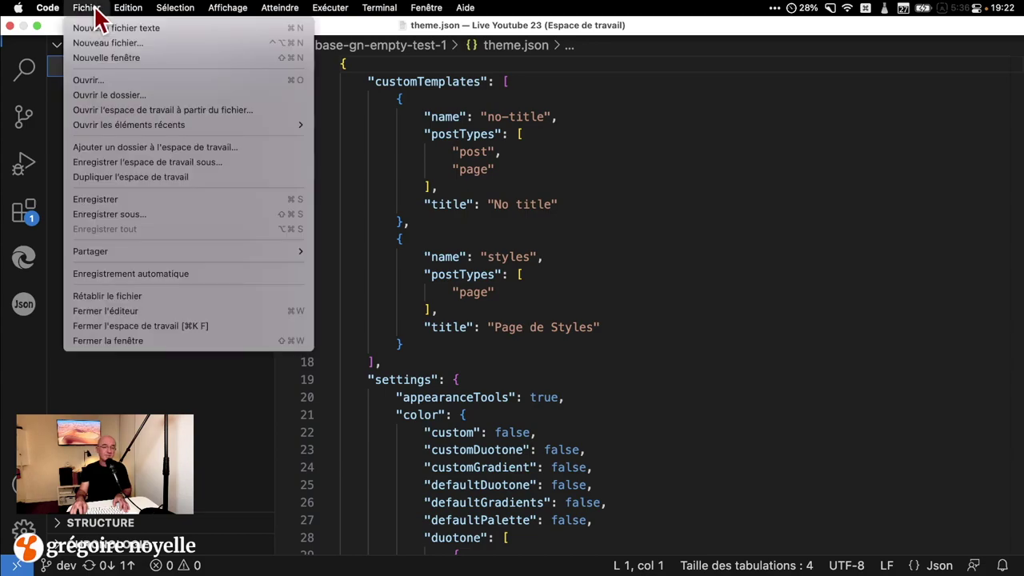
click(155, 147)
click(391, 137)
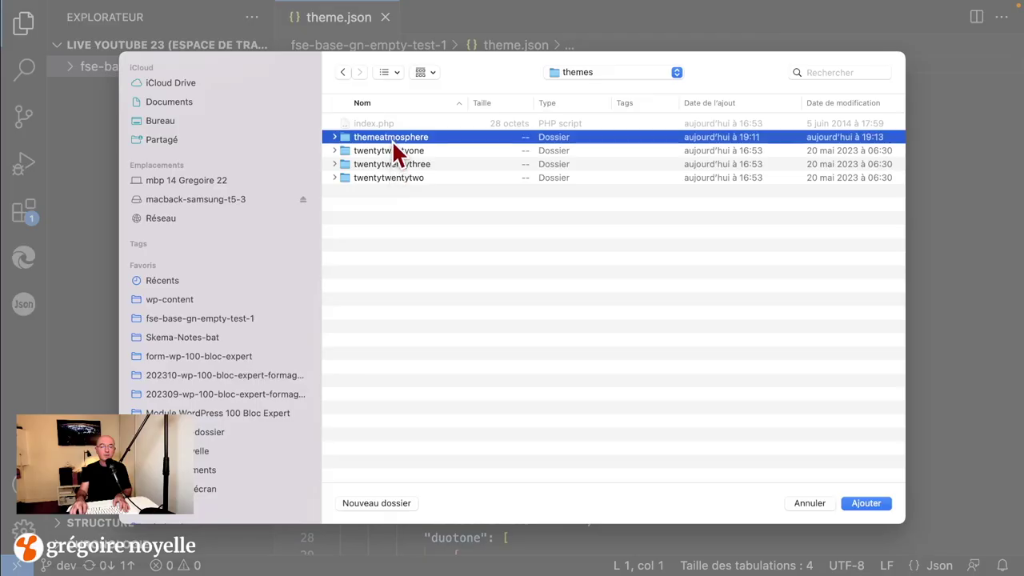
click(866, 503)
click(722, 364)
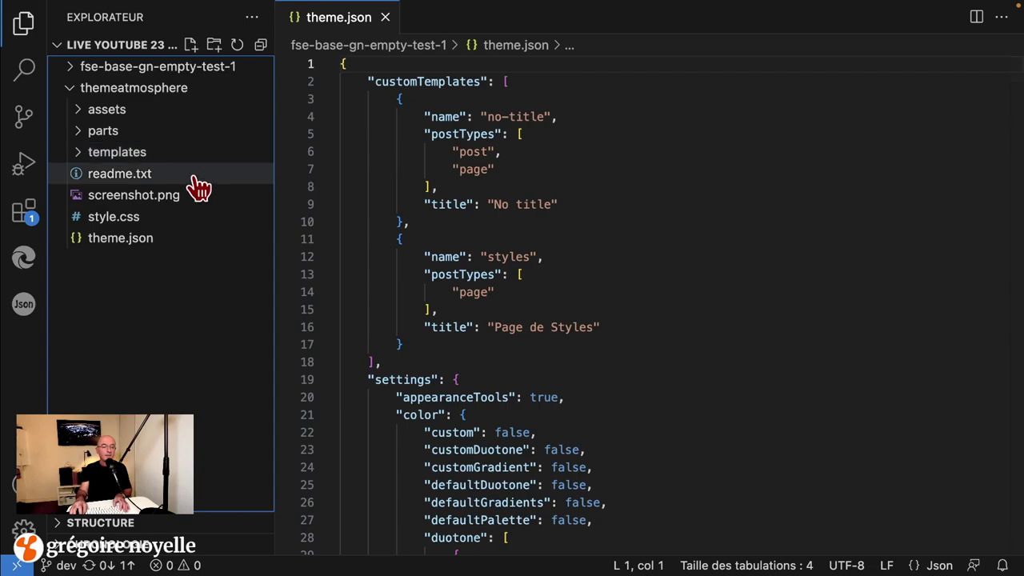
Open themeatmosphere's theme.json and examine its settings, Roboto font declarations and template parts.
click(162, 247)
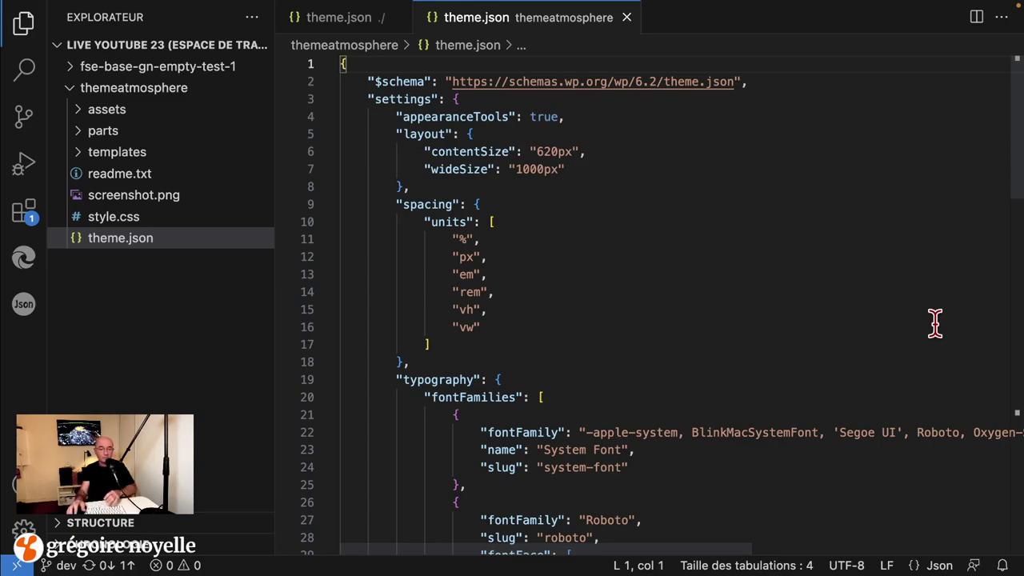
scroll(859, 328, down, 12)
scroll(856, 330, up, 12)
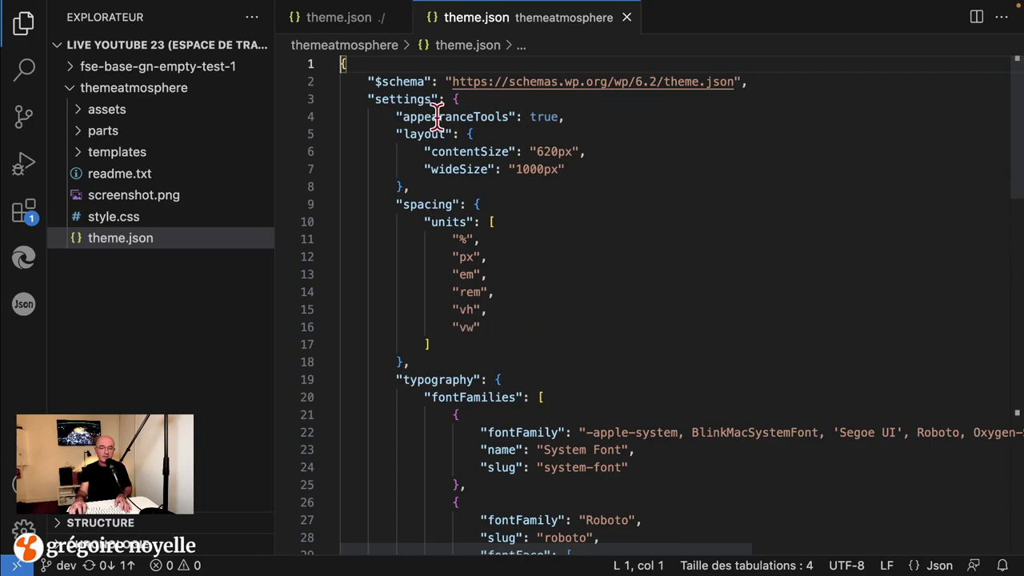
scroll(645, 213, down, 4)
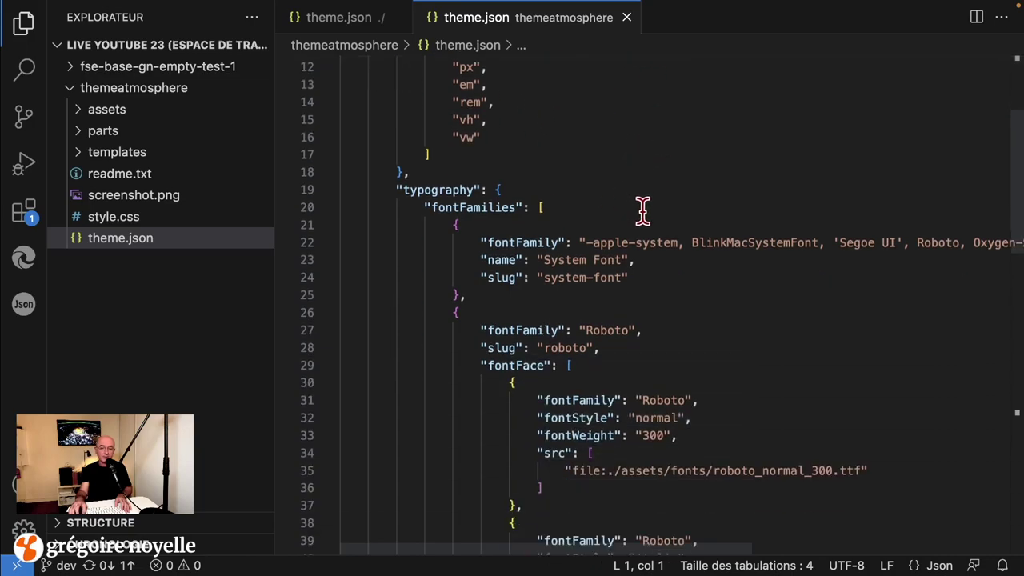
scroll(647, 231, down, 2)
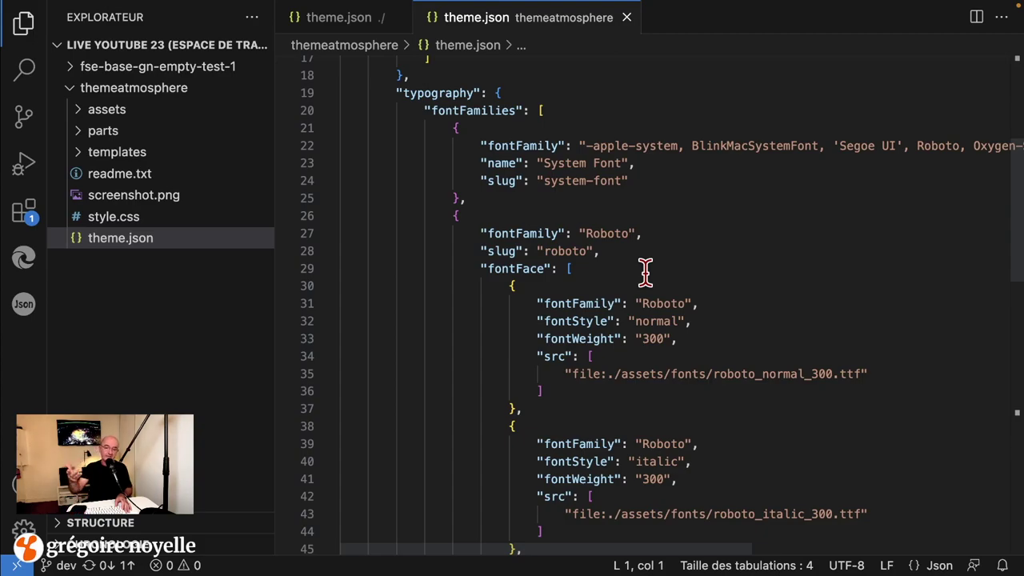
scroll(645, 272, down, 10)
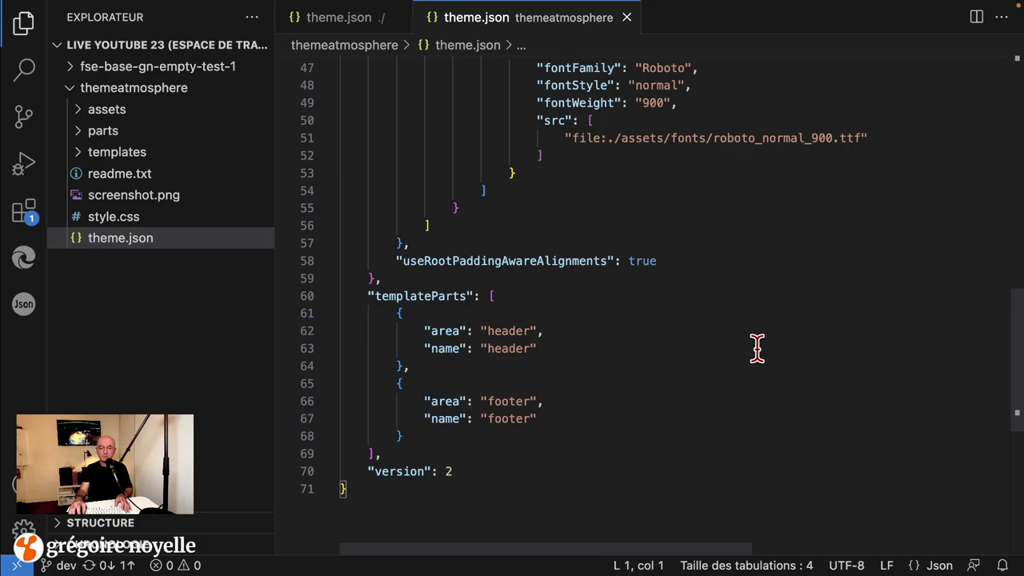
scroll(757, 347, up, 15)
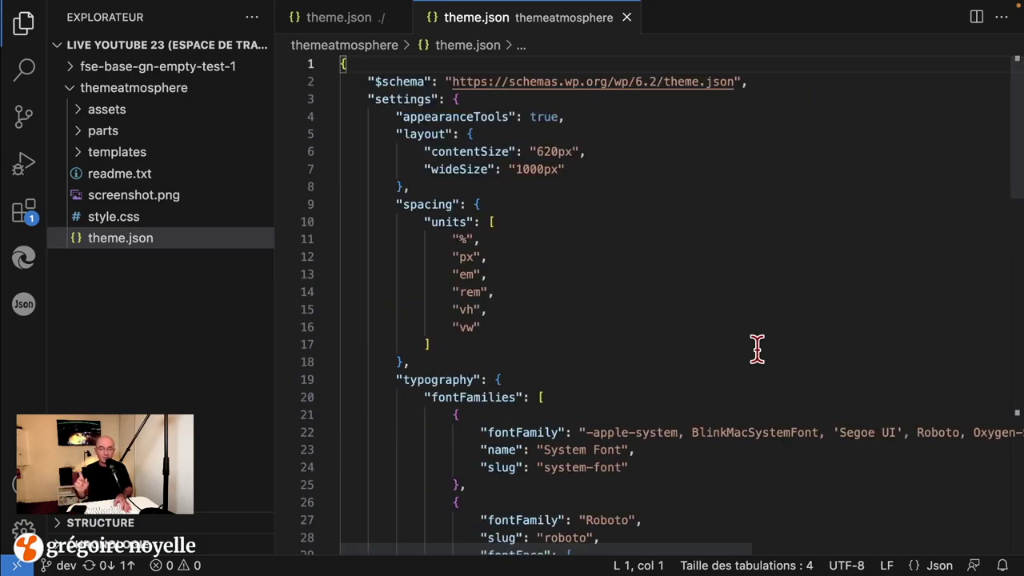
Return to the browser, save the global Custom Styles and display the site's front end.
key(super+Tab)
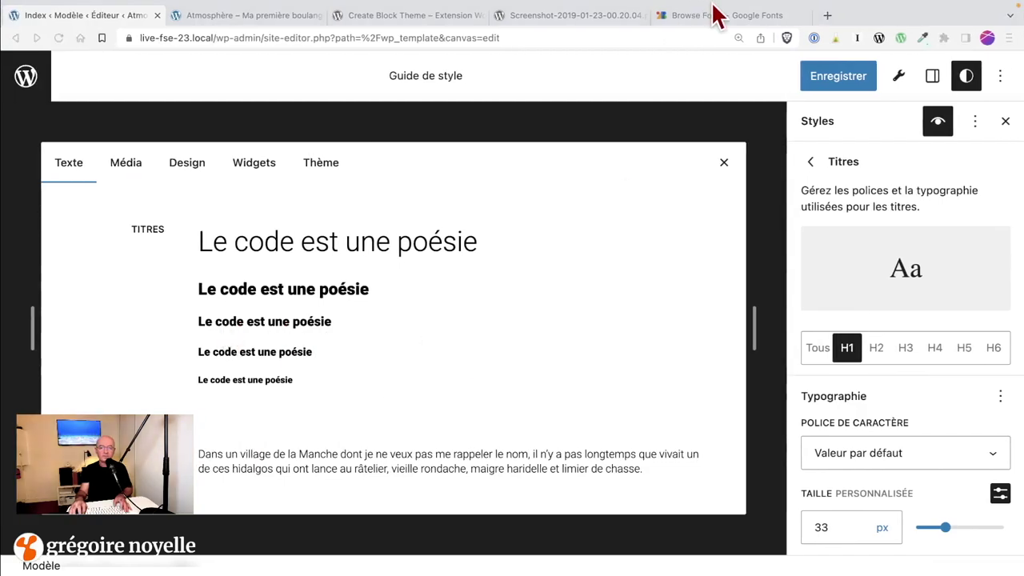
click(850, 84)
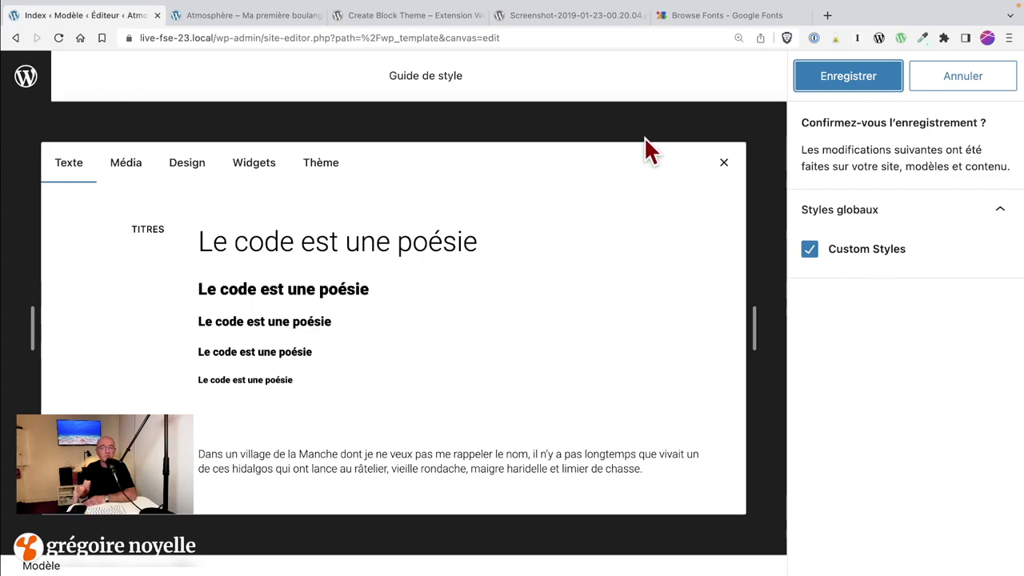
click(848, 77)
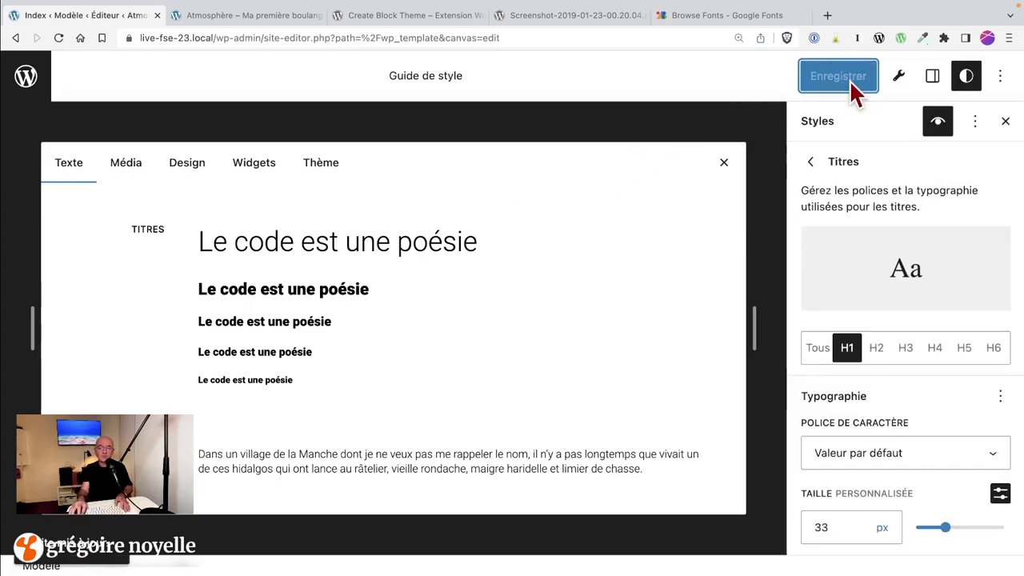
click(250, 22)
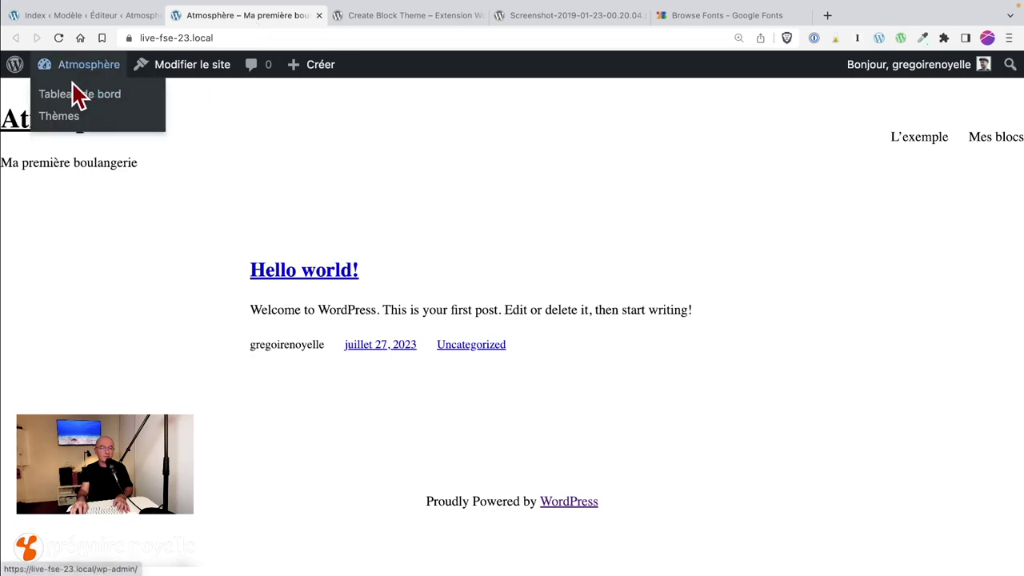
Reload the site's front end and use Create Block Theme to update Thème Atmosphère with the saved user modifications.
click(59, 38)
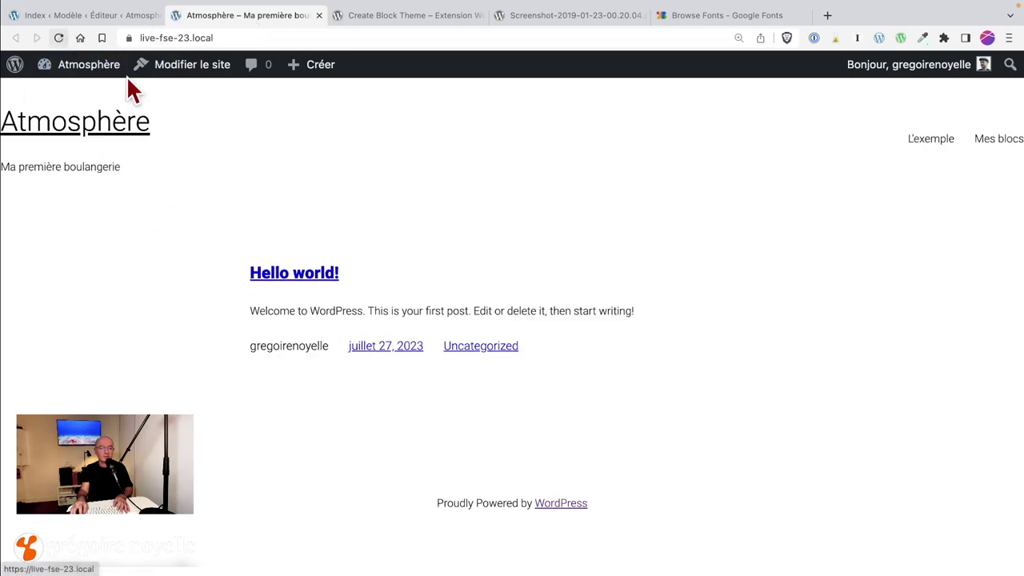
mouse_move(92, 64)
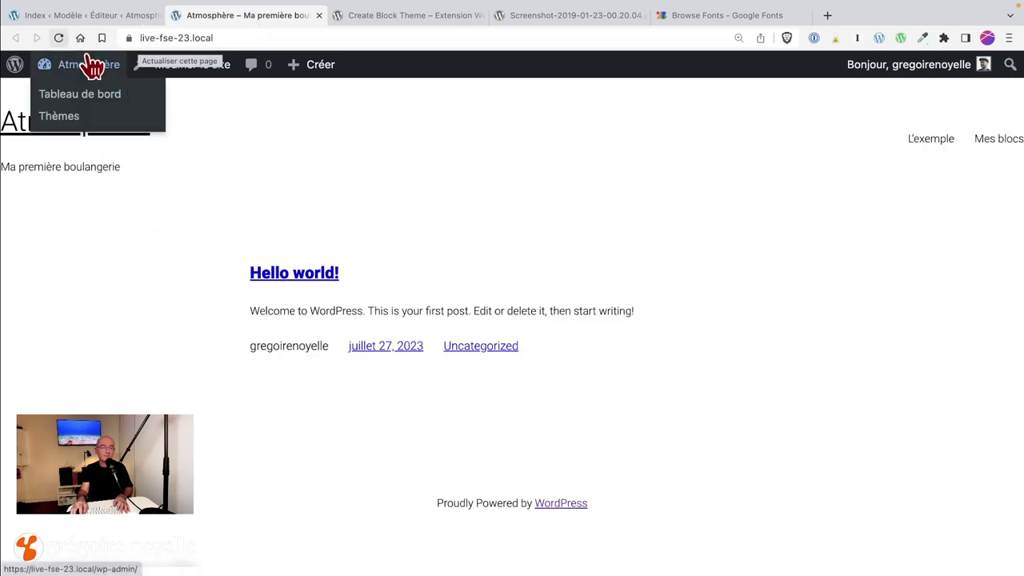
click(83, 97)
mouse_move(78, 332)
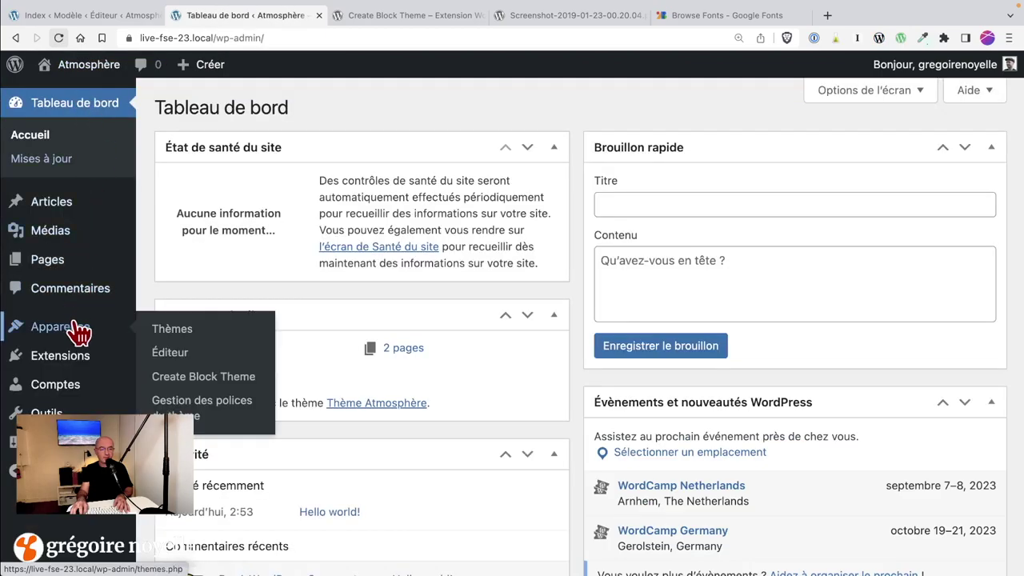
click(184, 376)
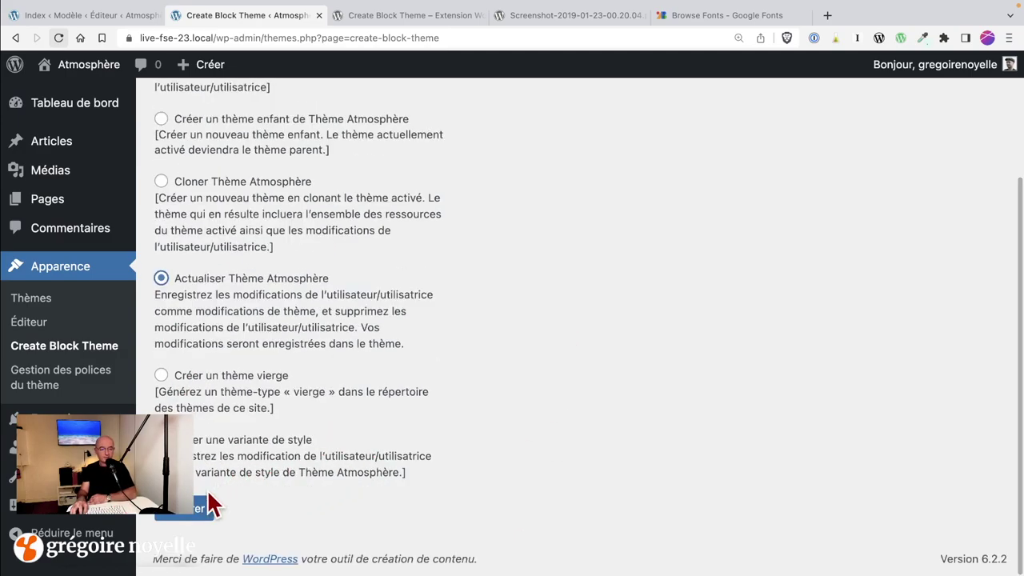
click(178, 507)
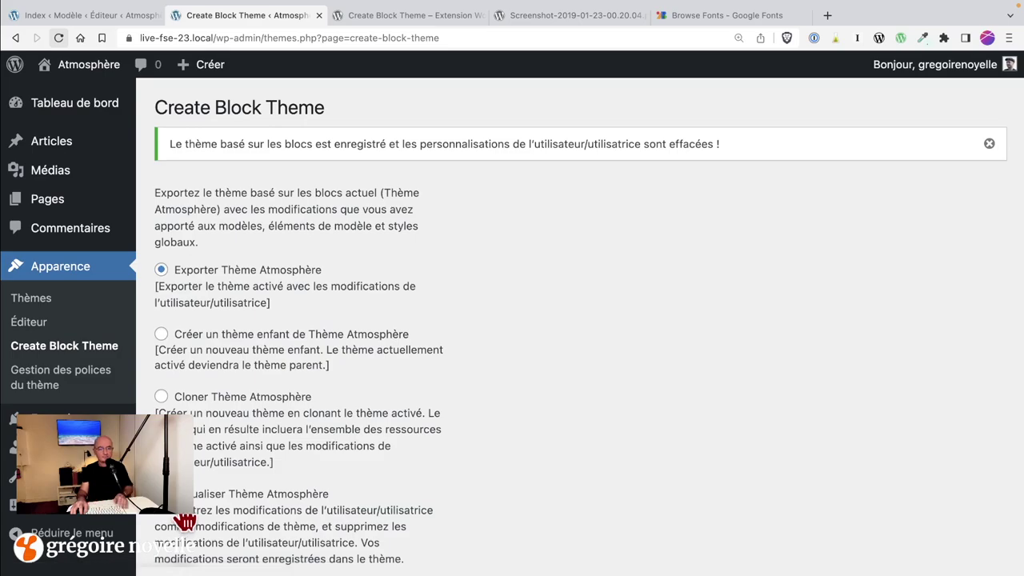
Switch to Visual Studio Code and examine the h1 and general typography styles in themeatmosphere's theme.json.
key(super+Tab)
click(211, 309)
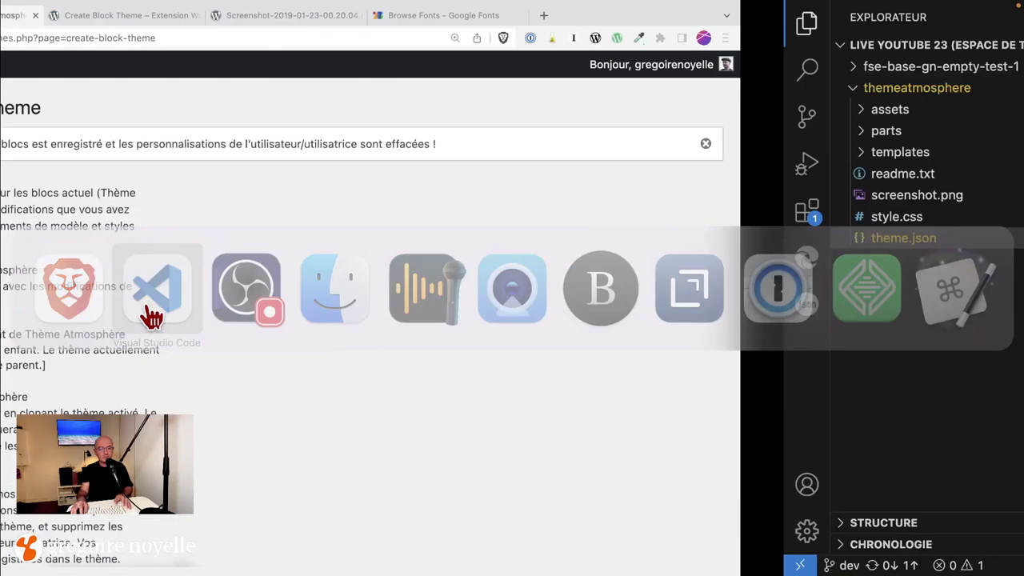
scroll(583, 350, down, 15)
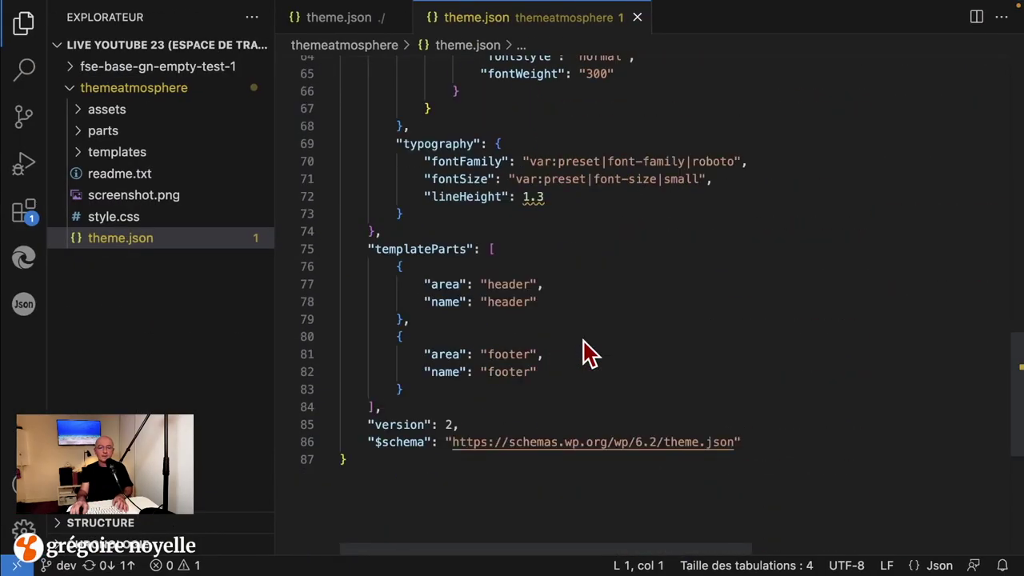
scroll(584, 352, up, 15)
scroll(583, 353, down, 9)
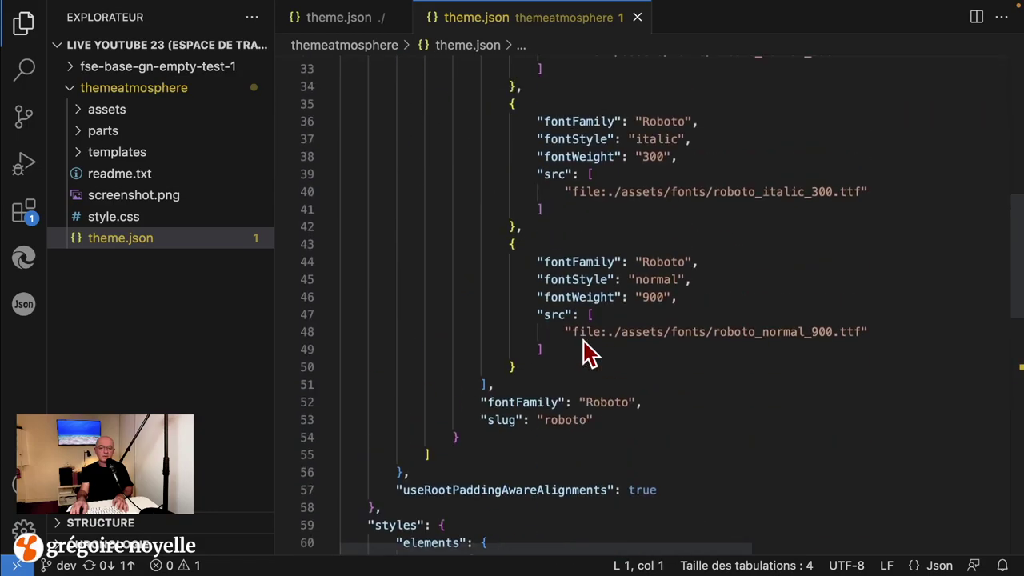
scroll(585, 350, down, 3)
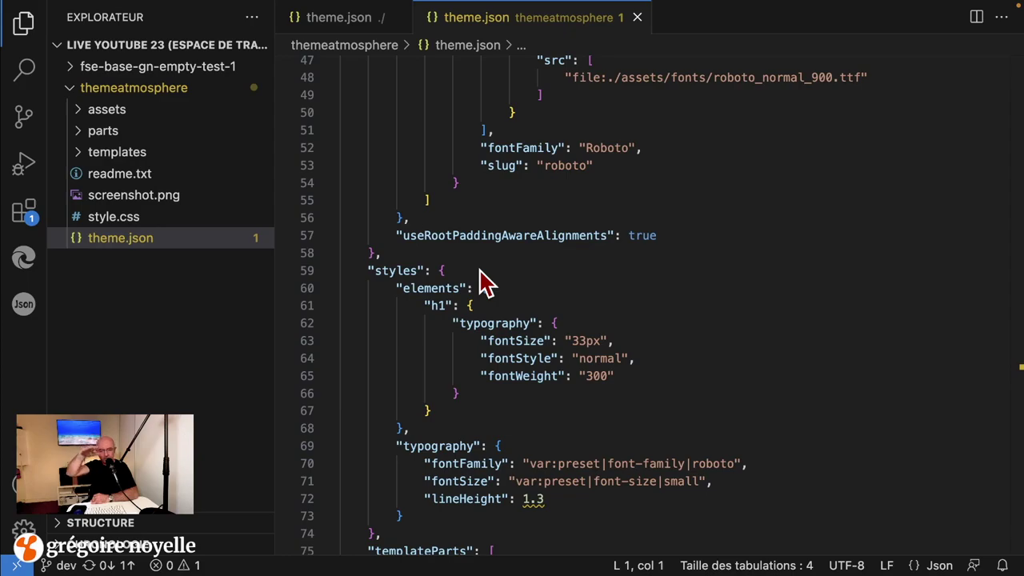
click(531, 409)
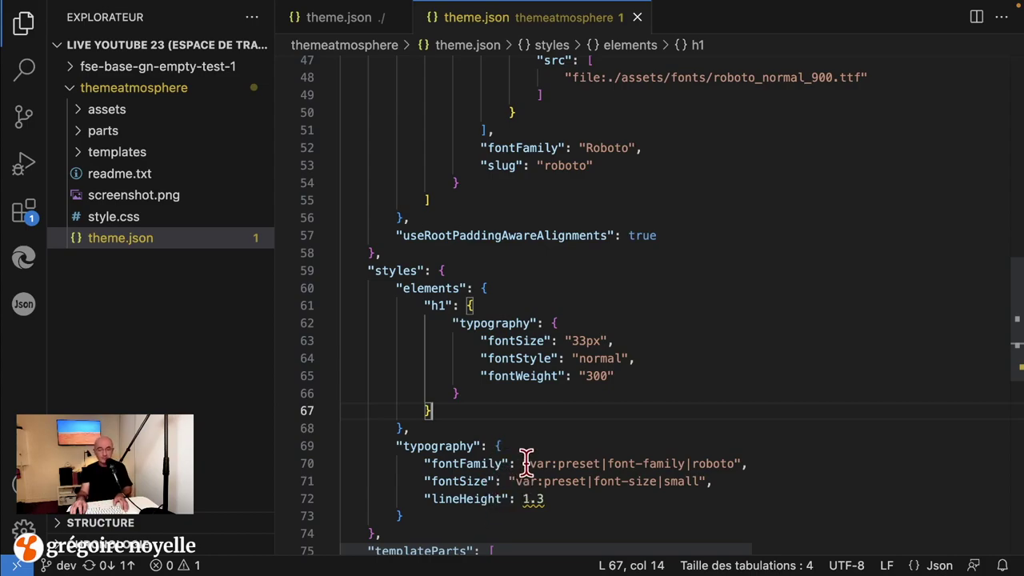
Return to the browser, reload the Index template in the site editor and check the additional global style options.
key(super+Tab)
click(176, 286)
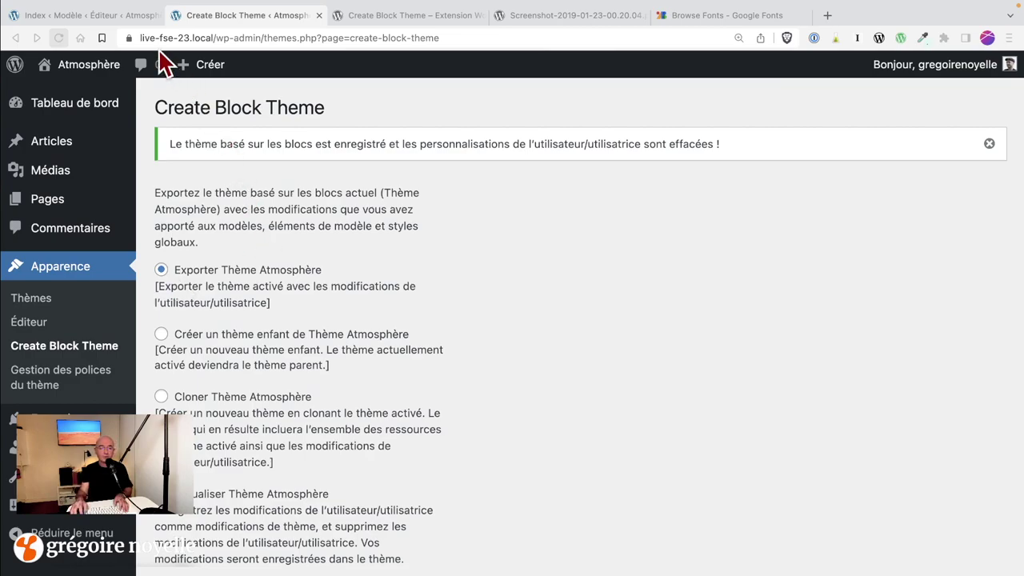
click(118, 16)
click(58, 37)
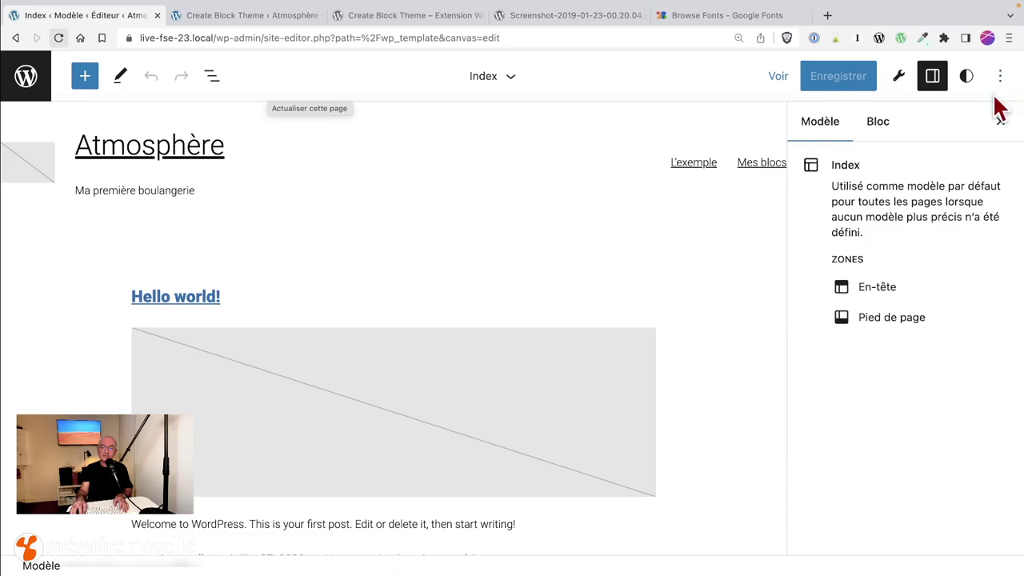
click(966, 80)
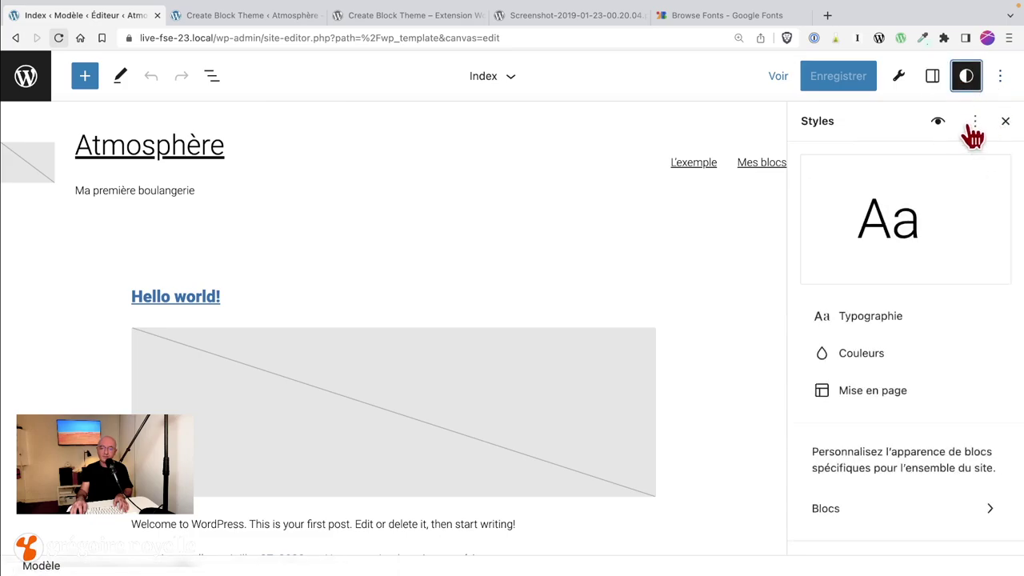
click(974, 124)
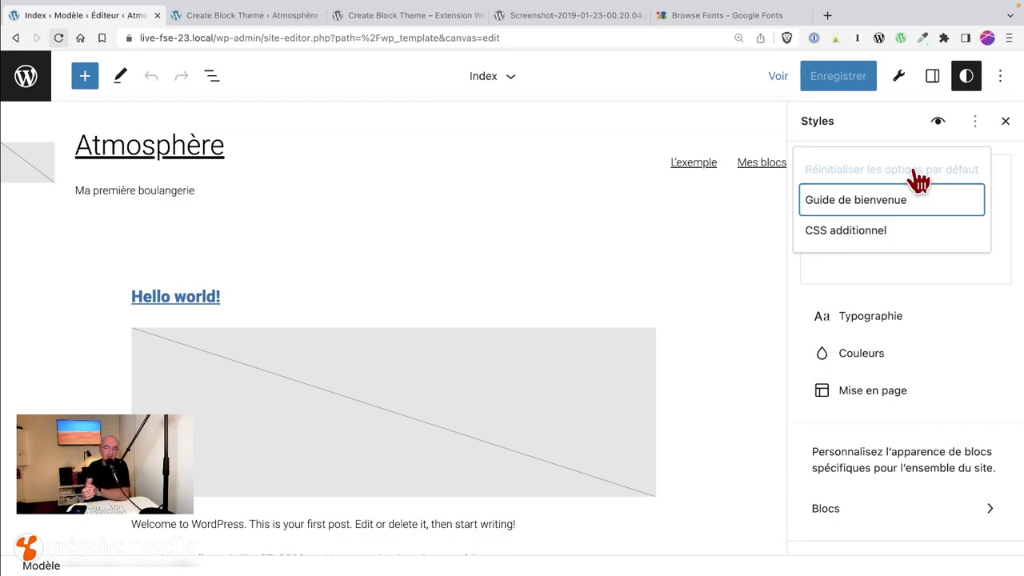
Look through the global typography settings for all headings and their list of default options without changing anything.
click(880, 320)
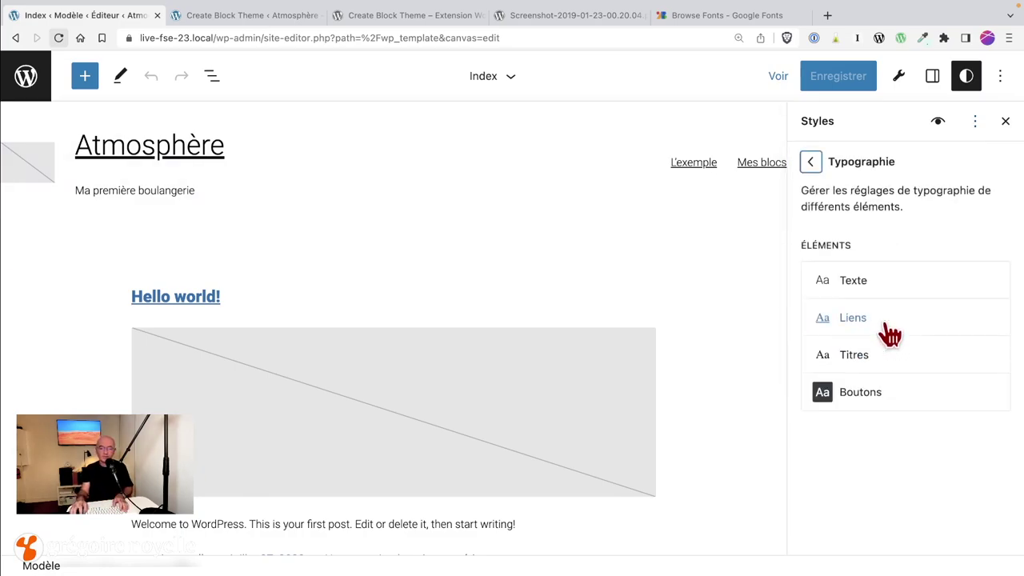
click(876, 365)
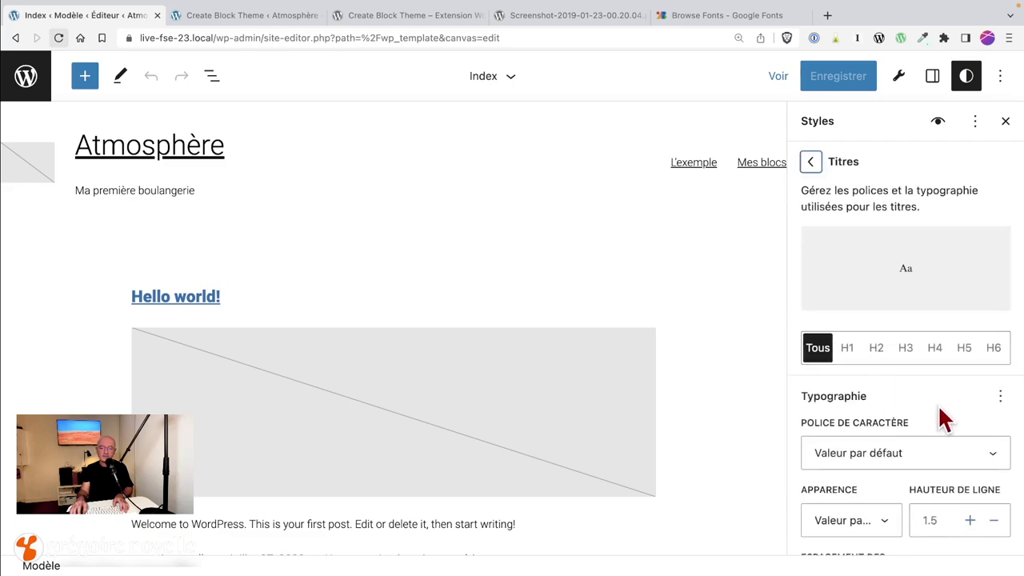
scroll(940, 418, down, 3)
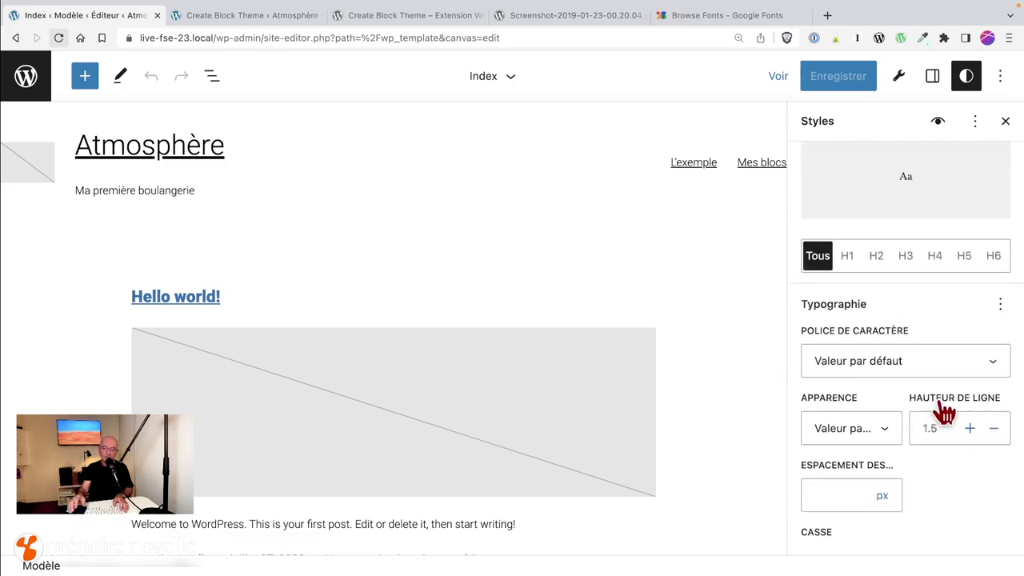
click(1000, 304)
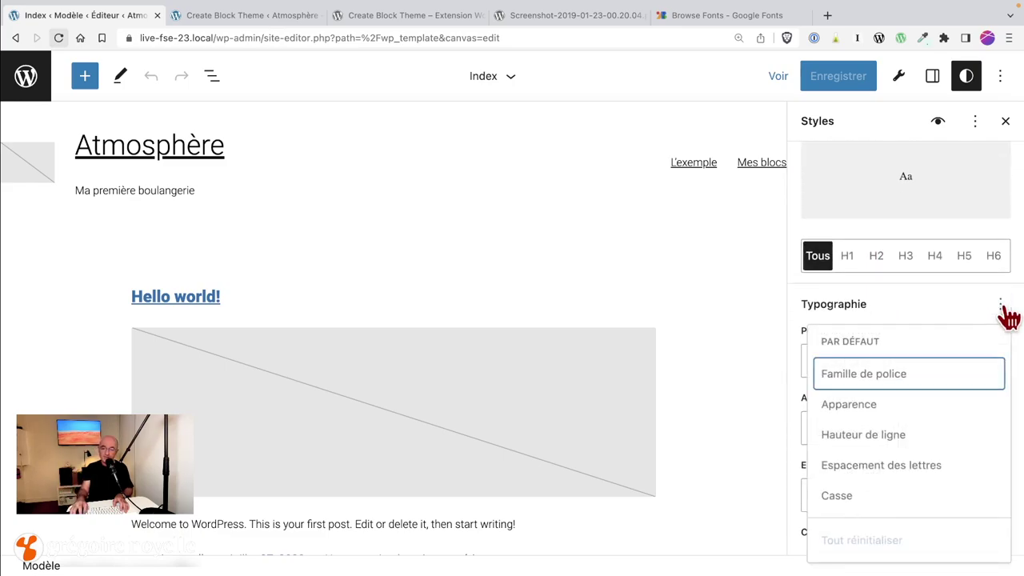
click(1002, 304)
click(1001, 304)
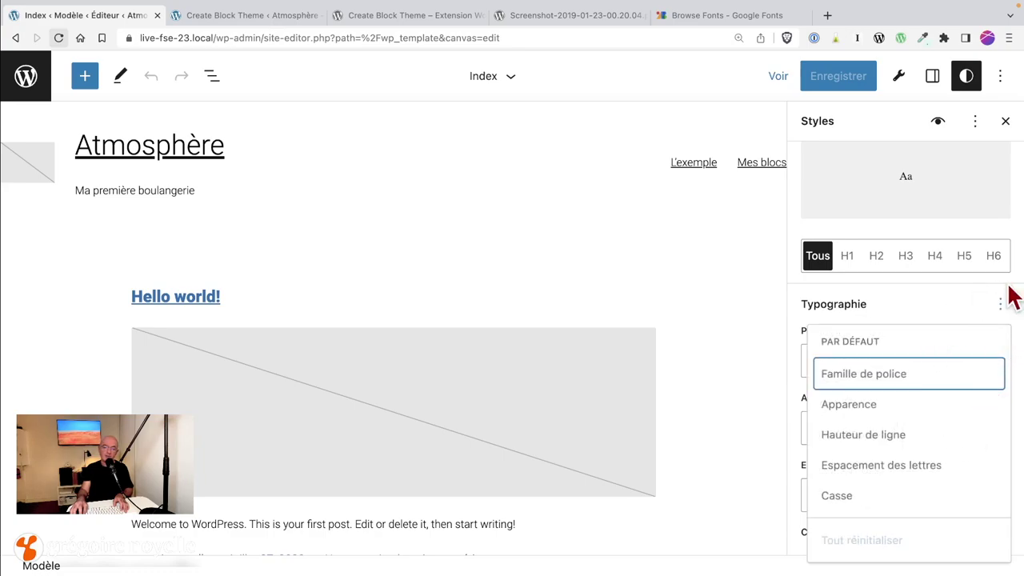
click(970, 314)
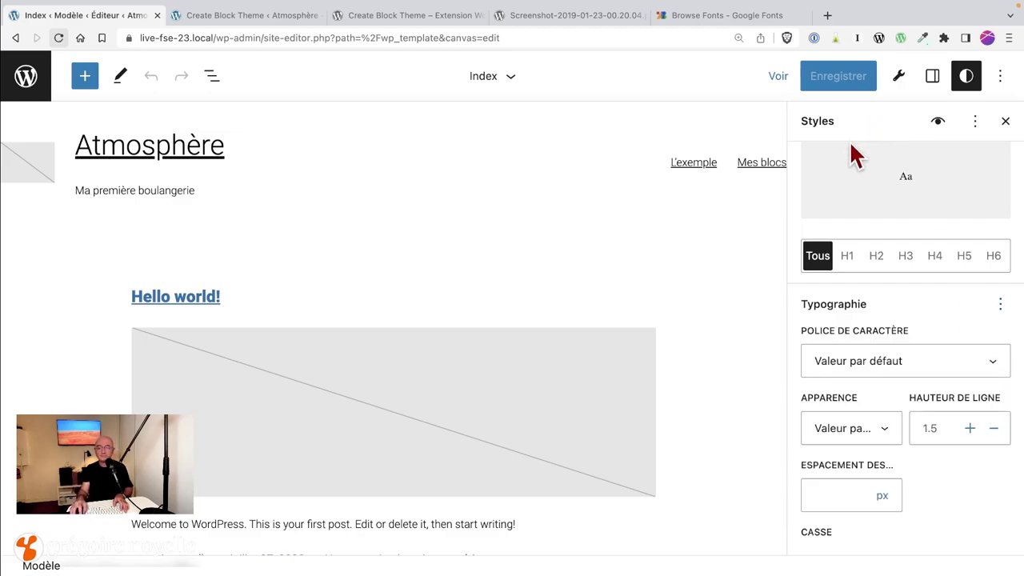
scroll(796, 148, up, 2)
click(810, 164)
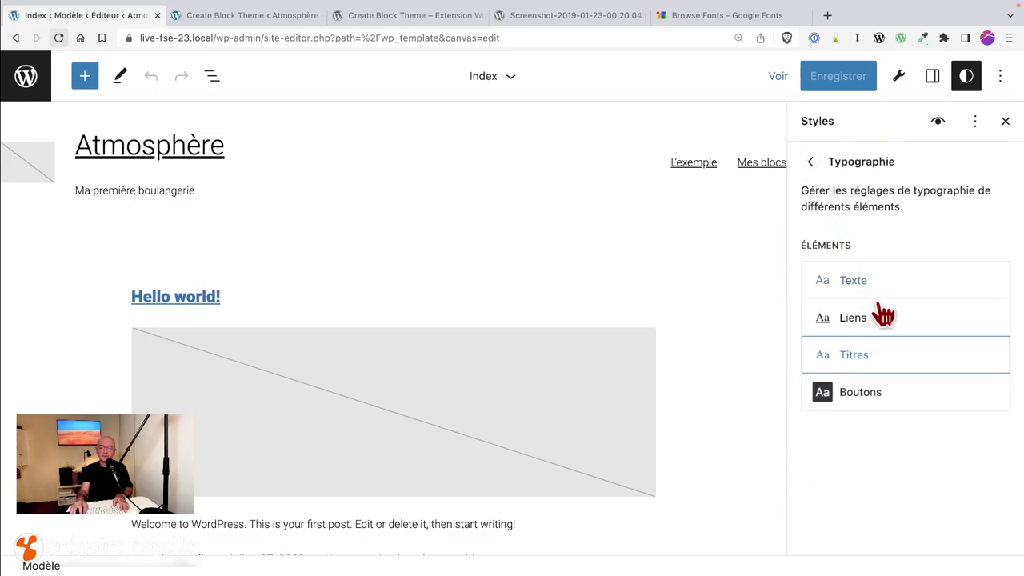
Set the global button text size to 13 px with the style guide showing the Design blocks, and save the styles.
click(882, 397)
scroll(936, 436, down, 2)
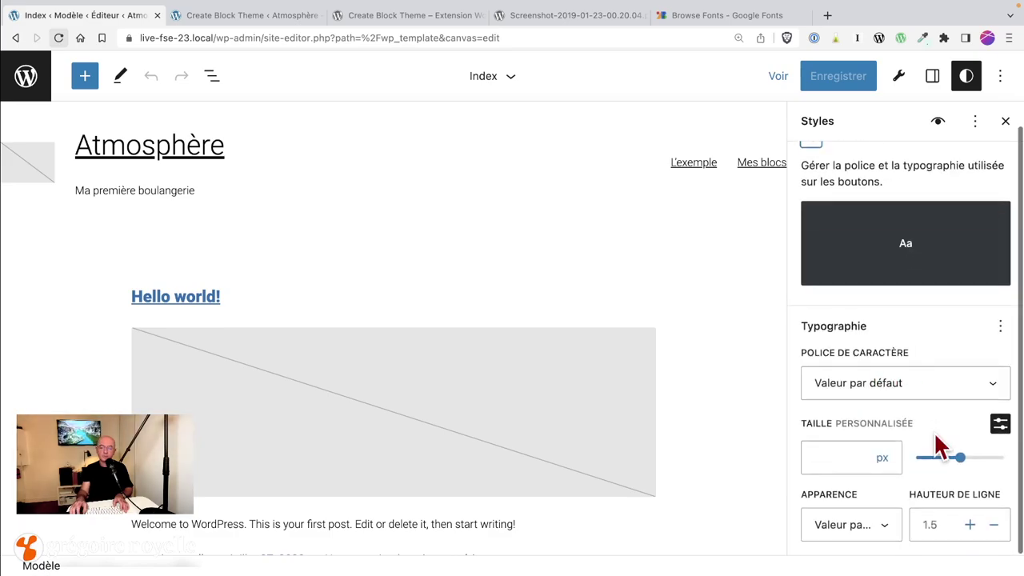
scroll(944, 240, up, 2)
click(938, 123)
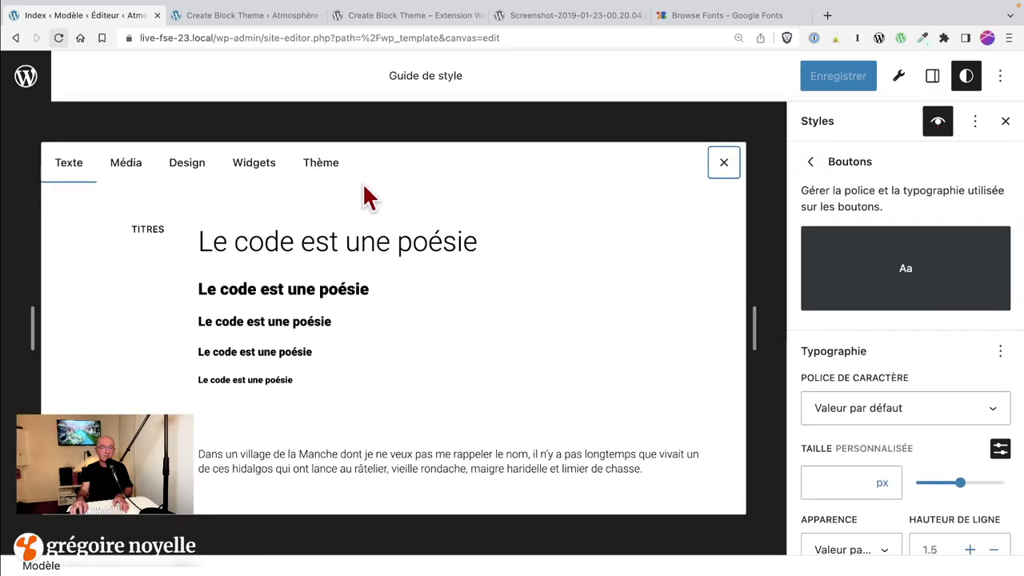
click(183, 174)
scroll(913, 401, down, 1)
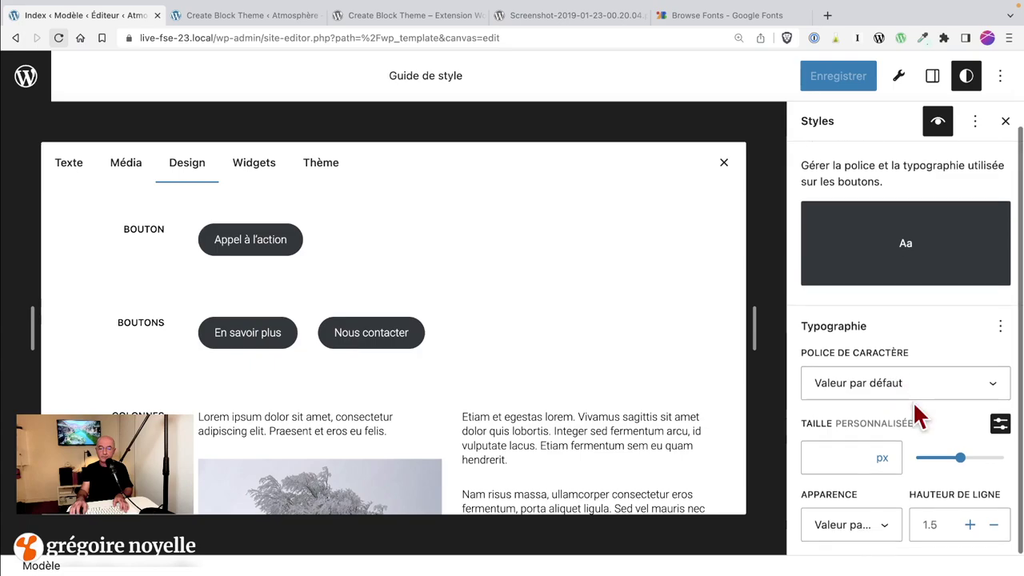
click(958, 458)
drag(957, 460, 927, 460)
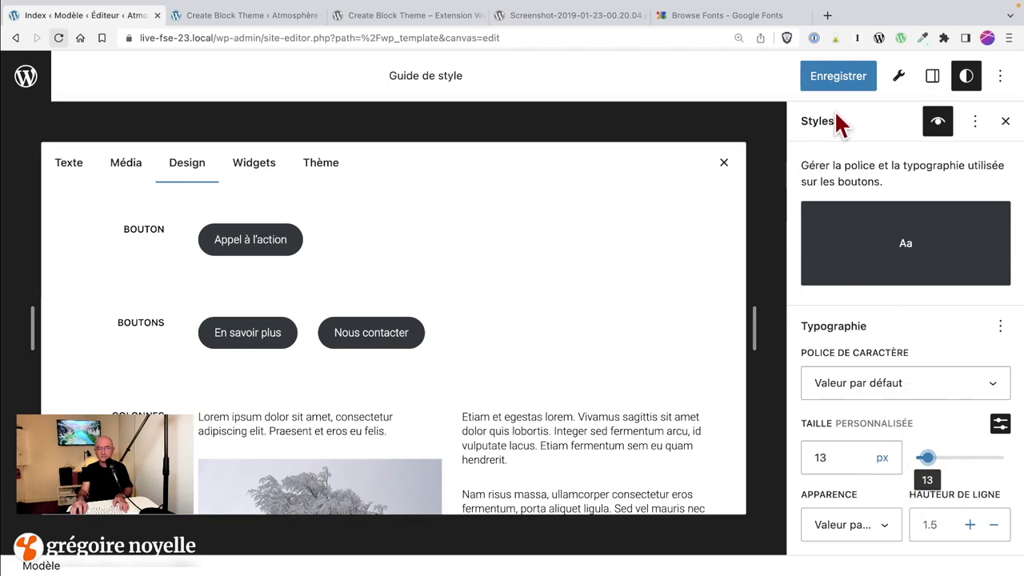
click(851, 86)
click(853, 90)
Add a custom solid colour named "Bleu 1" to the global colour palette.
click(811, 164)
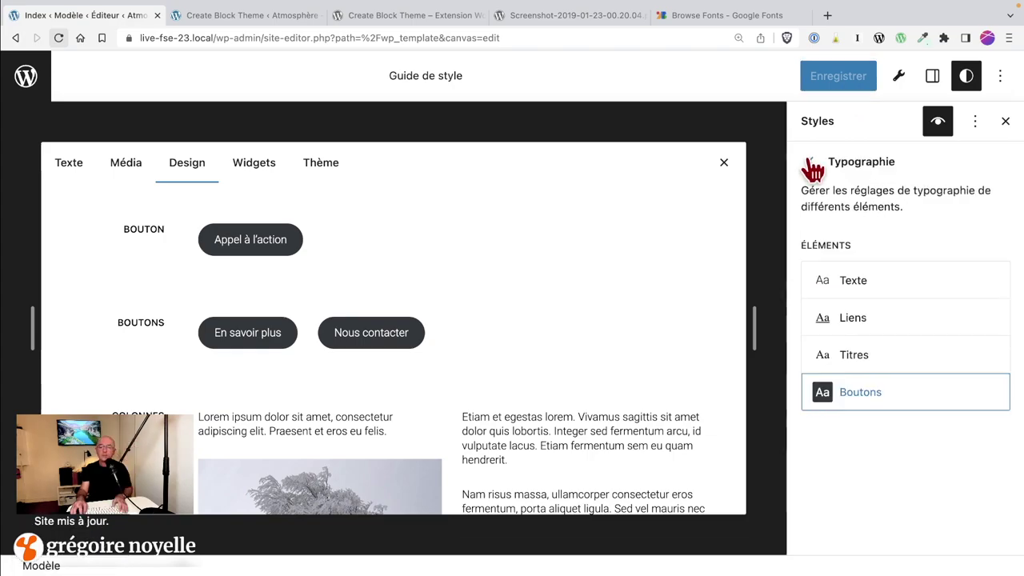
click(812, 164)
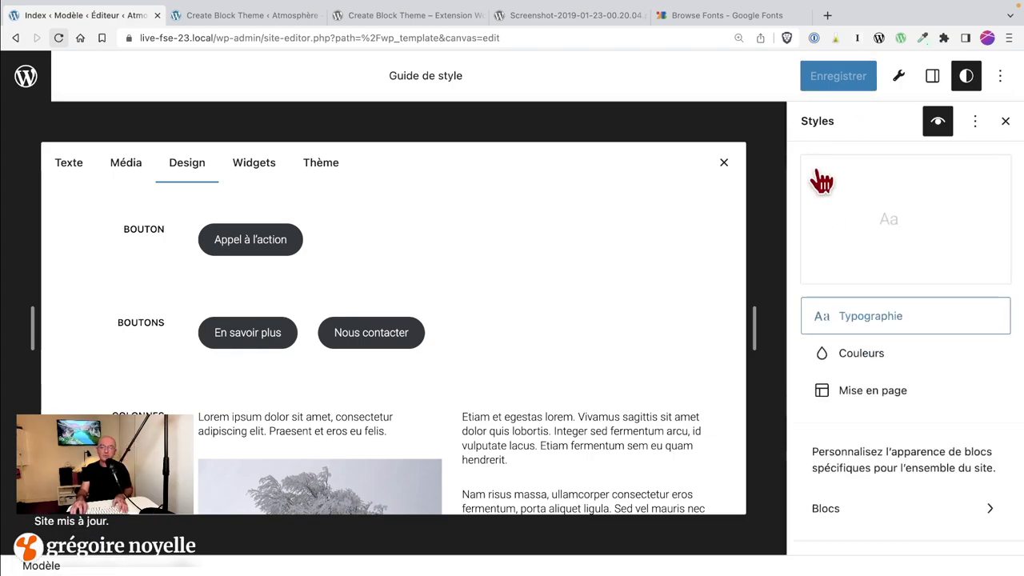
click(798, 359)
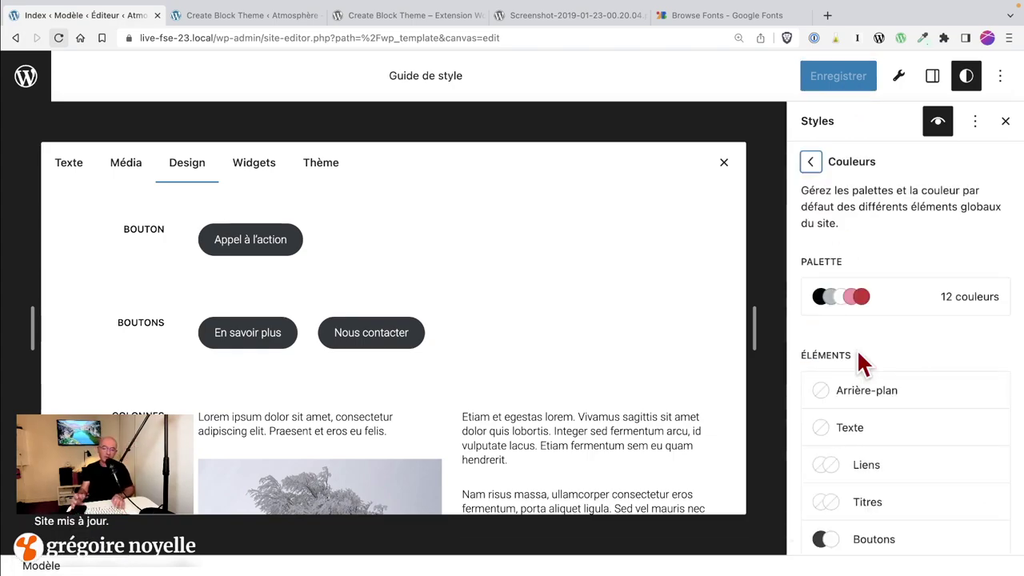
click(900, 306)
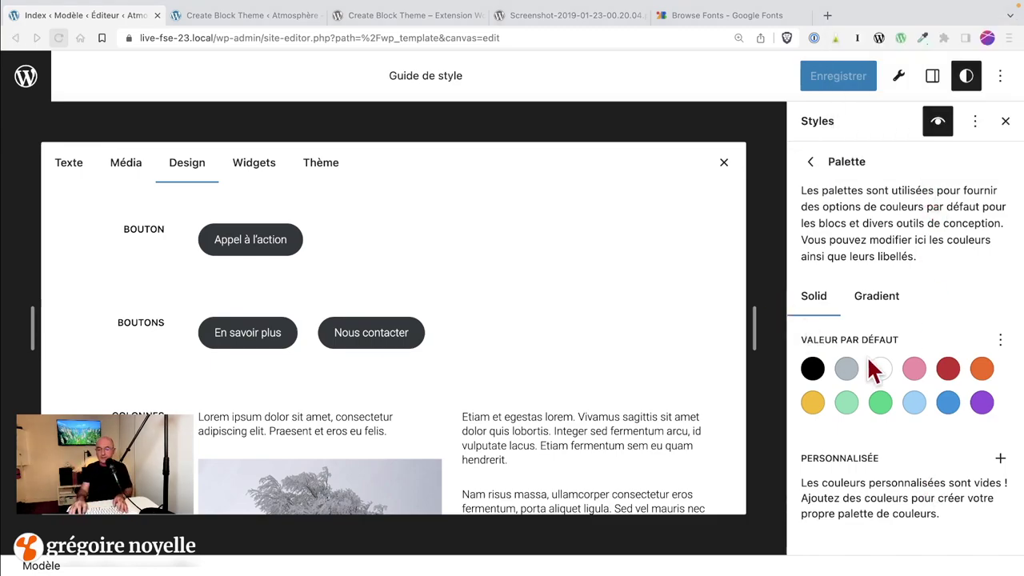
click(1000, 461)
drag(917, 492, 841, 490)
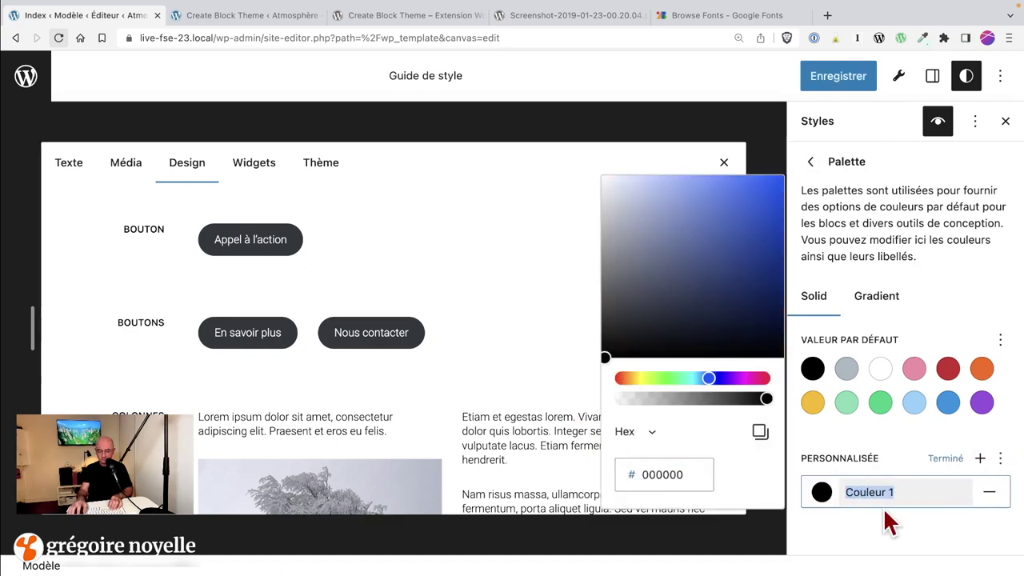
text(Bleu 1)
click(944, 461)
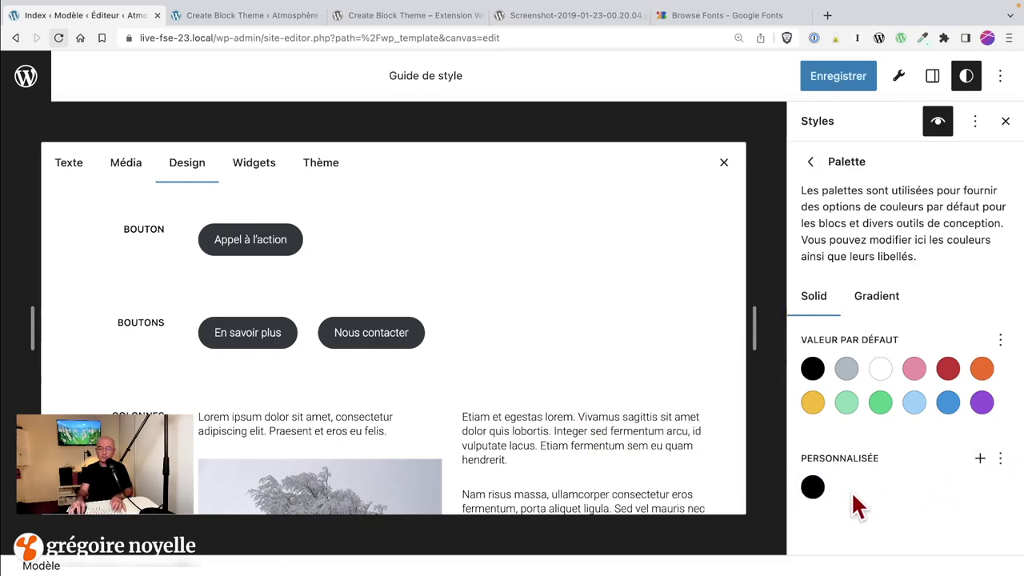
Change the custom colour Bleu 1 to the violet-blue #482BA9.
click(814, 488)
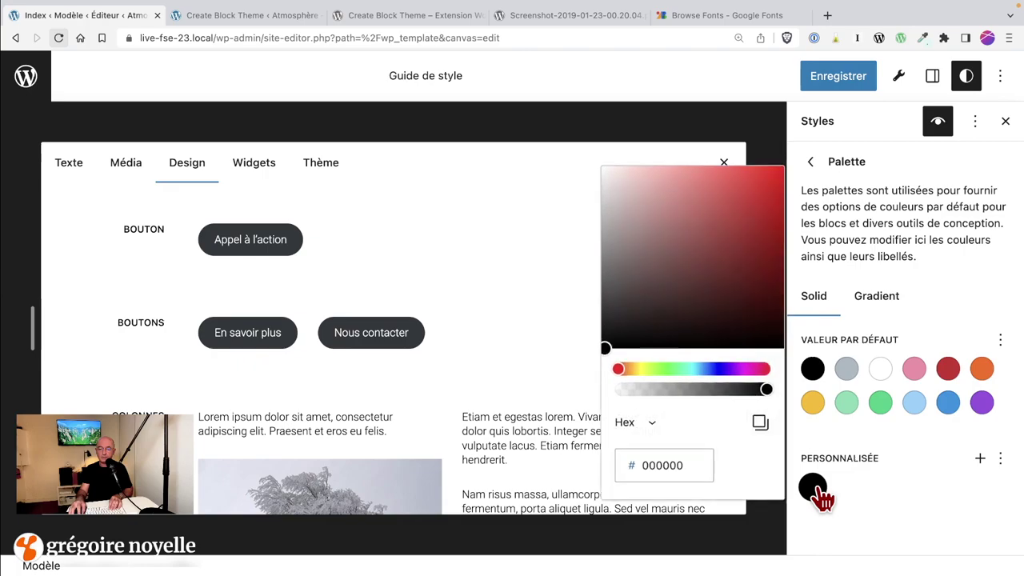
click(722, 369)
click(750, 202)
drag(749, 216, 736, 229)
click(915, 508)
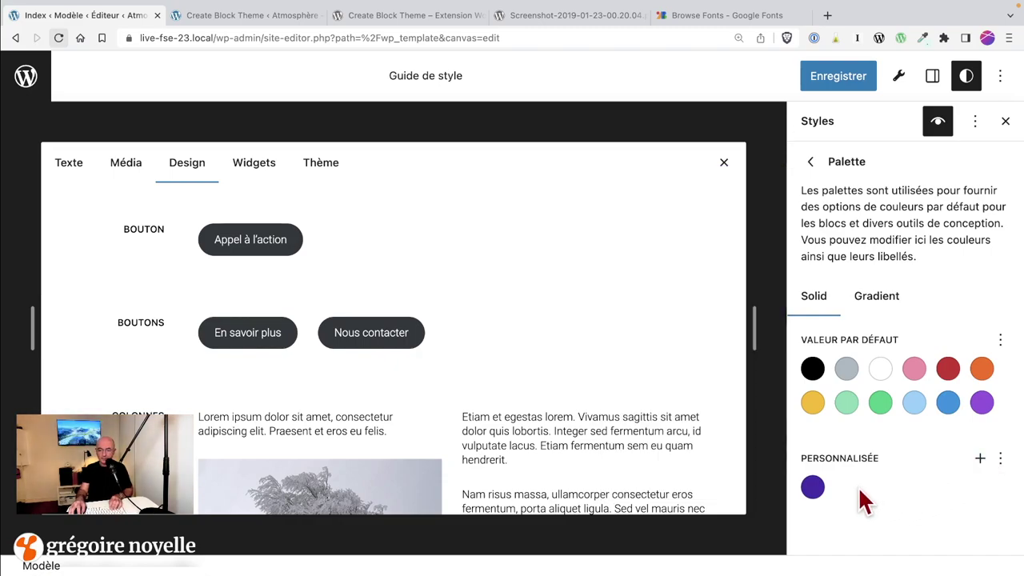
Show the details of the custom colours, check the name and value of Bleu 1, and close its editing.
click(1001, 459)
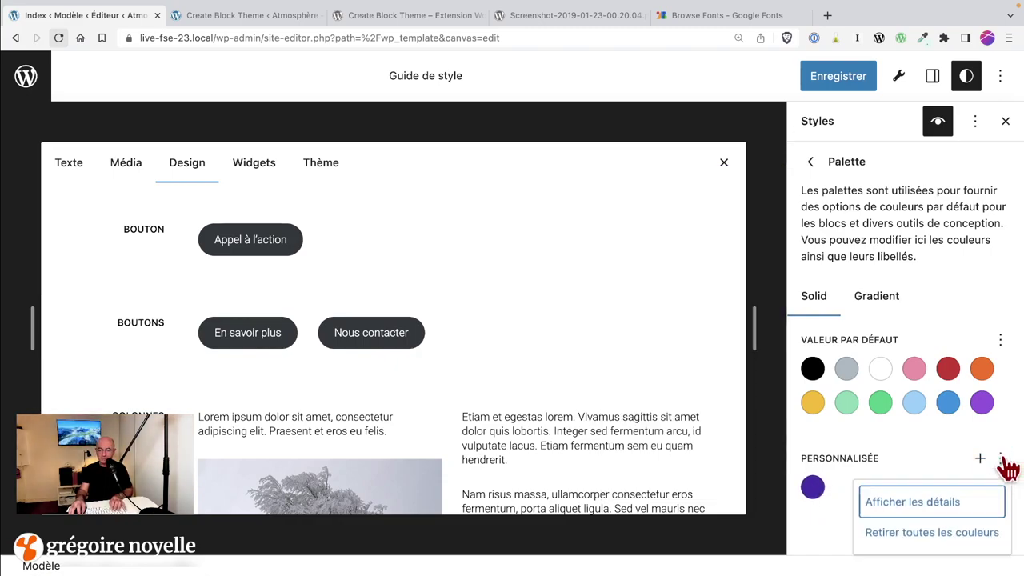
click(922, 501)
click(894, 491)
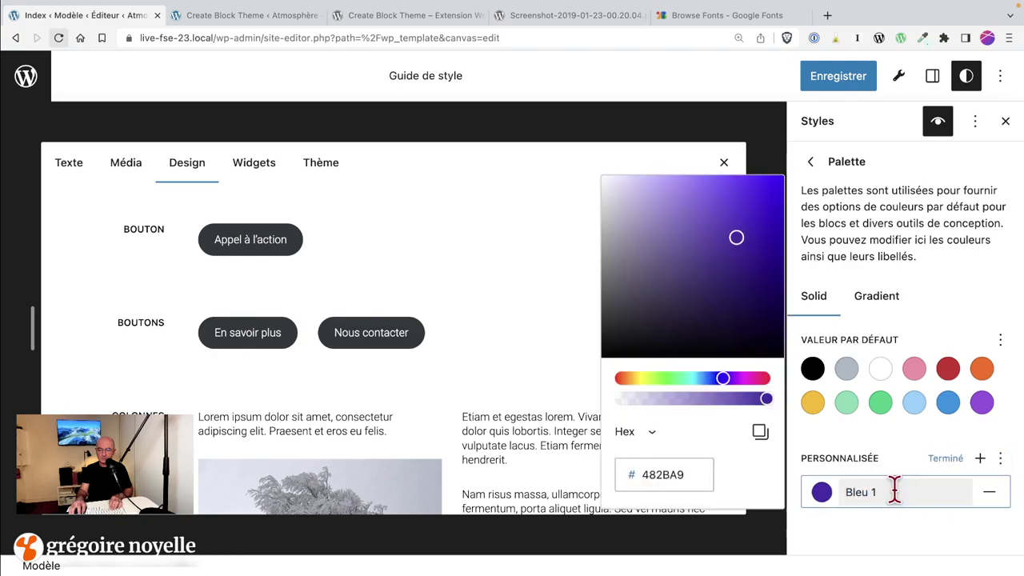
drag(893, 491, 838, 490)
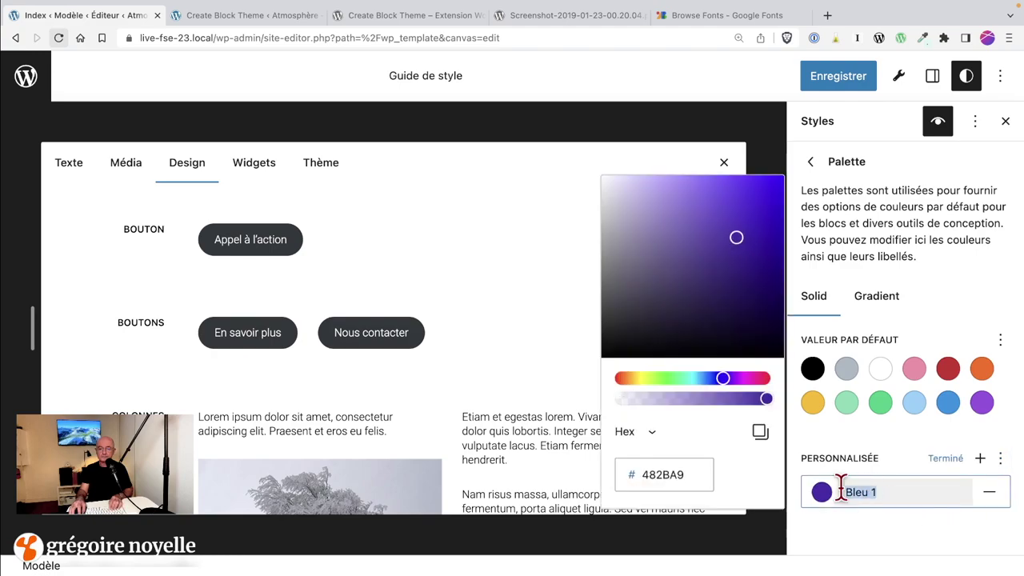
click(943, 458)
Add a second custom solid colour, the pinkish red #E7115C, and name it "Rouge 1".
click(980, 458)
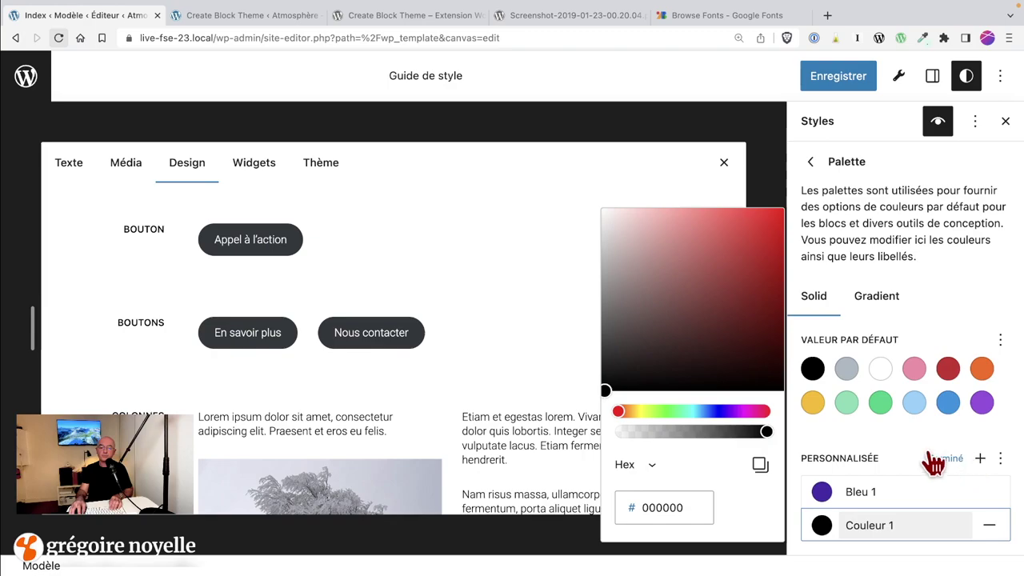
drag(722, 411, 758, 411)
click(728, 242)
drag(729, 246, 769, 227)
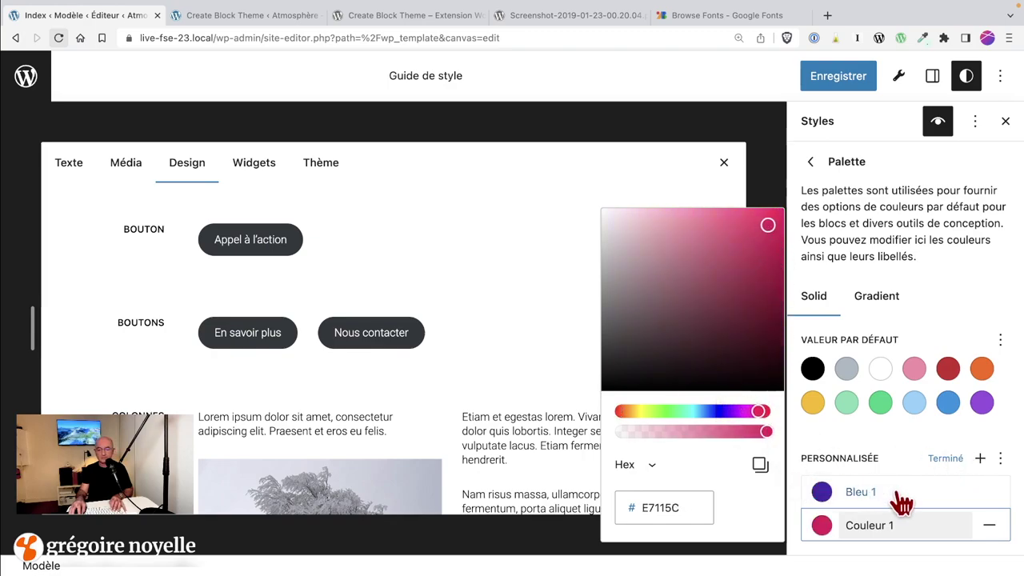
triple_click(888, 526)
text(Rouge)
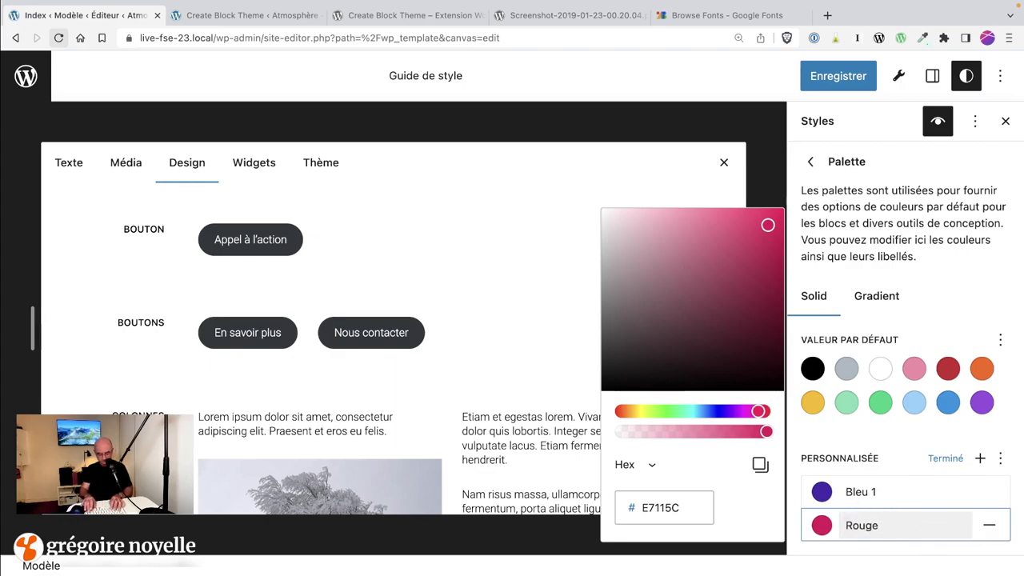
Add a third custom solid colour, the bright green #15F24C, name it "Vert 1", and finish editing the custom colours.
click(980, 457)
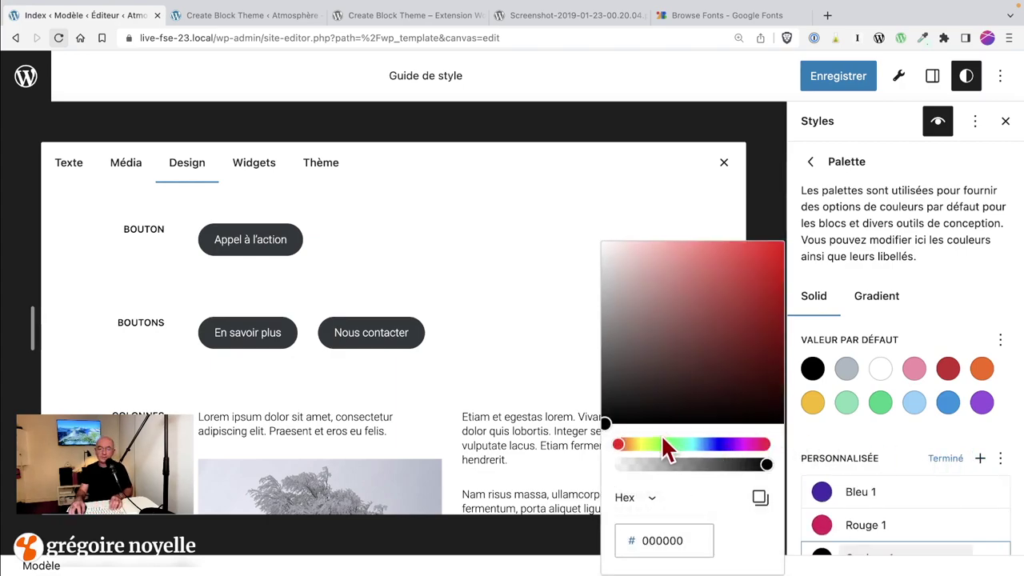
click(674, 444)
drag(744, 295, 764, 253)
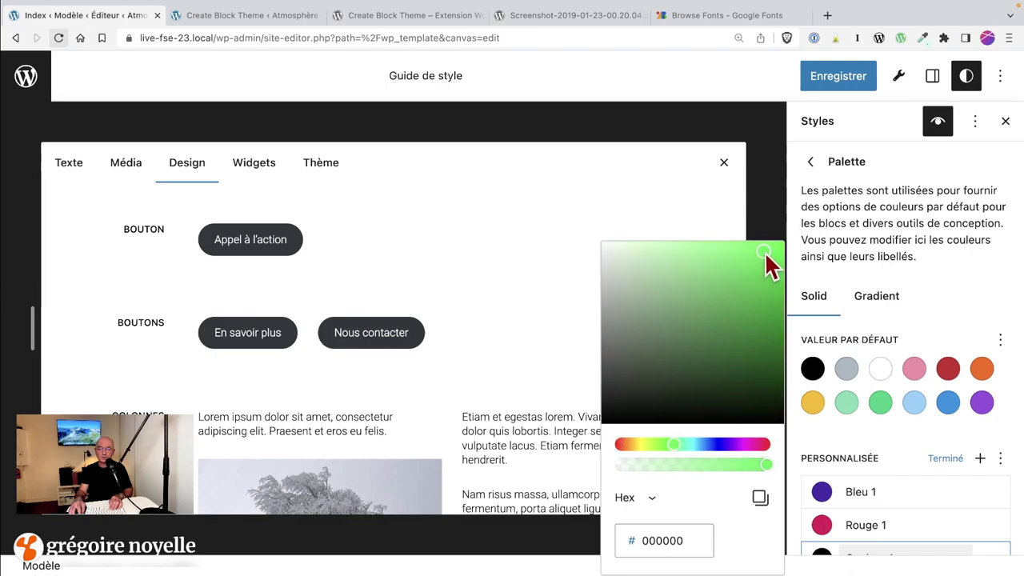
click(902, 528)
click(903, 558)
text(Vert 1)
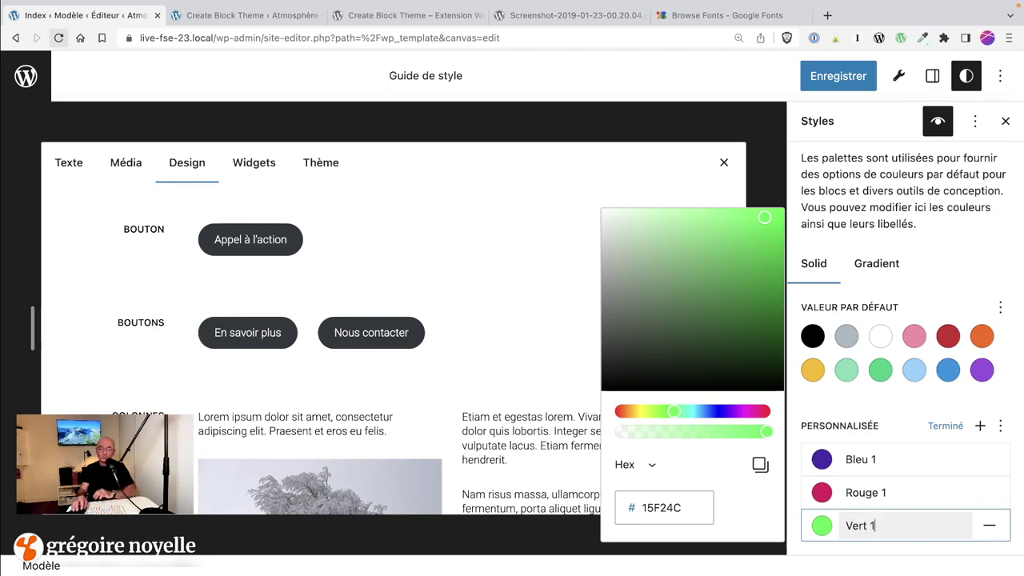
click(941, 426)
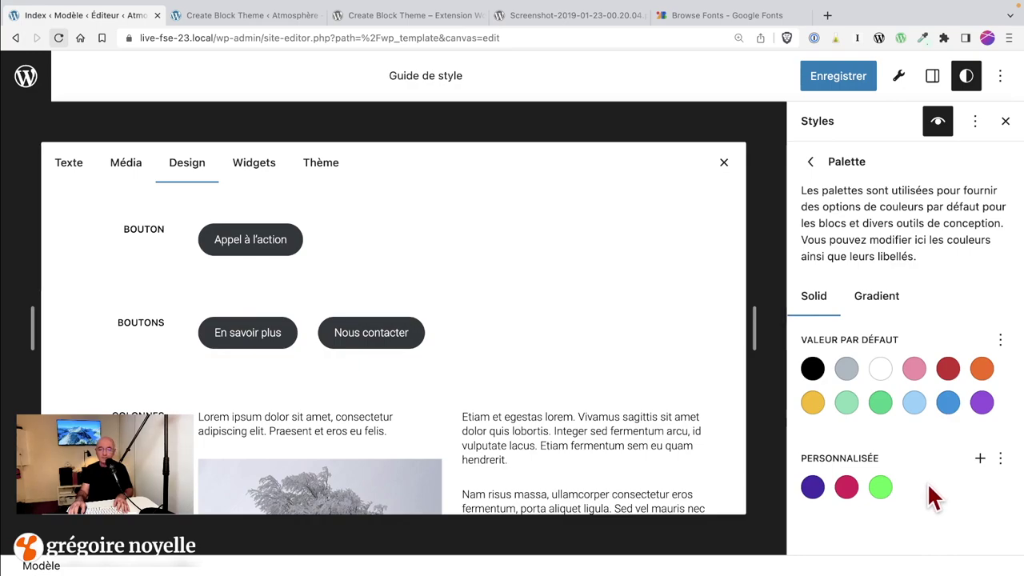
Save the global styles with the three custom palette colours.
click(846, 81)
click(849, 84)
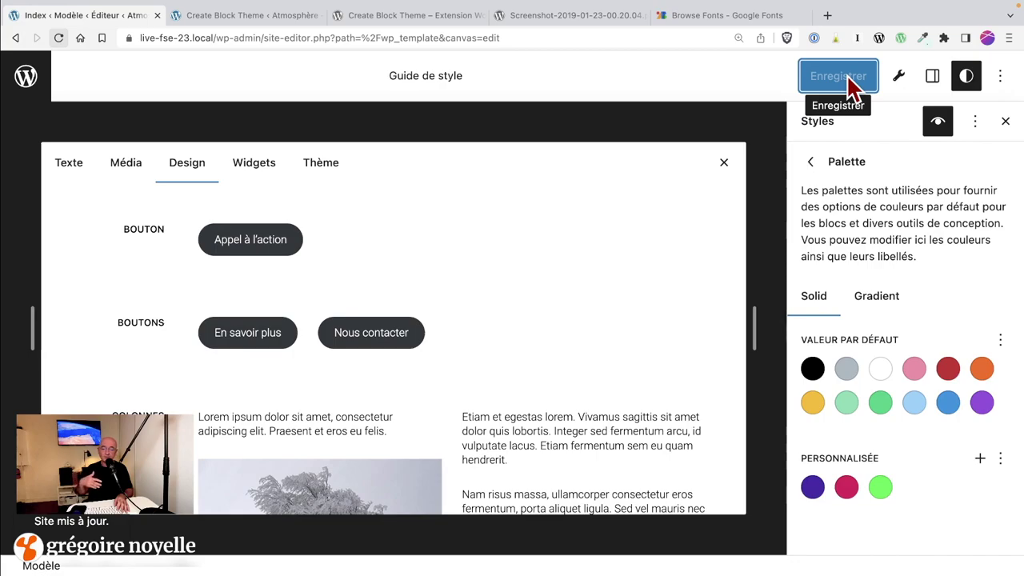
click(977, 127)
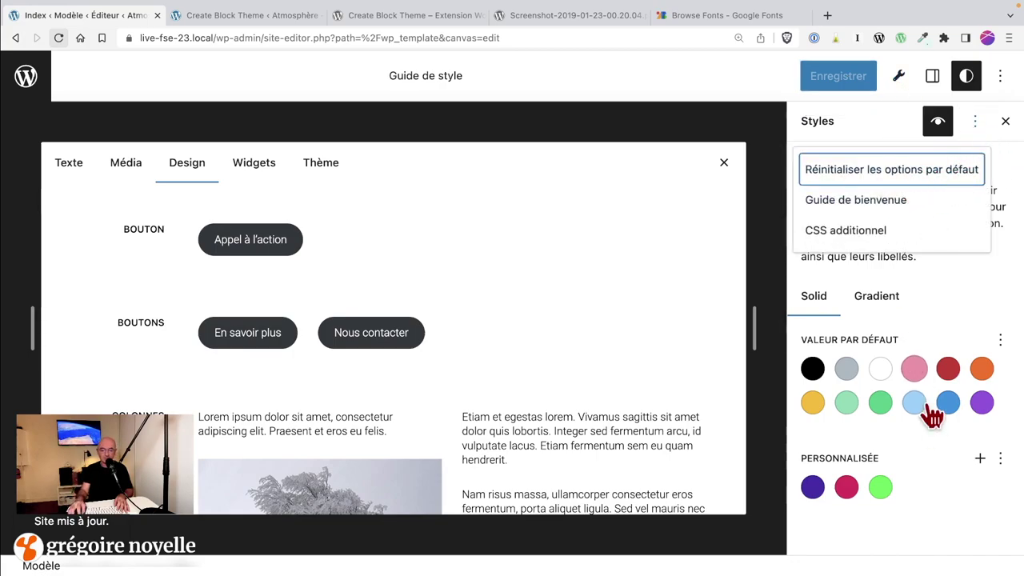
click(964, 568)
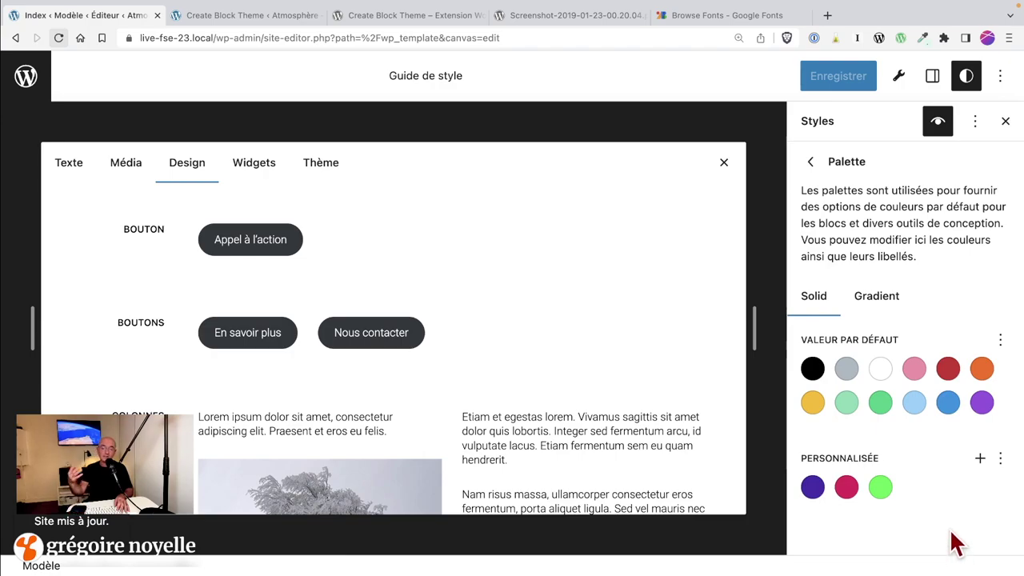
Write the saved style changes into the Atmosphère theme's own files with Create Block Theme.
click(204, 15)
scroll(372, 347, down, 3)
click(373, 348)
click(196, 511)
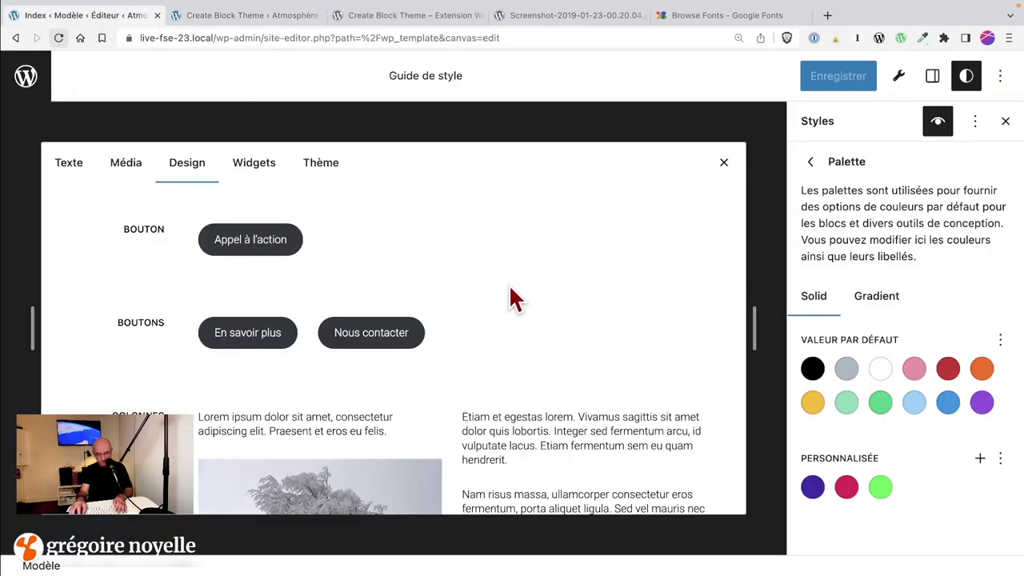
Reload the site editor and check the global colour palette for the theme's own colours.
key(super+r)
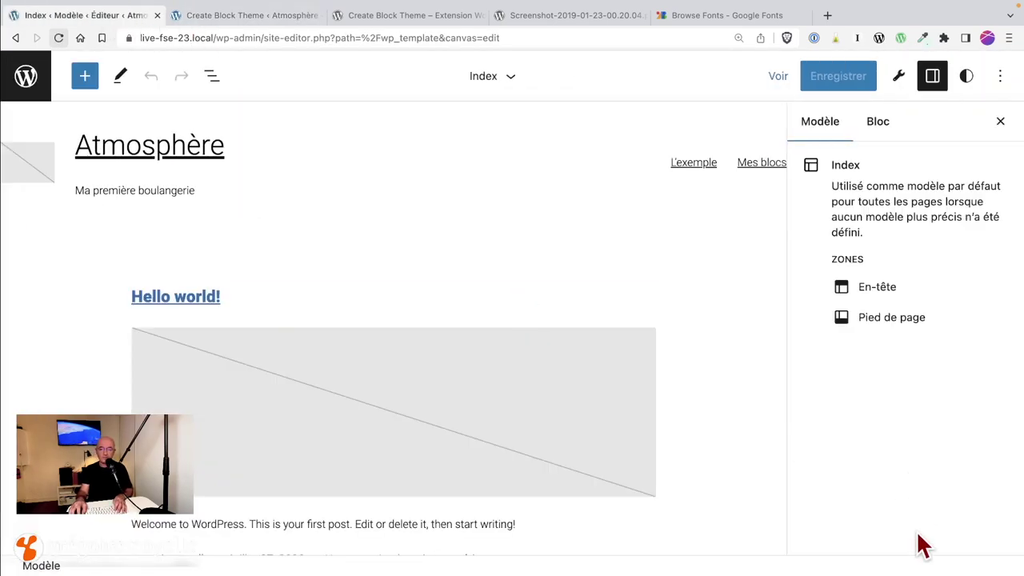
click(968, 78)
click(865, 354)
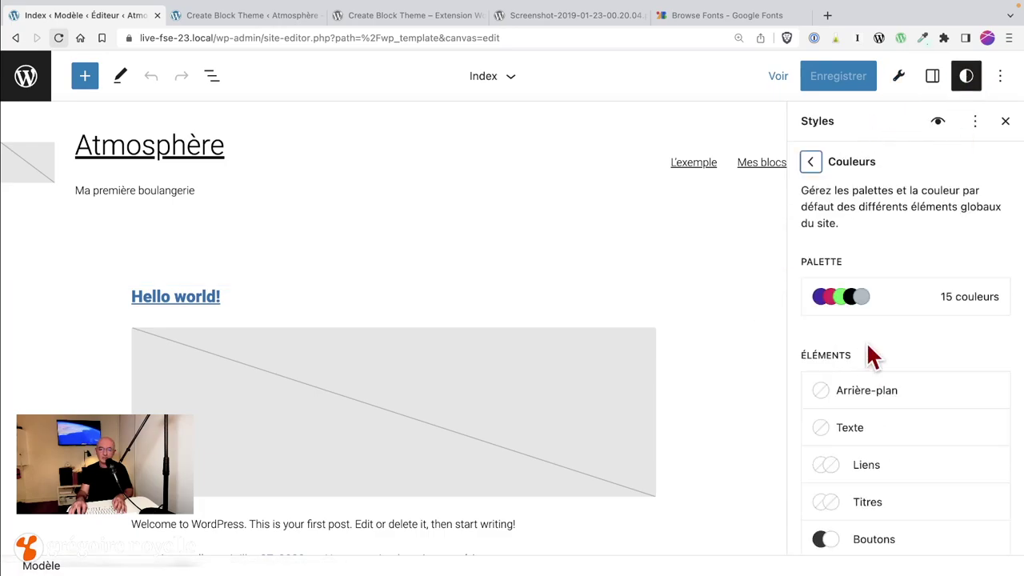
click(911, 297)
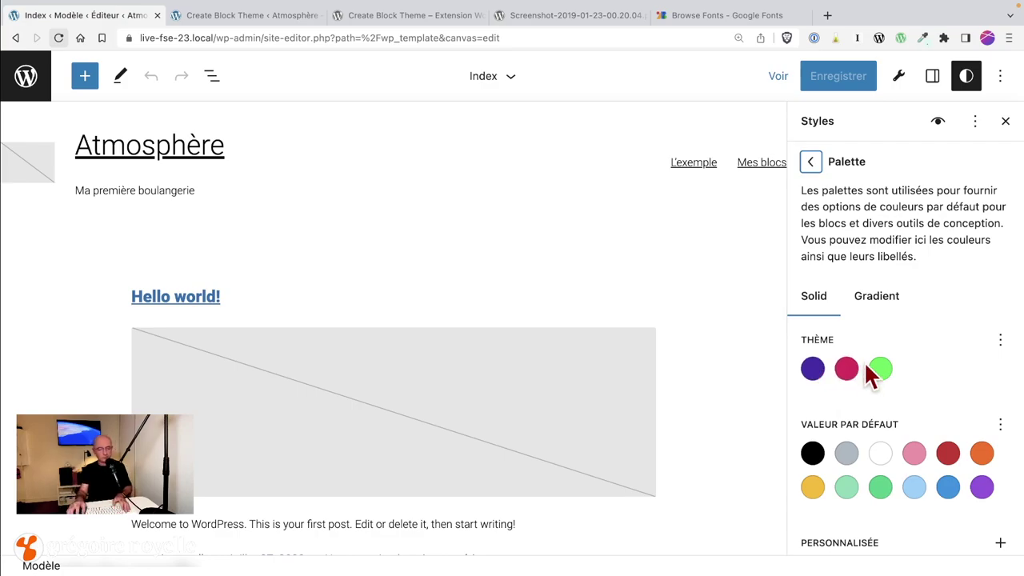
Switch to Visual Studio Code, add "defaultPalette": false under settings > color in themeatmosphere's theme.json, and save the file.
key(super+Tab)
scroll(659, 347, up, 15)
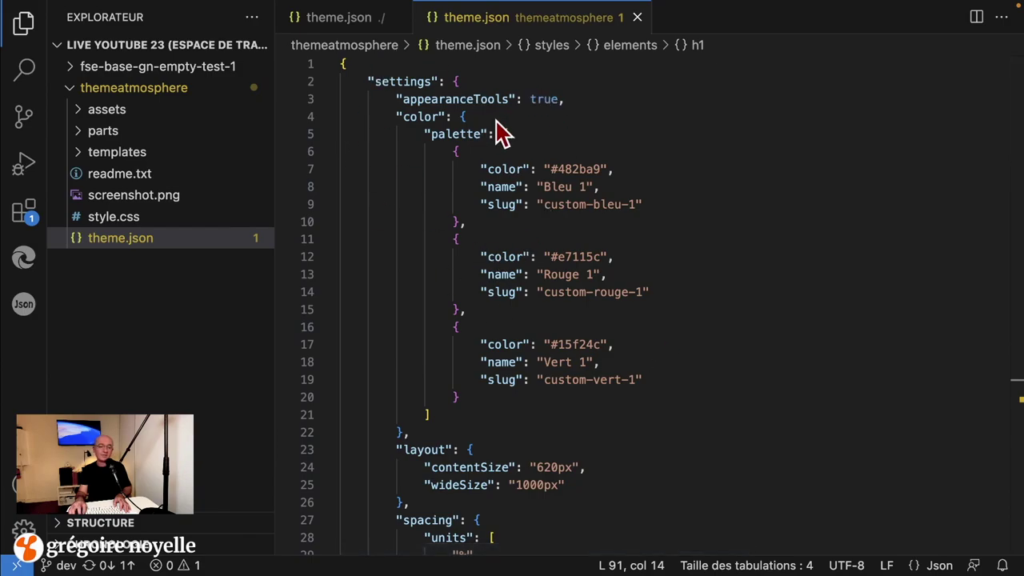
click(514, 117)
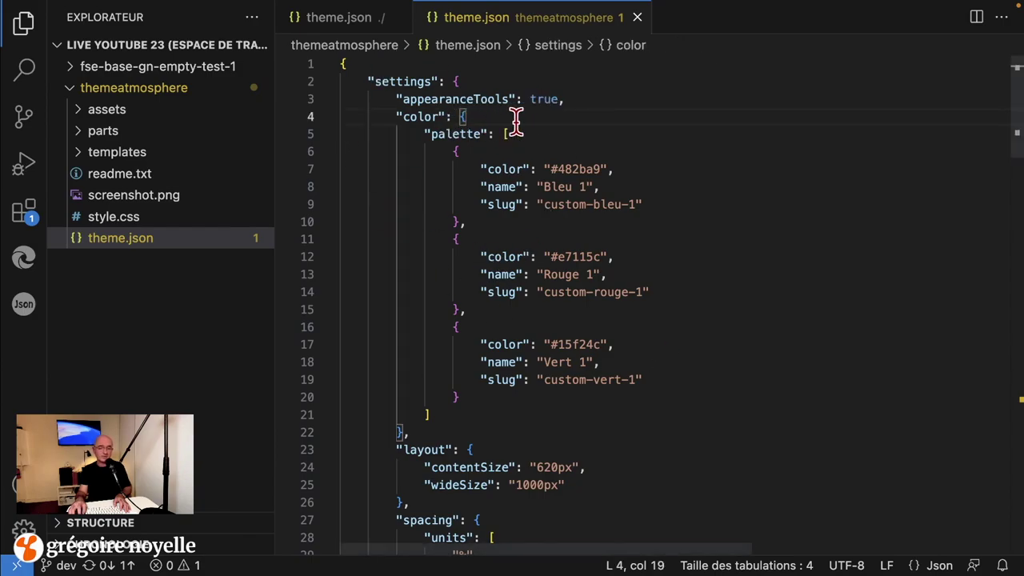
key(Return)
text(")
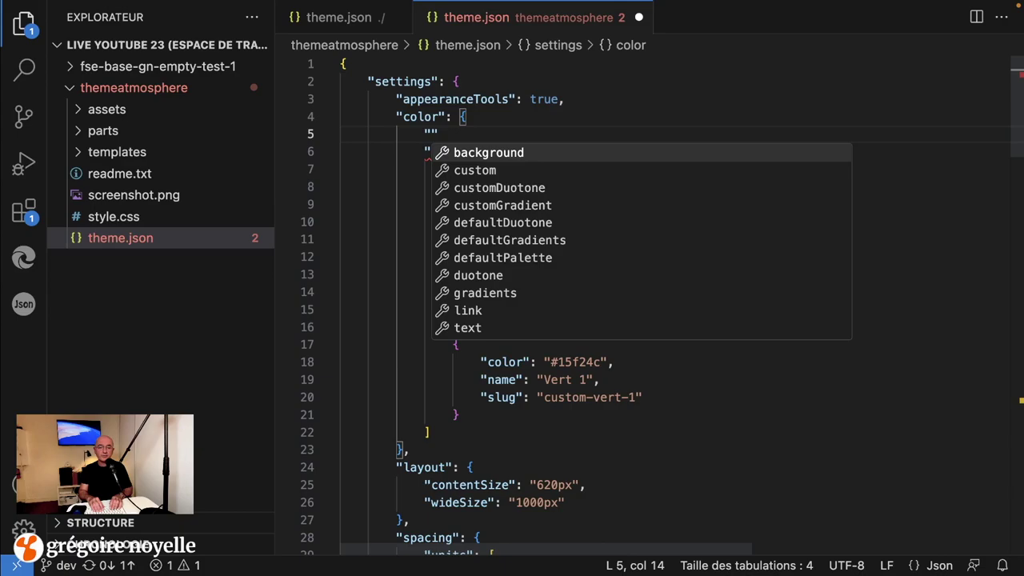
text(d)
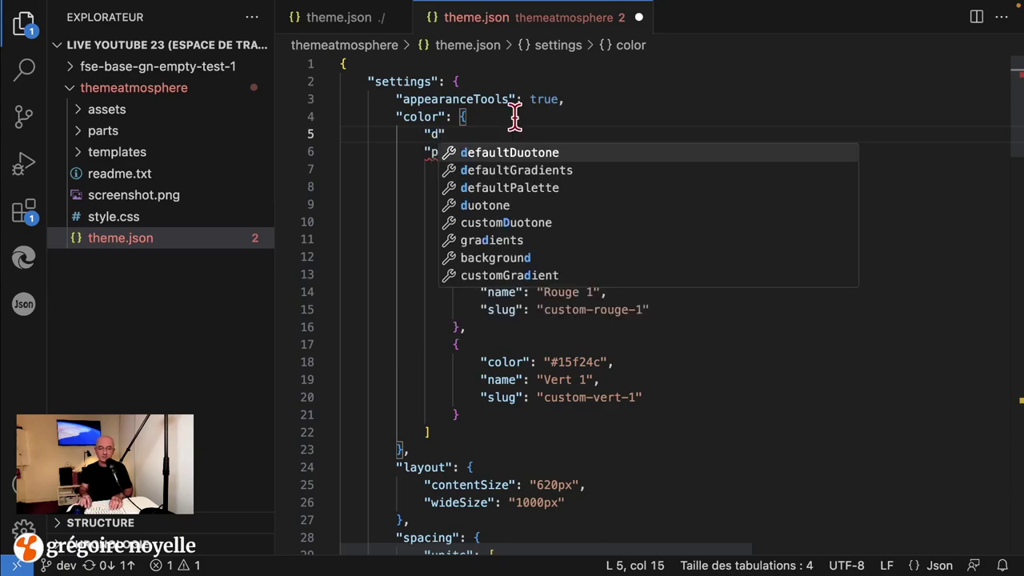
key(Down)
key(Down)
key(Down)
key(Up)
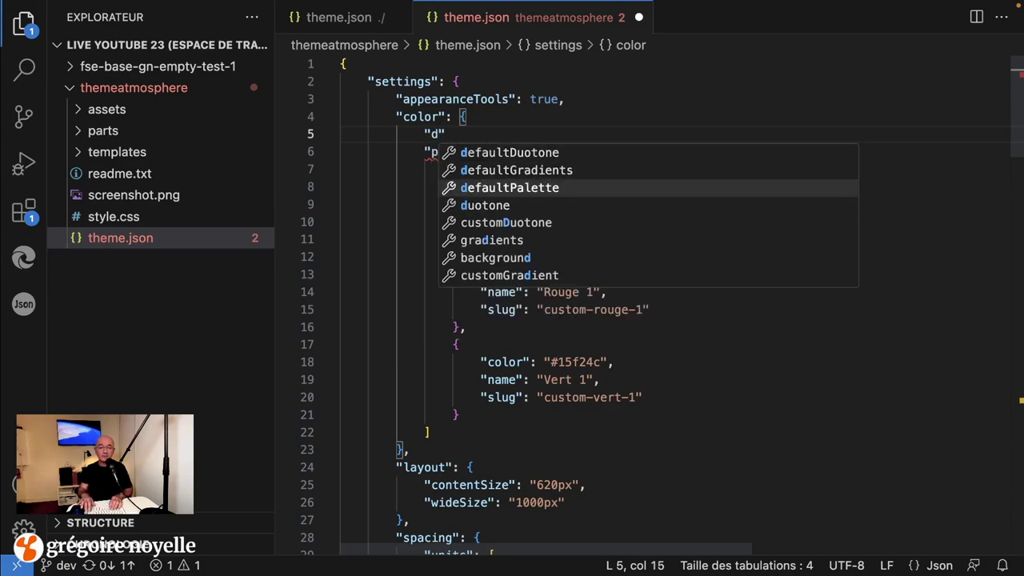
key(Return)
text(false,)
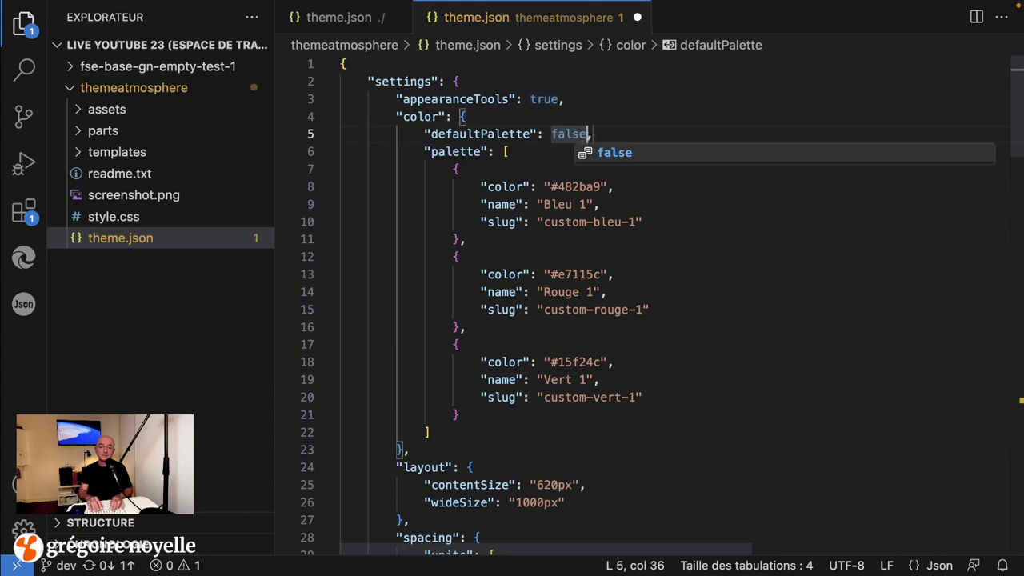
click(700, 117)
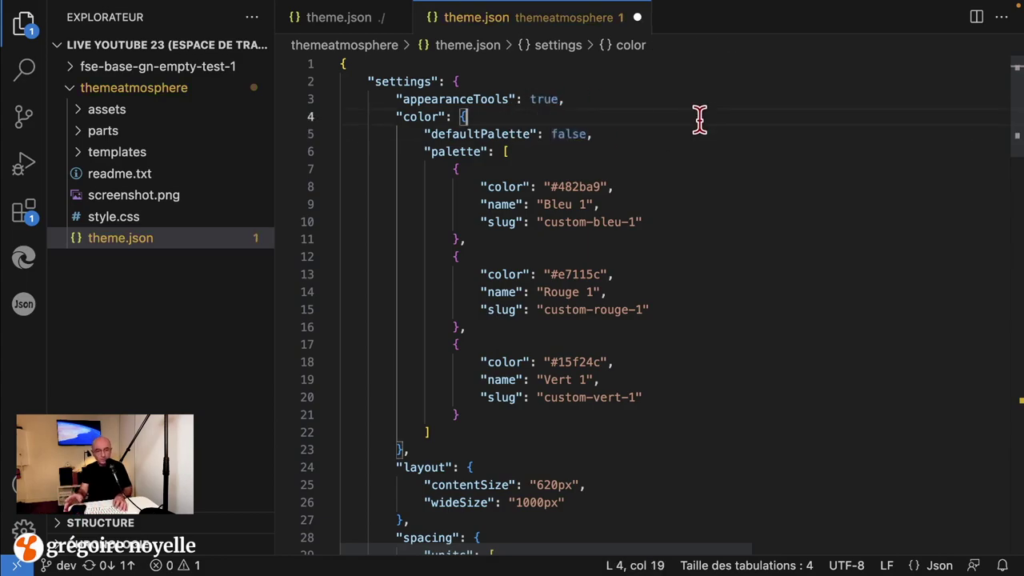
Switch back to the site editor in the browser and check which colours the global palette offers.
key(super+Tab)
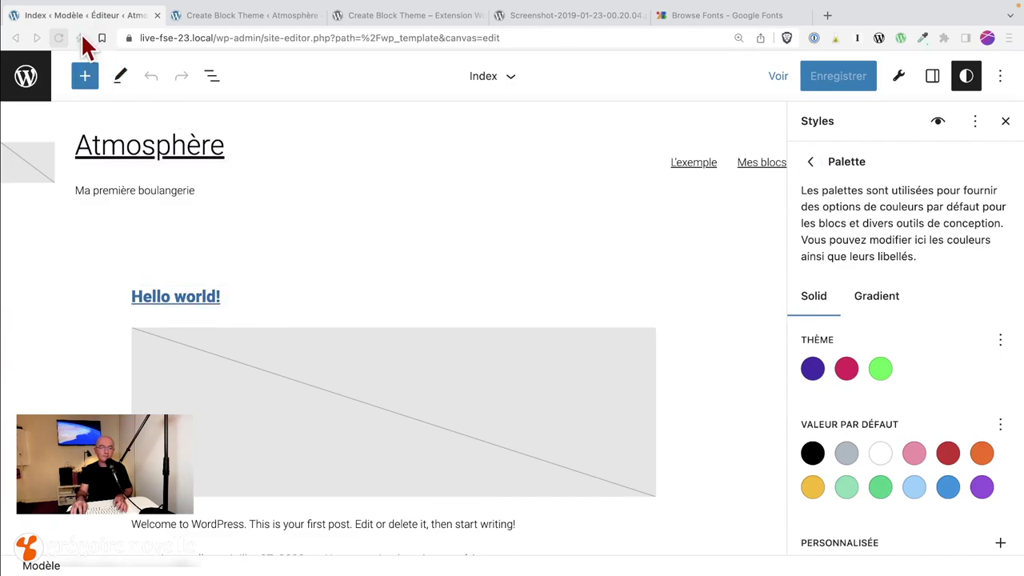
click(226, 38)
click(810, 162)
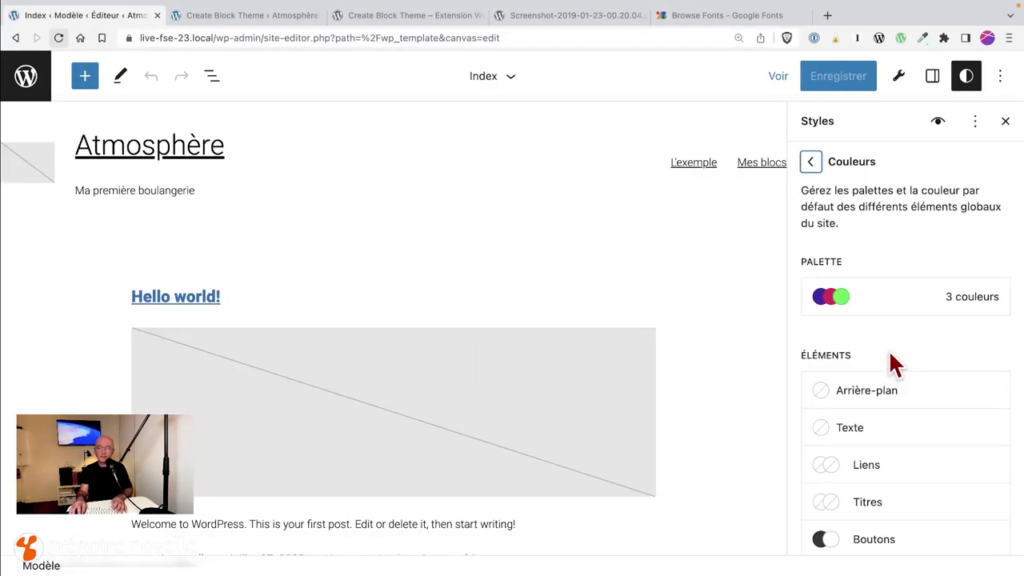
click(981, 304)
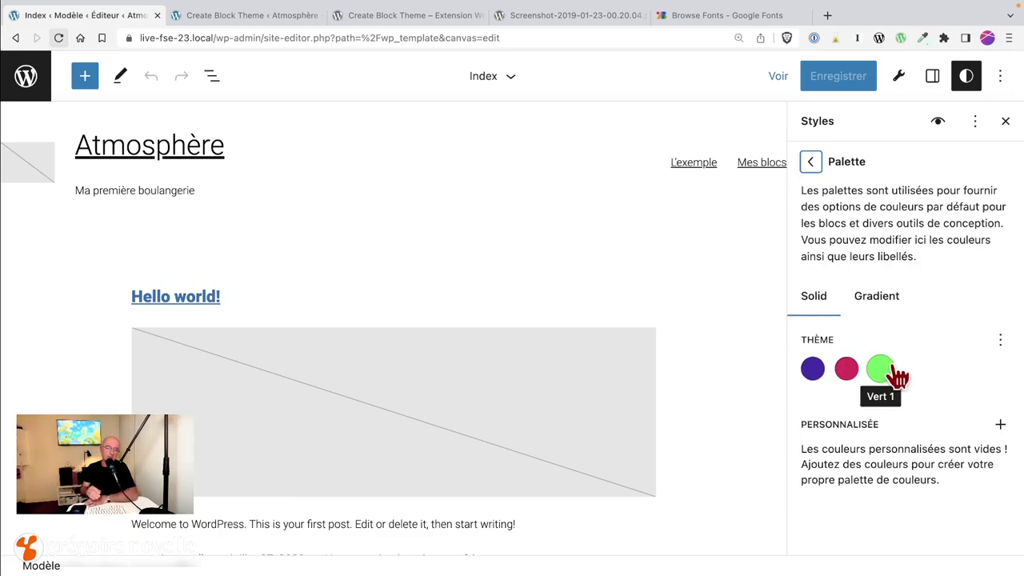
click(484, 299)
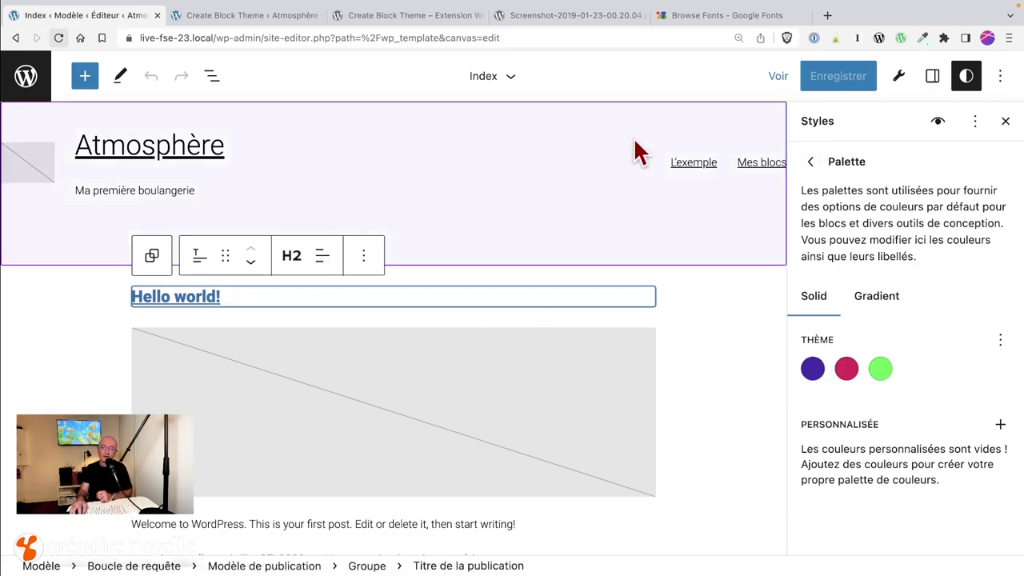
Examine the Paragraph block's colour settings and its palette in the block-specific global styles, without changing anything.
click(814, 163)
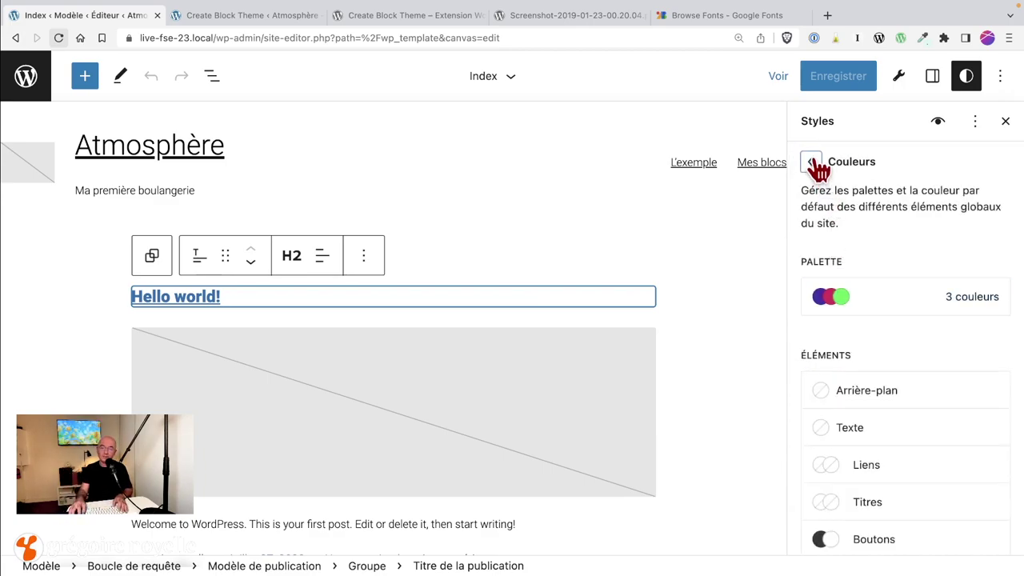
click(812, 164)
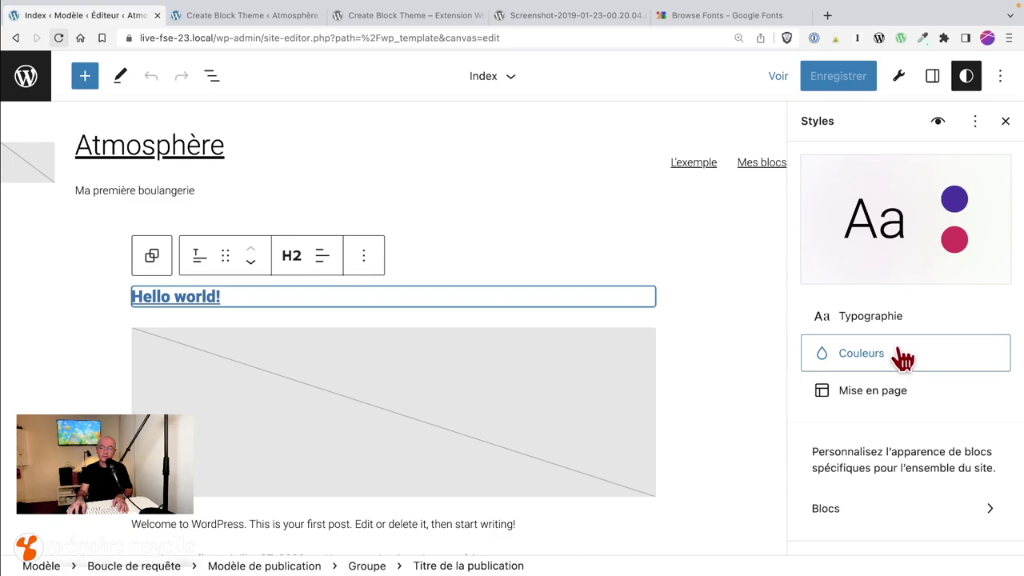
click(825, 509)
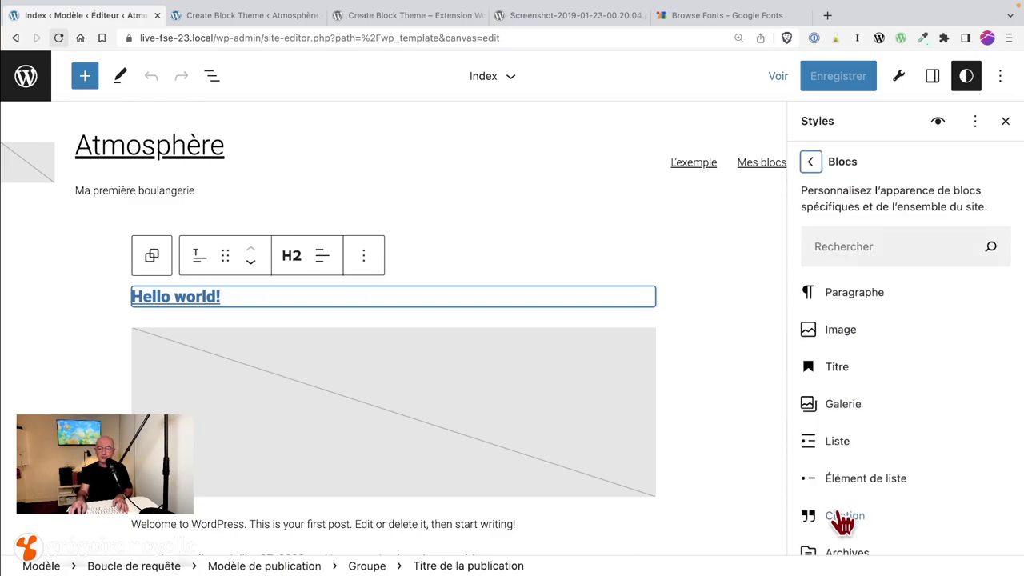
click(860, 294)
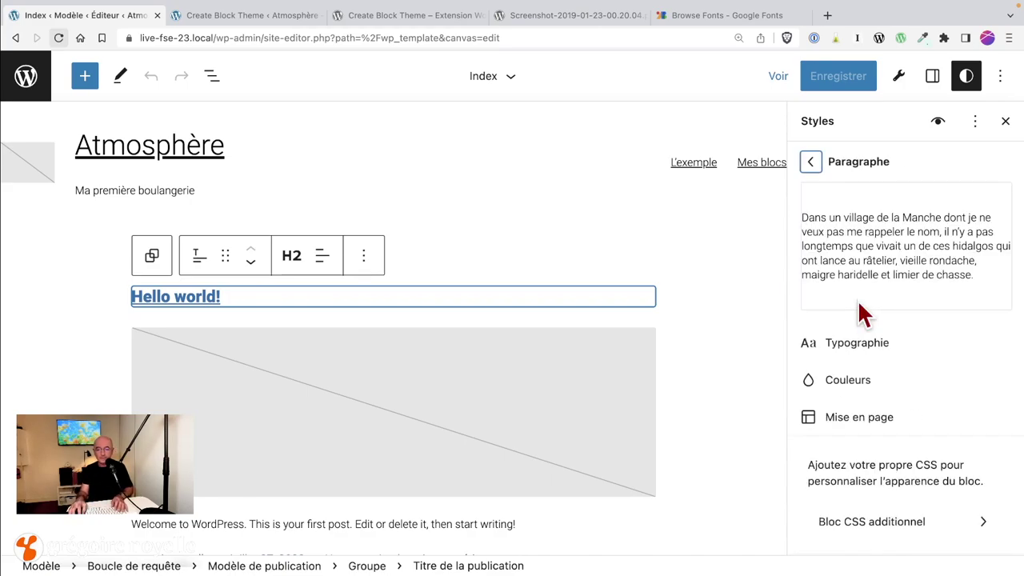
click(862, 379)
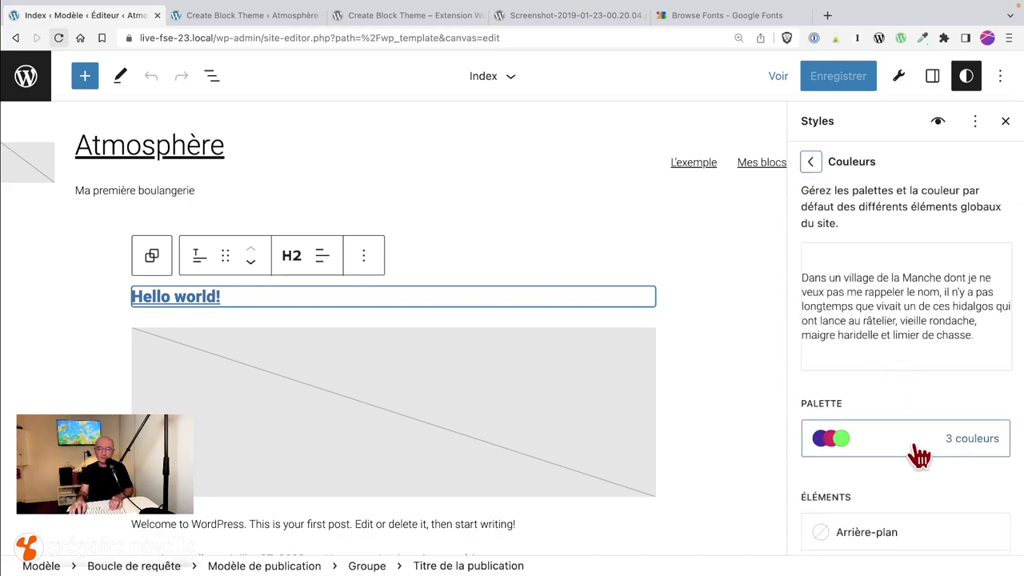
click(918, 456)
click(819, 374)
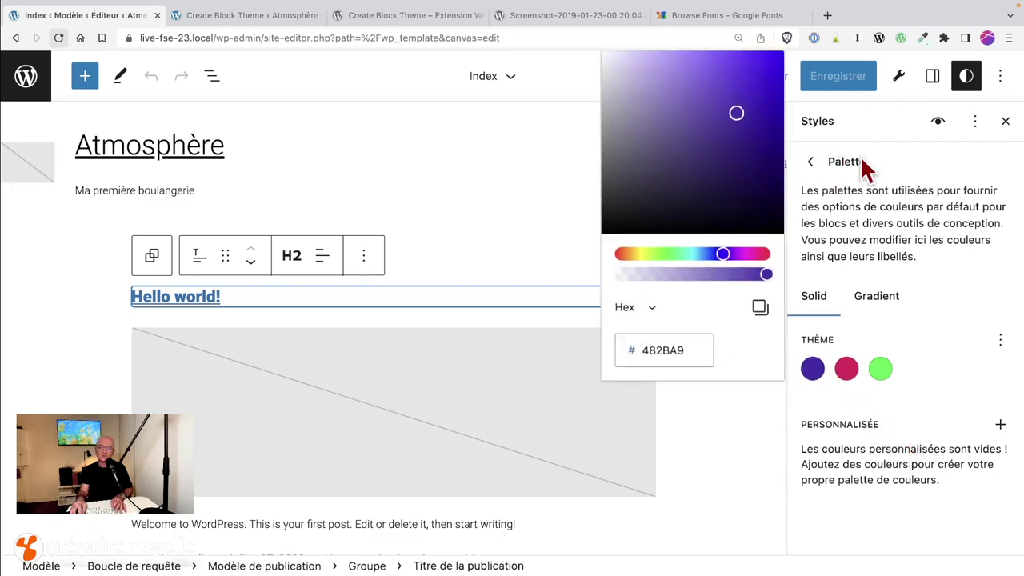
click(920, 174)
click(813, 163)
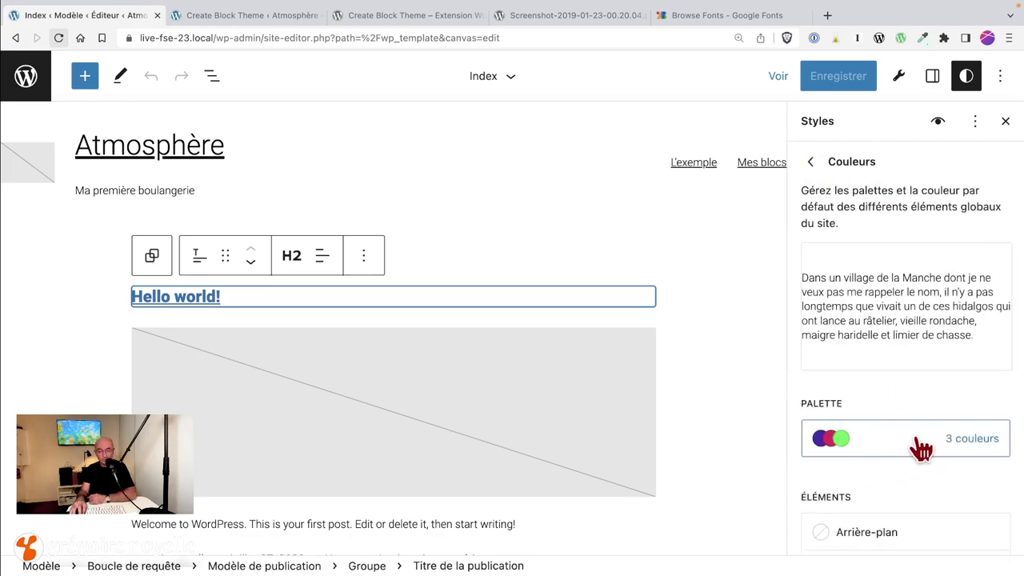
Add a custom solid colour, red FF0000, to the global colour palette.
click(973, 447)
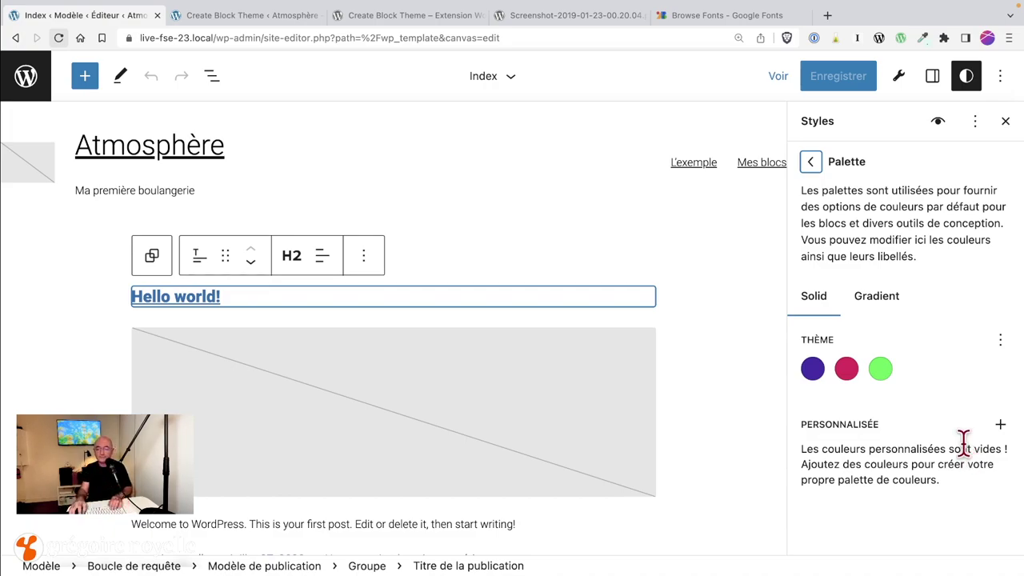
click(999, 424)
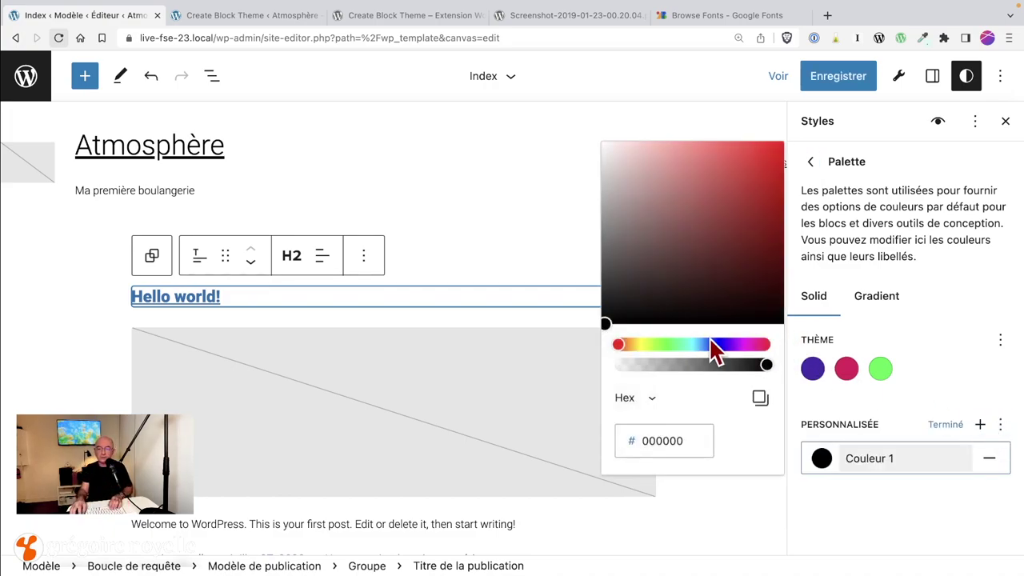
click(758, 344)
drag(764, 248, 776, 212)
drag(760, 346, 766, 344)
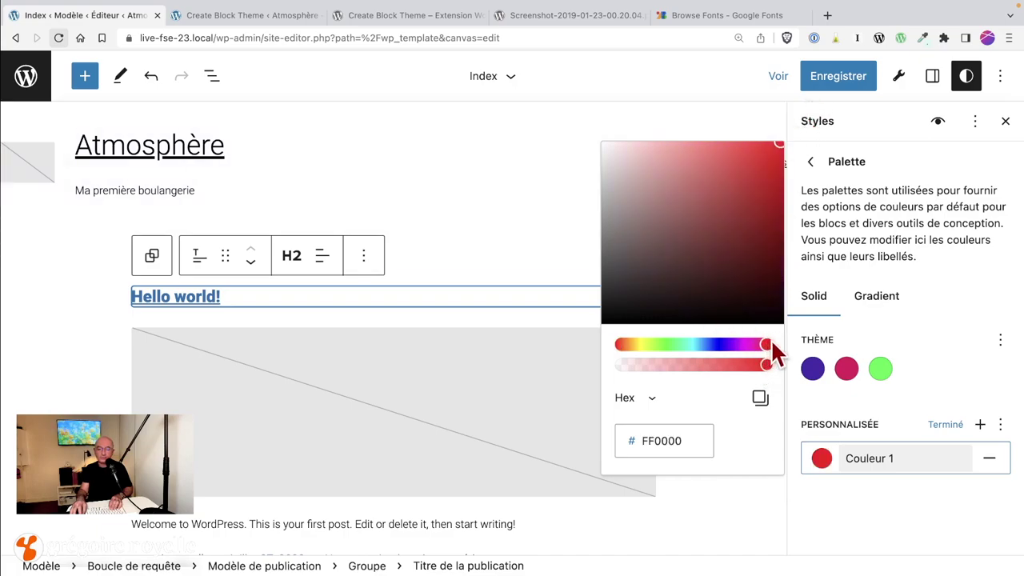
Name the custom red "Rouge titre" and finish editing the custom palette.
click(870, 458)
text(R)
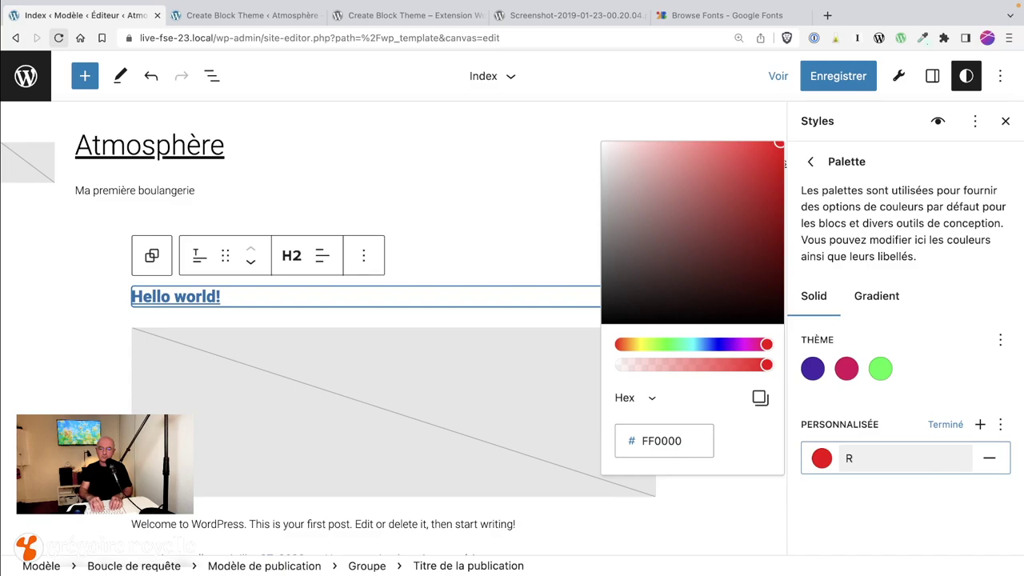
text(ouge rt)
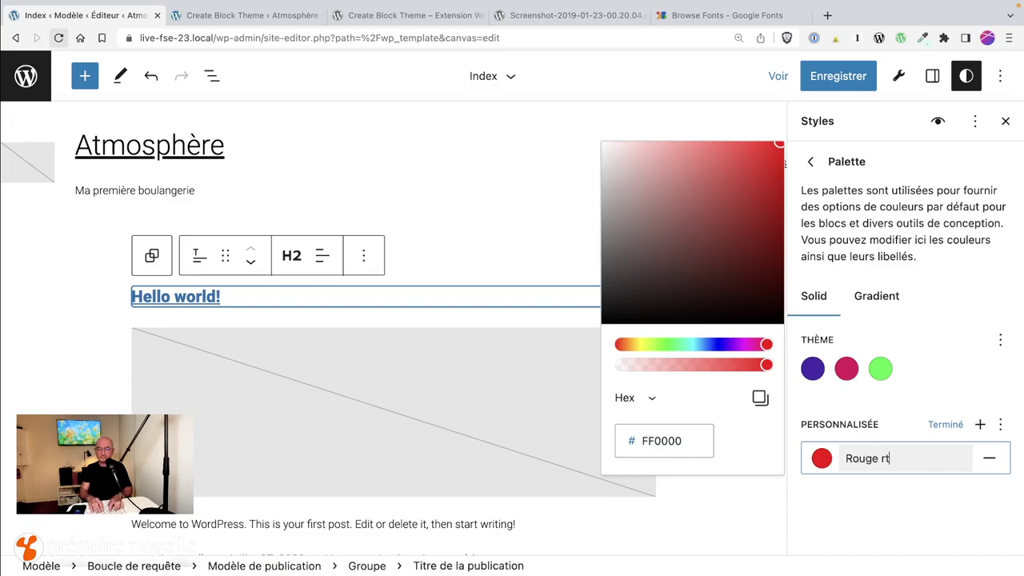
key(BackSpace)
key(BackSpace)
text(titre)
click(946, 425)
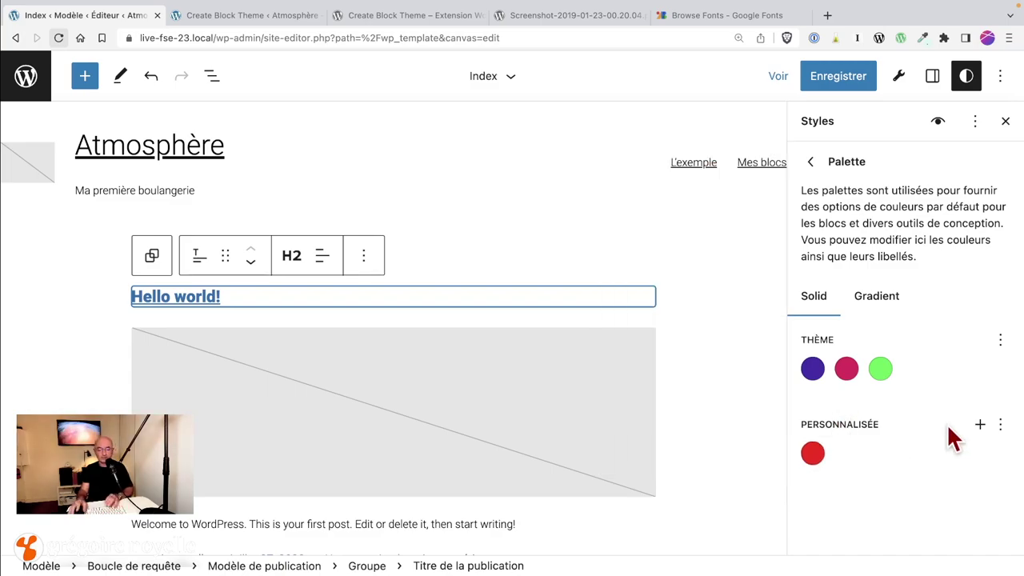
Set the site-wide default text colour to the theme colour Bleu 1 (482BA9) and save the global styles.
click(810, 162)
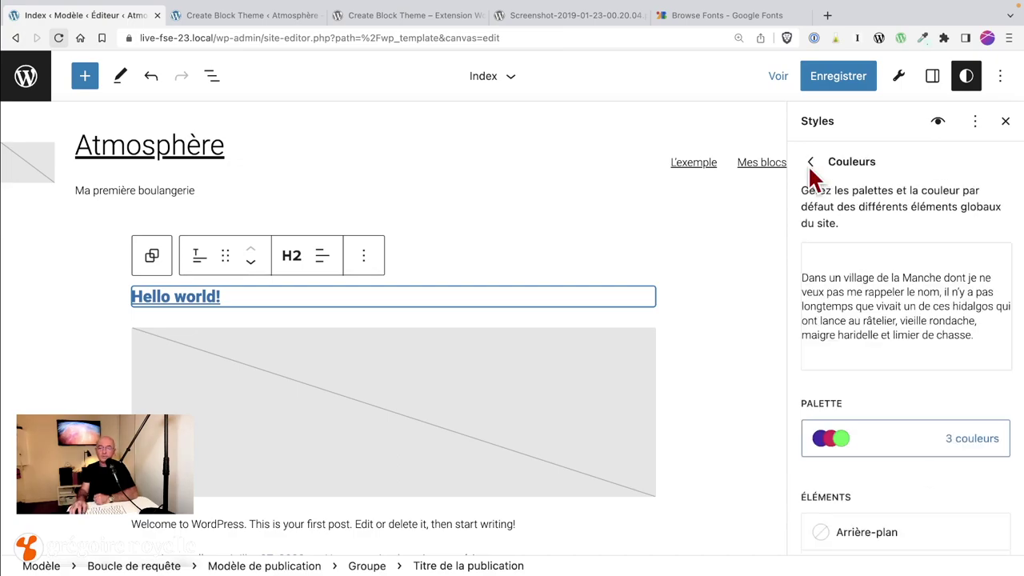
scroll(980, 527, down, 3)
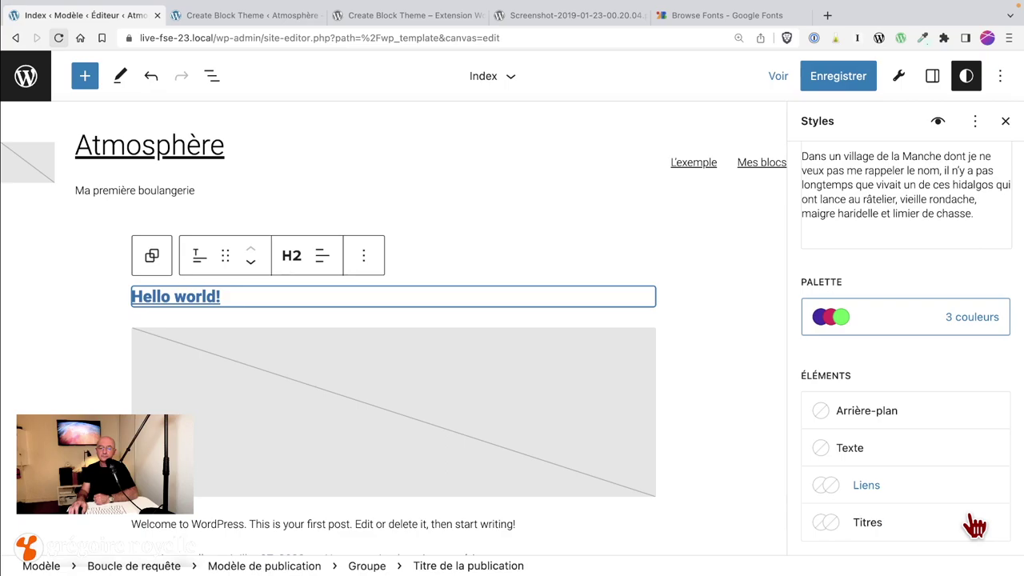
click(856, 461)
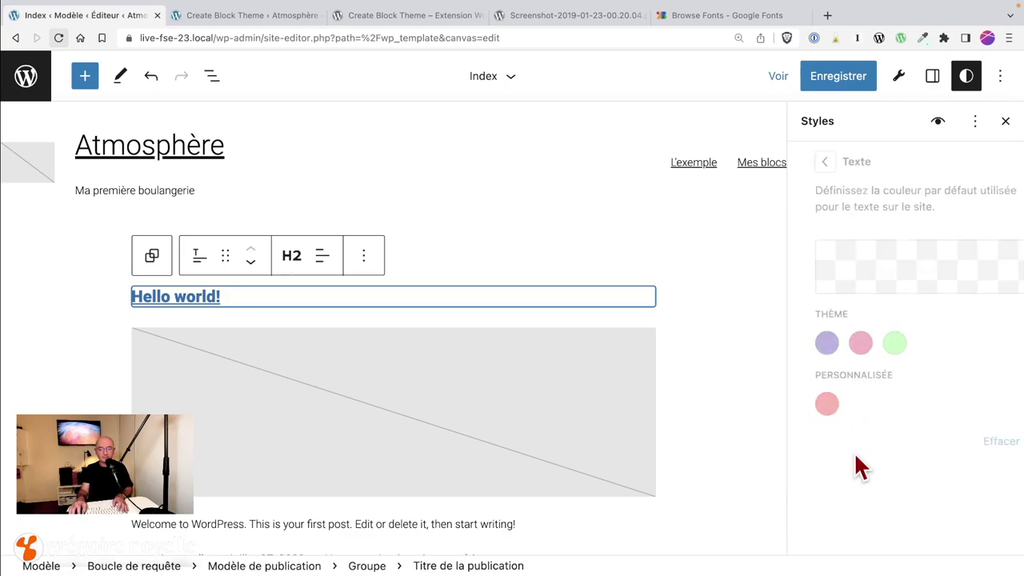
click(813, 343)
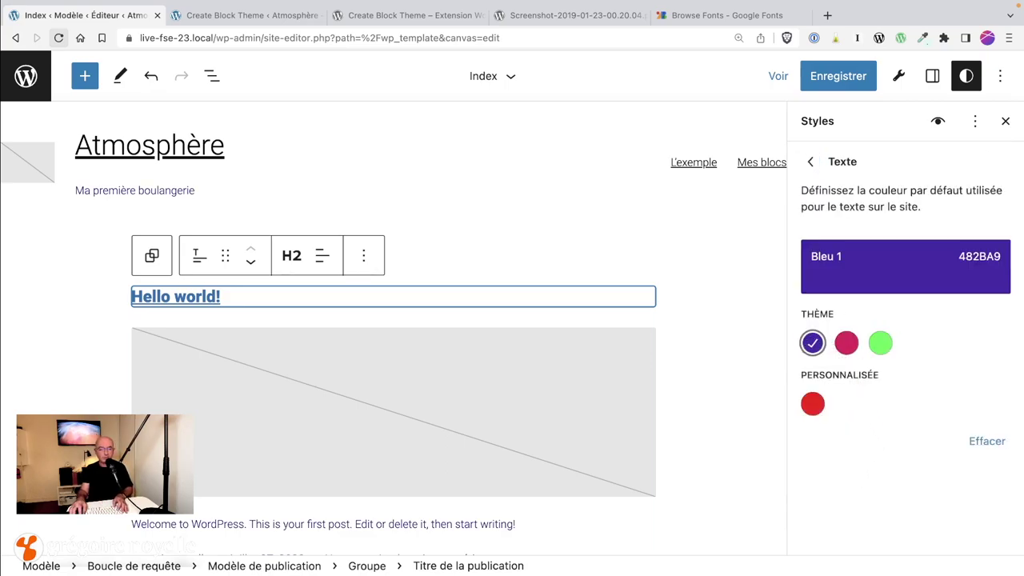
scroll(324, 484, down, 1)
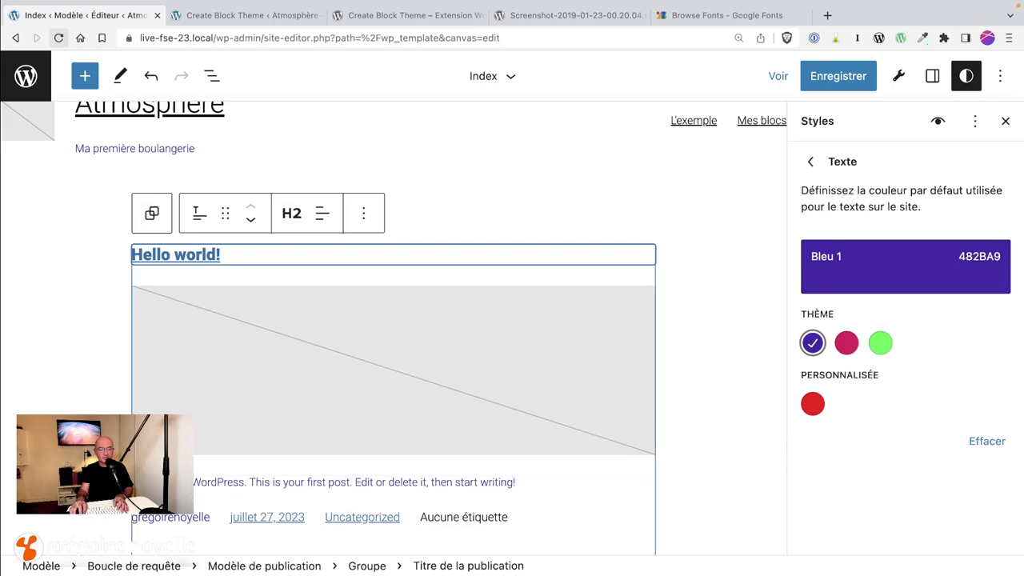
click(713, 484)
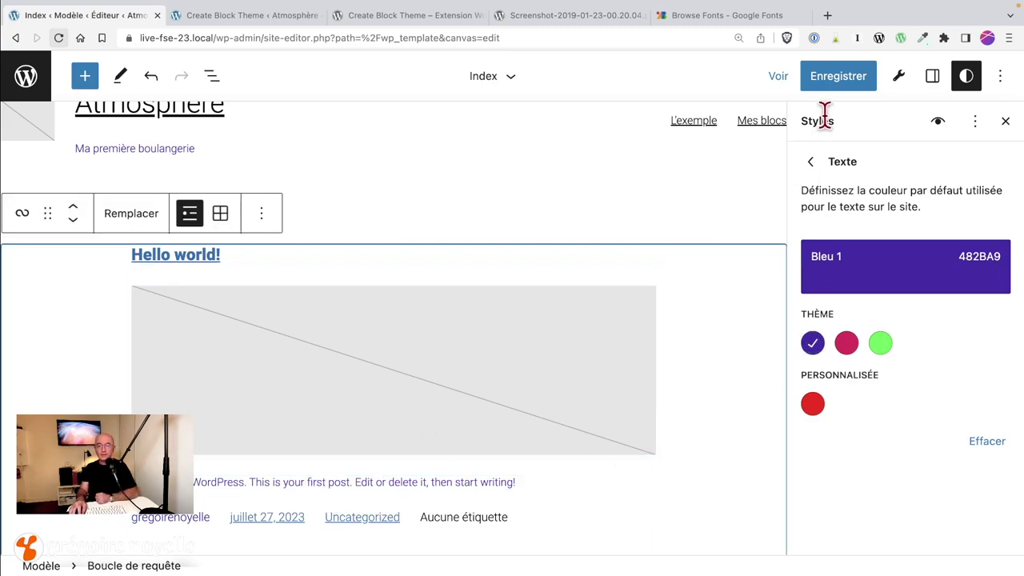
click(845, 84)
click(846, 86)
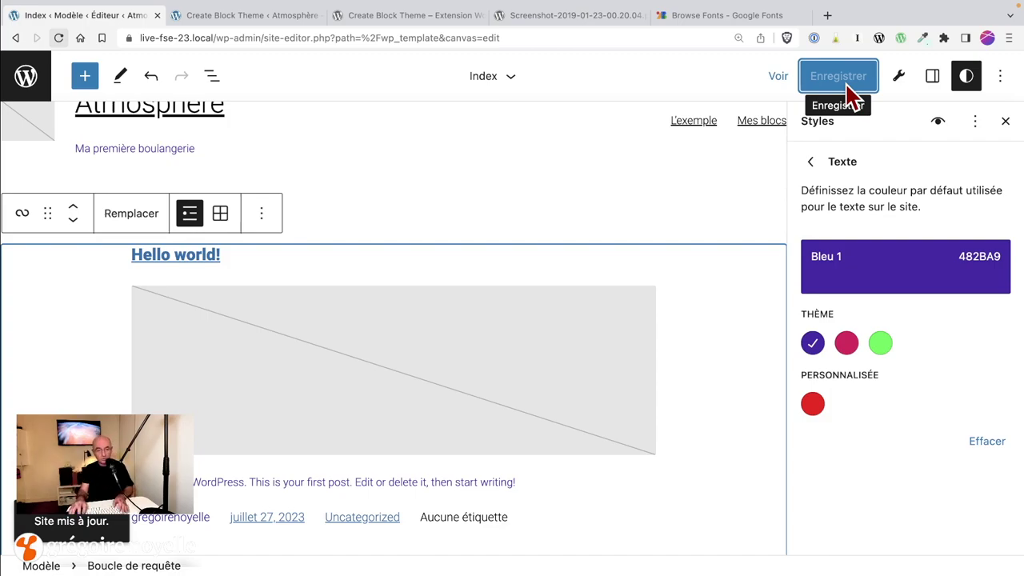
Visit the Atmosphère site's front end and open the "Hello world!" post for editing from there.
click(272, 16)
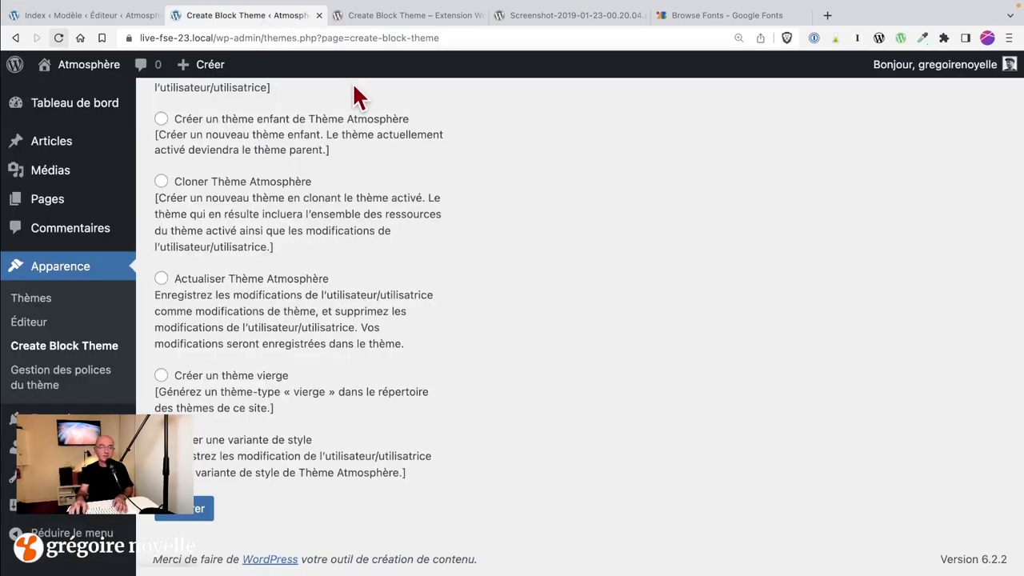
scroll(320, 184, up, 3)
click(92, 68)
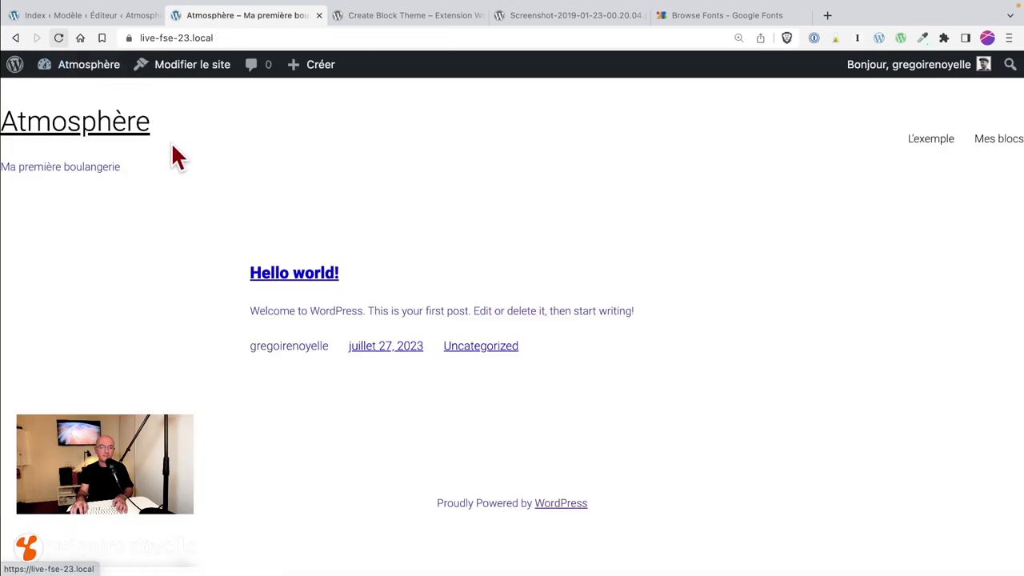
click(294, 273)
click(434, 68)
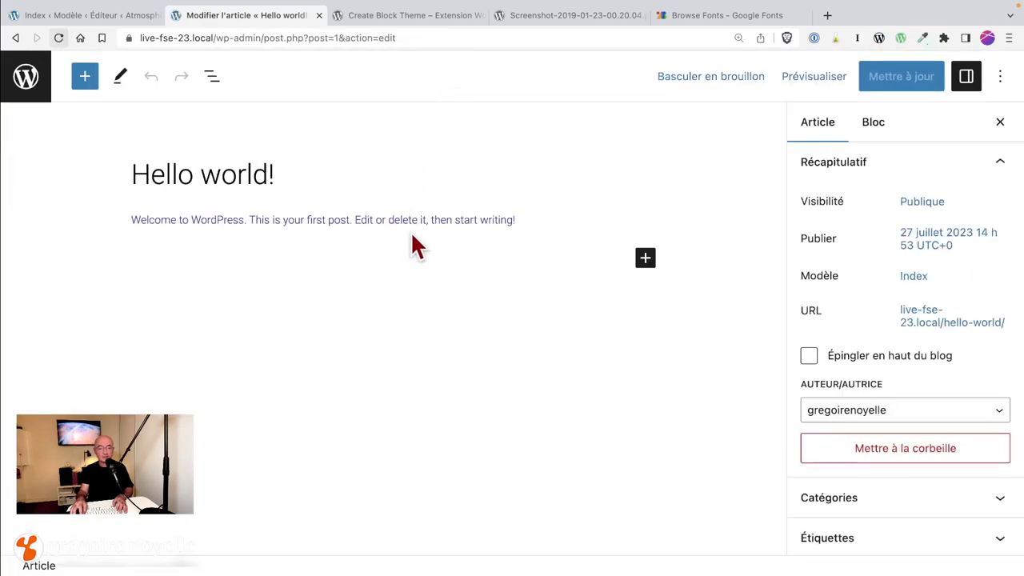
Give the "Welcome to WordPress" paragraph a custom black text colour and update the post.
click(410, 218)
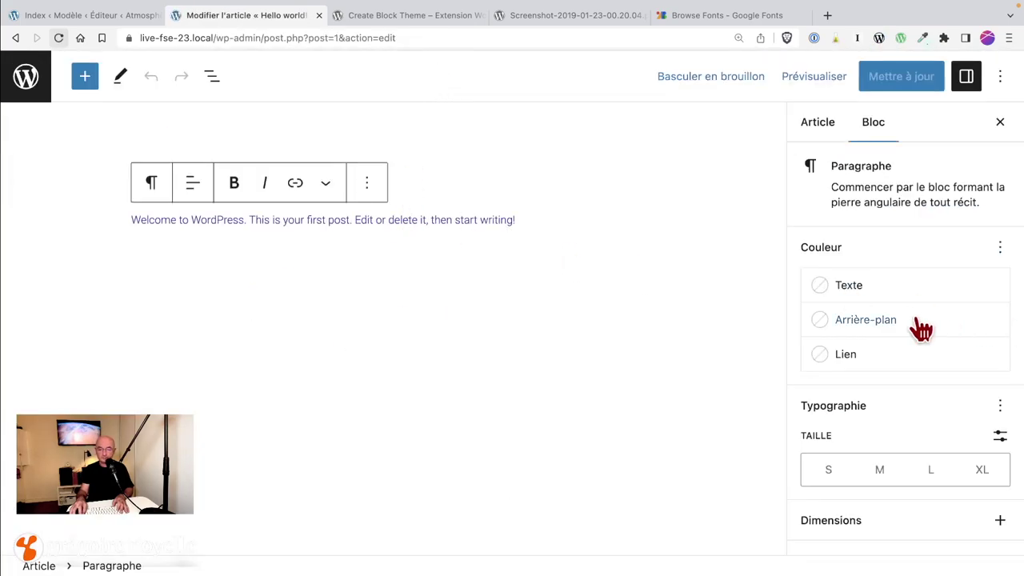
click(890, 295)
click(693, 328)
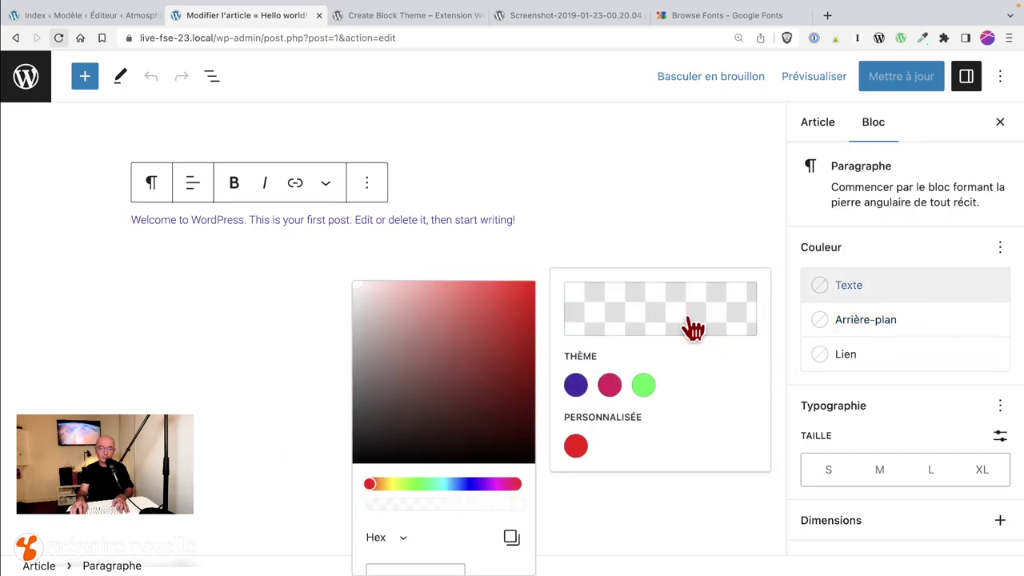
drag(480, 446, 355, 473)
click(608, 384)
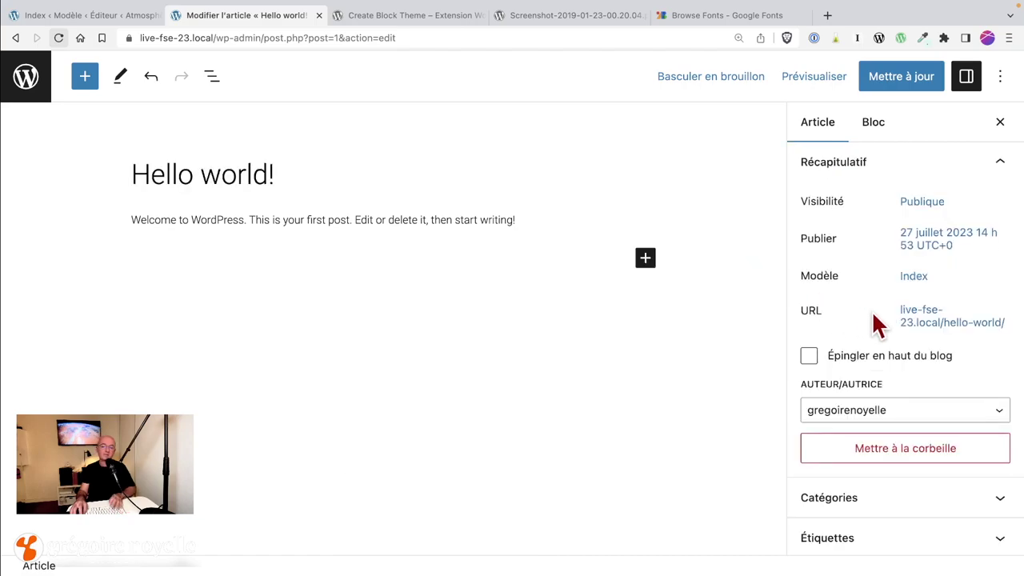
click(553, 219)
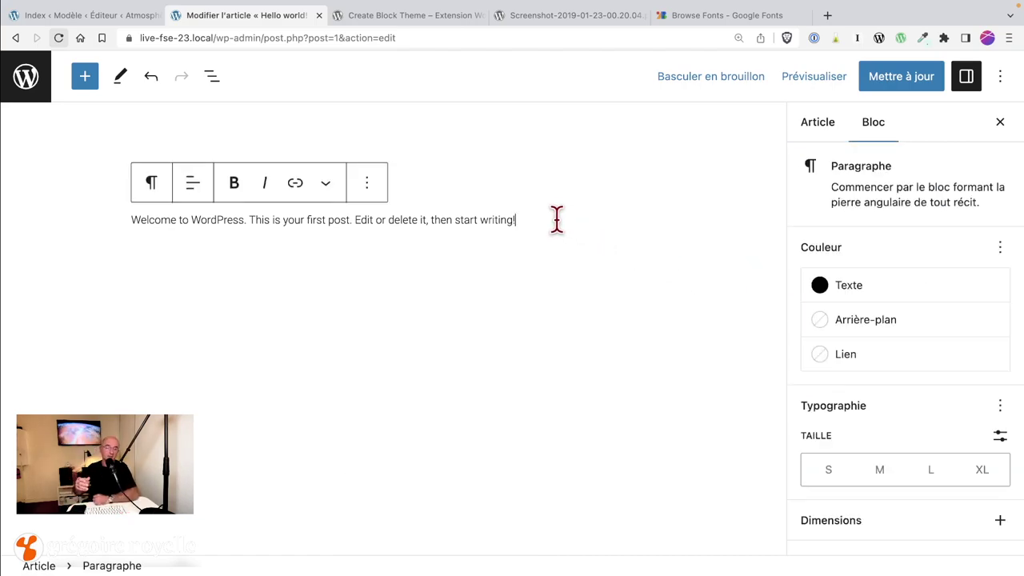
click(878, 76)
Return to the site editor and open the layout (Mise en page) settings of the global styles.
click(93, 14)
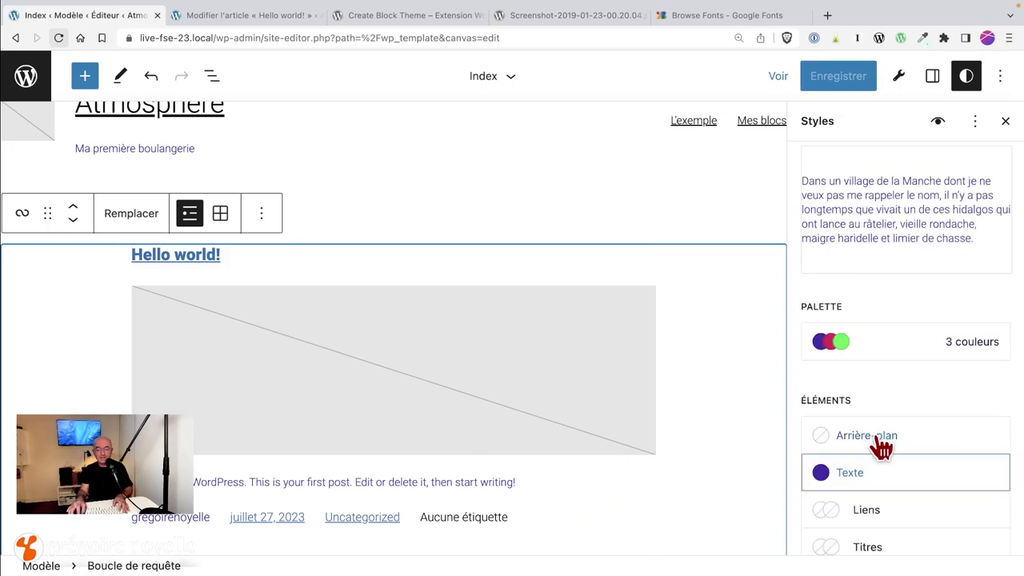
scroll(928, 416, up, 3)
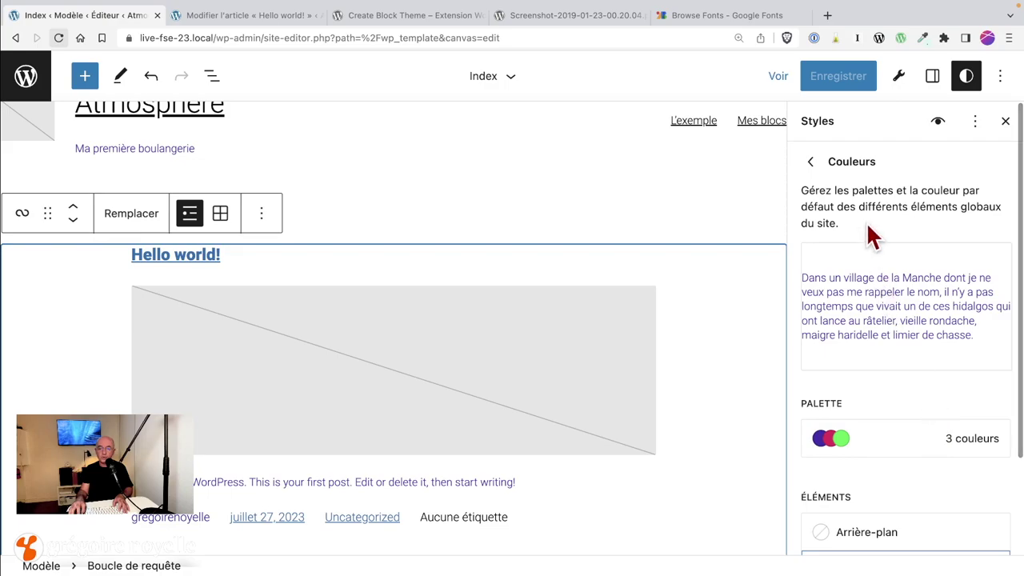
click(811, 163)
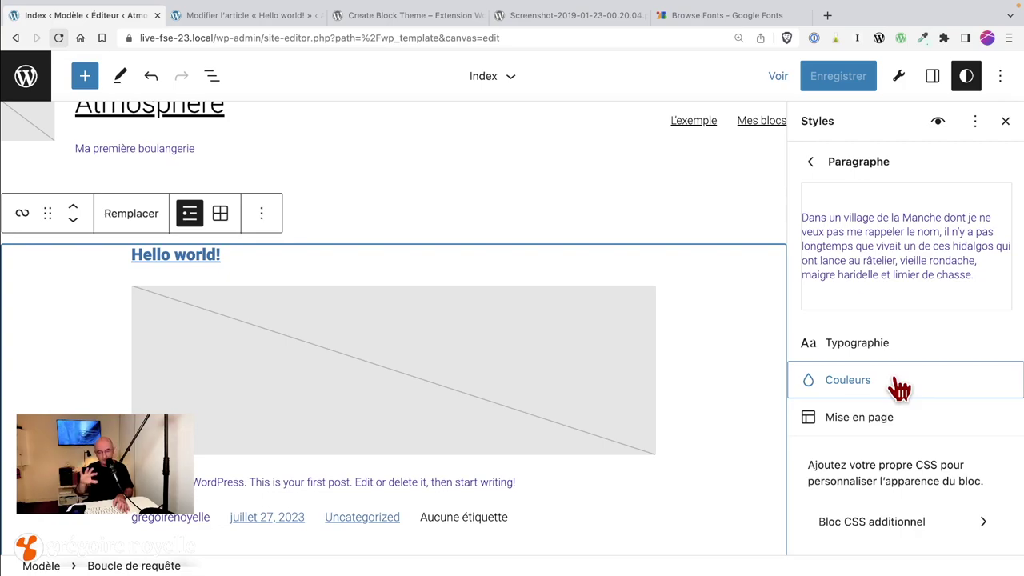
key(Escape)
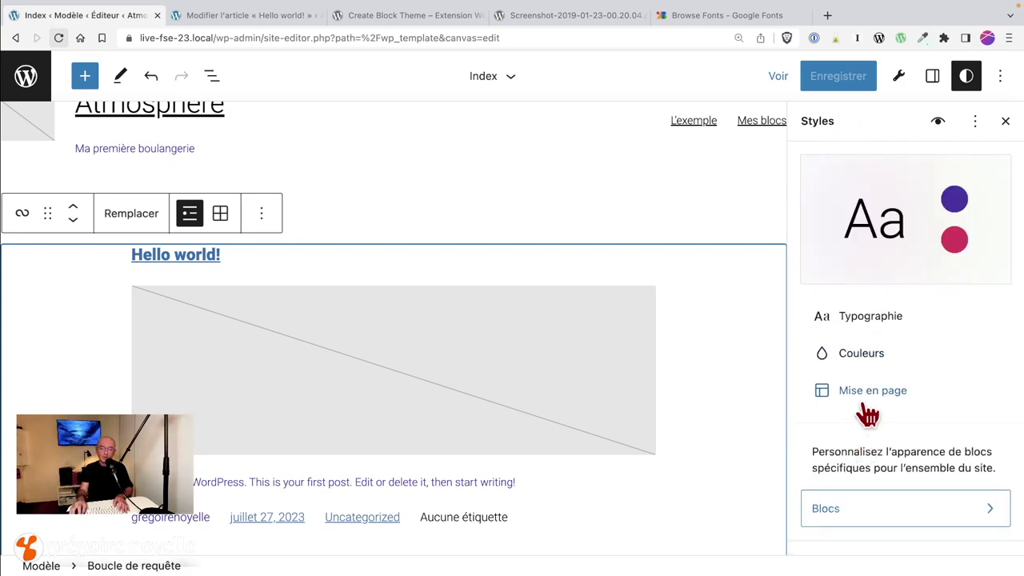
click(865, 404)
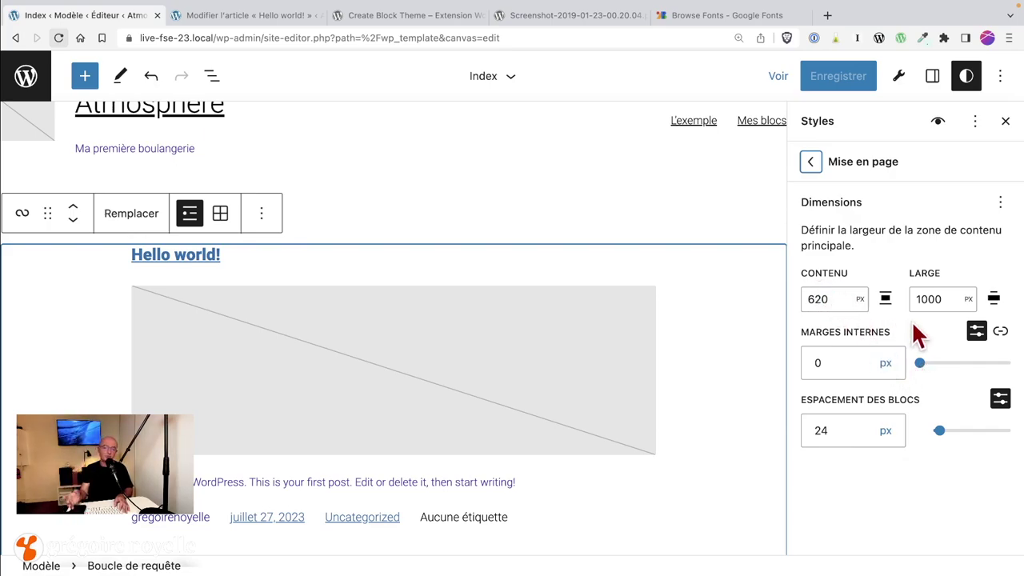
Reopen the "Hello world!" post for editing, add lorem ipsum paragraphs from Tiny Ipsum below its text, and update it.
click(292, 15)
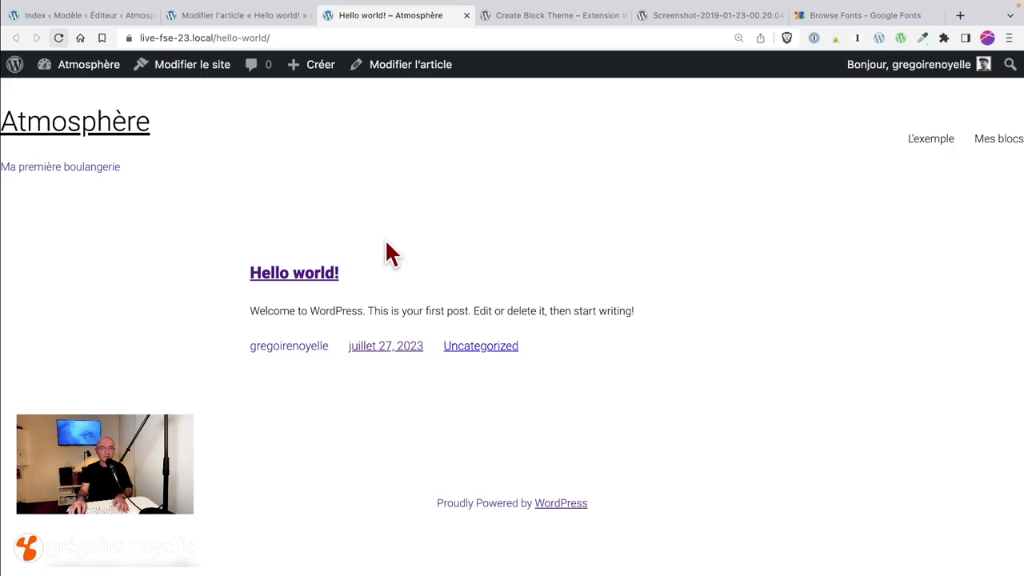
click(430, 70)
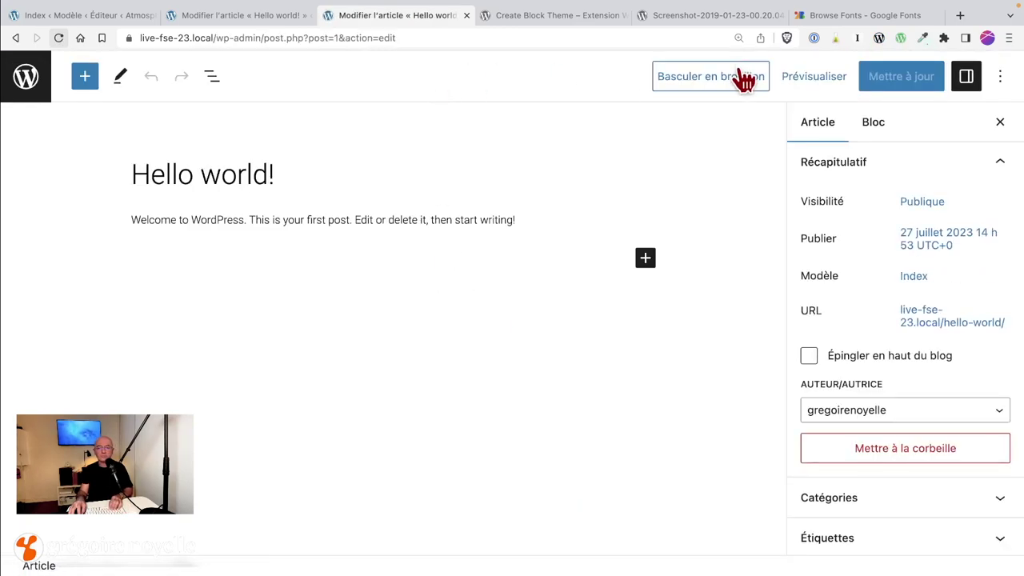
click(553, 221)
mouse_move(856, 15)
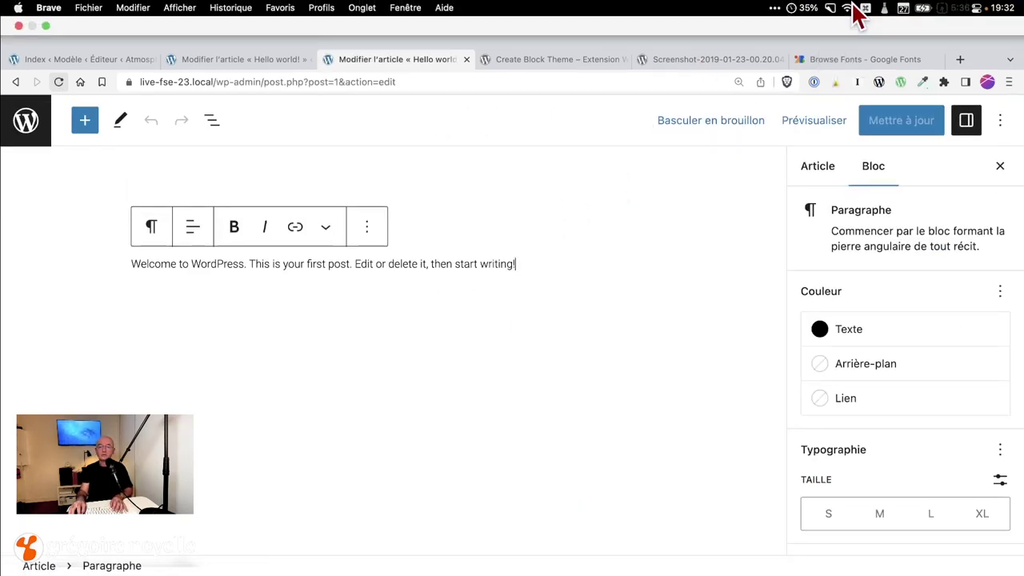
click(774, 8)
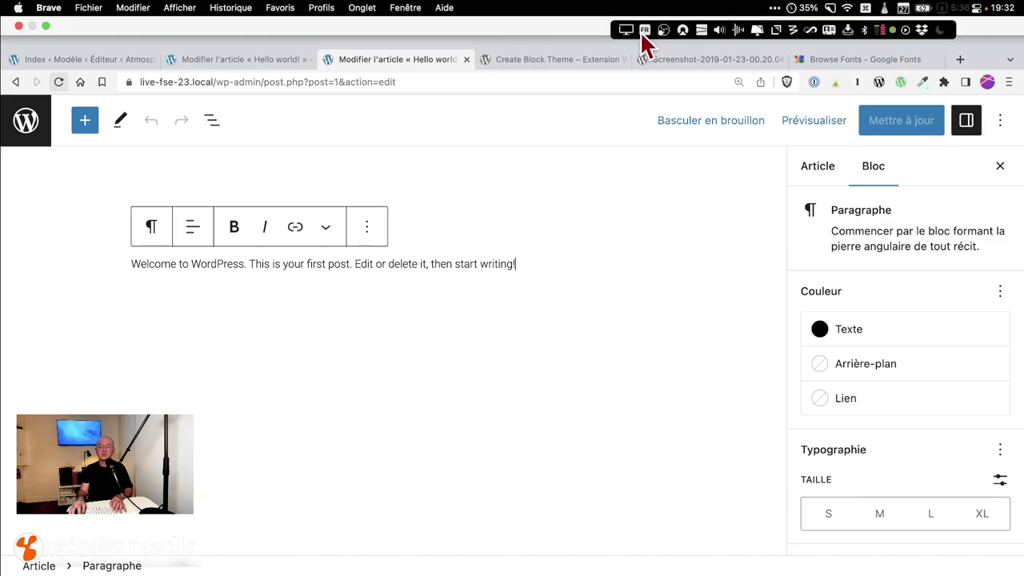
click(702, 40)
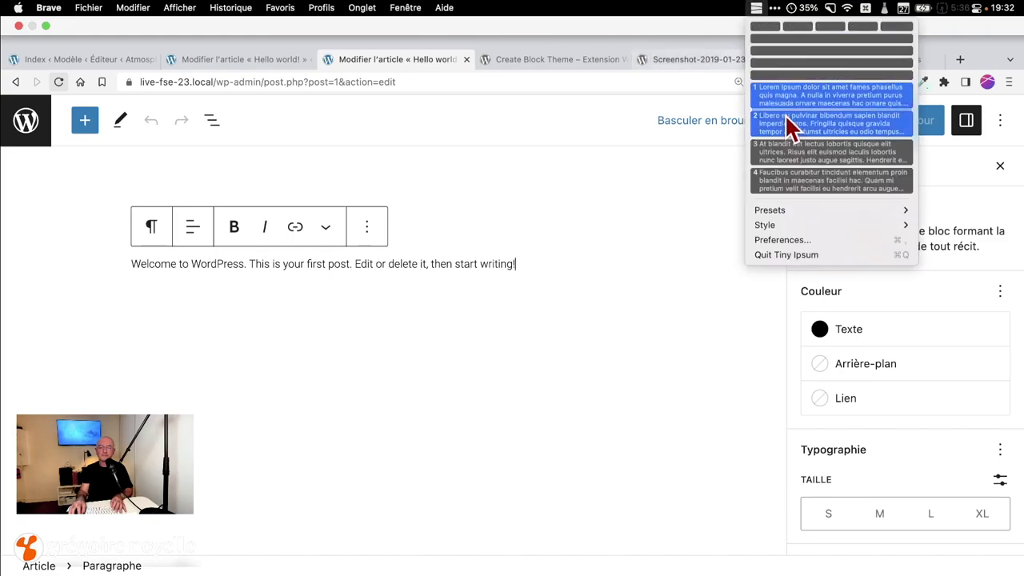
click(786, 118)
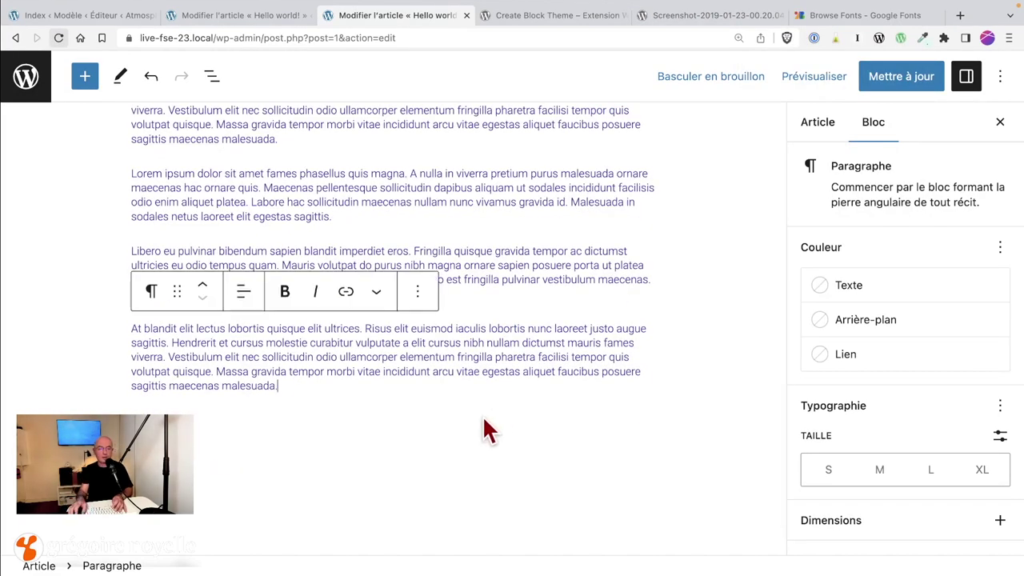
scroll(484, 425, up, 5)
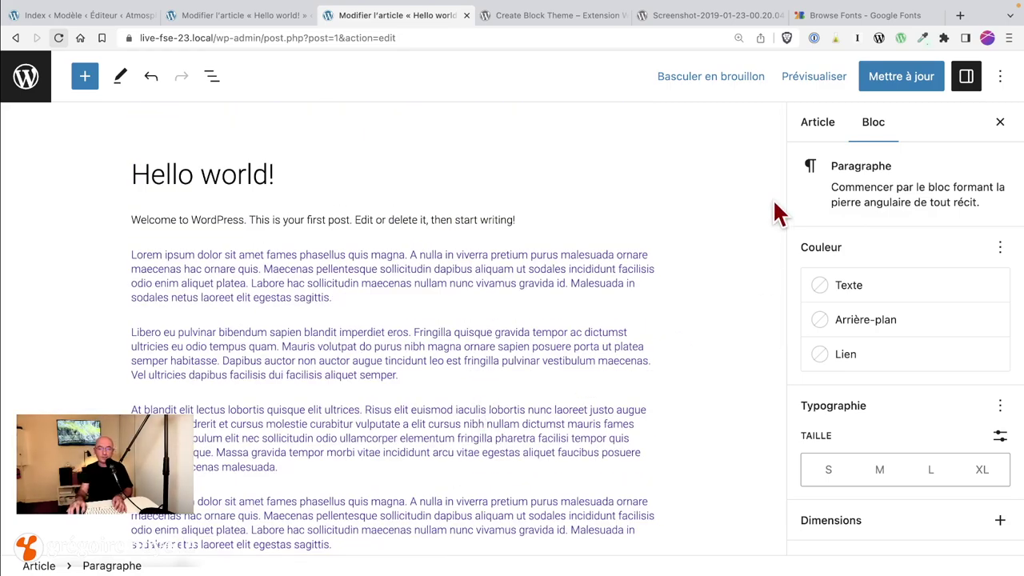
click(902, 78)
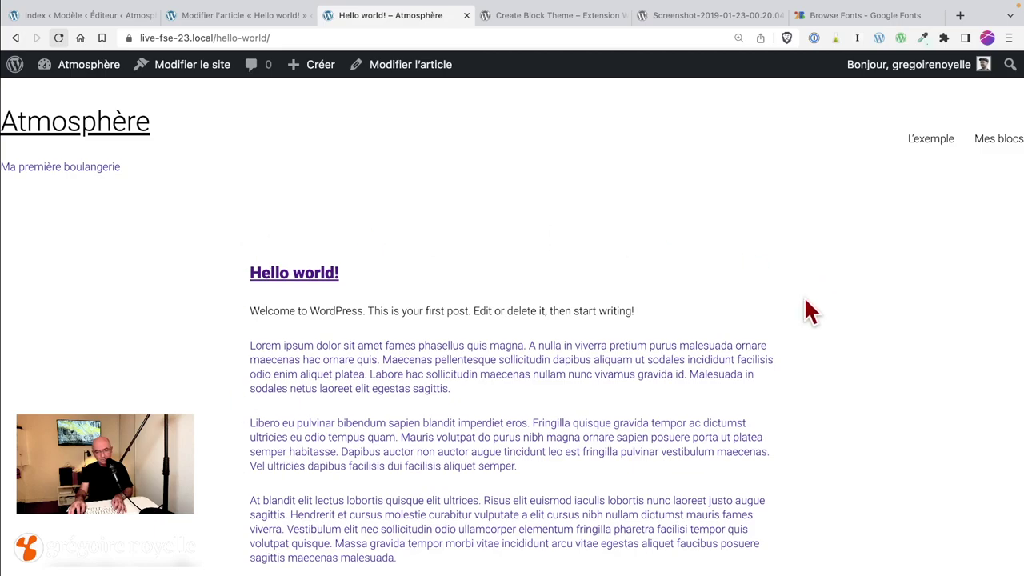
Examine the width and spacing of the "Hello world!" post's content on the front end against the layout dimension settings.
click(140, 22)
mouse_move(388, 11)
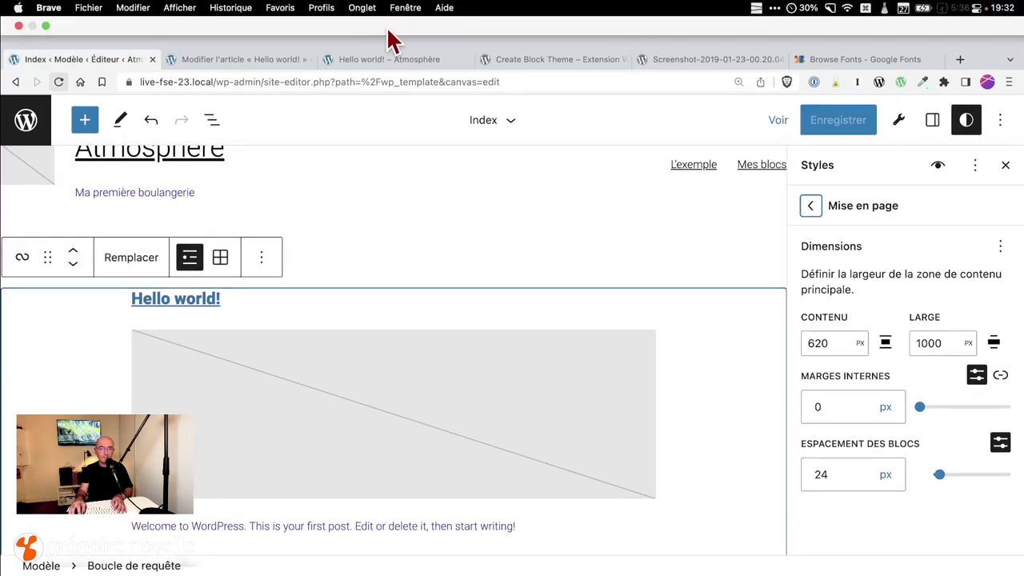
click(386, 62)
scroll(664, 366, down, 10)
scroll(656, 384, up, 8)
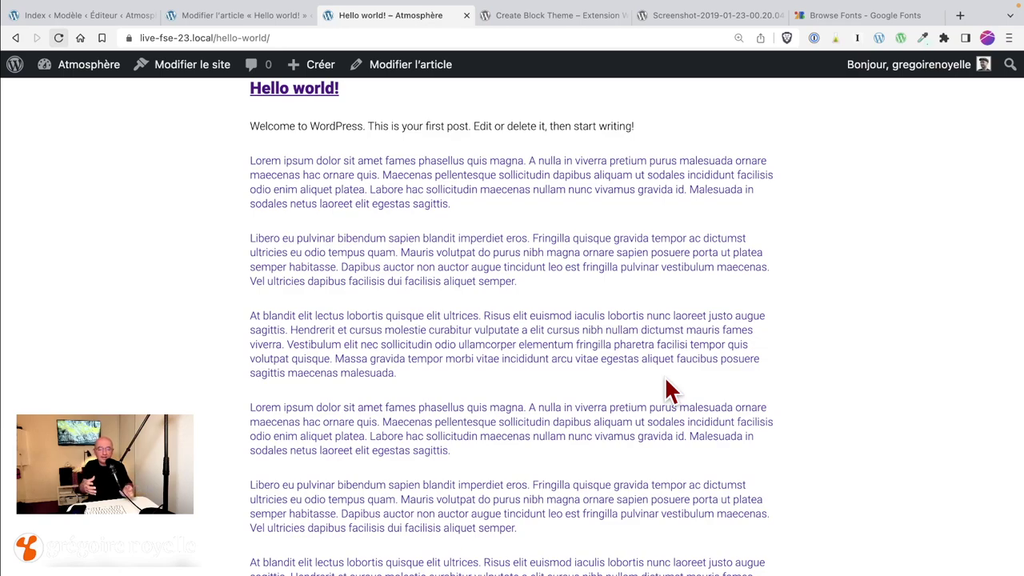
Set the content width to 500 px in the global styles' layout dimensions and save the change.
scroll(670, 390, up, 3)
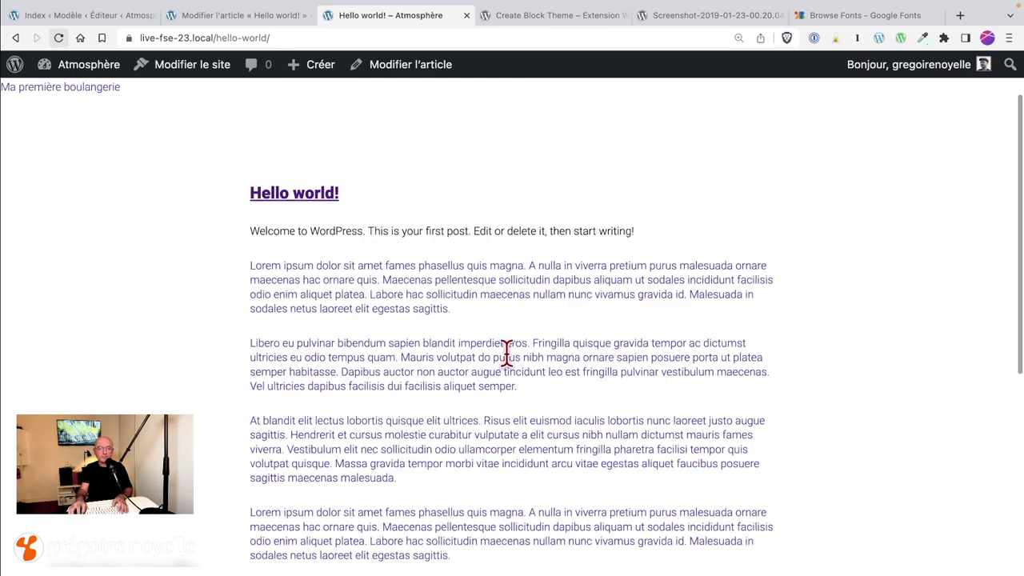
click(100, 19)
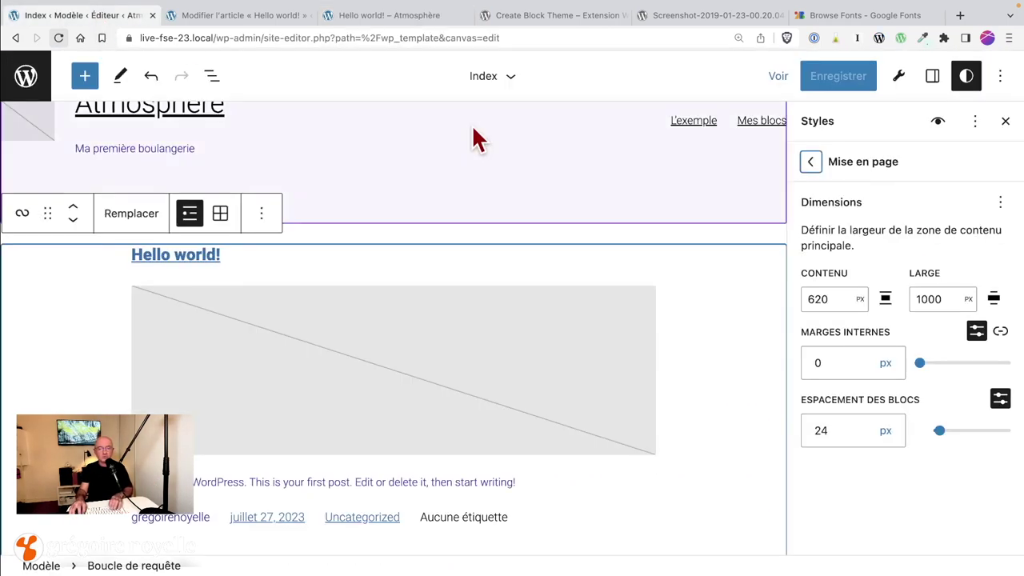
double_click(820, 299)
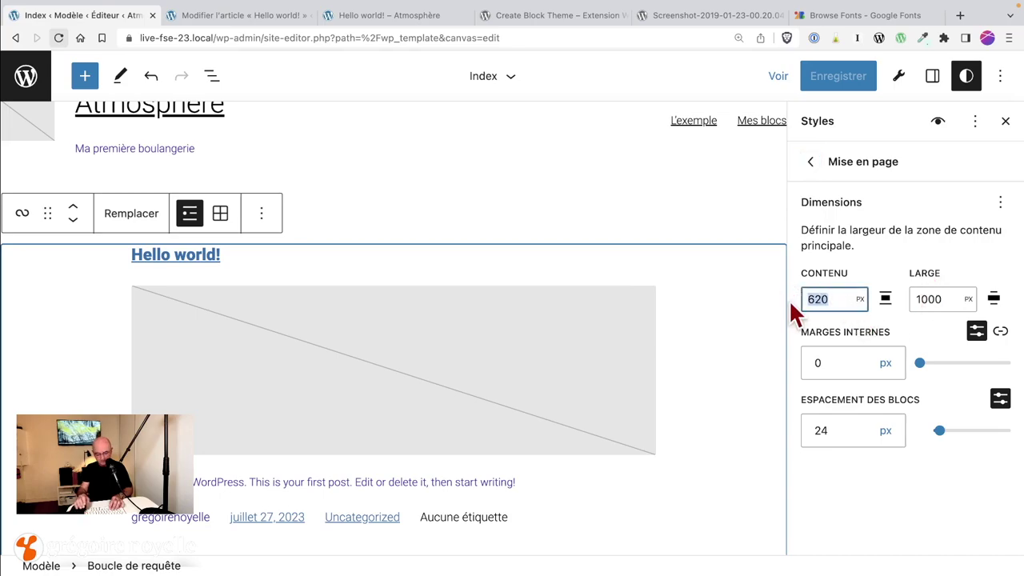
text(500)
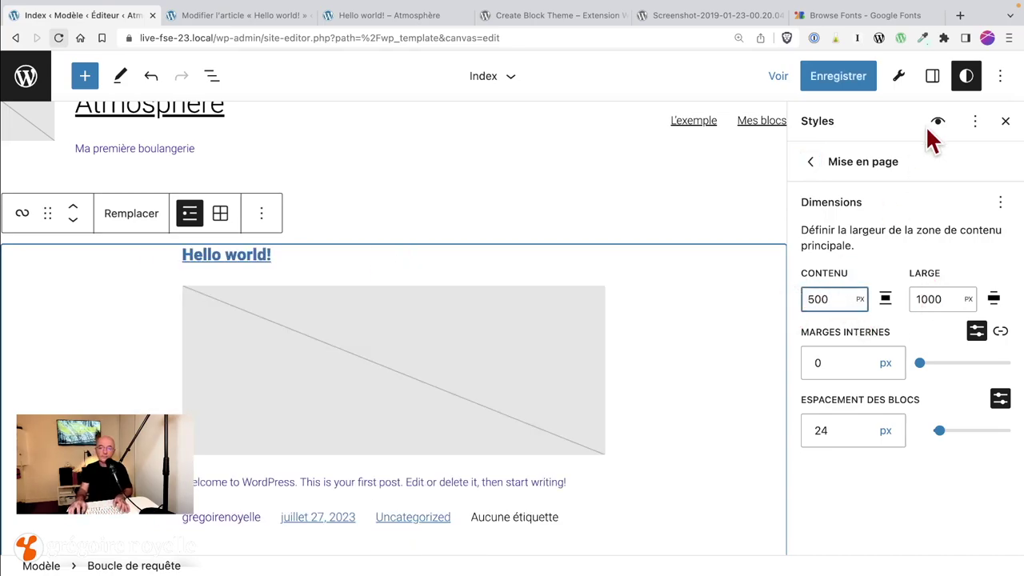
click(837, 76)
click(836, 76)
Check the "Hello world!" post on the front end and open it for editing.
click(240, 16)
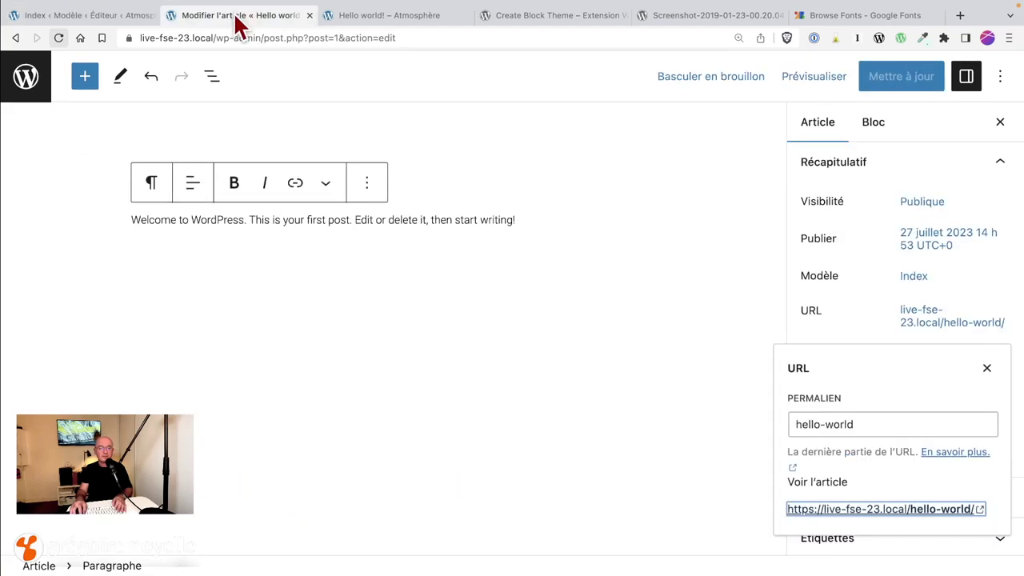
click(360, 20)
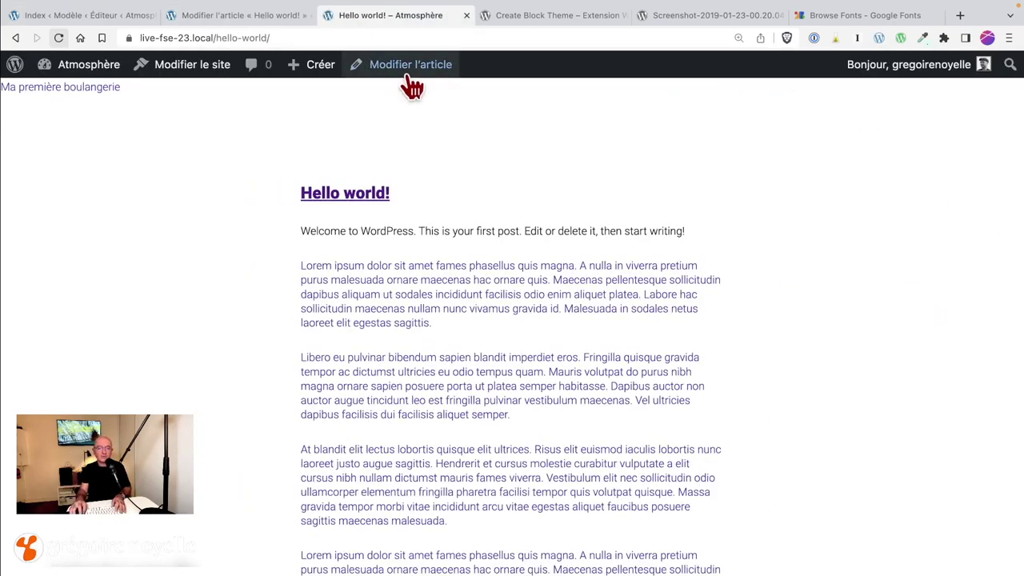
click(406, 68)
Insert an Image block below the first lorem ipsum paragraph, using the bread loaves photo from the media library.
click(356, 338)
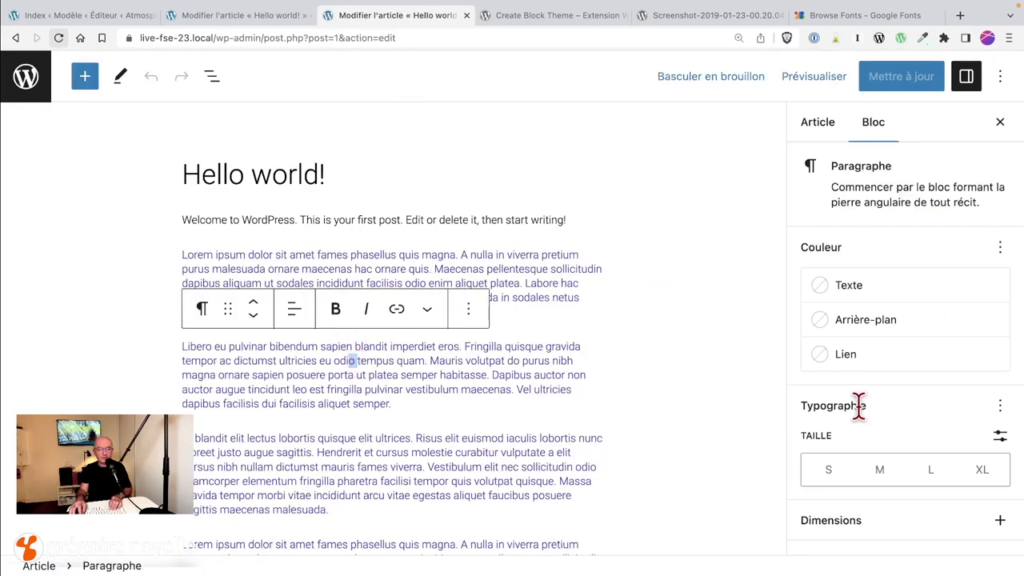
click(612, 340)
click(367, 314)
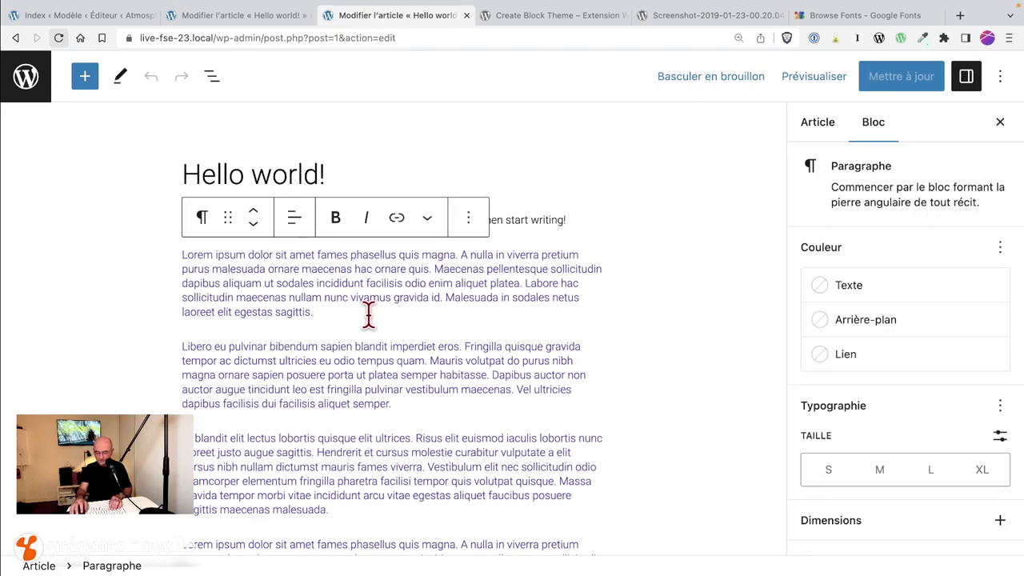
key(Return)
text(/)
key(Return)
click(310, 474)
click(217, 300)
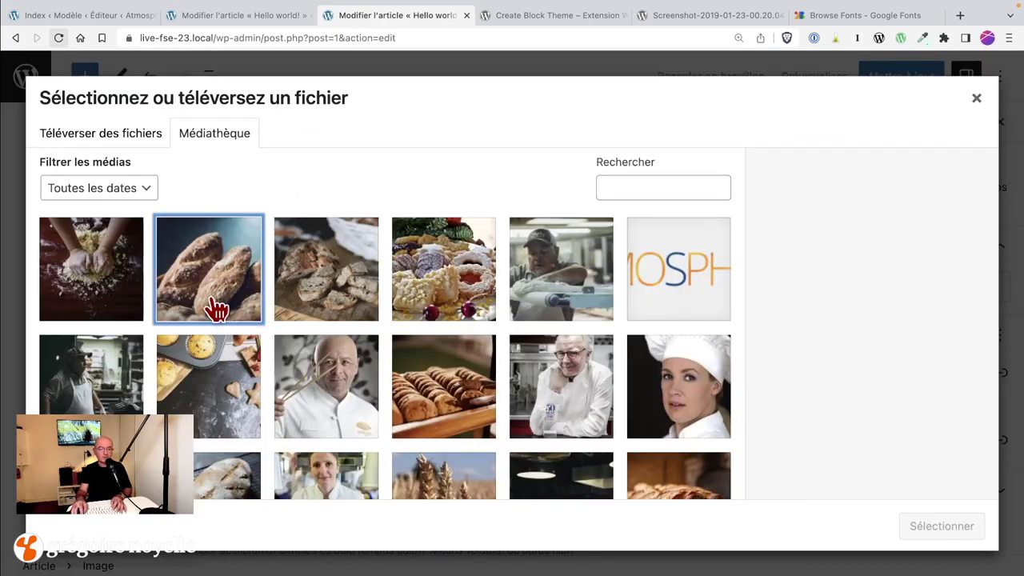
click(904, 532)
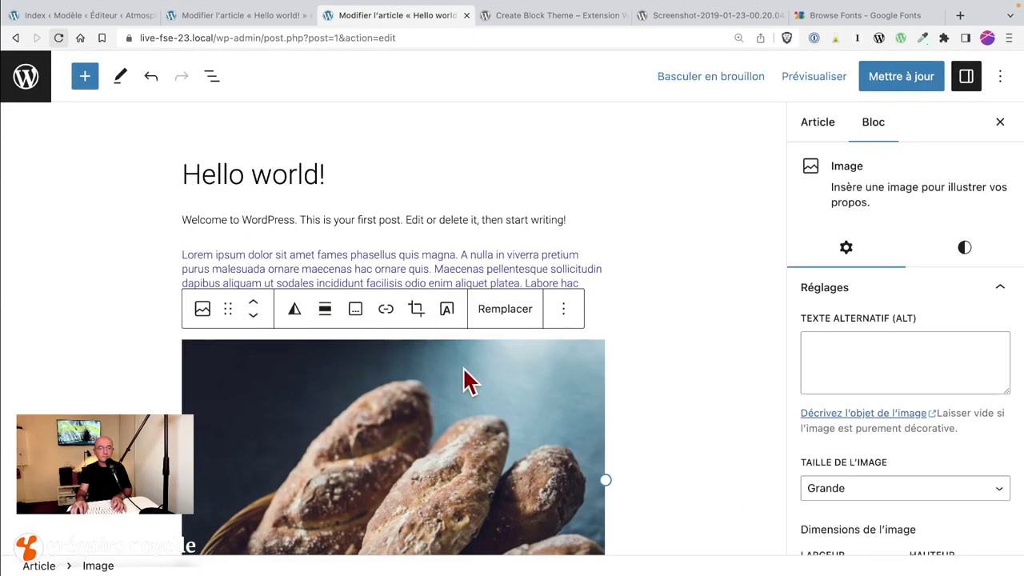
Check the alignment options of the bread image, leave it unaligned, and update the post.
click(325, 312)
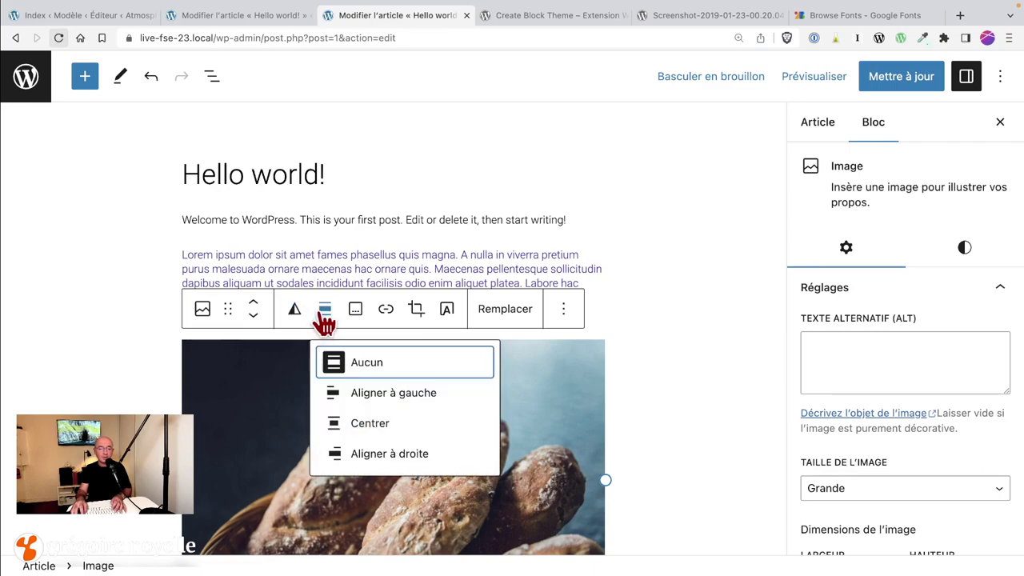
click(666, 366)
click(335, 371)
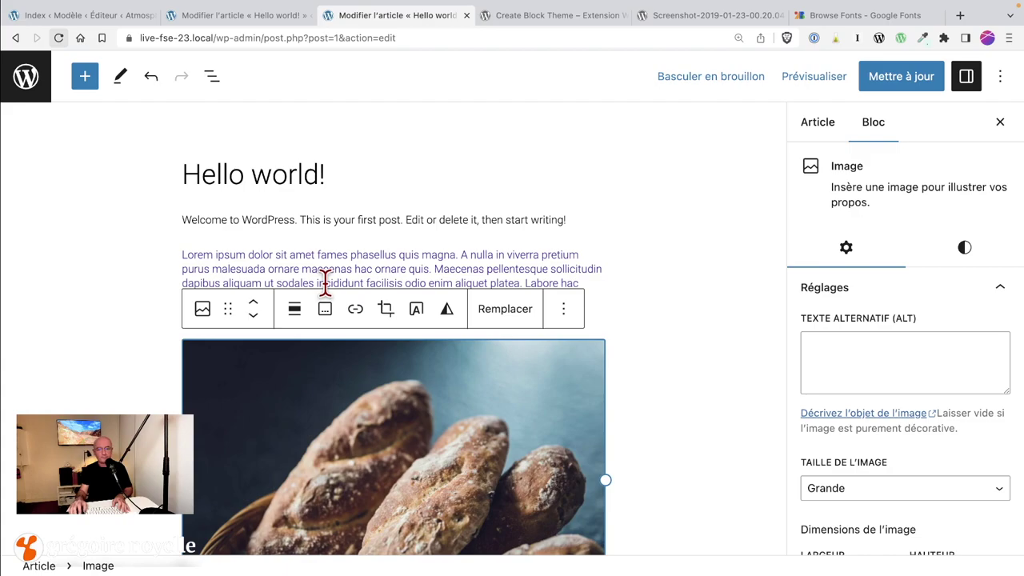
click(912, 82)
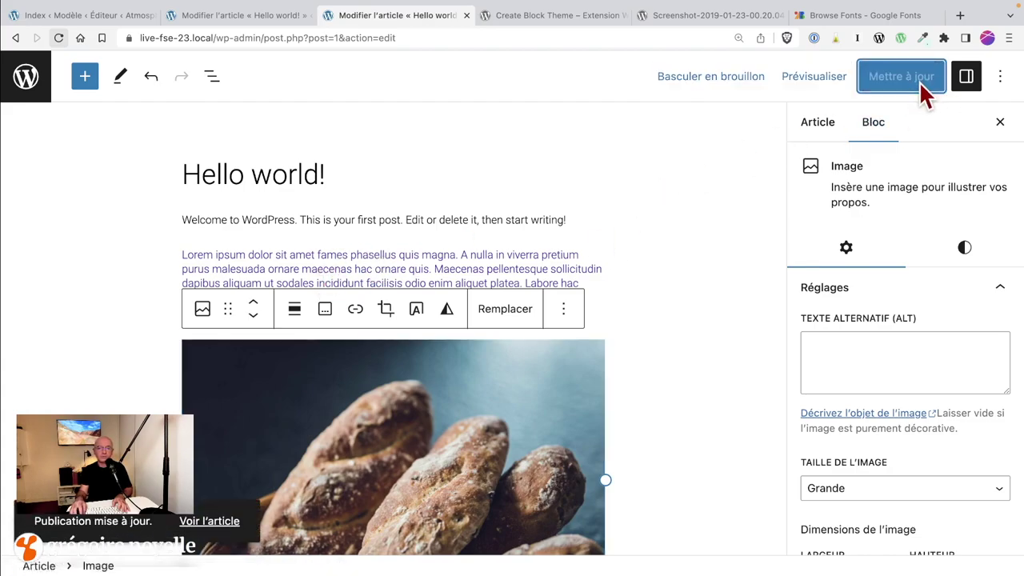
Return to the site editor and examine the Index template's header, query loop and footer in the list view.
mouse_move(250, 68)
click(80, 59)
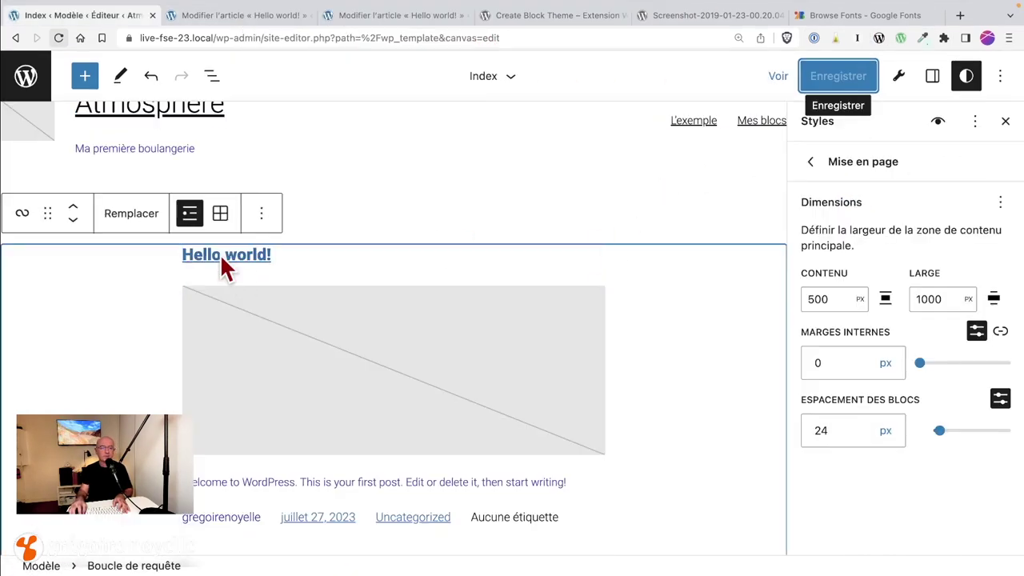
click(304, 168)
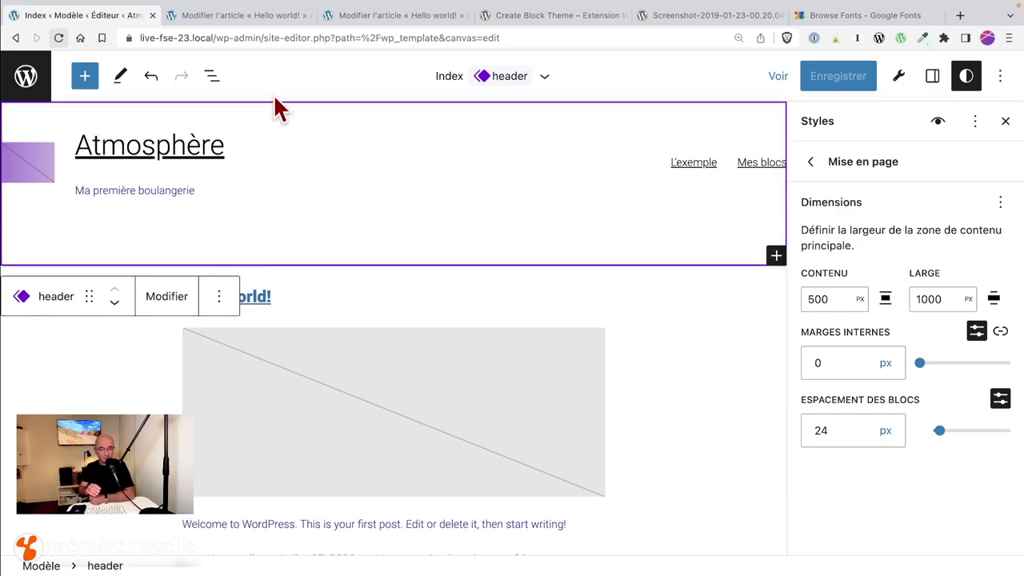
click(212, 76)
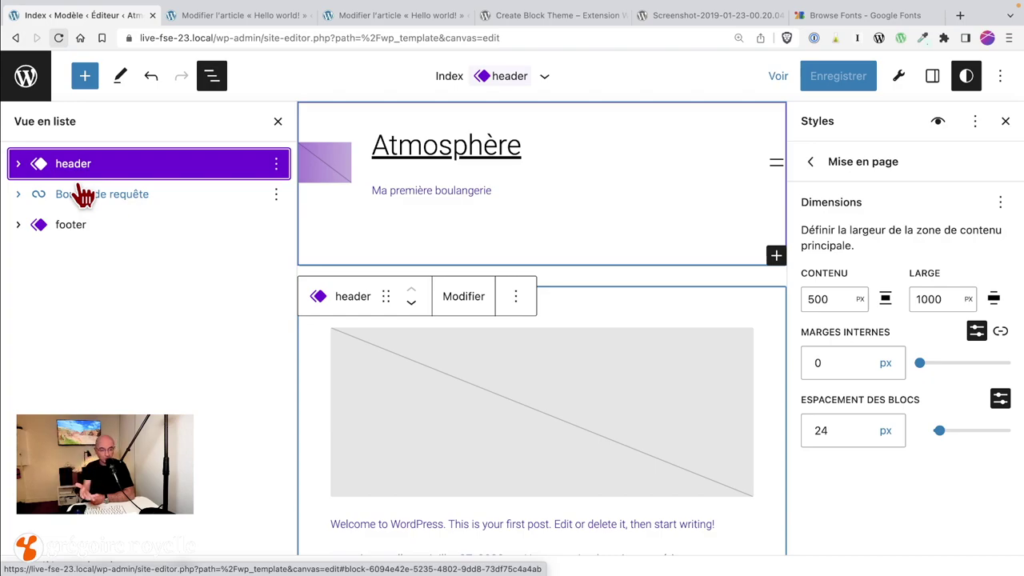
click(100, 227)
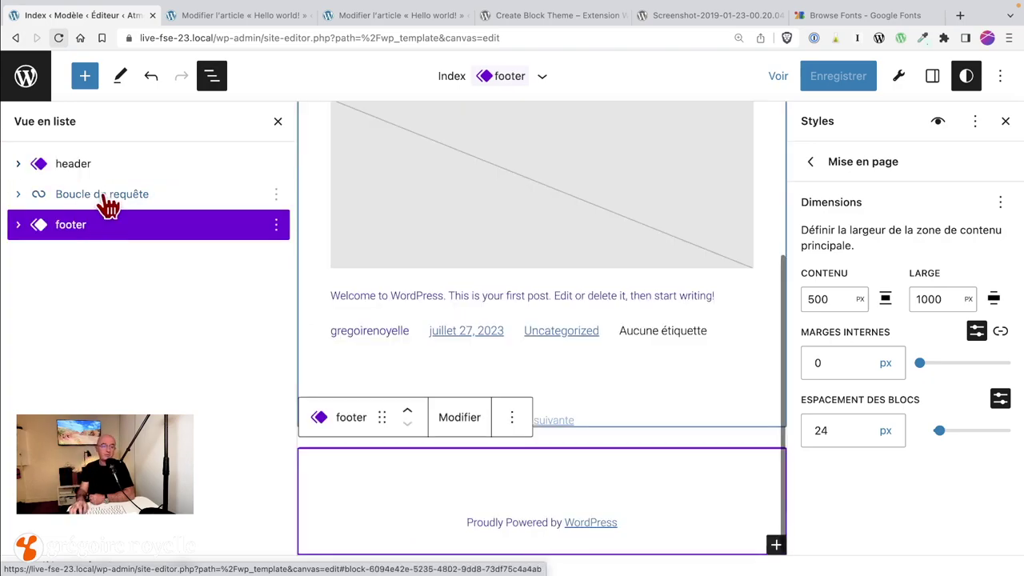
click(105, 161)
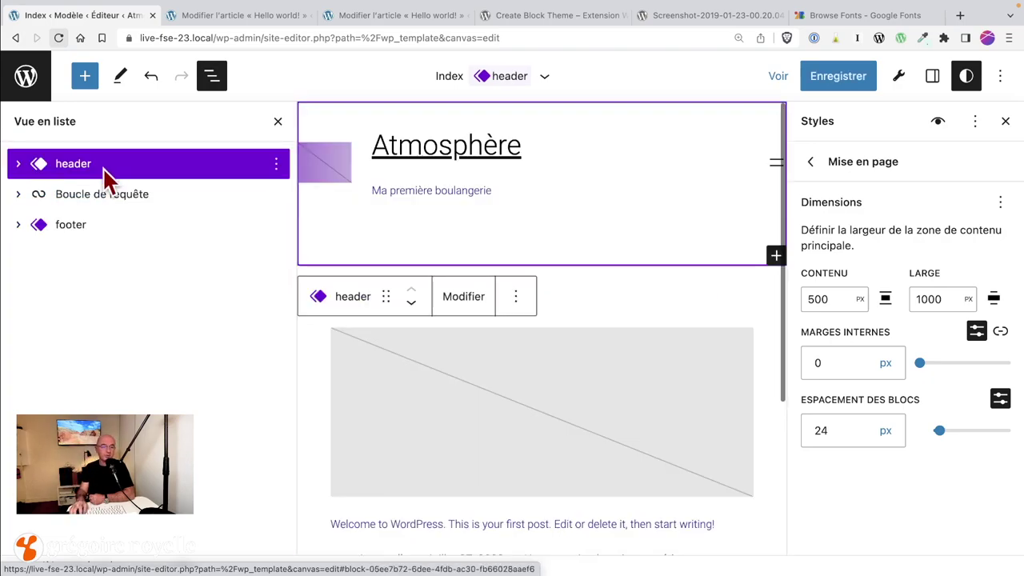
click(89, 228)
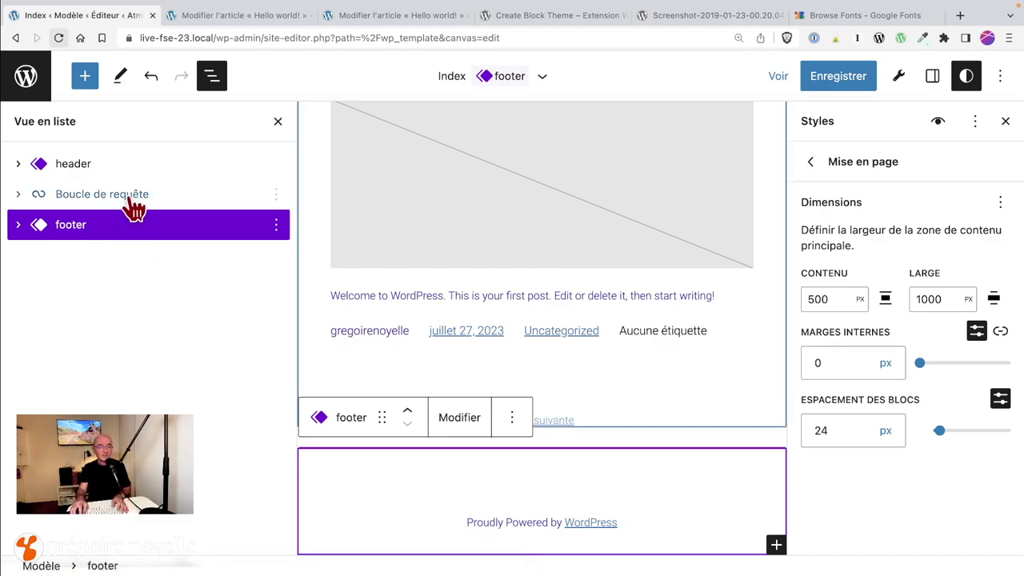
click(93, 163)
Inspect the layout settings of the header's Groupe block and of the Rangée block nested inside it.
click(19, 164)
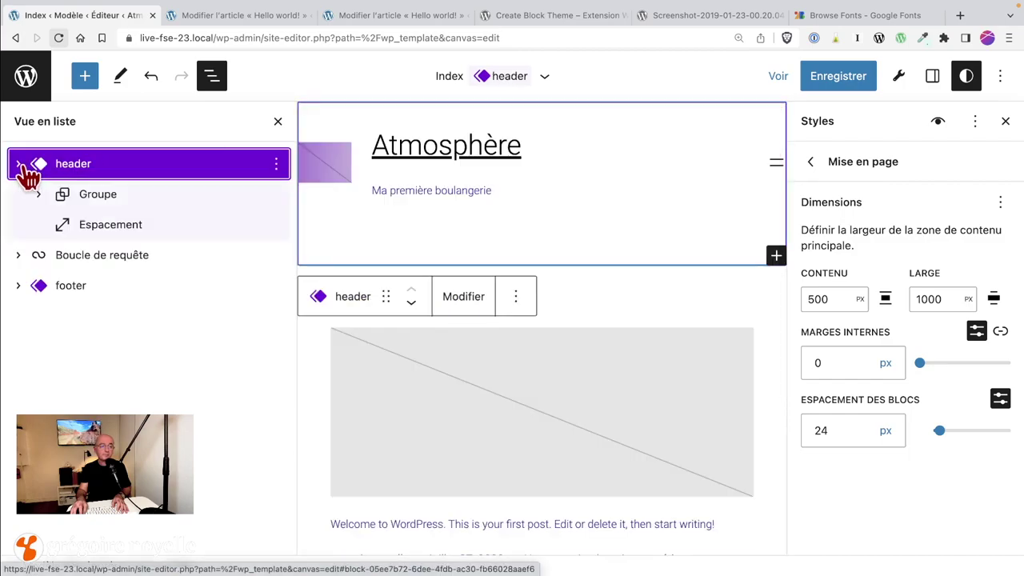
click(141, 201)
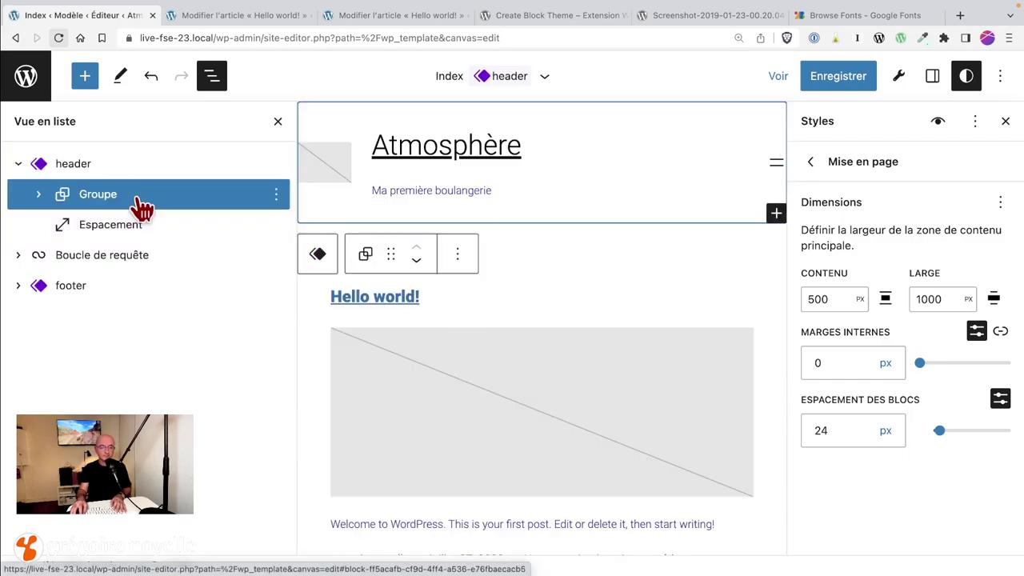
click(968, 80)
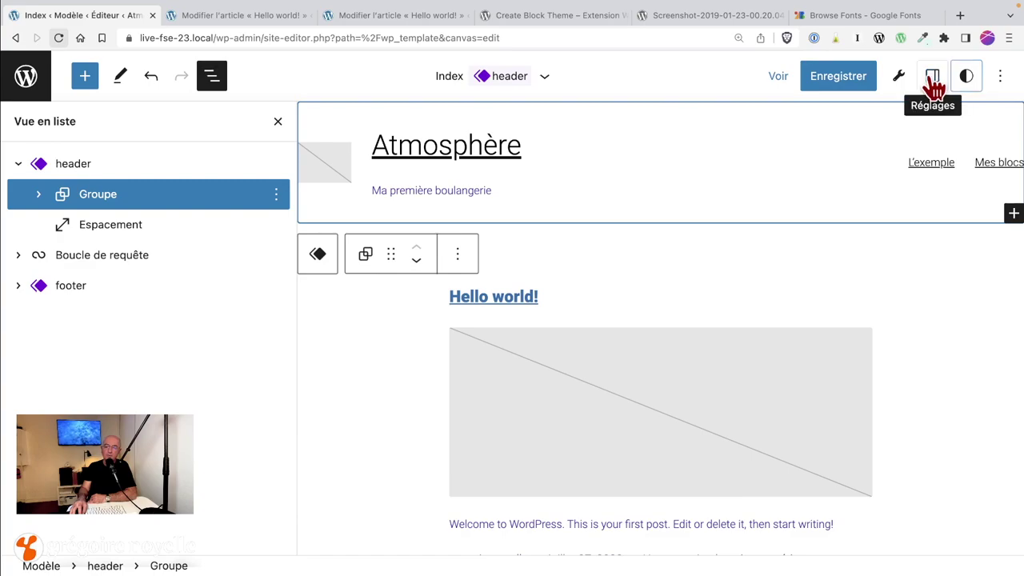
click(933, 80)
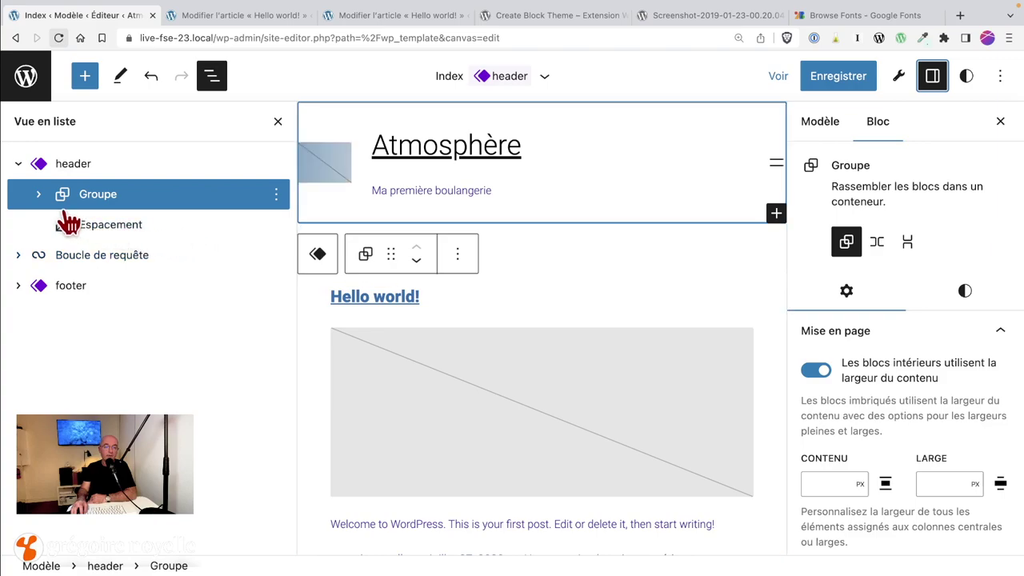
click(38, 195)
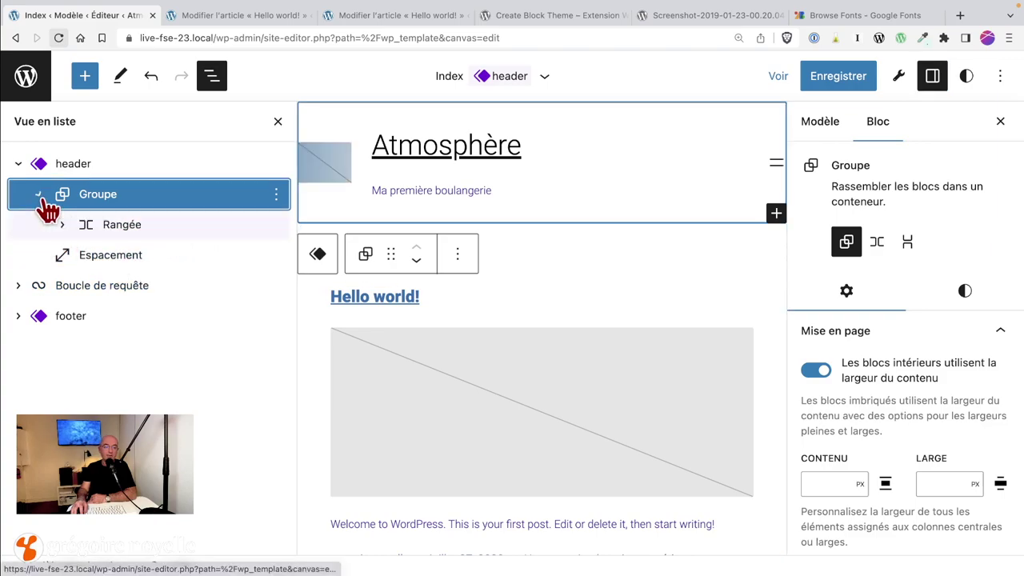
click(146, 224)
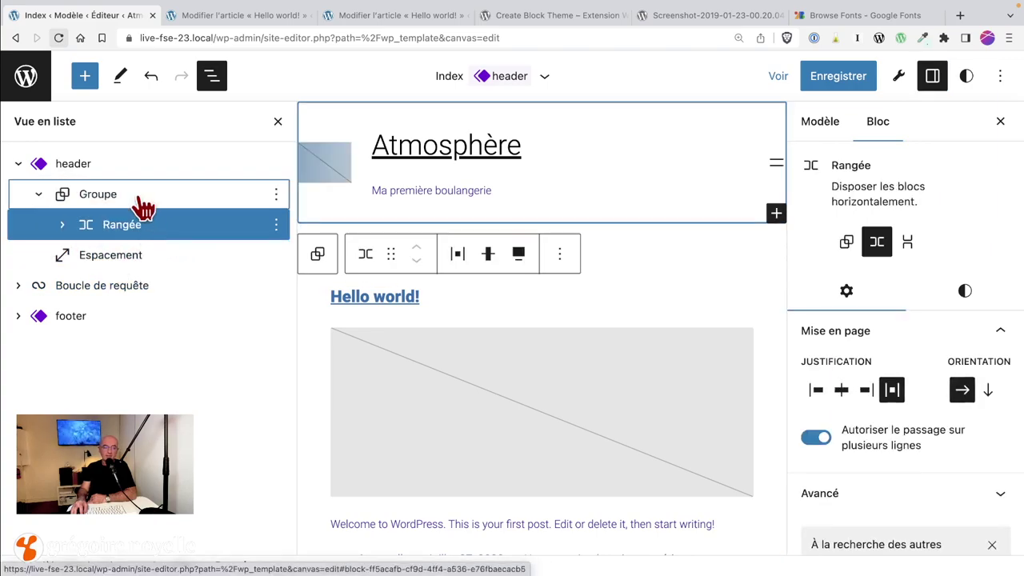
click(142, 199)
click(145, 225)
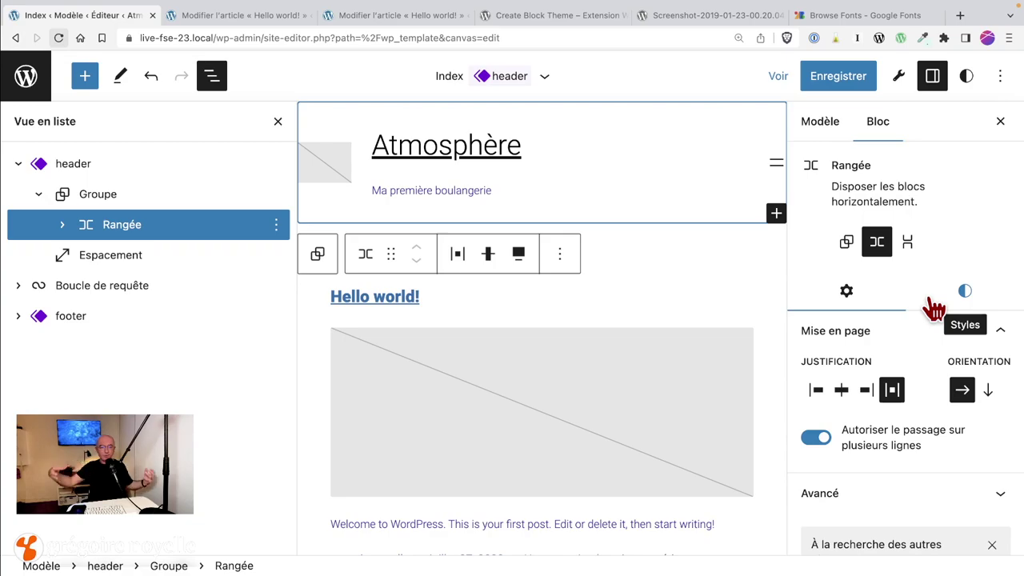
Check the width alignment options of the header's Rangée block and view the header on the post's front end.
click(519, 253)
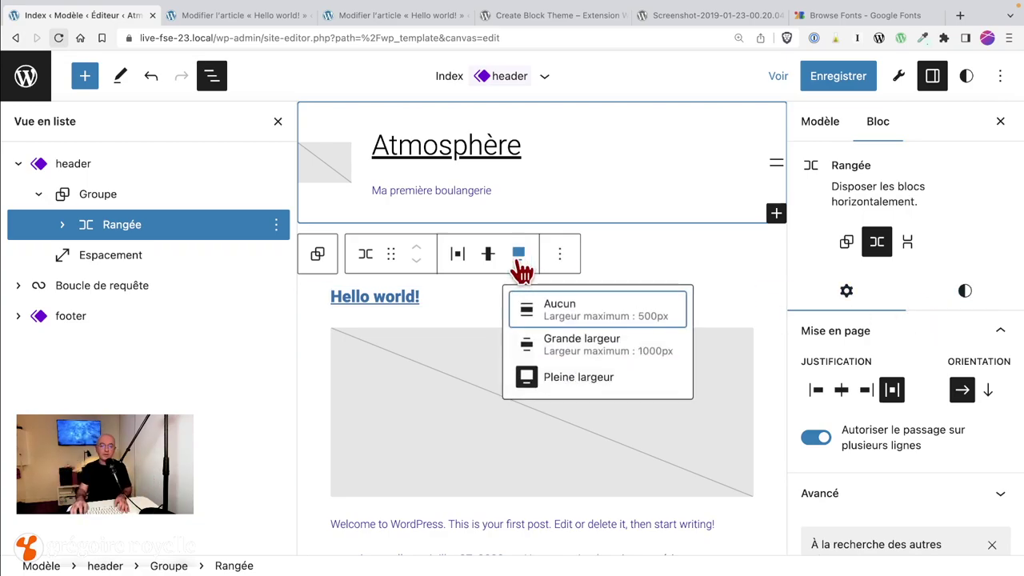
click(733, 301)
click(240, 16)
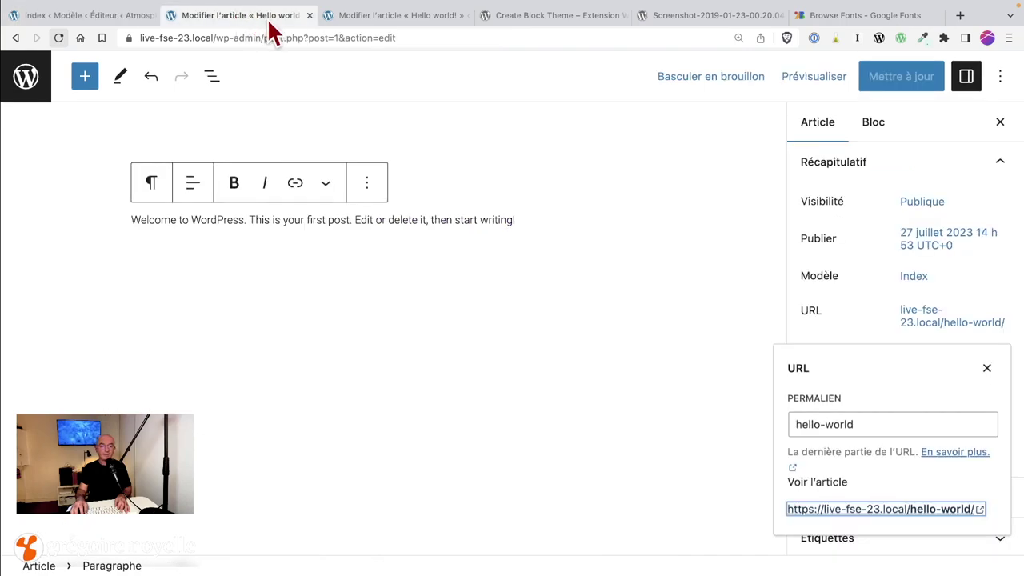
click(370, 18)
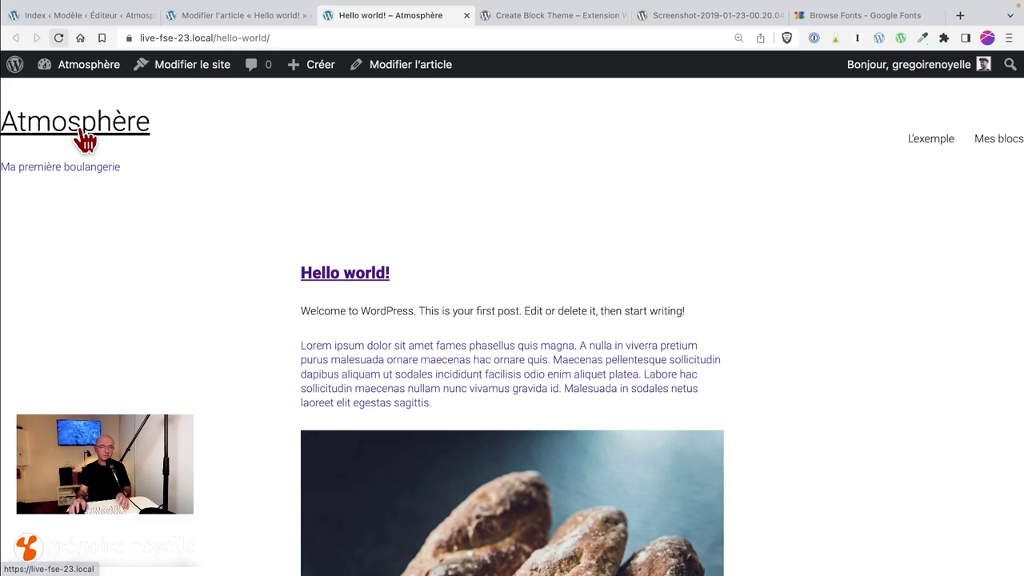
Set the header's Rangée block to wide width (Grande largeur) and save the site changes.
click(87, 17)
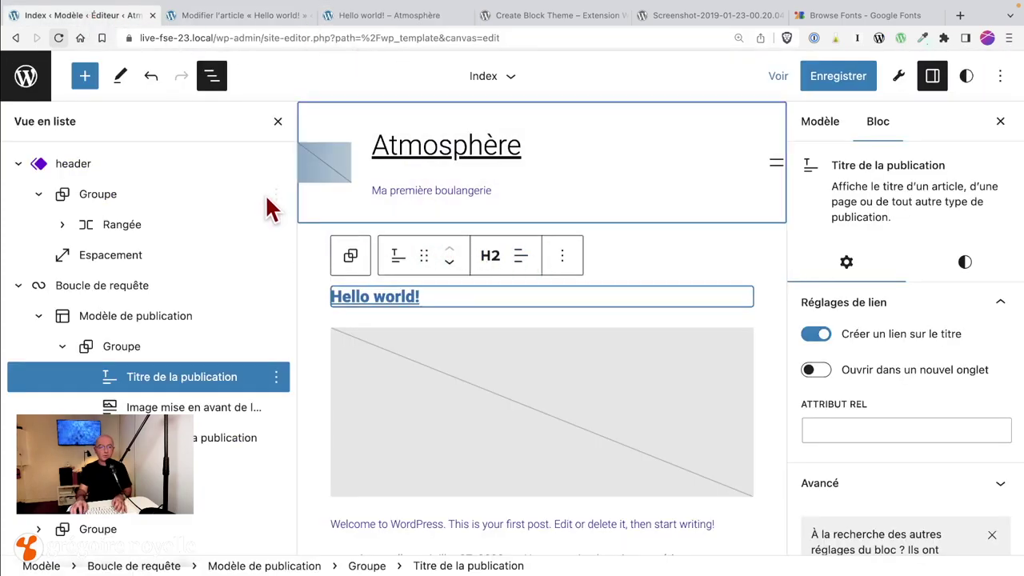
click(123, 226)
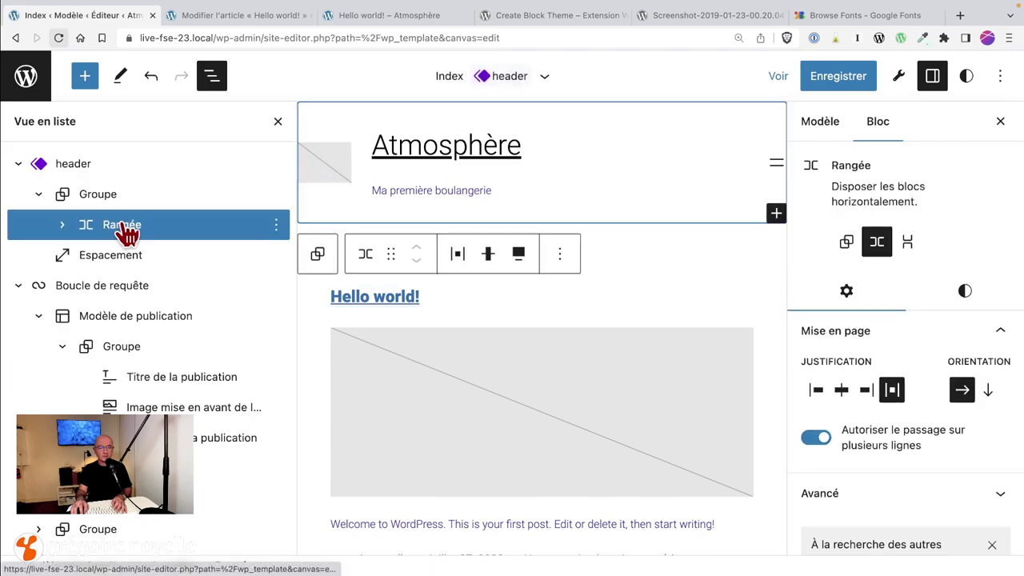
click(521, 254)
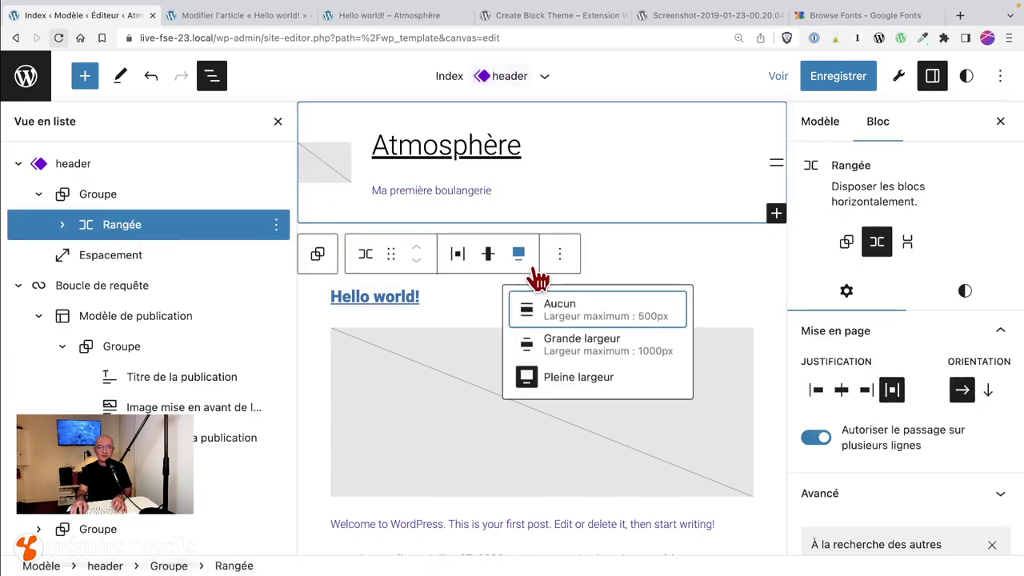
click(596, 365)
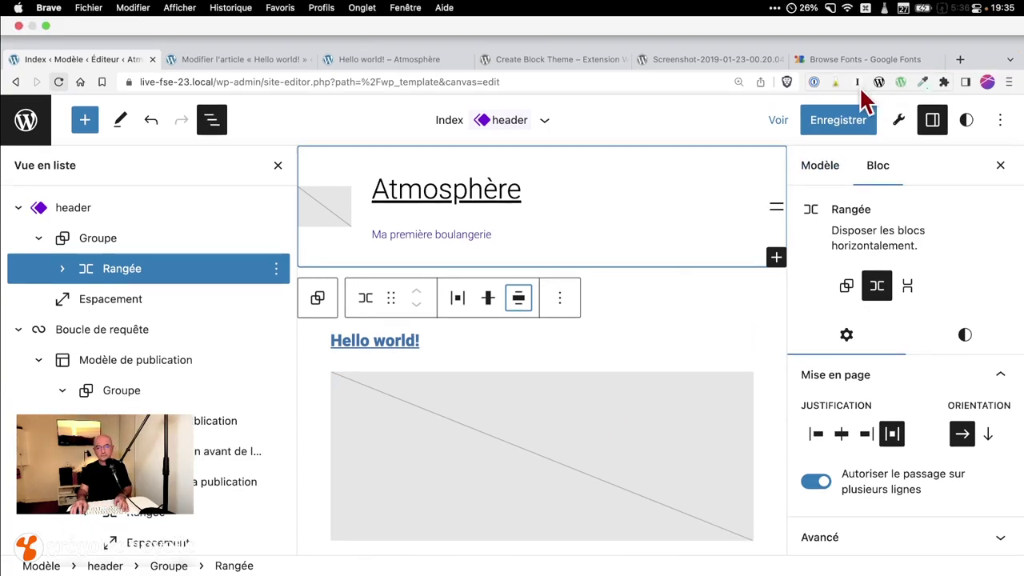
click(838, 122)
click(838, 122)
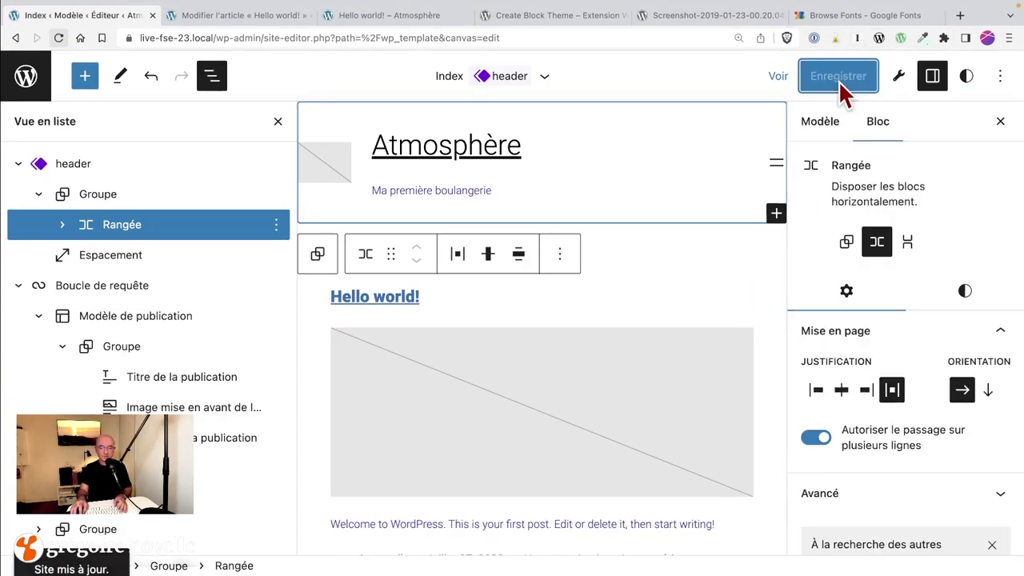
Close the "Hello world!" post editor and return to the Index template in the site editor.
click(242, 17)
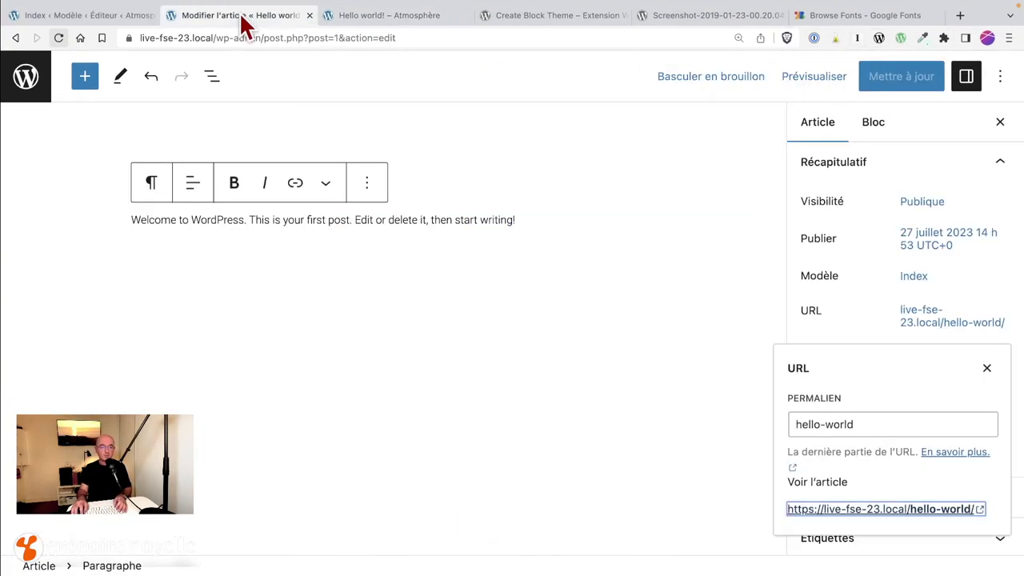
click(309, 15)
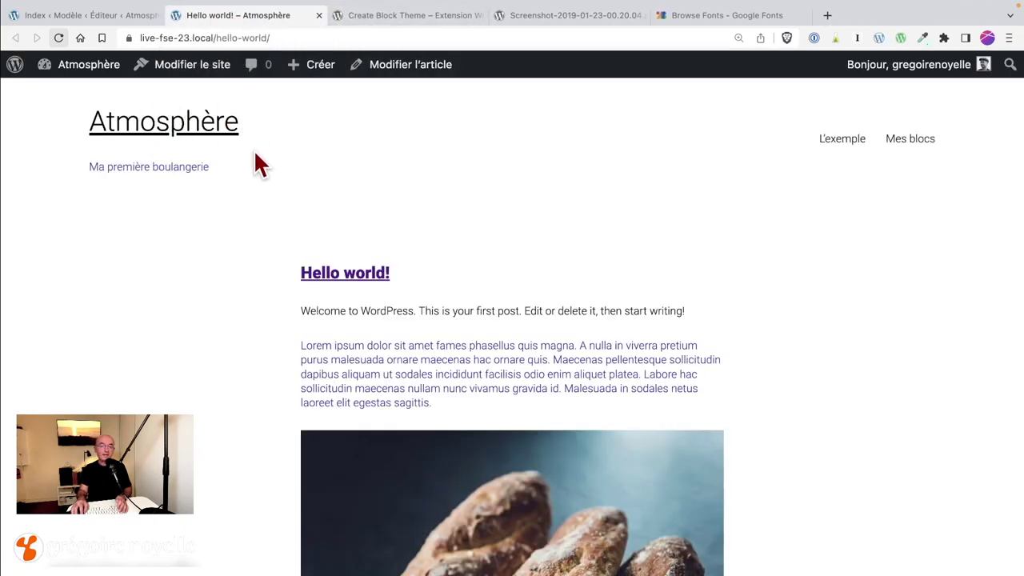
click(101, 20)
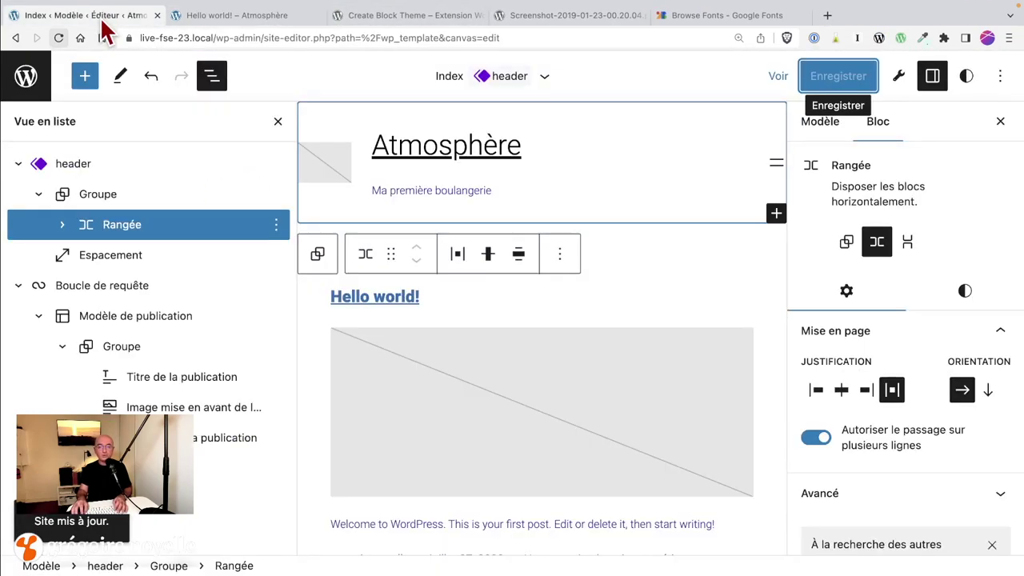
Set the global layout's content width to 700 px and its wide width to 1200 px, and save the site.
click(967, 80)
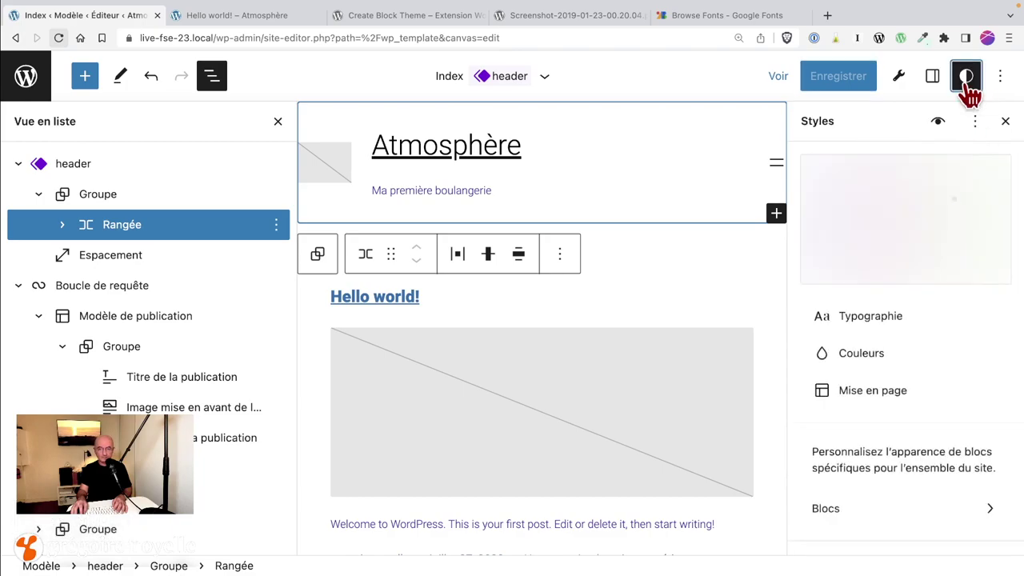
click(813, 390)
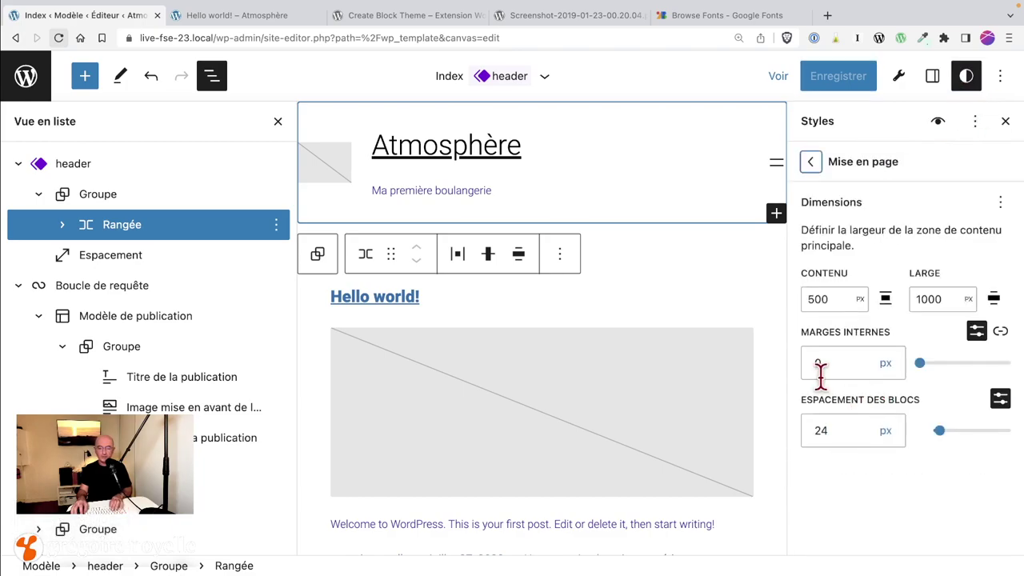
drag(837, 297, 806, 299)
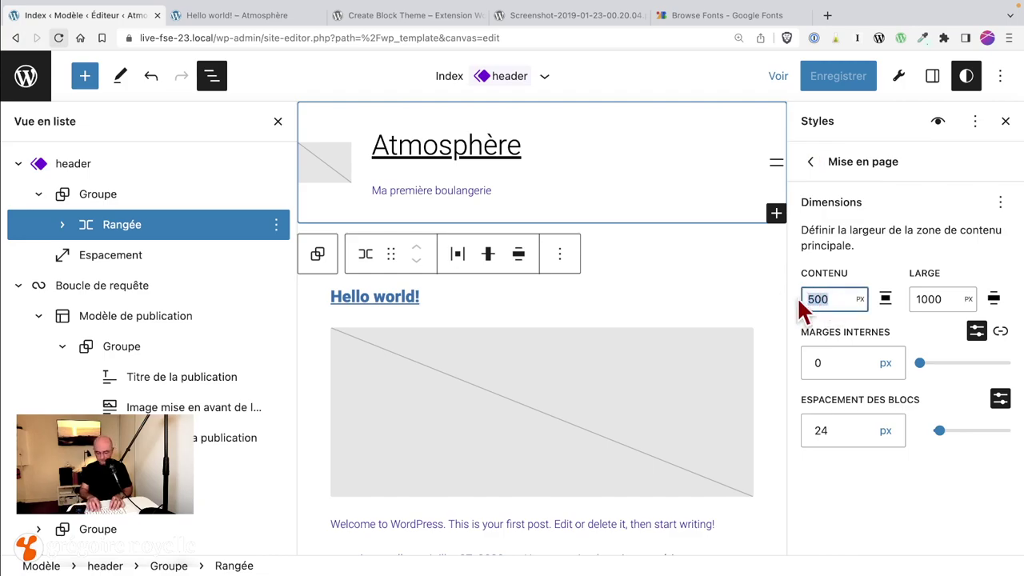
text(700)
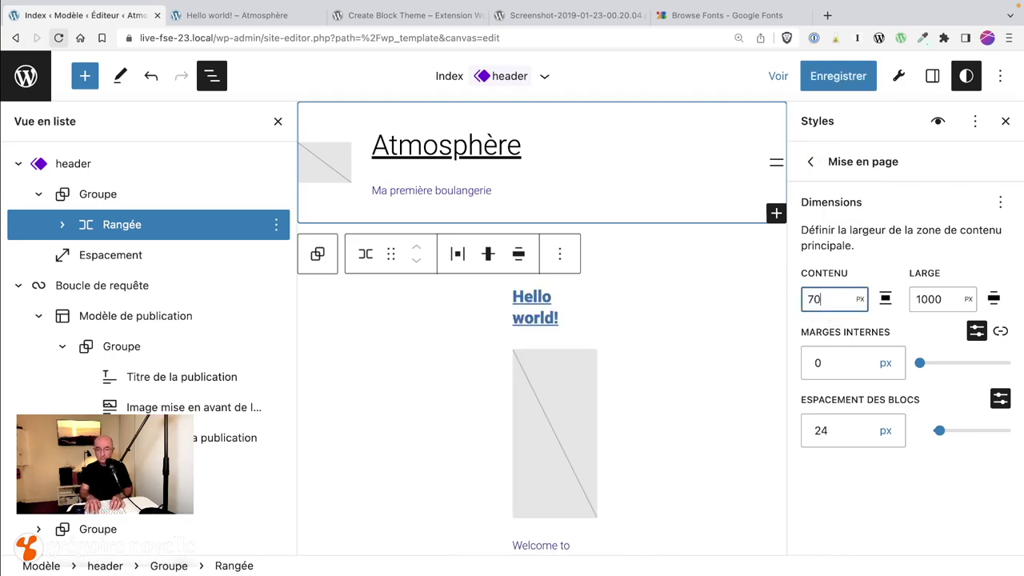
click(947, 298)
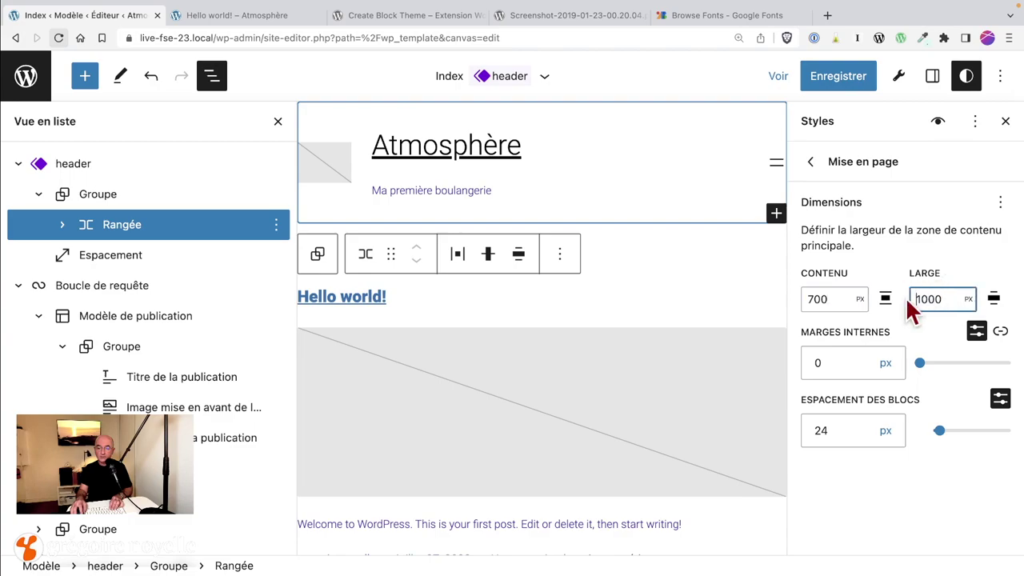
drag(944, 299, 907, 303)
text(1200)
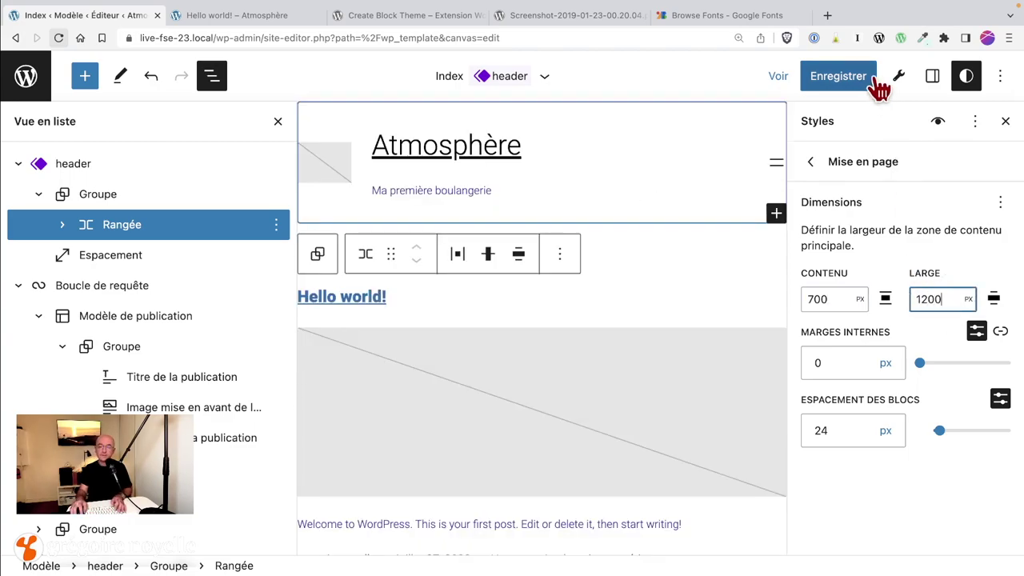
click(842, 83)
click(844, 84)
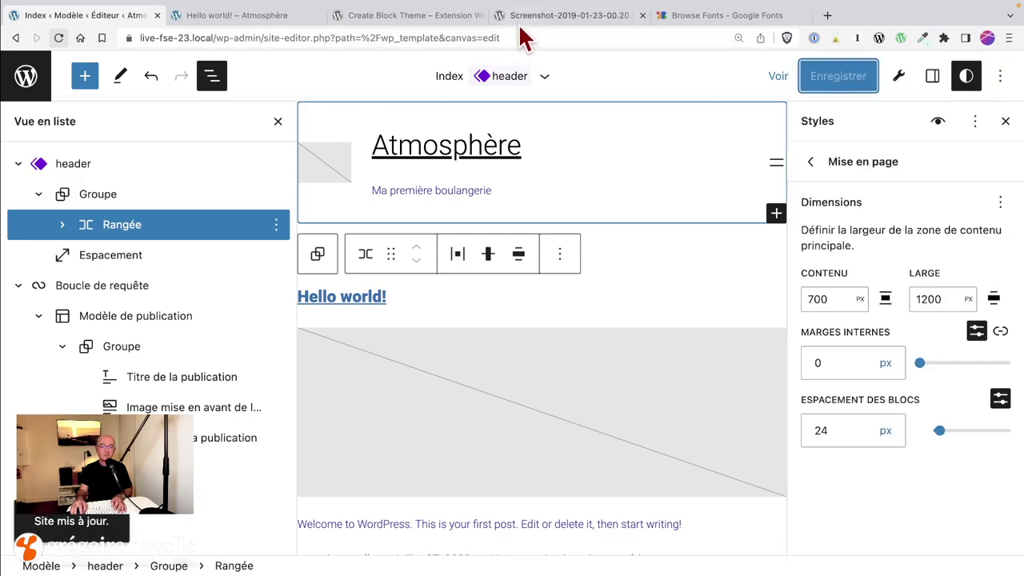
Check the widths on the post's front end, and set the global wide width to 1100 px.
click(255, 19)
key(super+r)
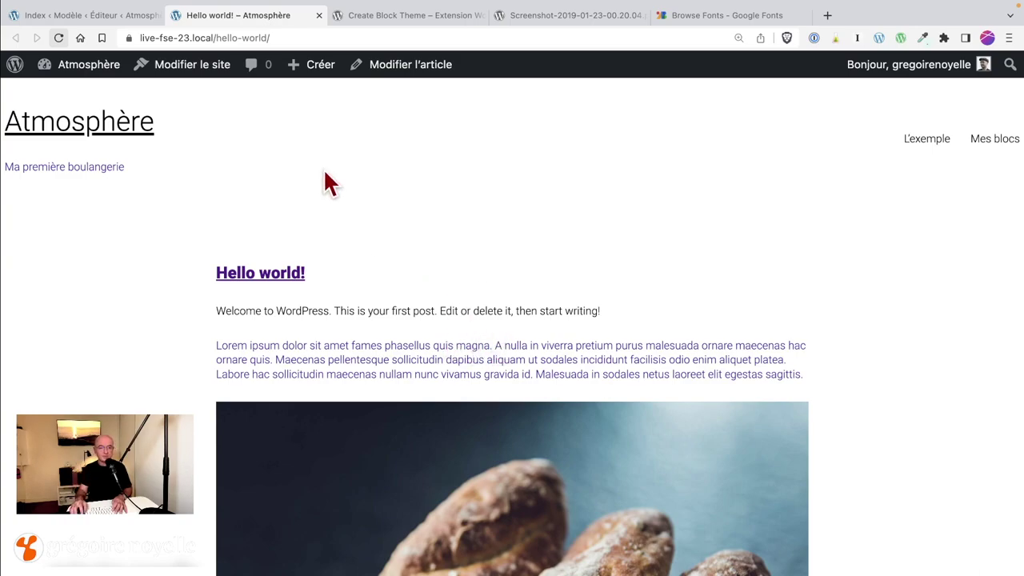
click(113, 17)
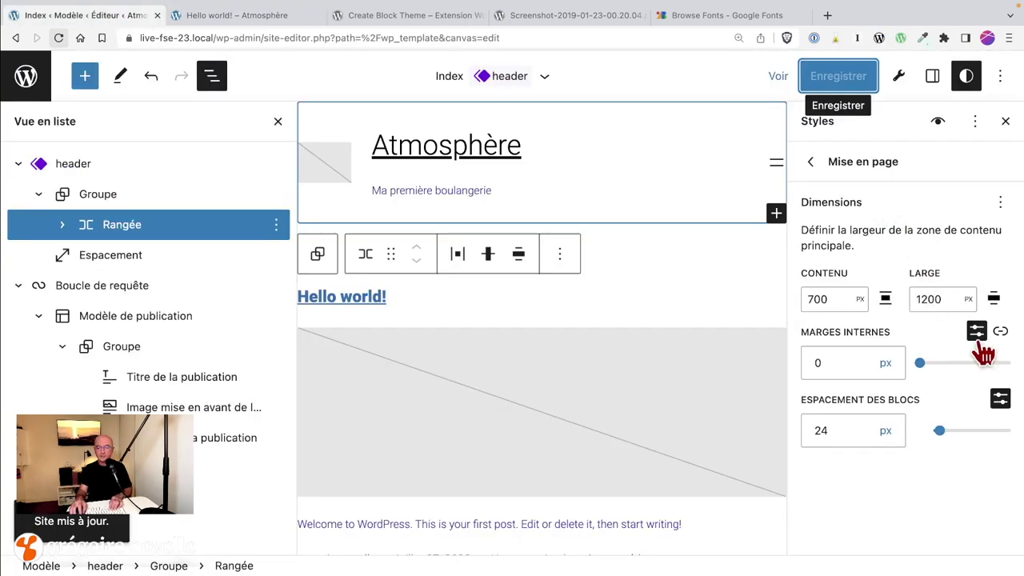
double_click(924, 299)
key(ctrl+Tab)
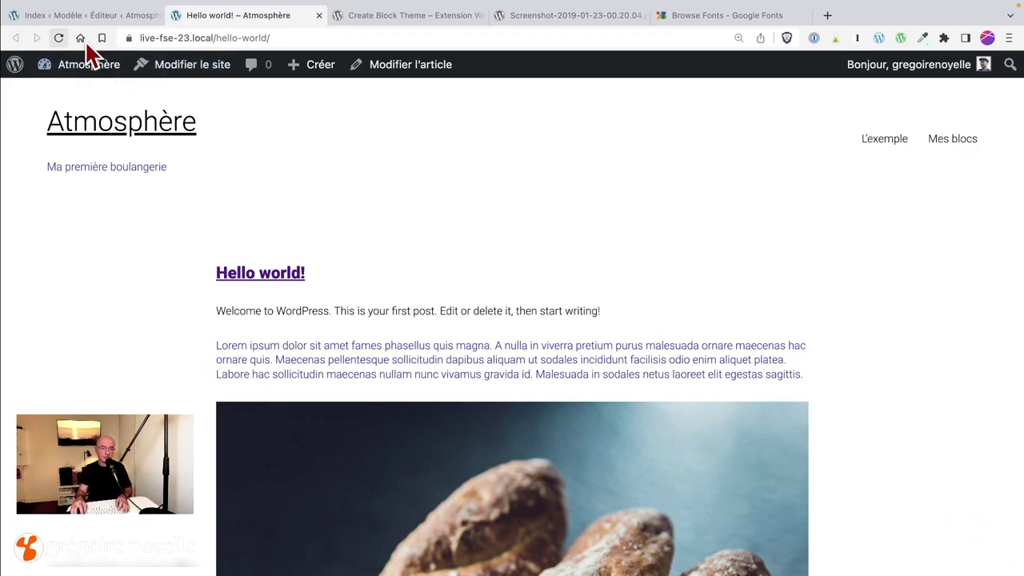
Reopen the global layout styles with the list view hidden and try the internal margin control for all sides.
click(92, 16)
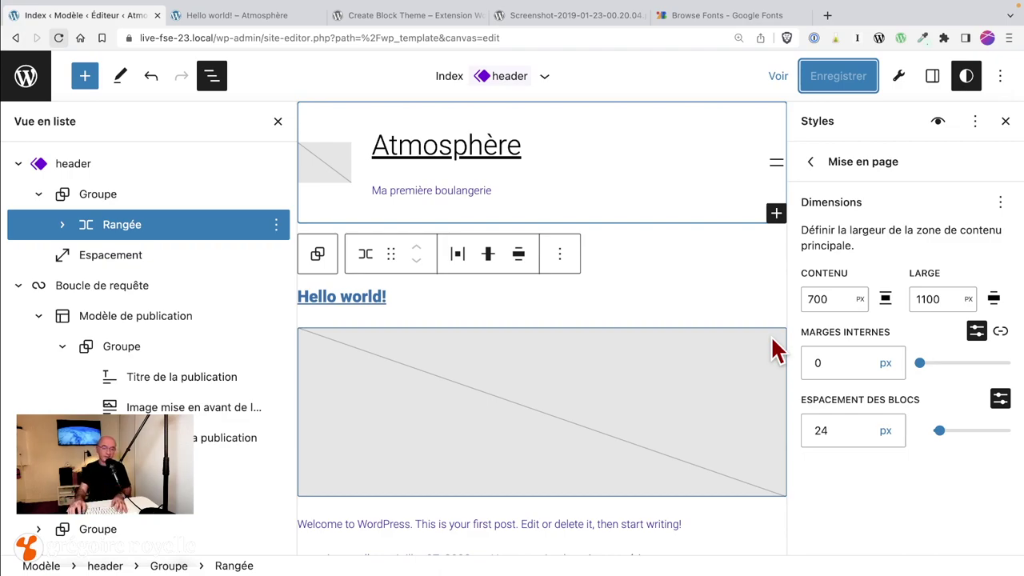
click(967, 75)
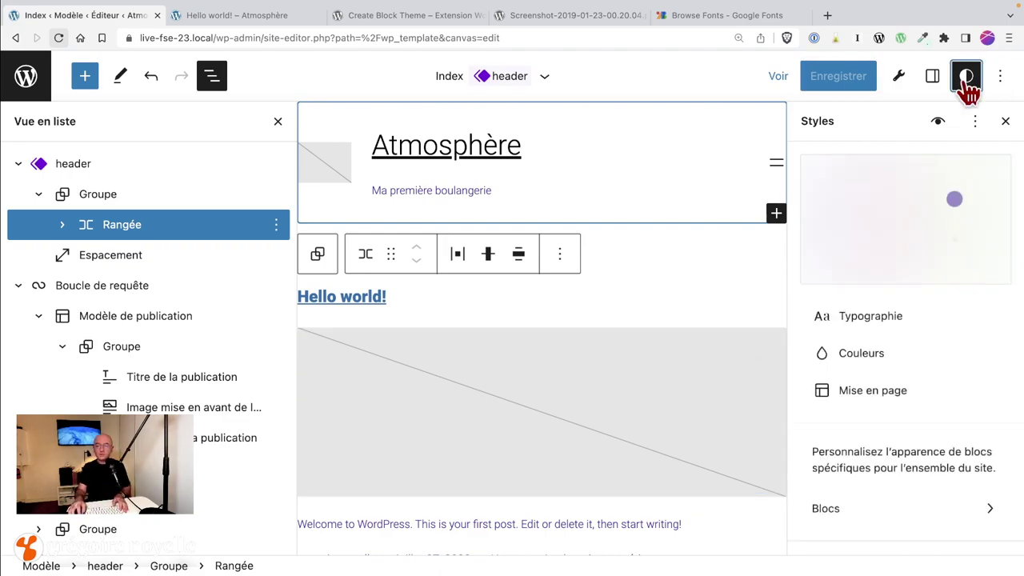
click(836, 390)
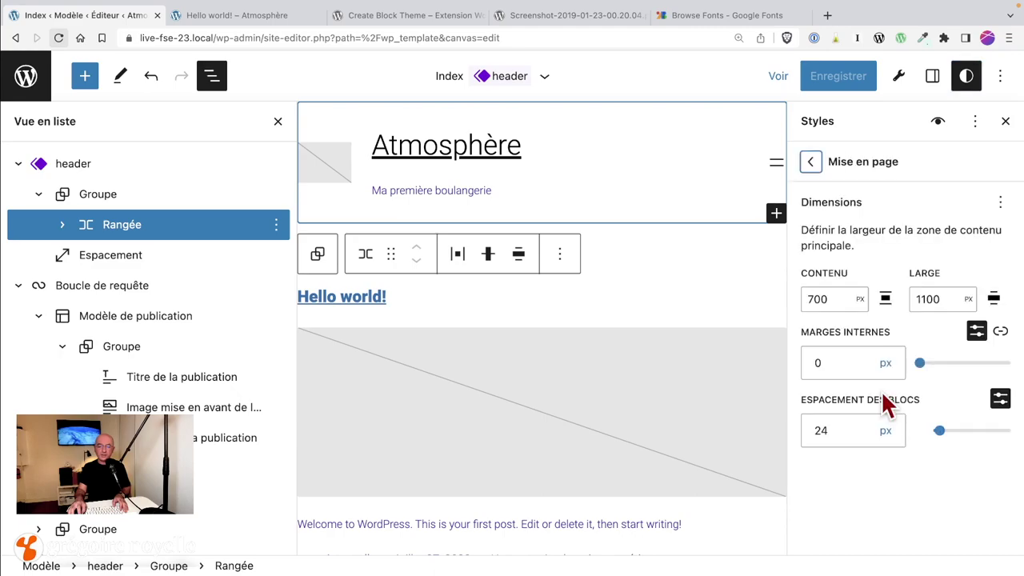
click(212, 77)
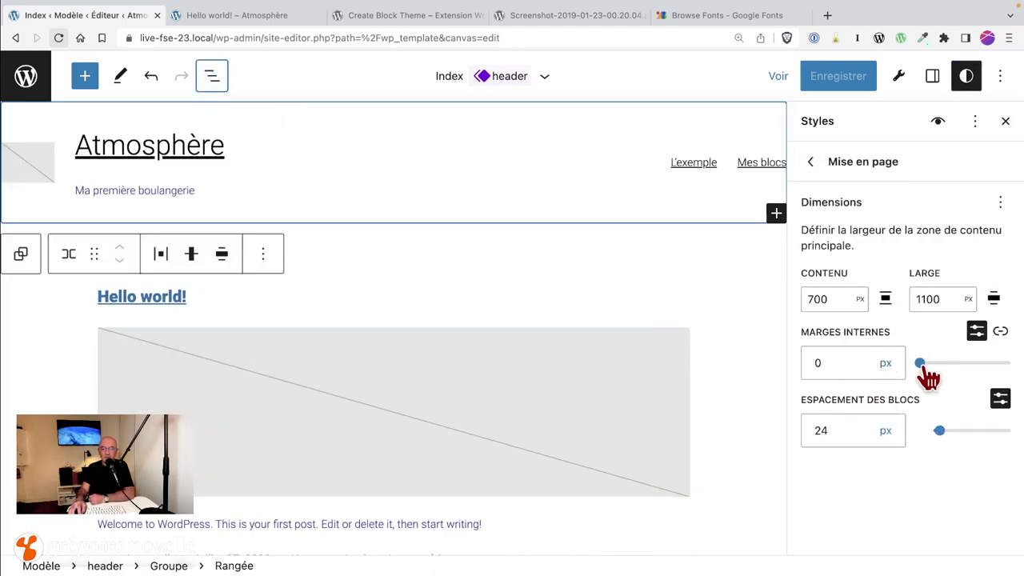
drag(922, 365, 891, 382)
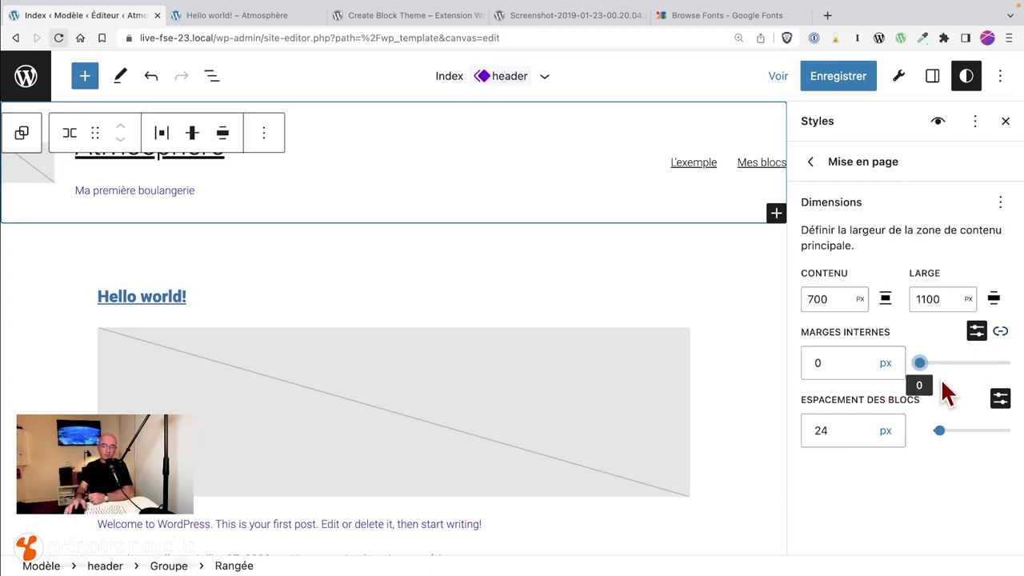
Unlink the sides of the global internal margins and set both Droite and Gauche to 11 px.
click(1000, 332)
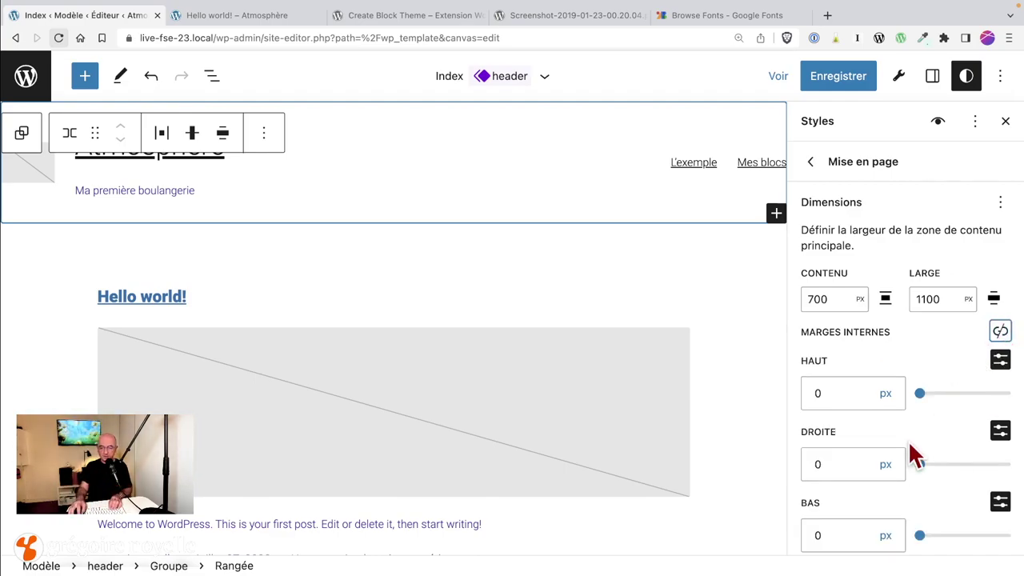
mouse_move(923, 469)
mouse_down()
mouse_move(931, 473)
mouse_move(924, 476)
mouse_up()
drag(924, 472, 926, 452)
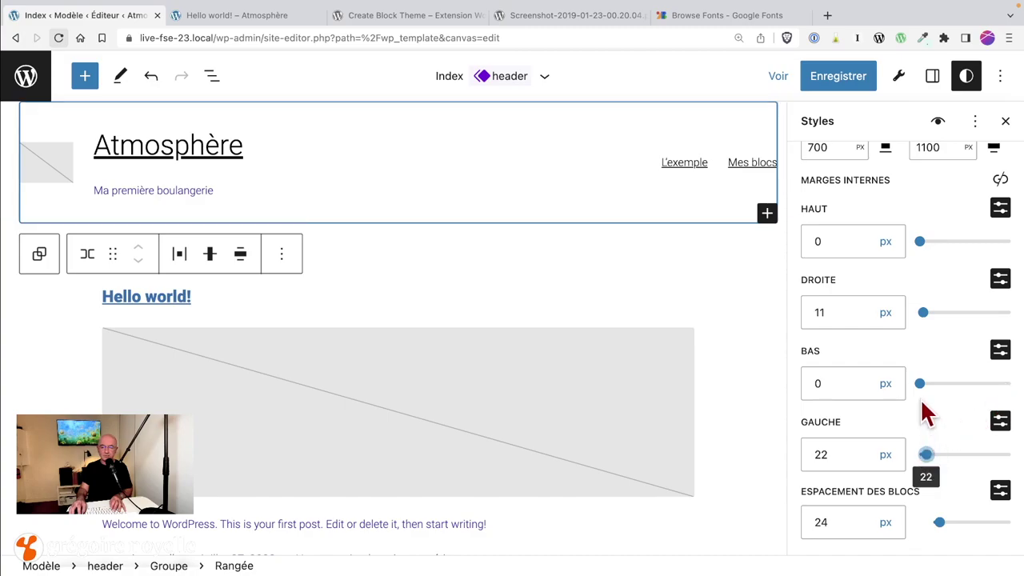
click(924, 454)
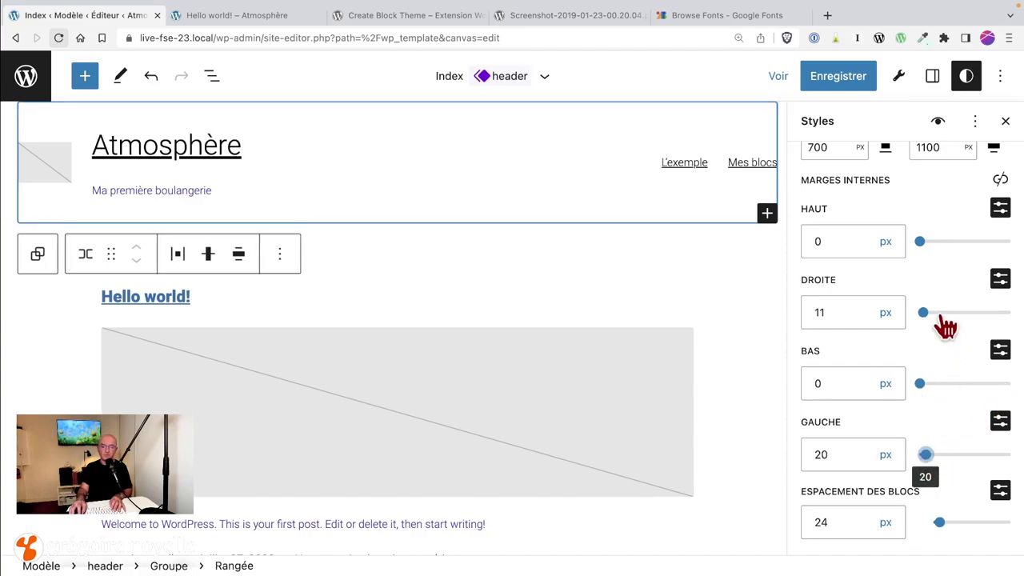
double_click(807, 458)
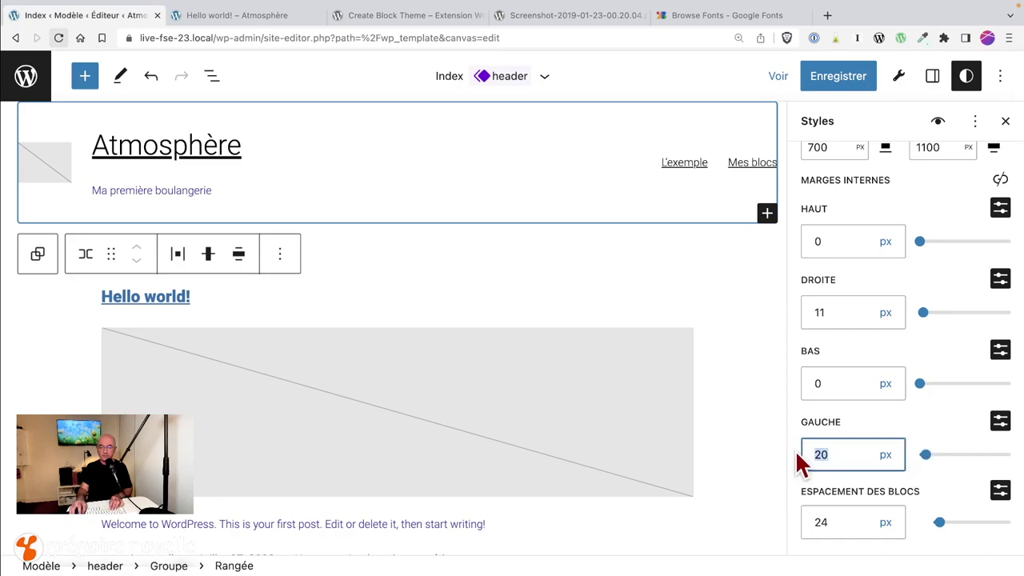
text(11)
Try switching the global internal margins between linked and separate sides.
scroll(992, 344, up, 3)
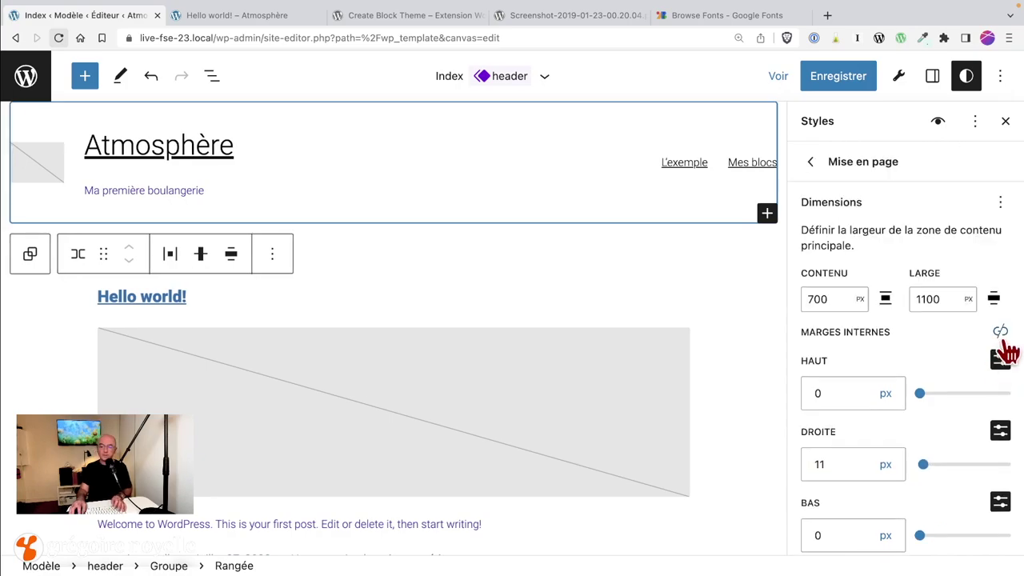
click(1001, 332)
click(1001, 334)
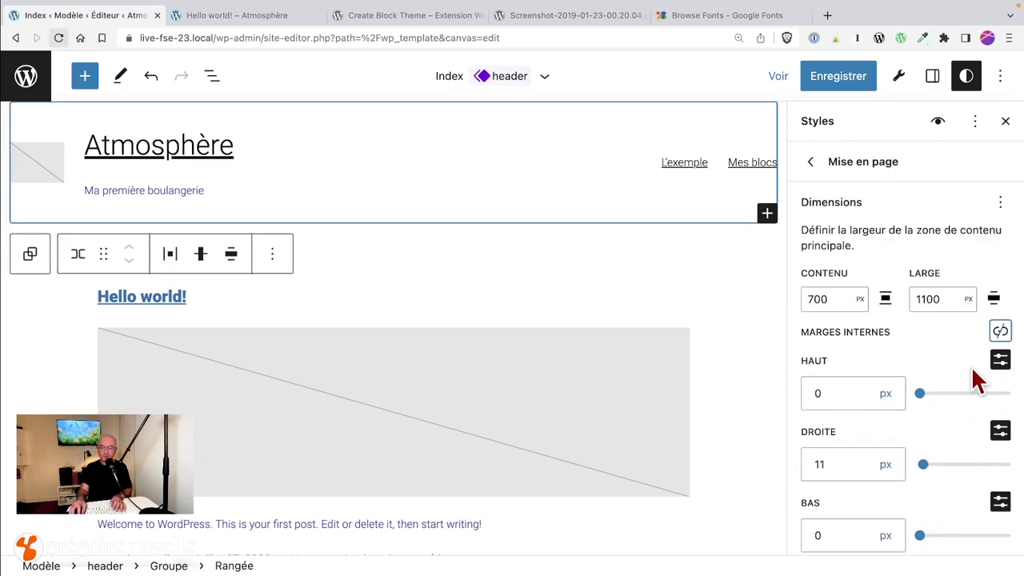
click(1000, 333)
click(1001, 333)
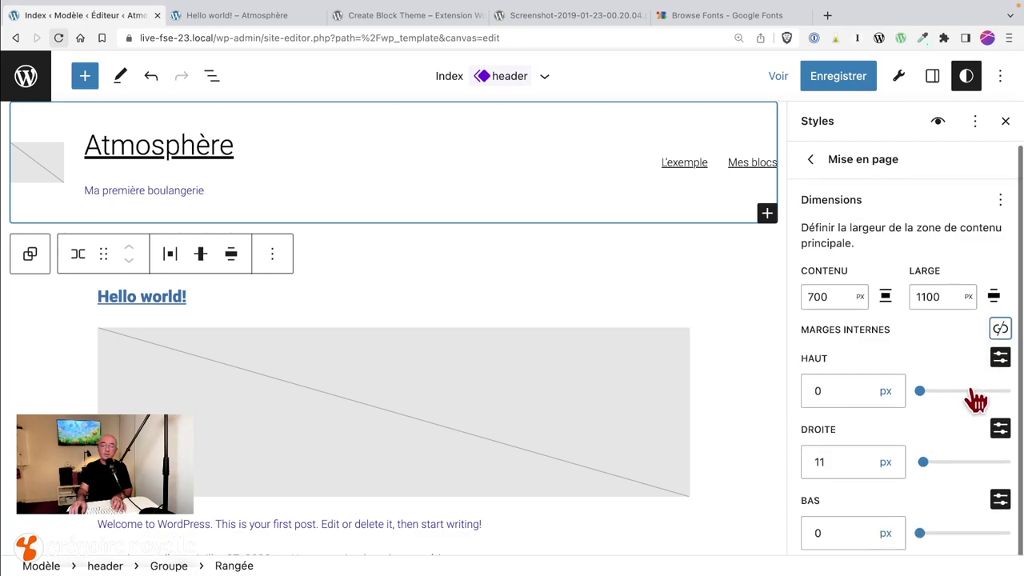
Set the global block spacing (Espacement des blocs) to 13 px and save the site.
scroll(972, 424, down, 3)
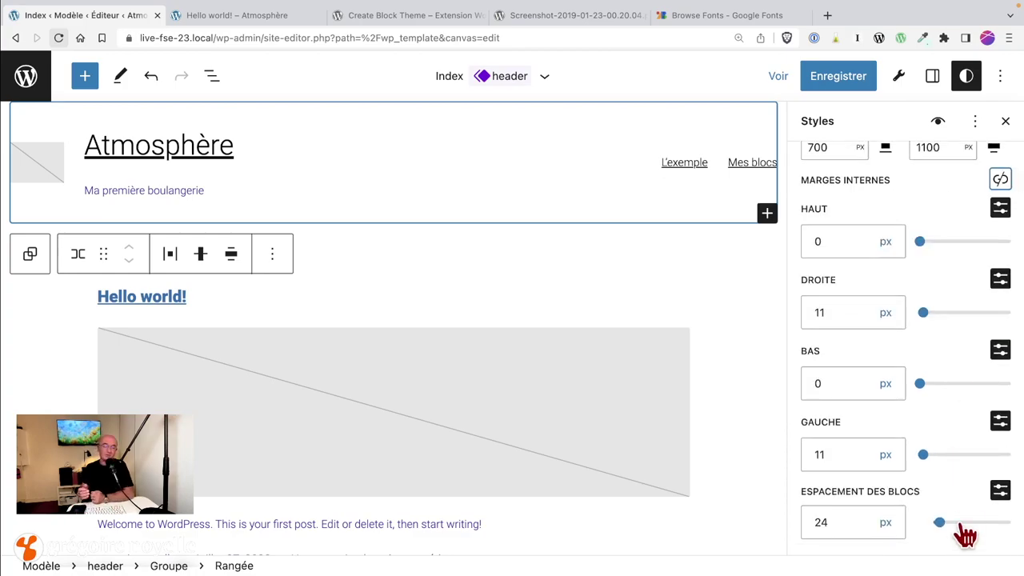
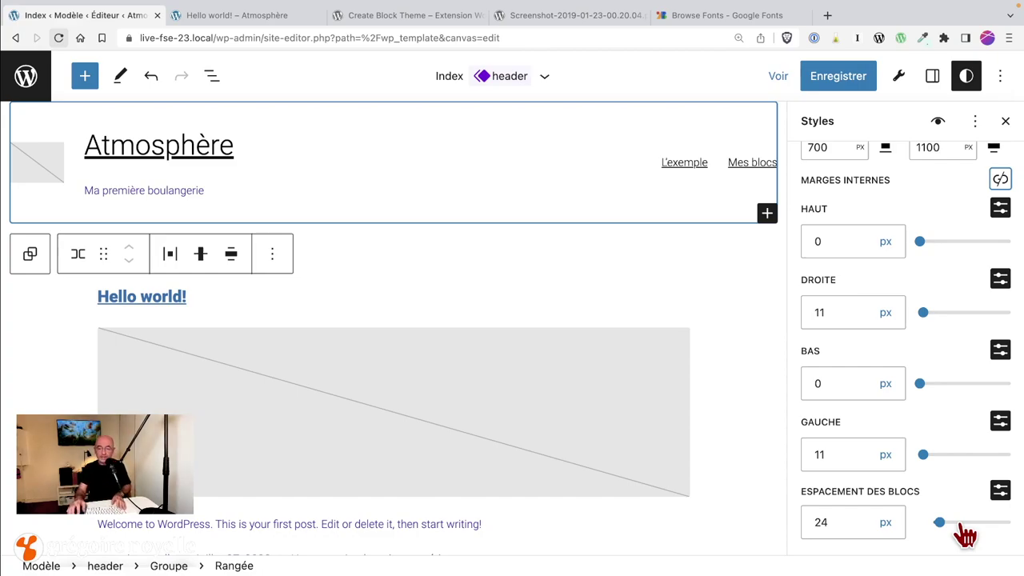
drag(941, 530, 941, 530)
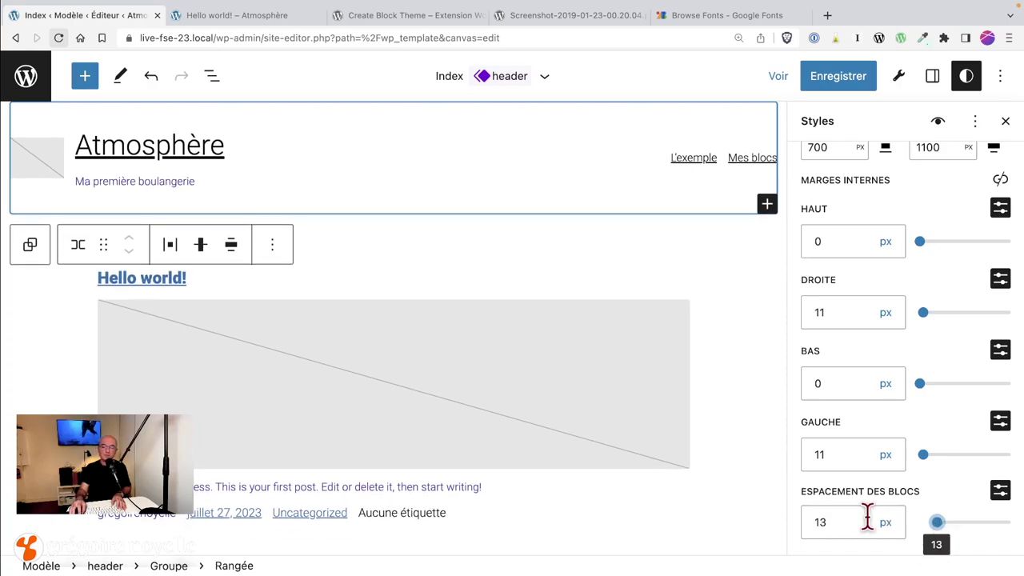
click(821, 89)
click(823, 80)
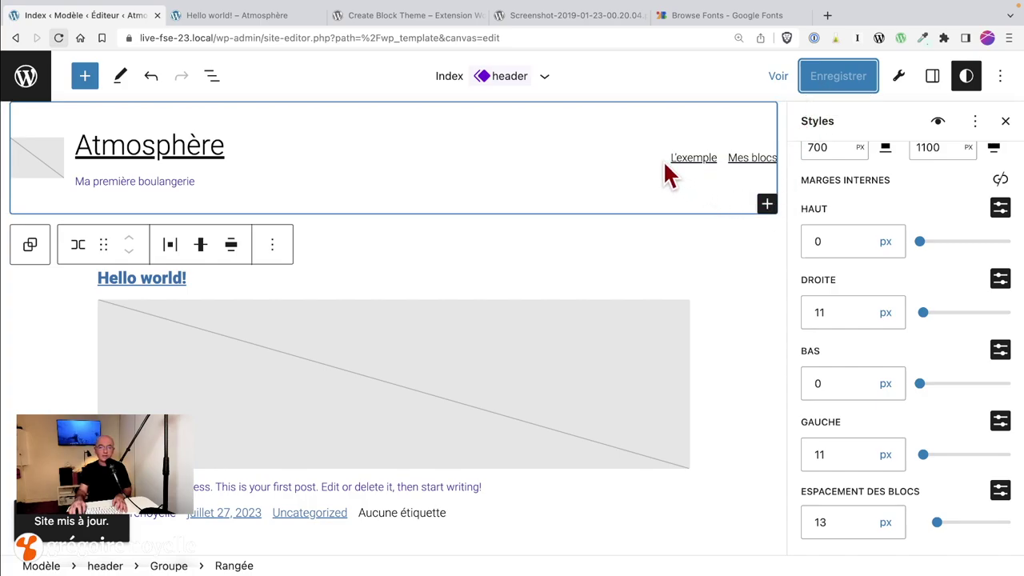
Select the header's Navigation block in the block list and look through its layout and style settings.
click(724, 156)
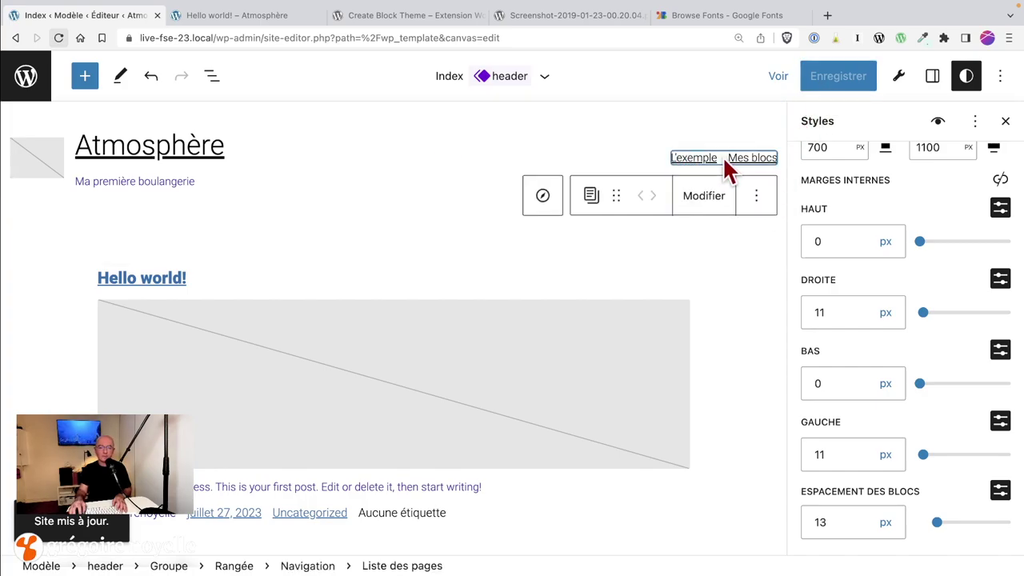
click(212, 76)
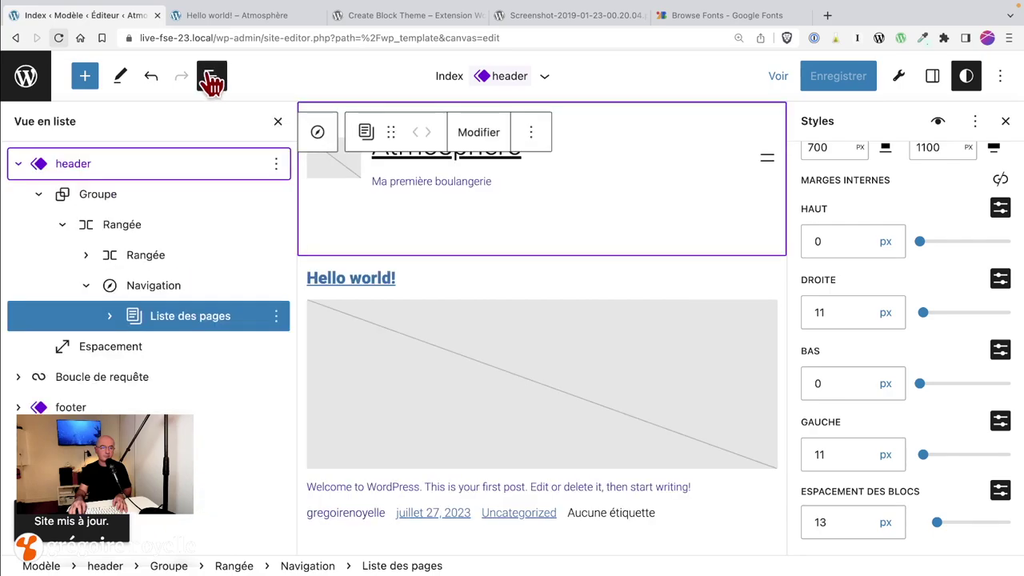
click(141, 288)
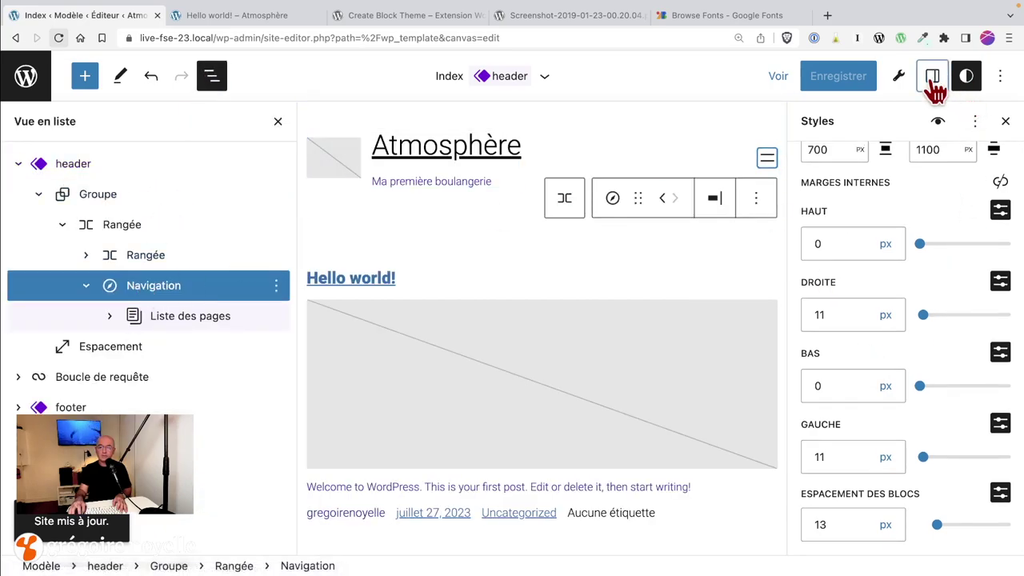
click(933, 76)
click(906, 262)
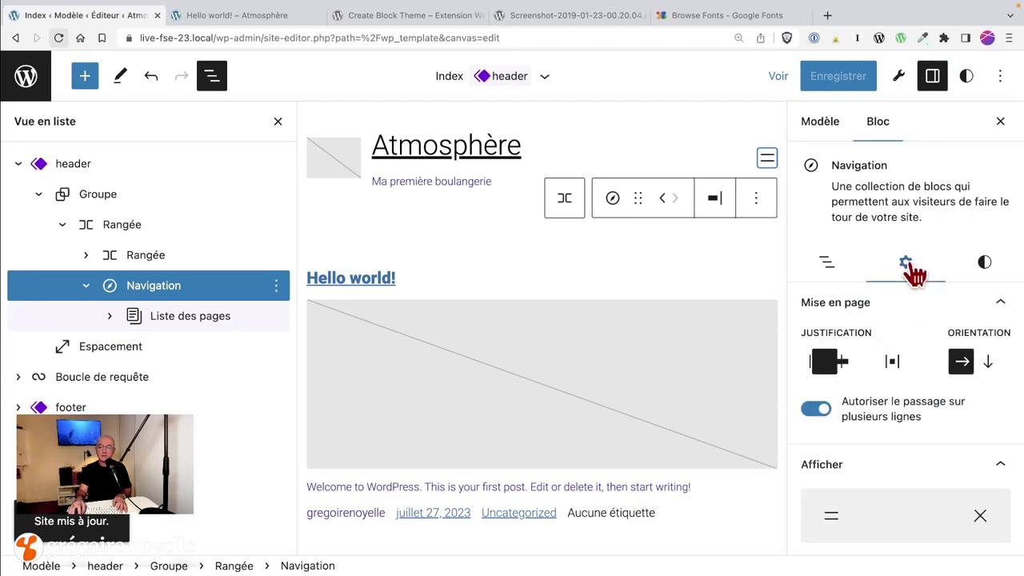
scroll(913, 398, down, 4)
scroll(976, 338, up, 5)
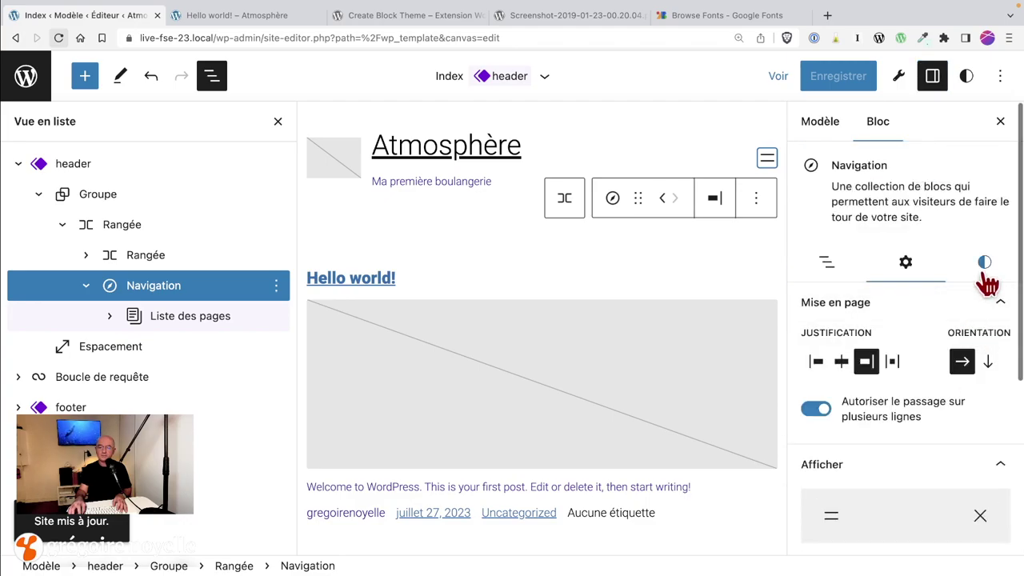
click(985, 271)
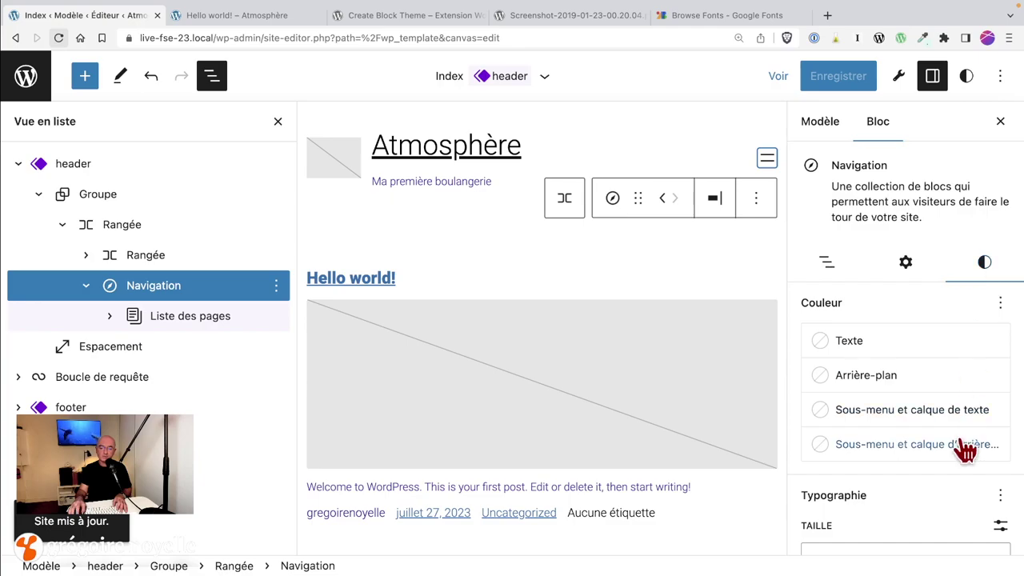
scroll(965, 450, down, 2)
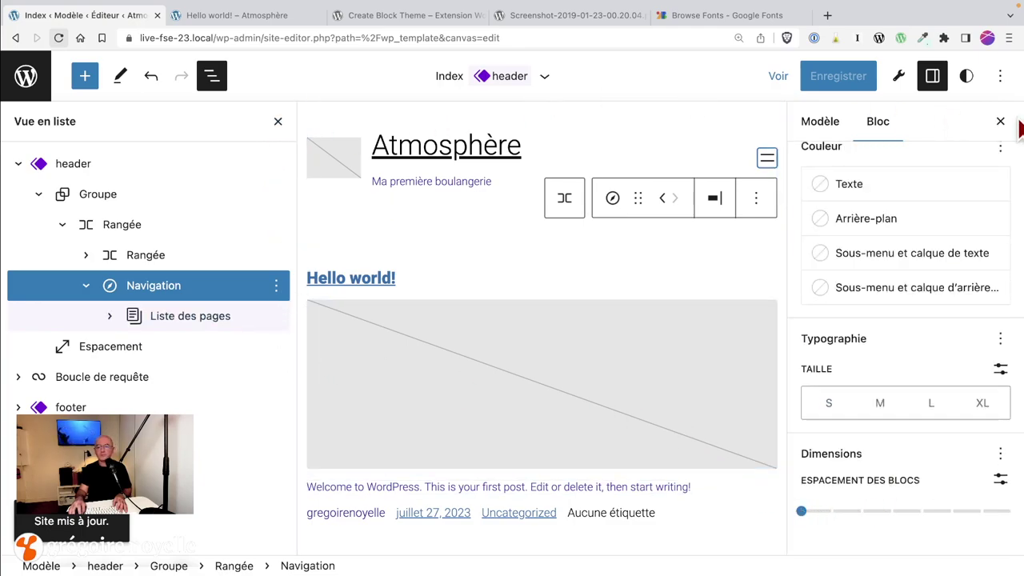
Hide the block list, set the Navigation block's spacing (Espacement des blocs) to 1 and save the site.
click(277, 121)
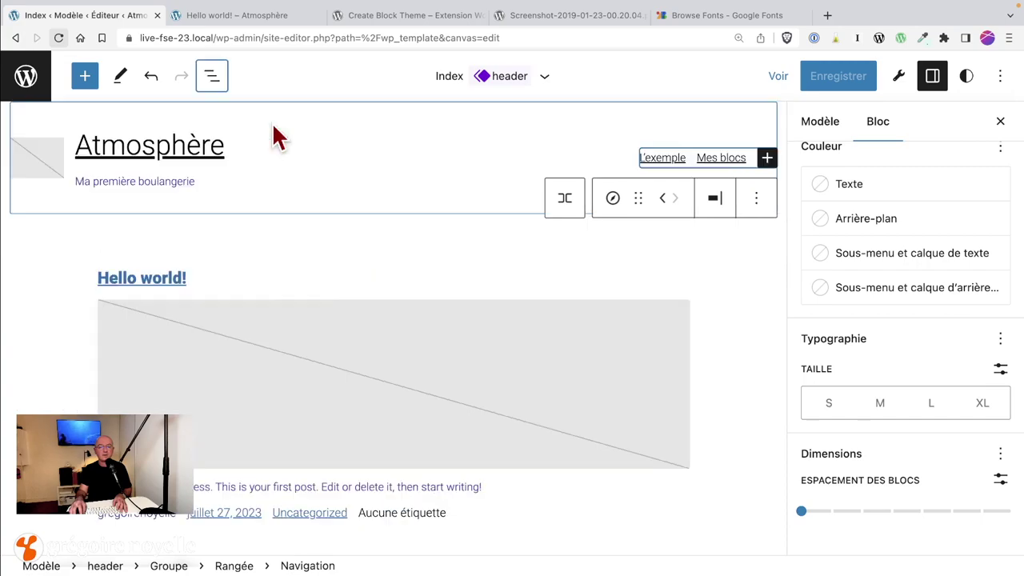
drag(803, 511, 847, 517)
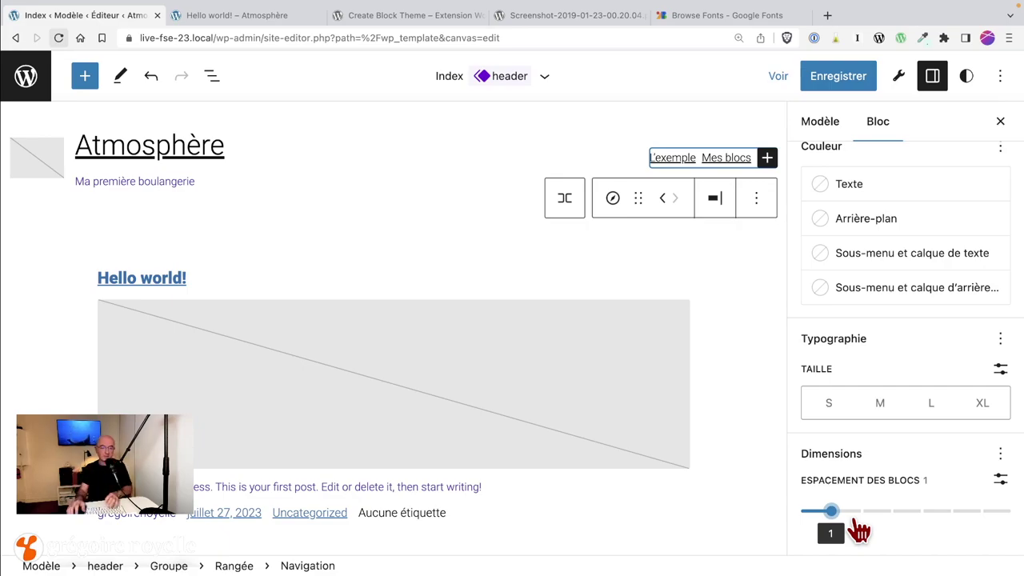
click(848, 78)
click(848, 78)
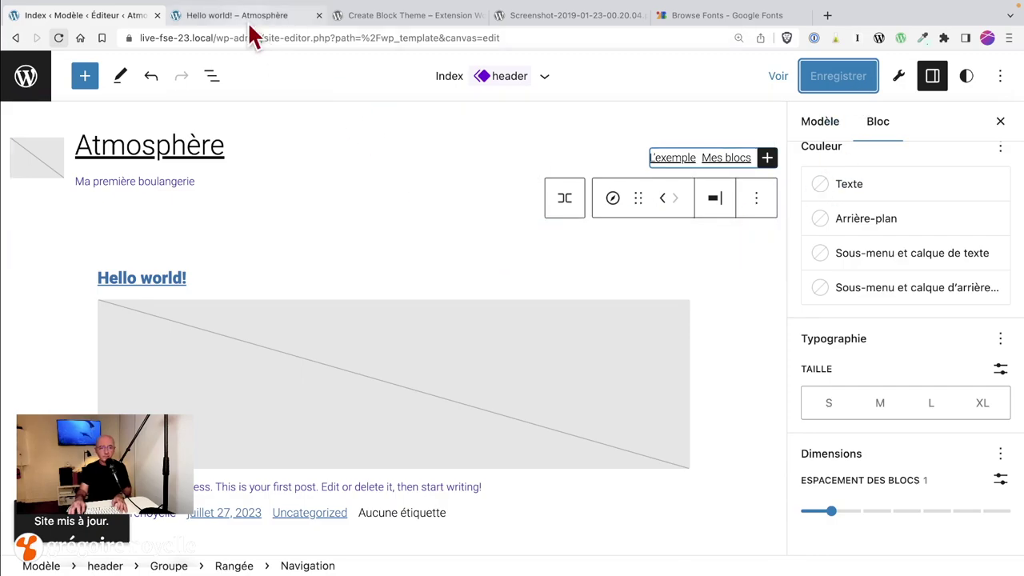
Open the "Hello world!" article for editing and add a paragraph "Texte 1" at the end of its content.
click(248, 17)
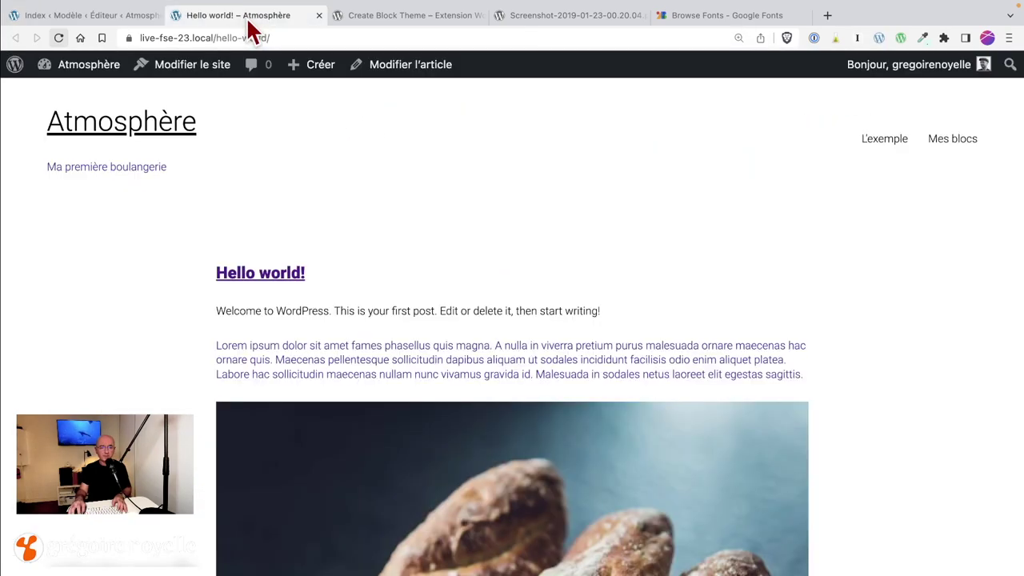
click(428, 64)
scroll(496, 280, down, 10)
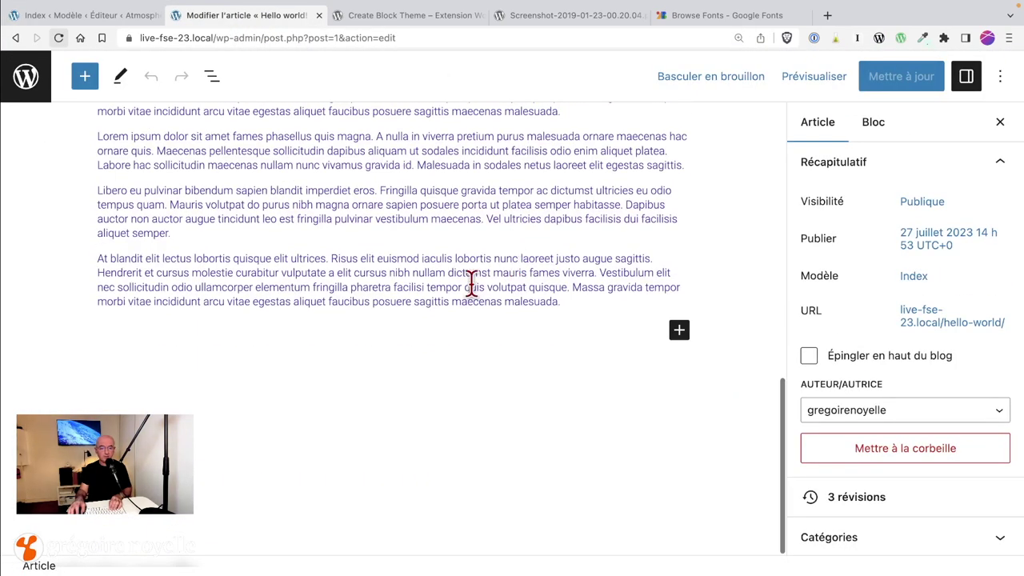
click(581, 297)
key(Return)
key(Return)
text(Texte 1)
Below "Texte 1", add the heading "Mon titre" followed by a paragraph "Texte 2".
key(Return)
text(/tit)
key(Return)
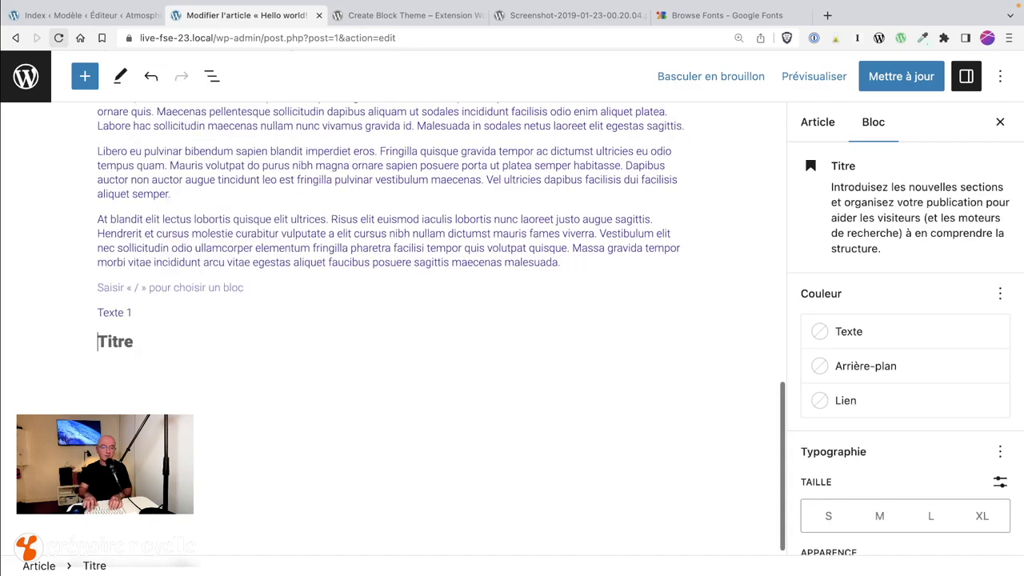
text(Mon titre)
key(Return)
text(Texte 2)
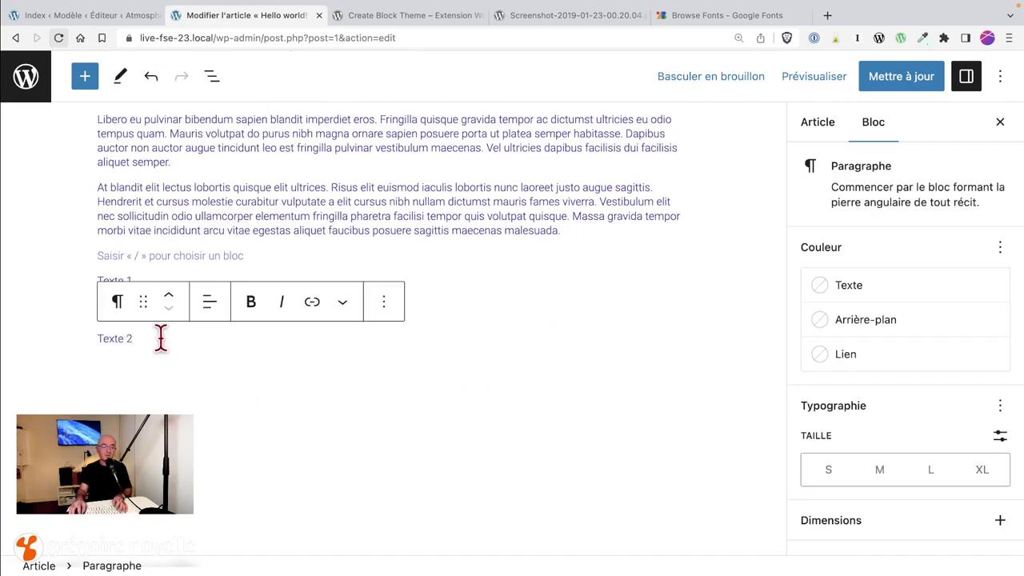
Group "Texte 1", "Mon titre" and "Texte 2" into a row (Rangée), try its justification options and centre its blocks.
drag(160, 339, 86, 283)
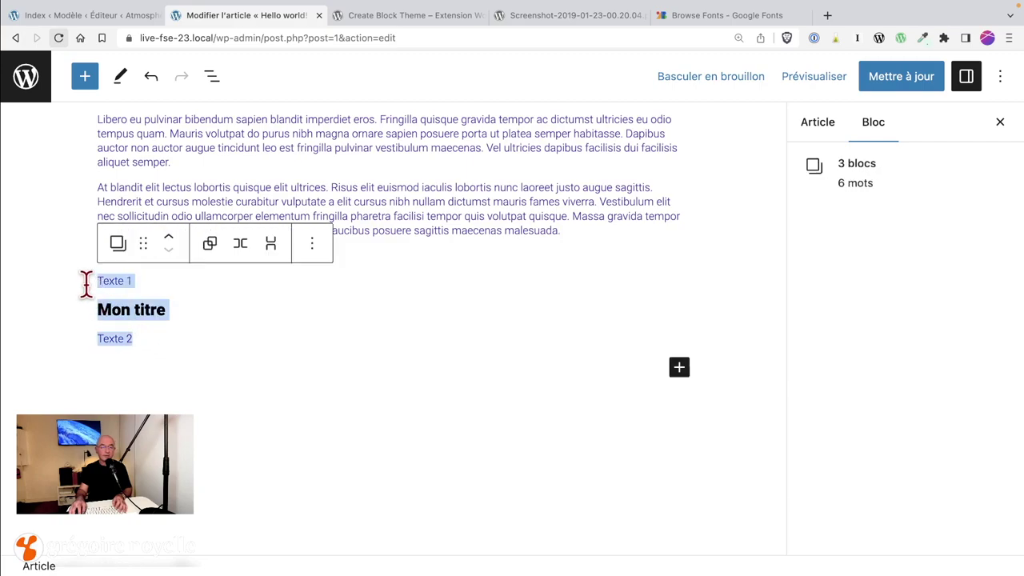
click(241, 244)
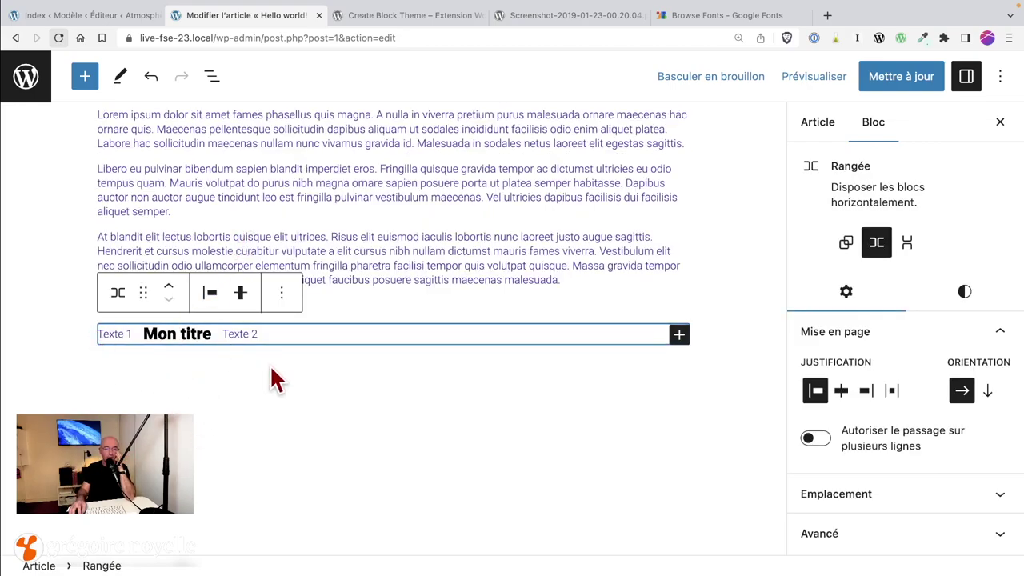
click(848, 394)
click(847, 391)
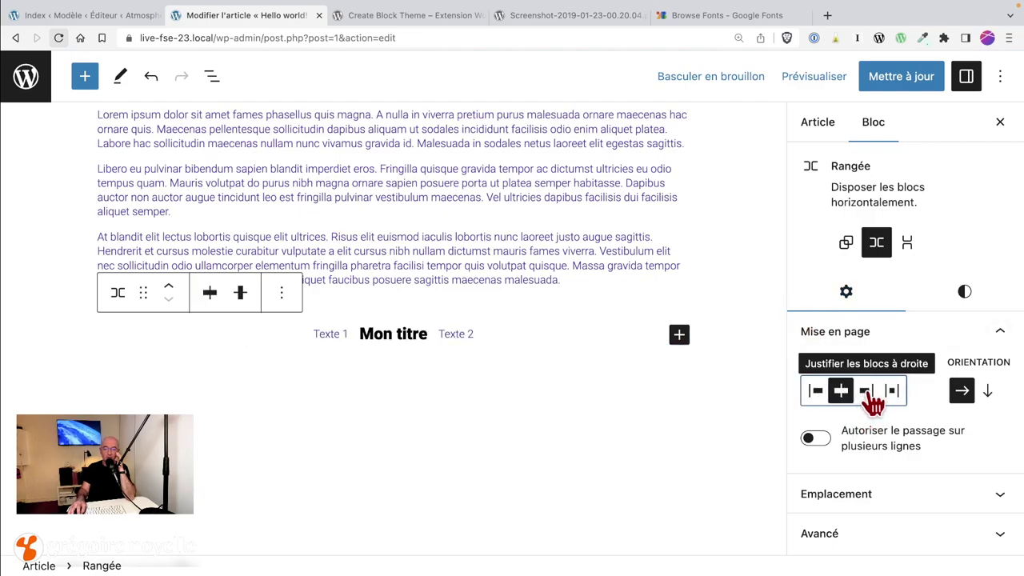
click(867, 392)
click(893, 393)
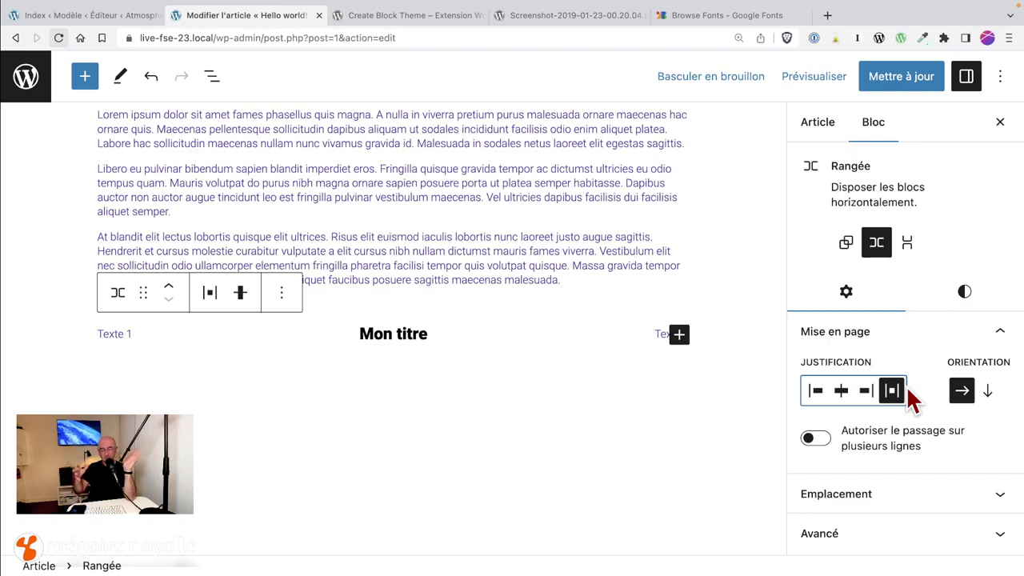
click(816, 392)
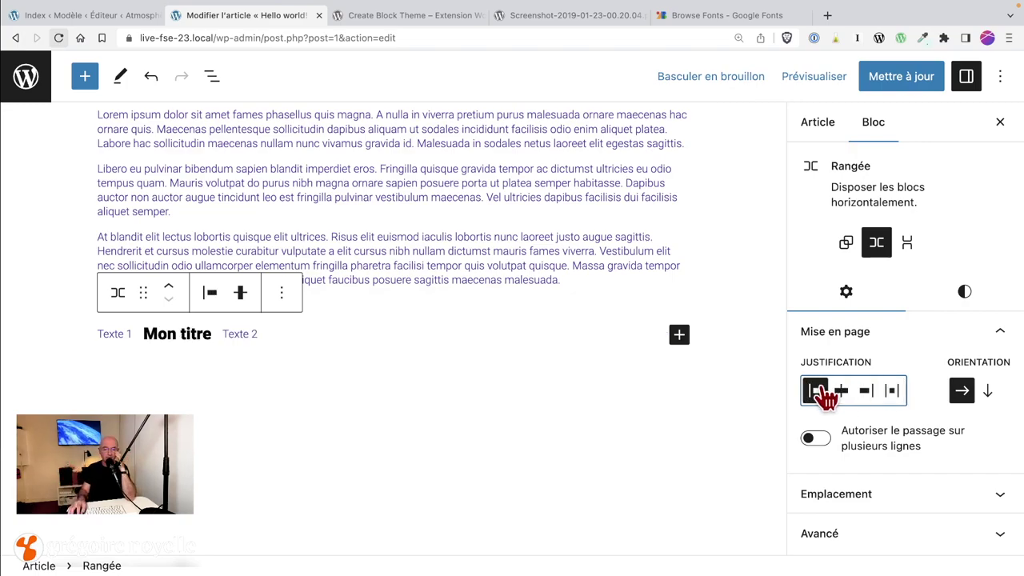
click(846, 399)
scroll(972, 442, down, 1)
scroll(974, 443, up, 1)
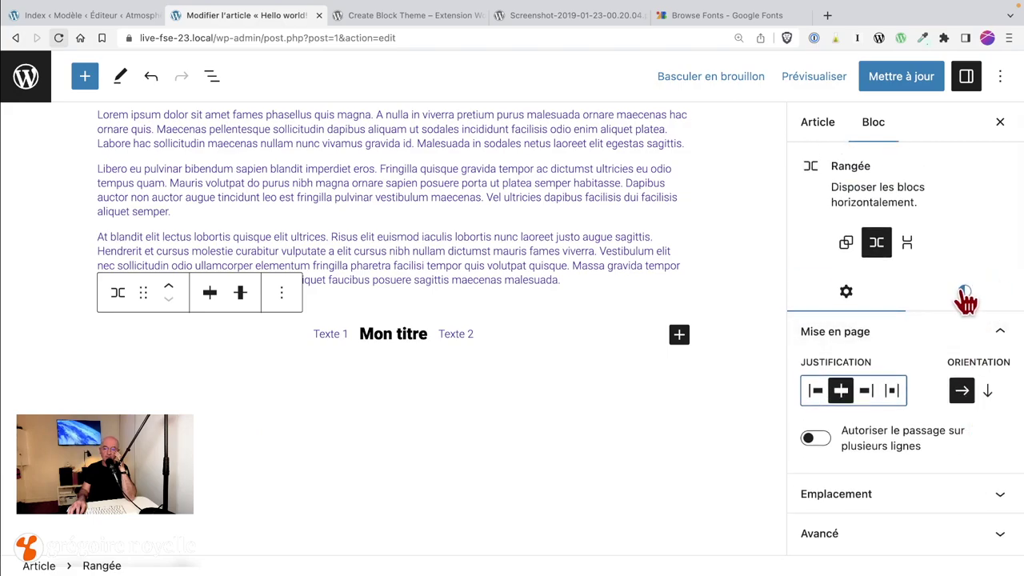
Try block spacing 0 on the row, then set it to 2.
click(965, 294)
scroll(944, 344, down, 5)
click(799, 370)
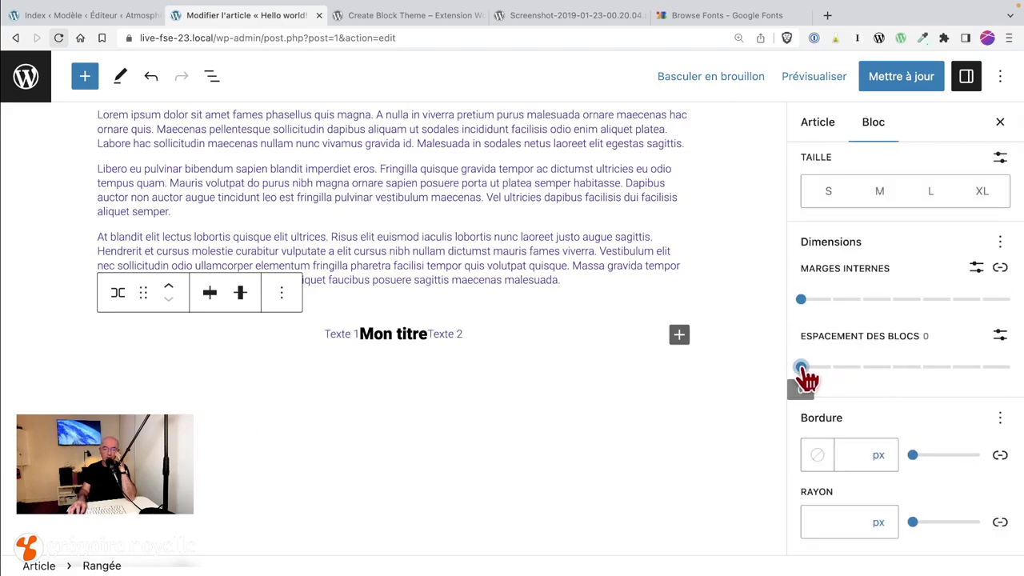
mouse_move(862, 369)
mouse_down()
mouse_move(983, 371)
mouse_move(830, 371)
mouse_move(929, 371)
mouse_move(850, 373)
mouse_move(863, 371)
mouse_up()
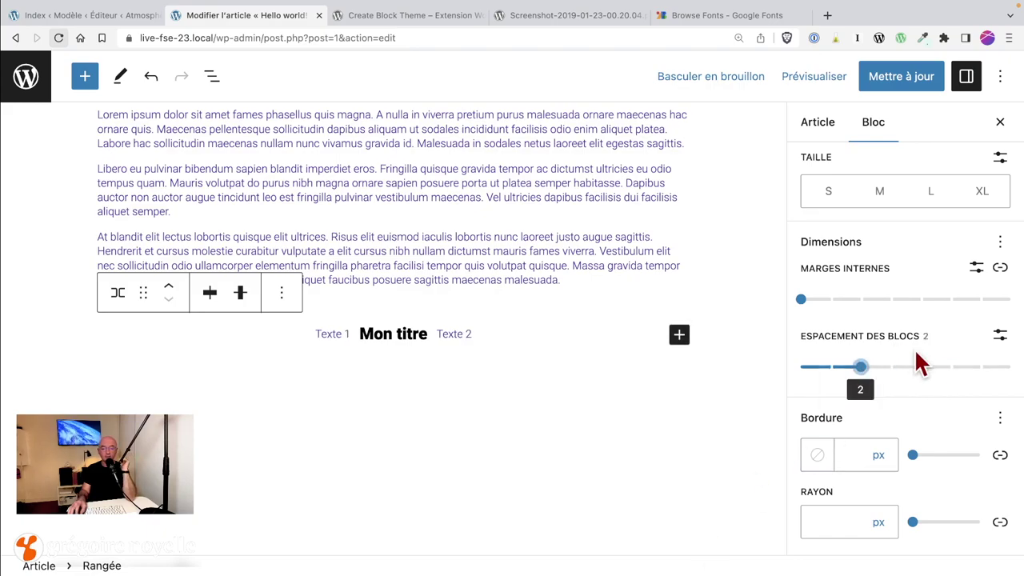
Try the row as a vertical stack (Empilement) and experiment with its block spacing.
scroll(908, 280, up, 5)
click(912, 244)
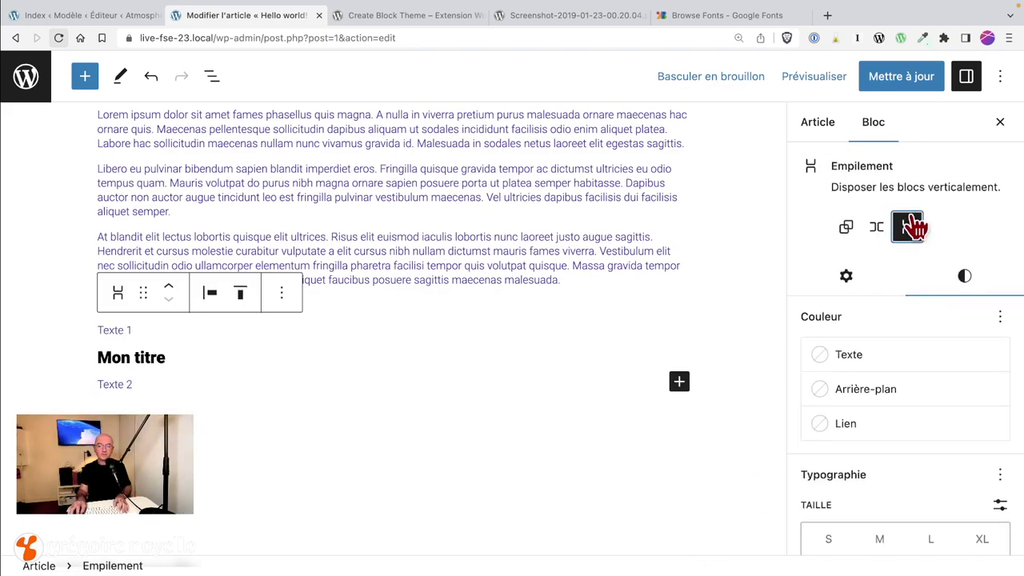
scroll(908, 433, down, 5)
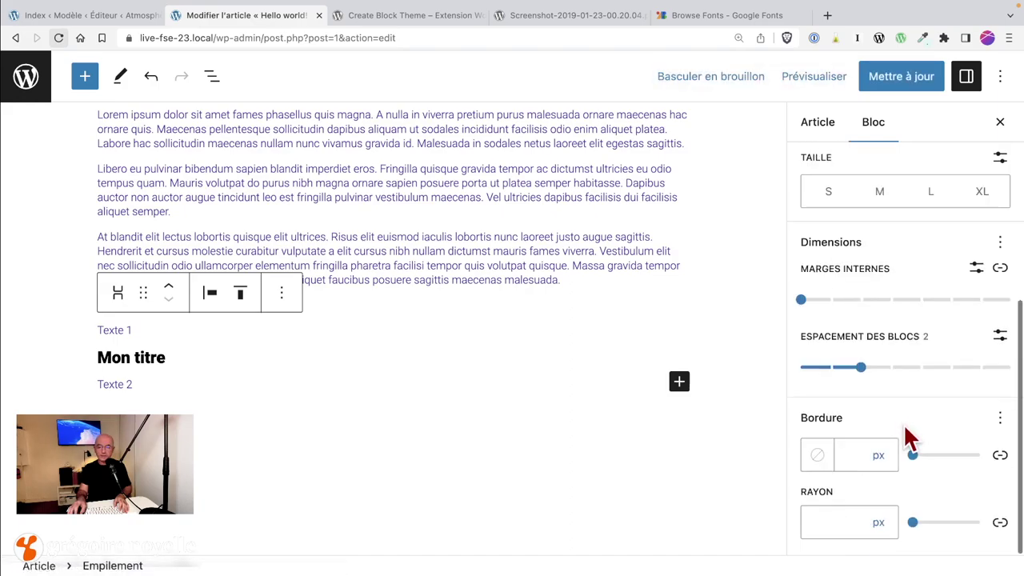
mouse_move(862, 372)
mouse_down()
mouse_move(811, 384)
mouse_move(948, 389)
mouse_move(769, 379)
mouse_move(955, 382)
mouse_move(882, 376)
mouse_up()
scroll(882, 371, up, 5)
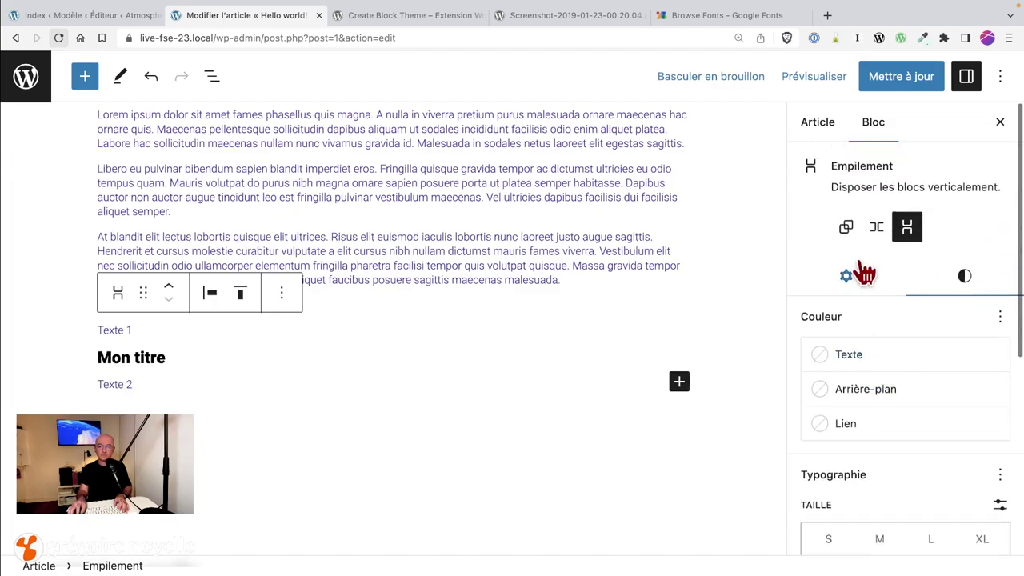
Convert the stack into a standard group (Groupe) and lower its block spacing.
click(845, 227)
scroll(880, 400, down, 3)
drag(864, 523, 836, 528)
scroll(971, 373, up, 5)
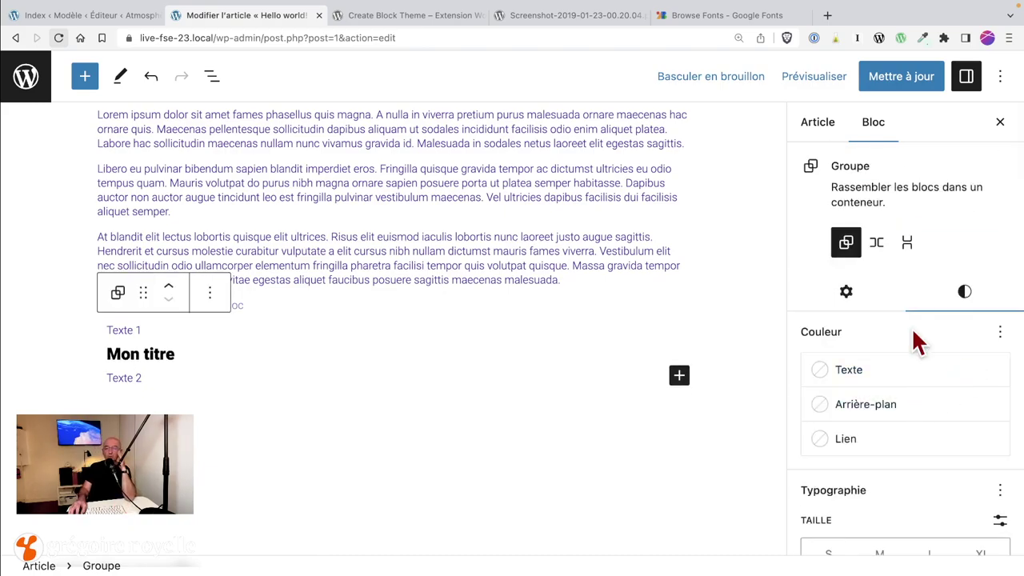
Show the article's block list, check the group's layout settings and give the group the theme's light green background.
click(212, 76)
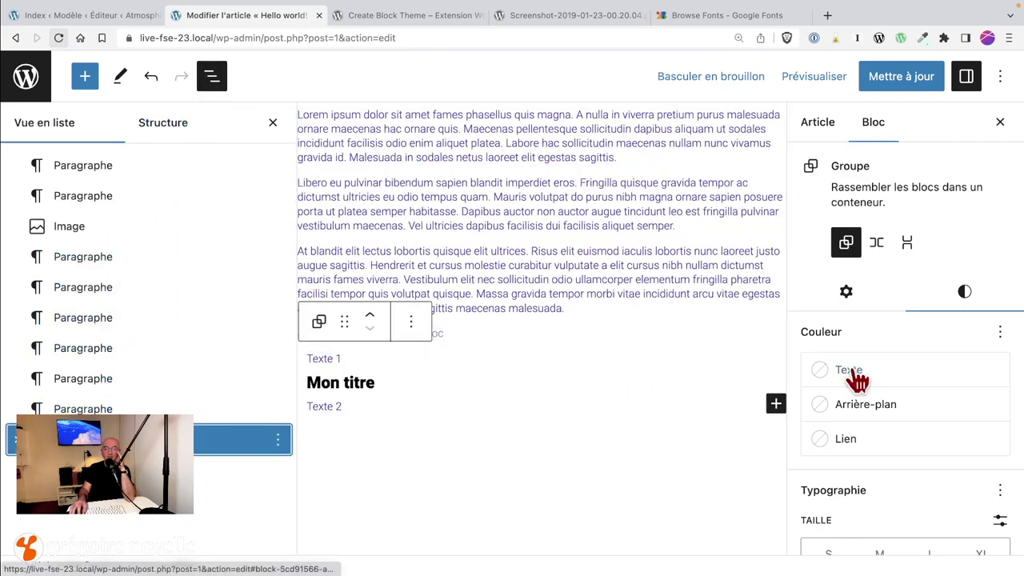
click(846, 293)
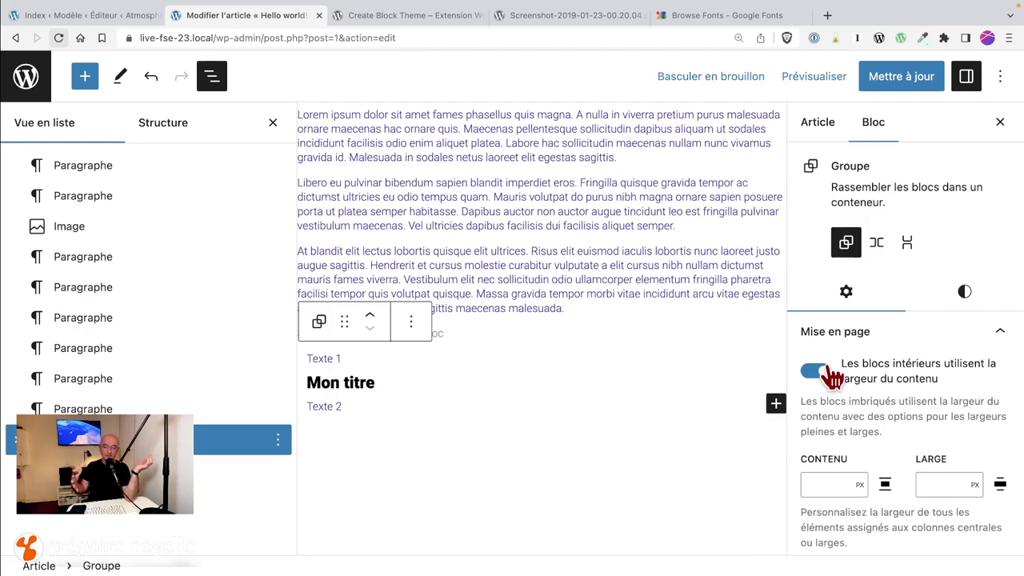
scroll(880, 400, down, 5)
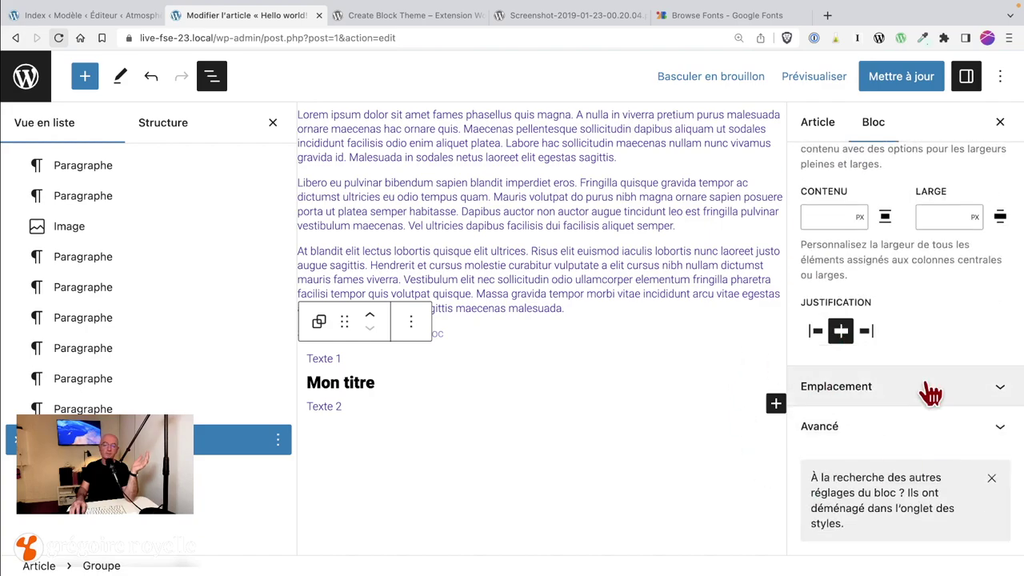
scroll(880, 394, up, 5)
click(968, 302)
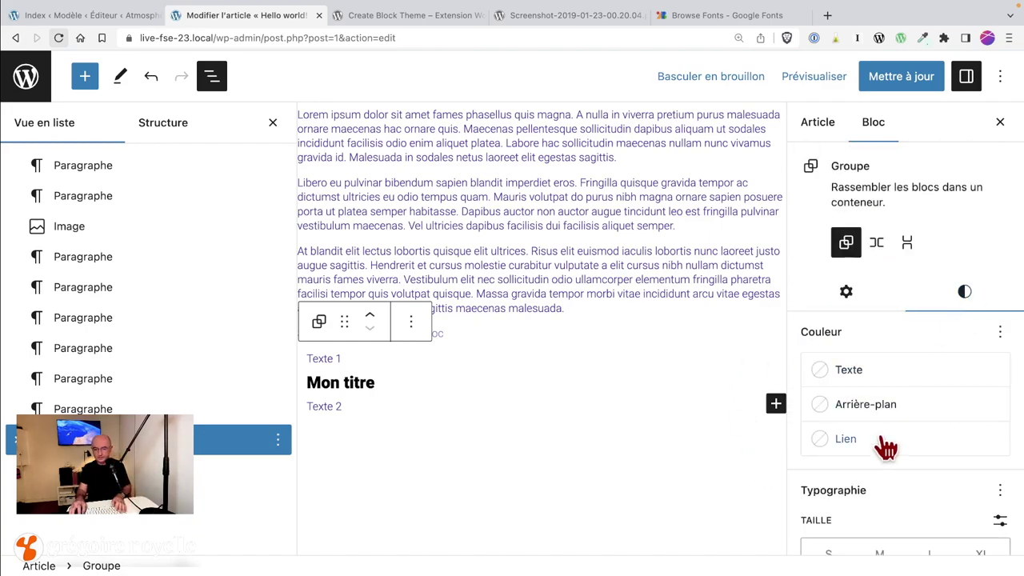
click(864, 404)
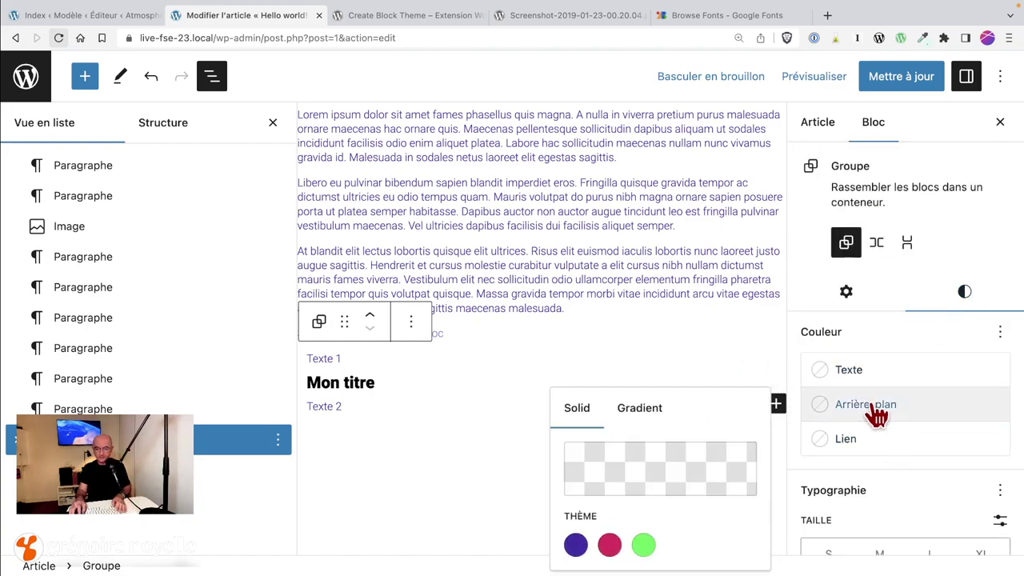
click(643, 544)
click(947, 356)
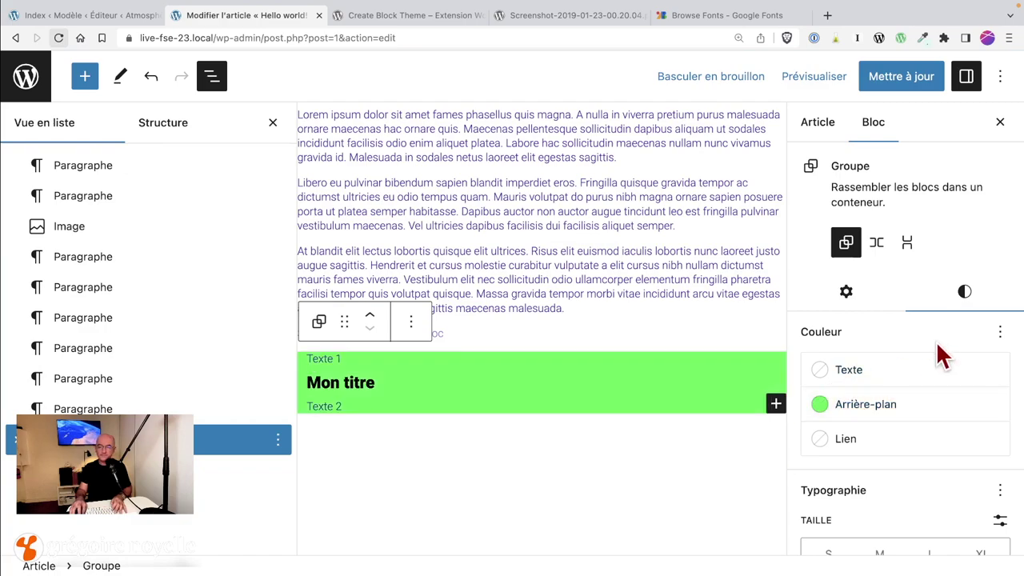
Set the green group's content width (Contenu) to 400 px and its wide width (Large) to 800 px.
scroll(922, 352, down, 3)
scroll(920, 400, up, 3)
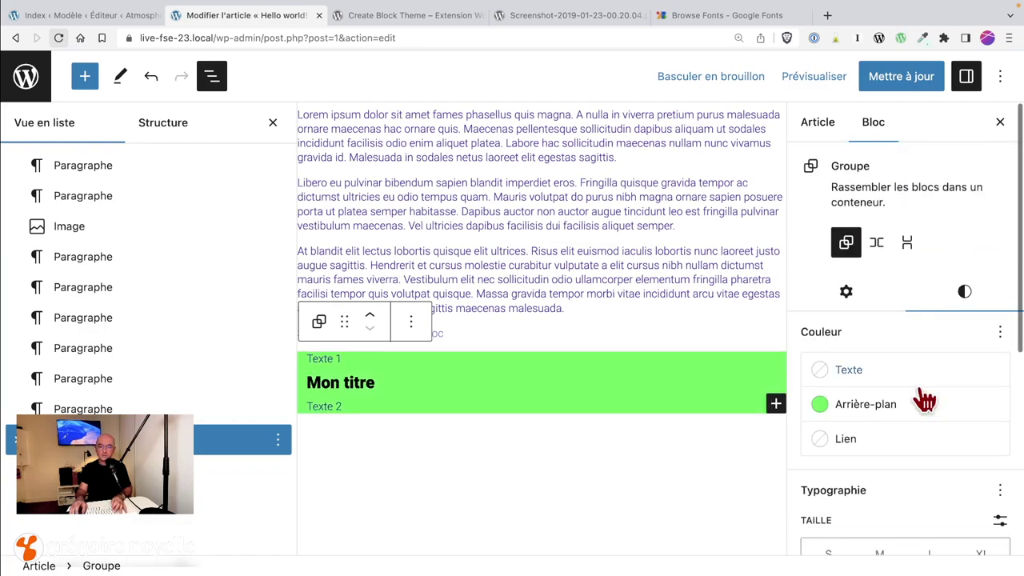
click(844, 295)
click(846, 483)
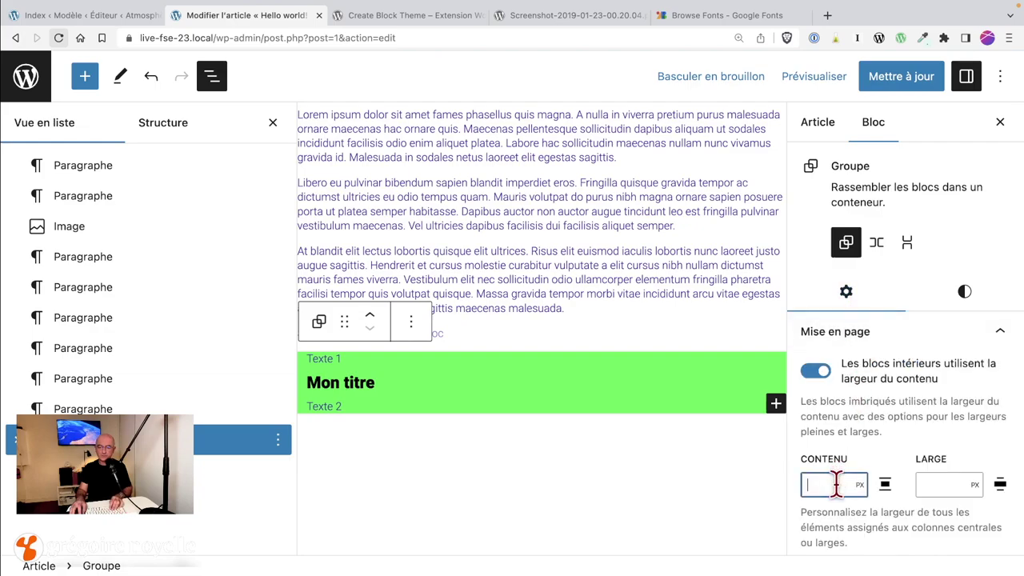
text(400)
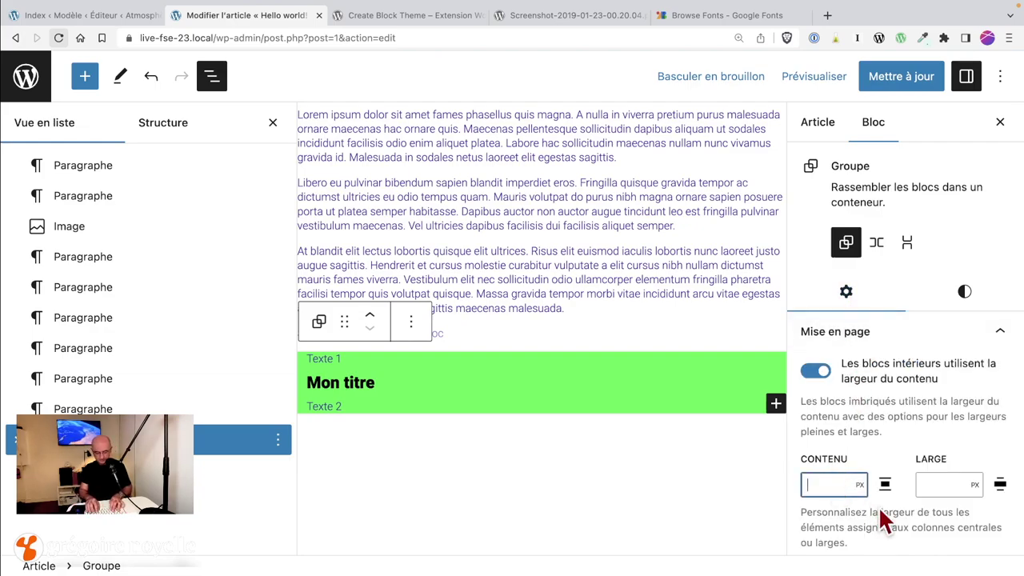
key(Tab)
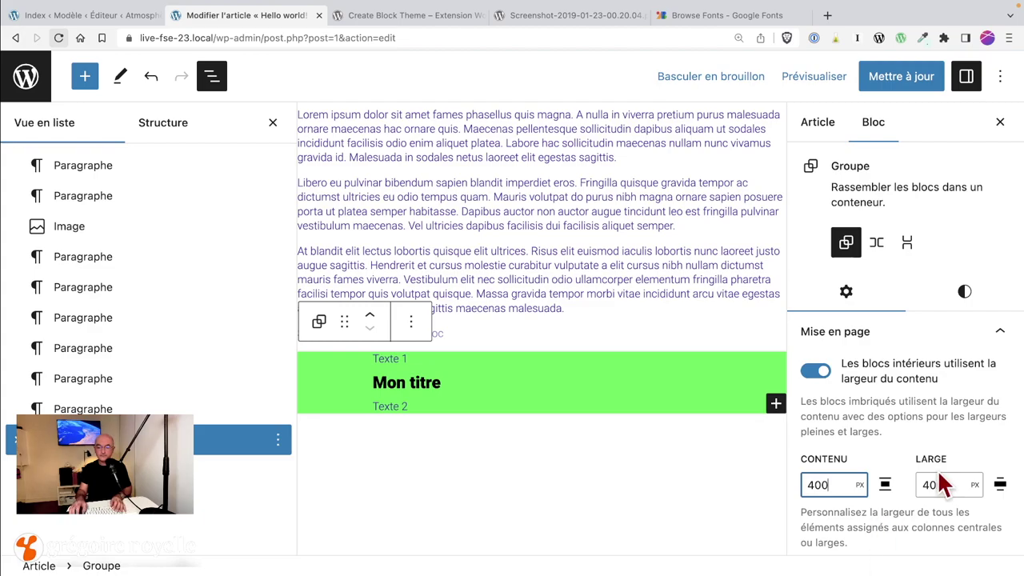
scroll(897, 472, down, 1)
text(800)
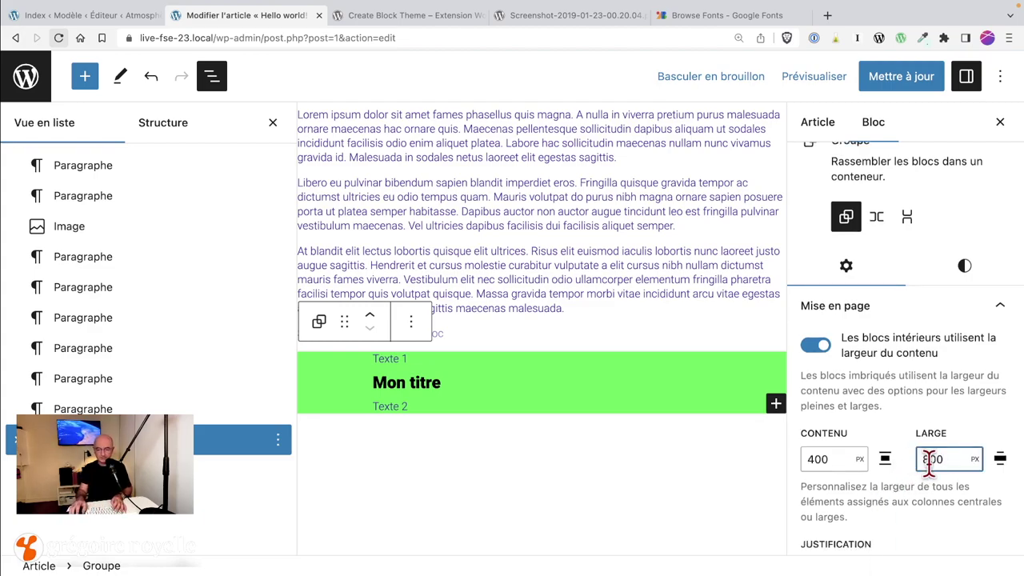
scroll(926, 479, down, 3)
scroll(932, 480, up, 3)
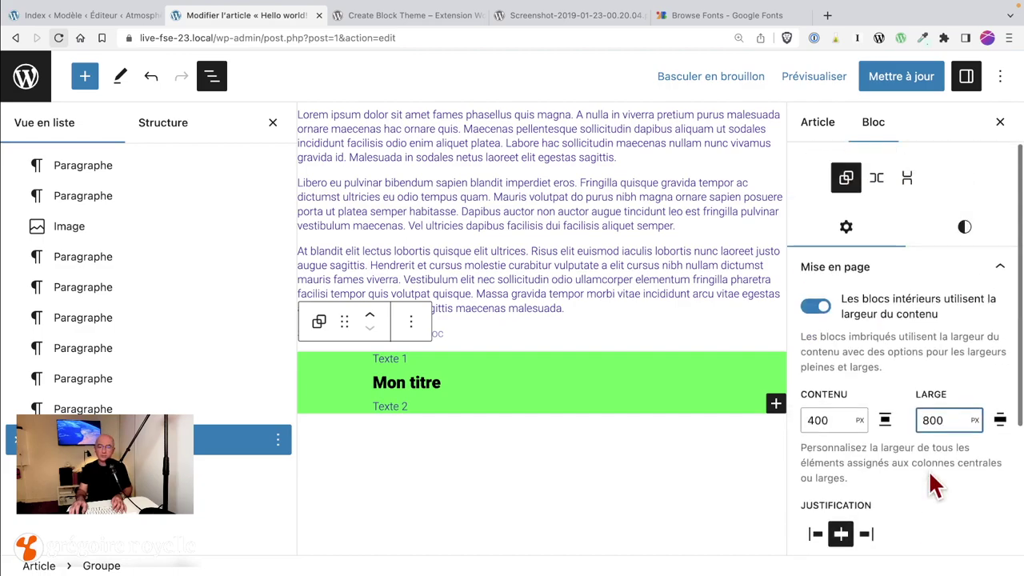
Set the green group's inner margins (Marges internes) to 4.
click(964, 262)
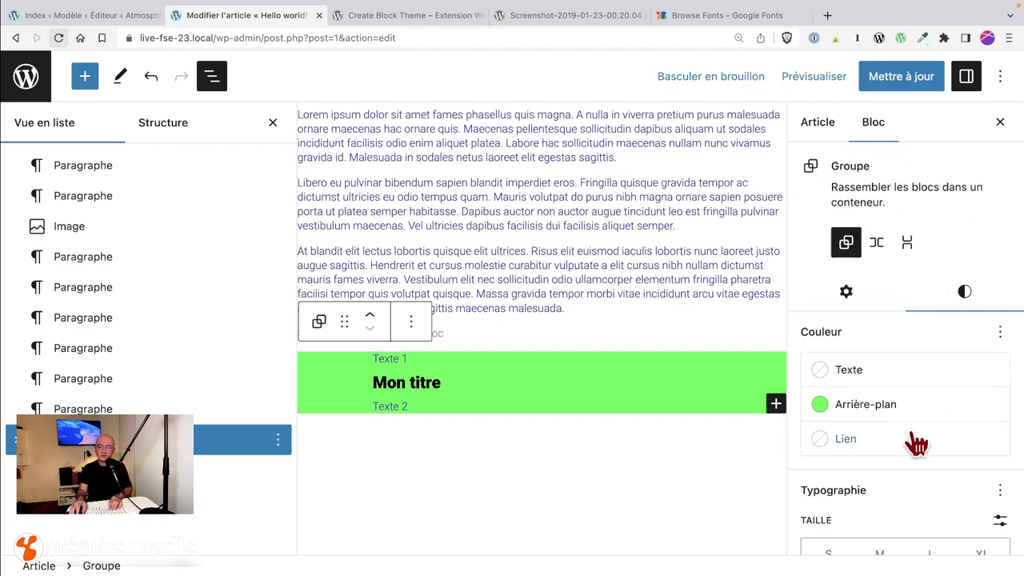
scroll(916, 441, down, 1)
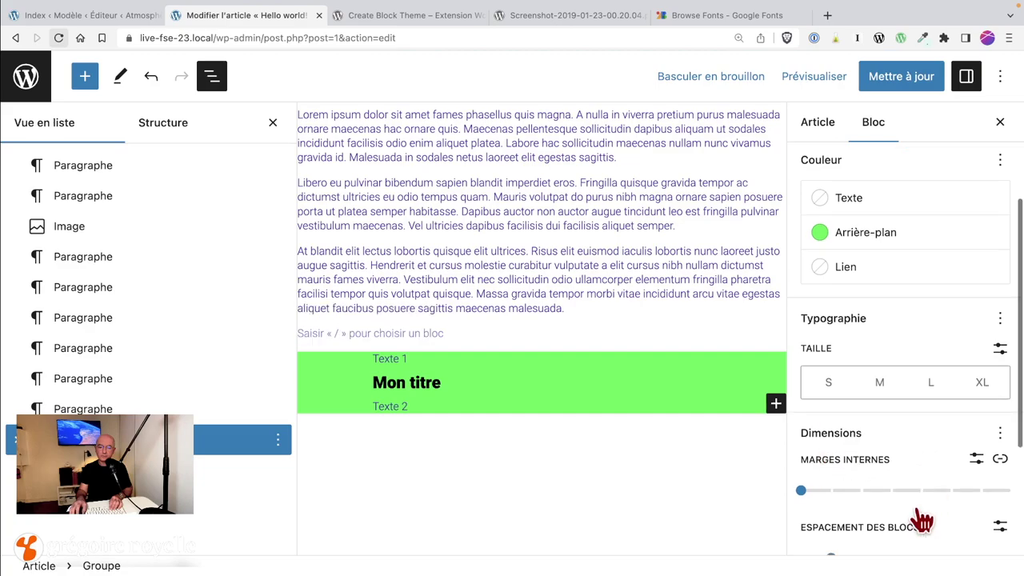
scroll(920, 448, down, 1)
click(1000, 416)
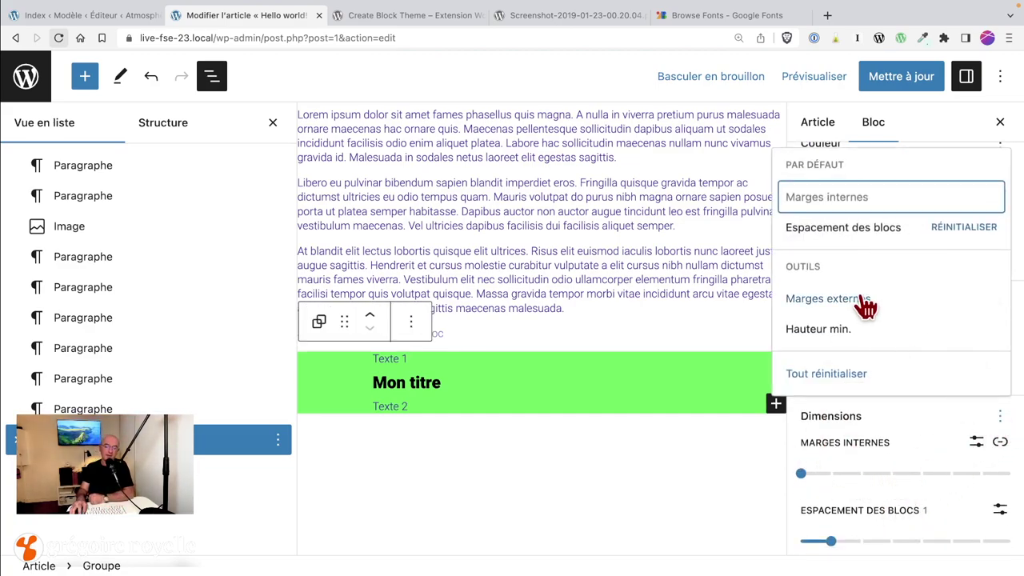
click(887, 439)
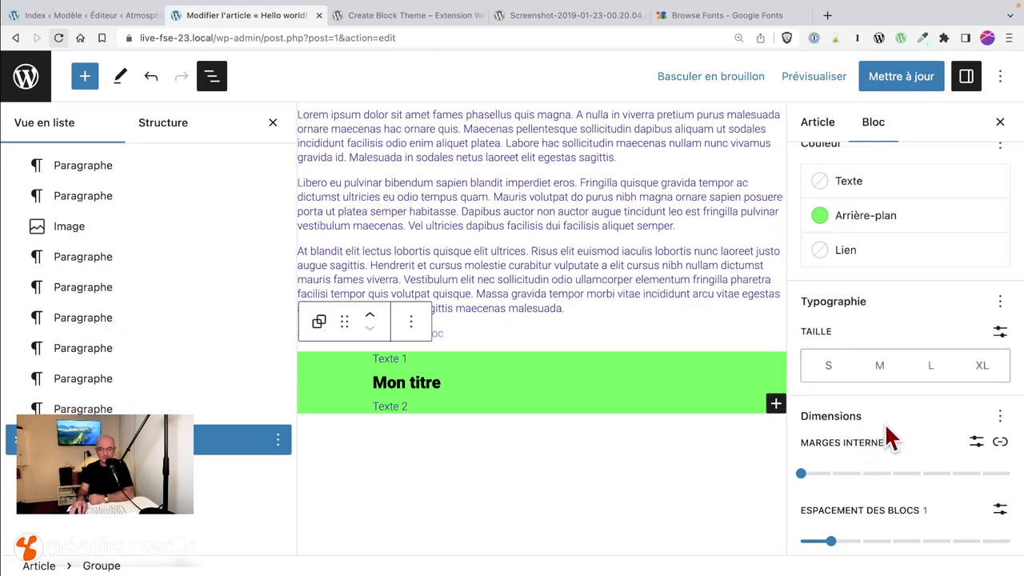
drag(801, 474, 920, 475)
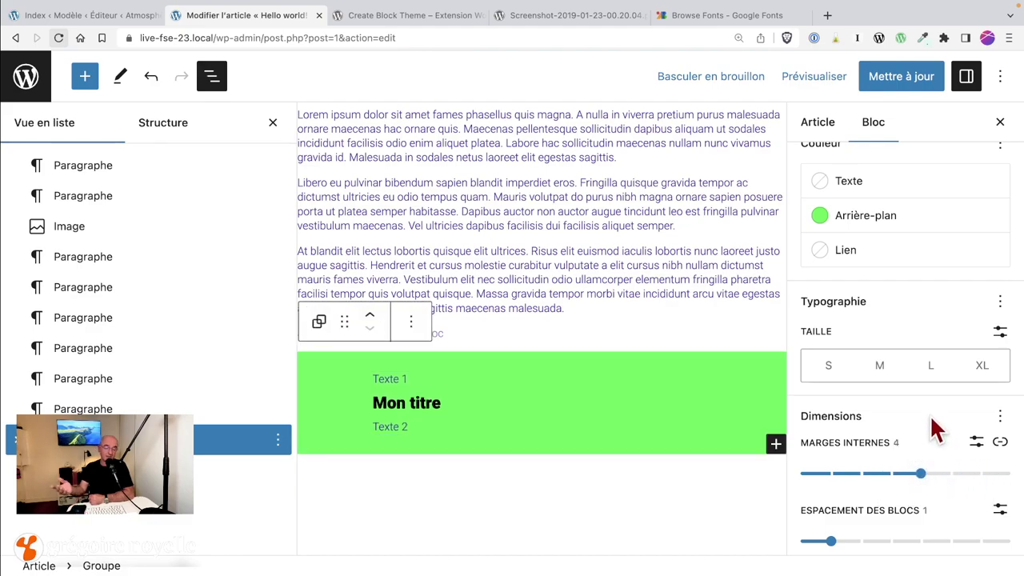
Convert the green group into a row (Rangée) and justify its blocks to the centre.
scroll(903, 338, up, 5)
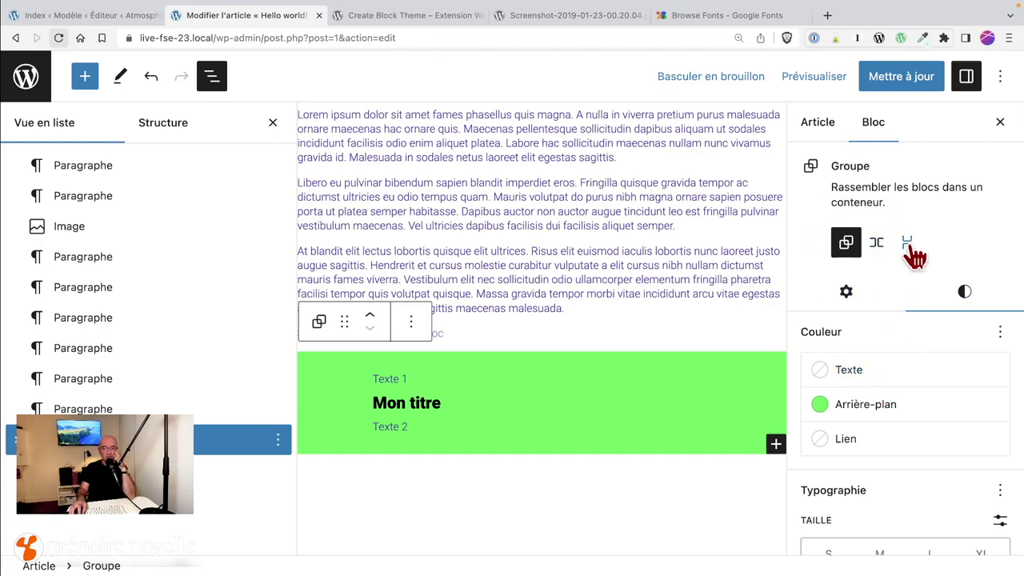
click(907, 243)
click(877, 227)
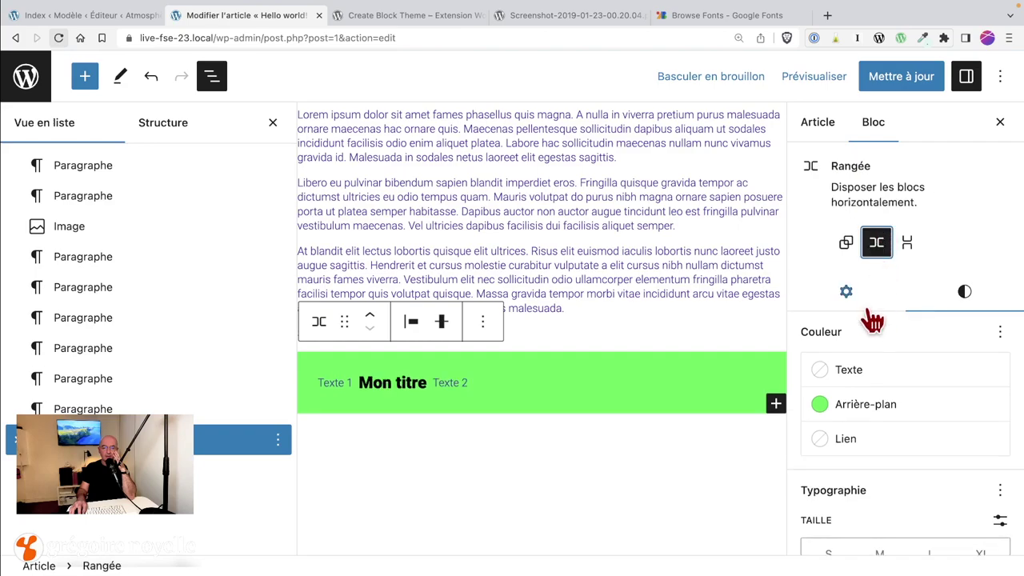
scroll(855, 424, down, 5)
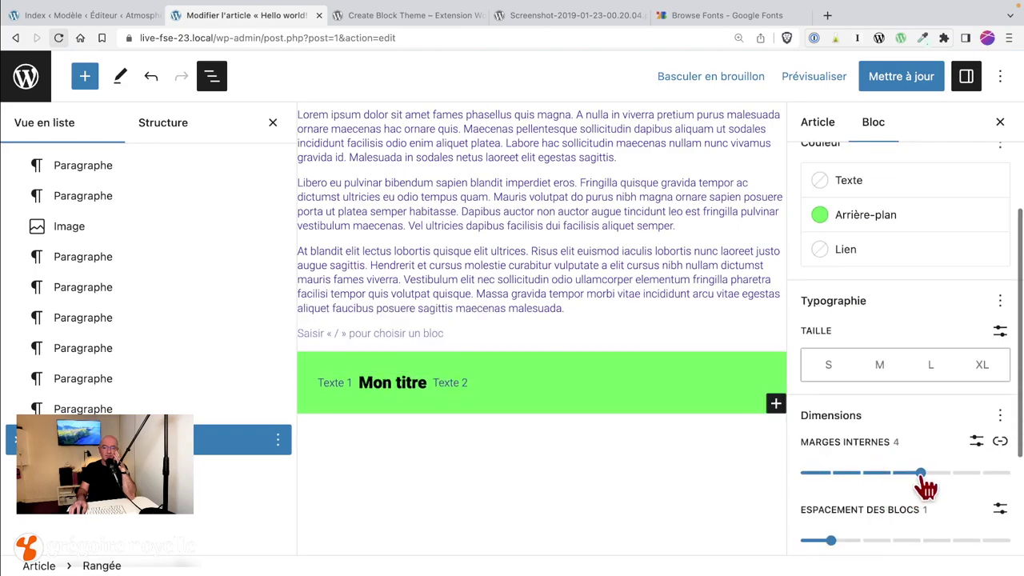
scroll(866, 472, up, 5)
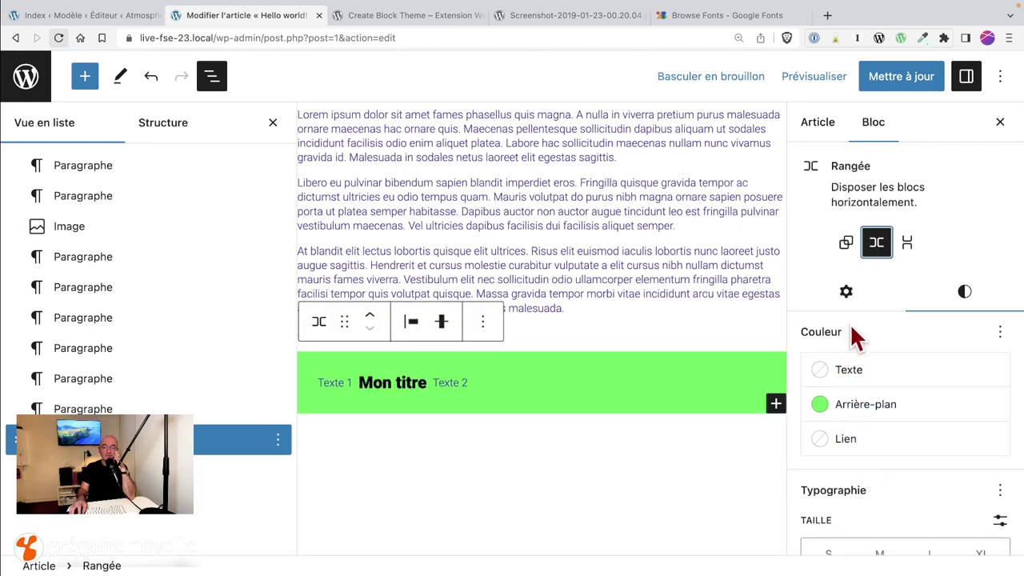
click(850, 293)
click(841, 392)
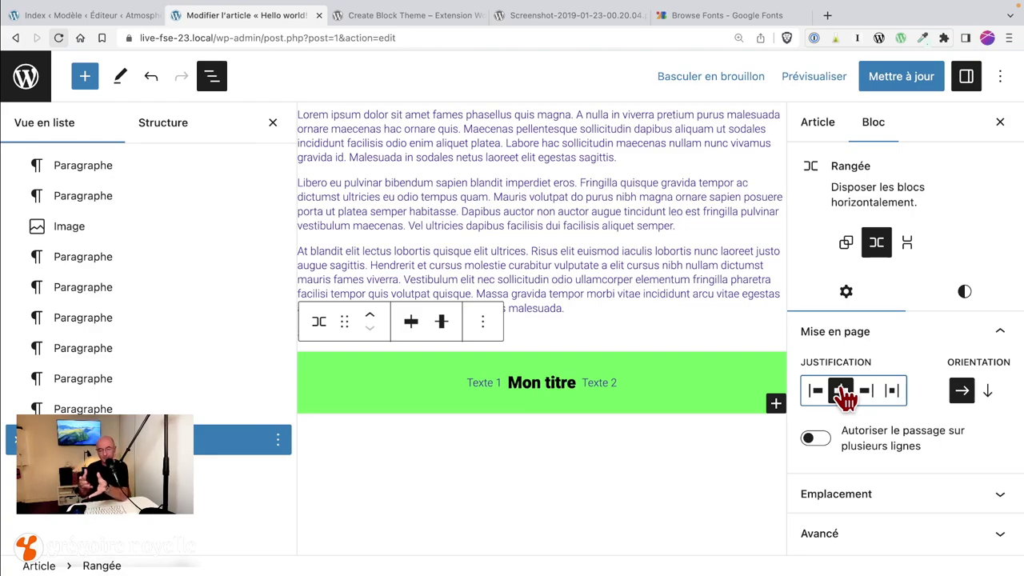
Save the article and show its article-level settings.
key(super+s)
click(1000, 76)
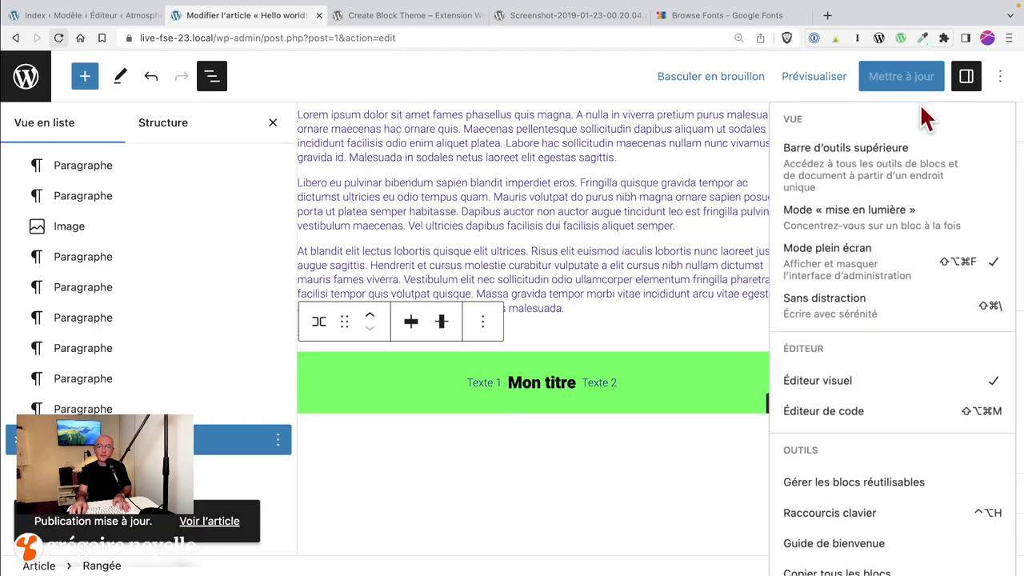
click(676, 193)
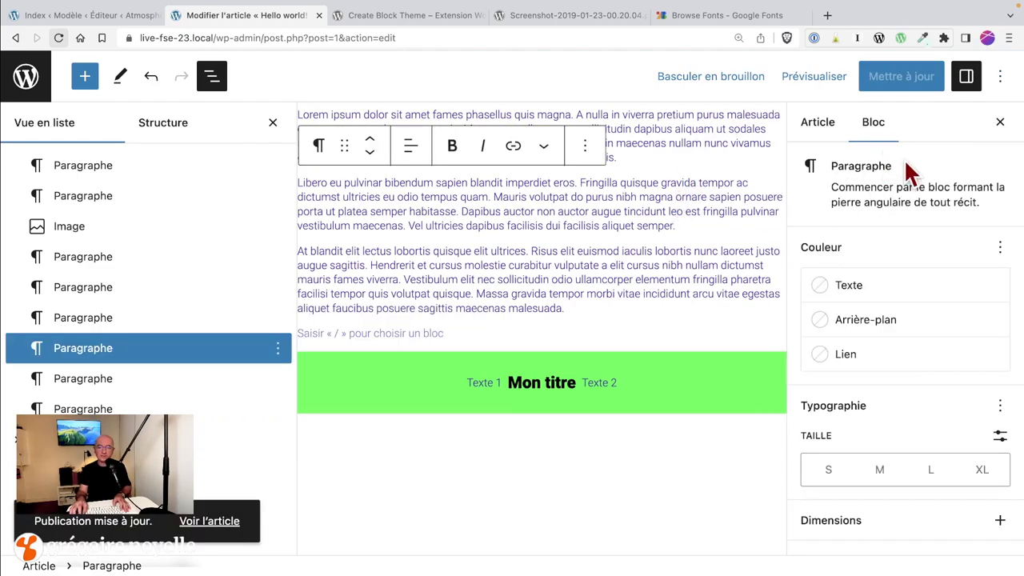
click(824, 128)
Switch to the site editor and check the extra options offered for the global styles.
click(108, 18)
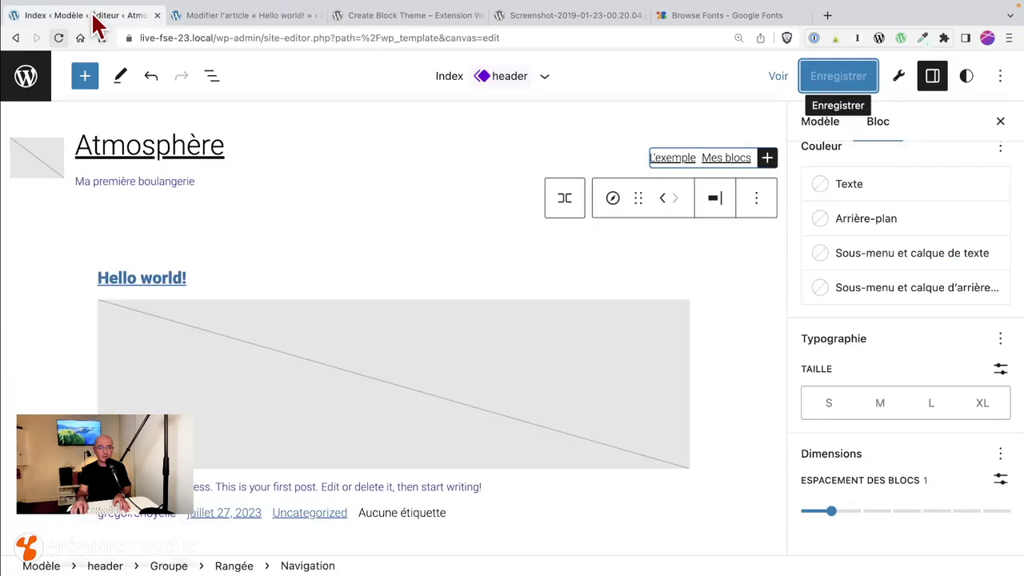
click(970, 77)
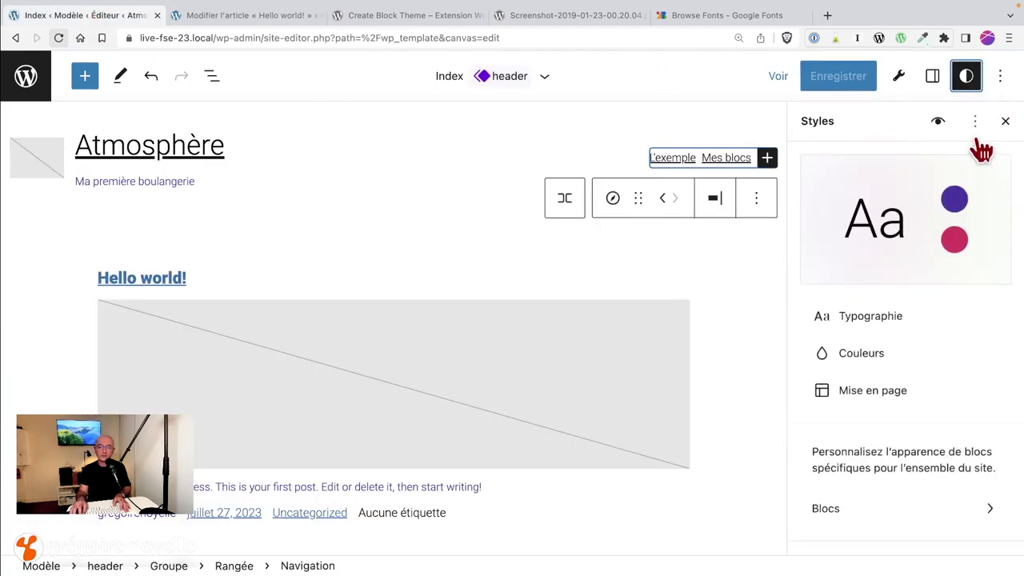
click(975, 121)
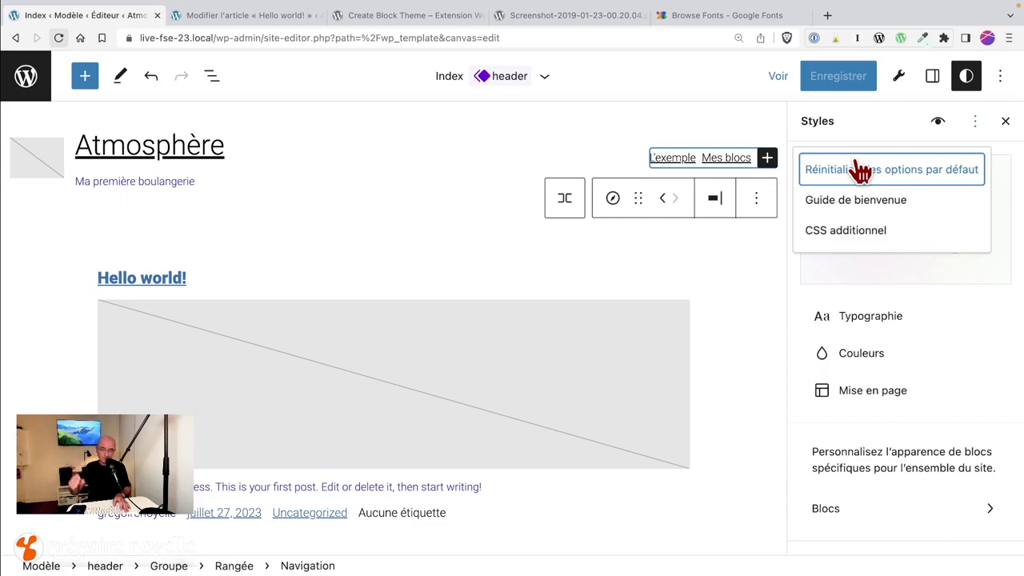
click(721, 286)
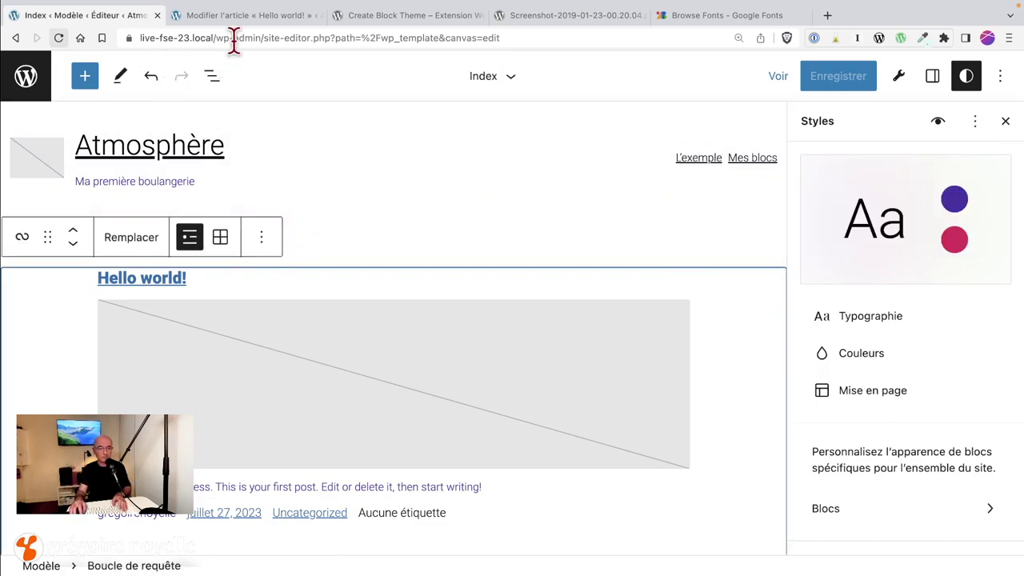
Leave the article for the Create Block Theme page and save the site's modifications into the theme with Actualiser Thème Atmosphère.
click(247, 18)
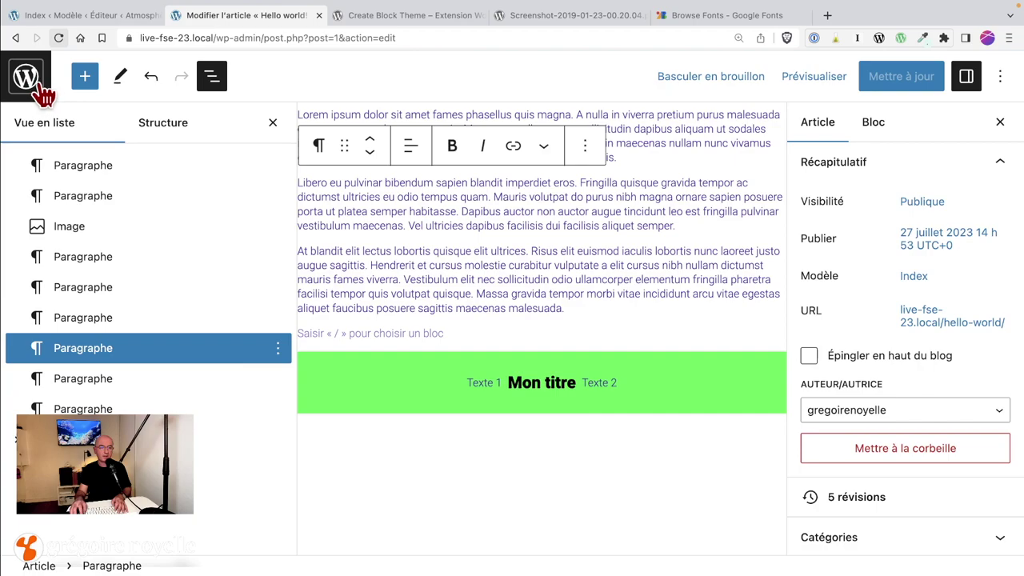
click(12, 90)
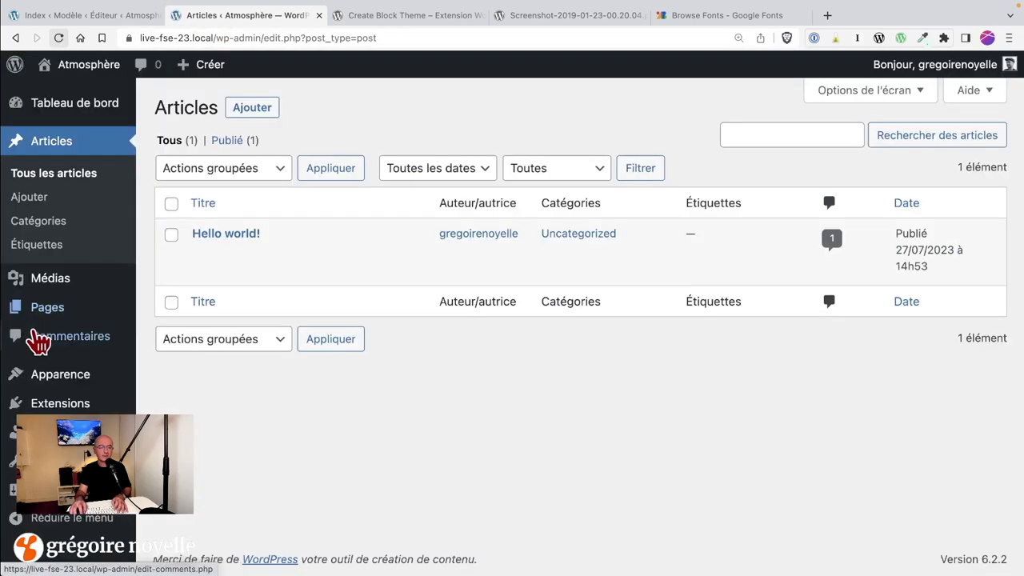
mouse_move(17, 376)
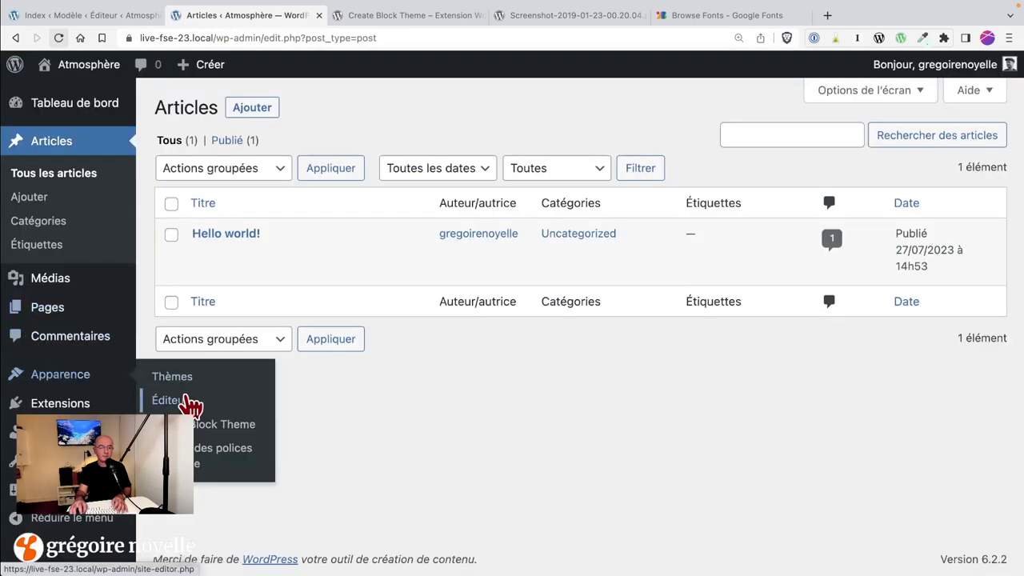
click(221, 424)
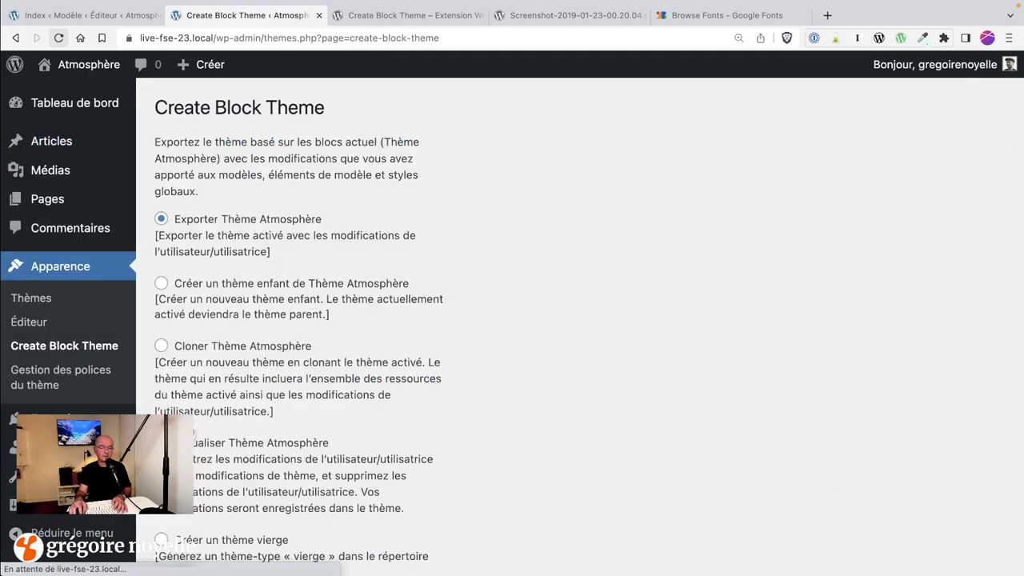
scroll(221, 424, down, 3)
scroll(169, 319, down, 3)
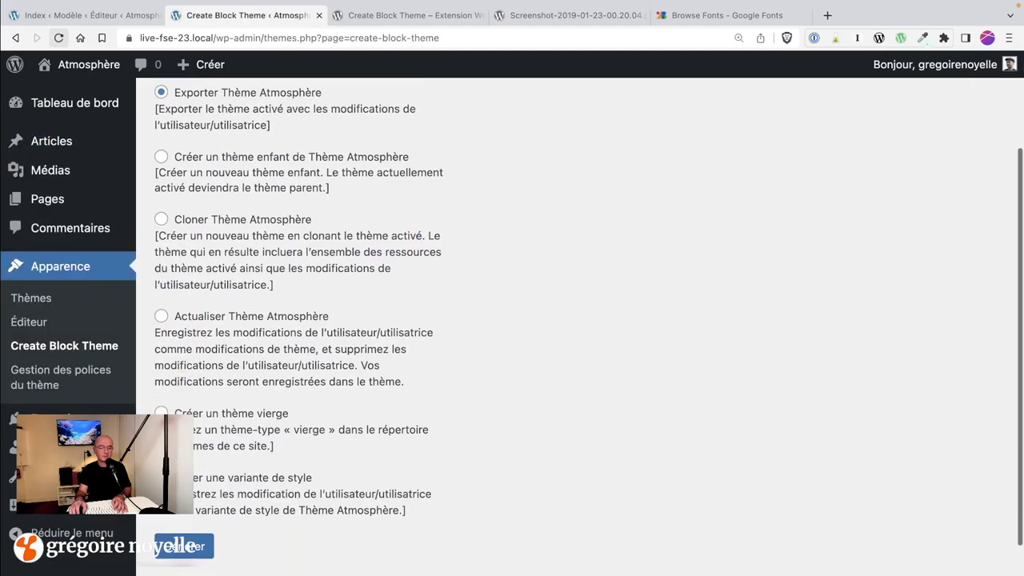
click(161, 308)
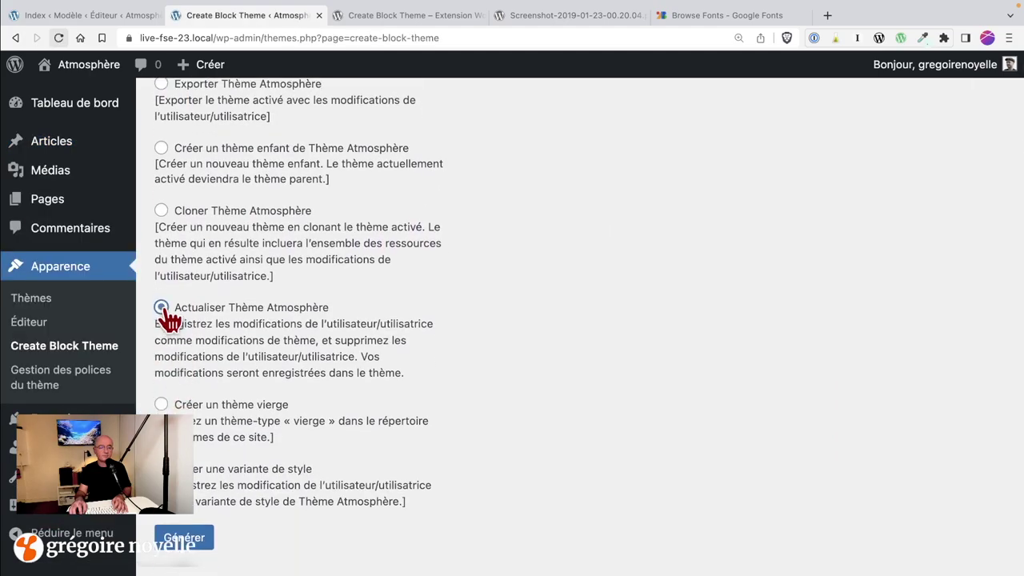
click(184, 538)
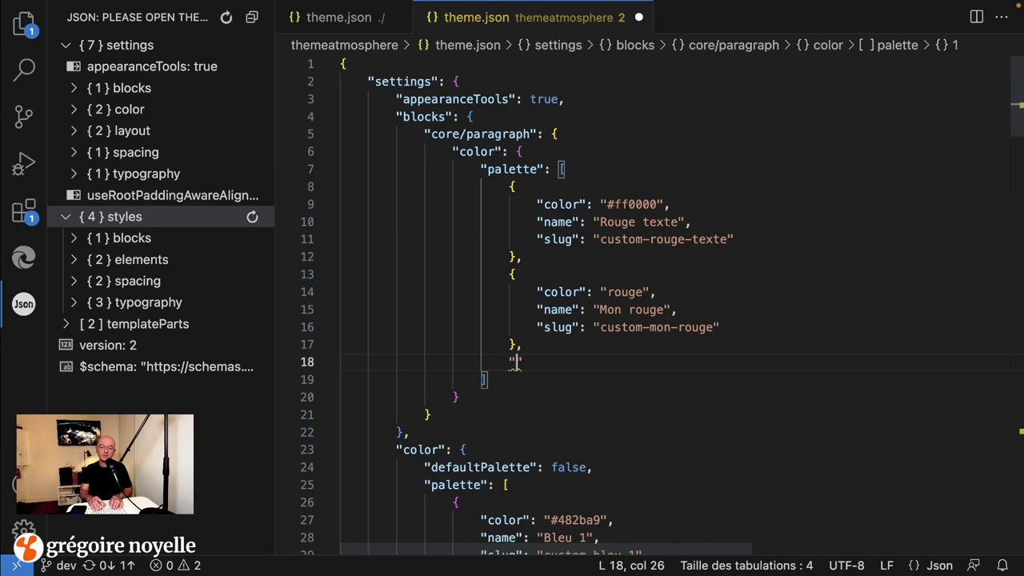
Add a third entry with the color "vert" to the core/paragraph palette in themeatmosphere's theme.json.
key(BackSpace)
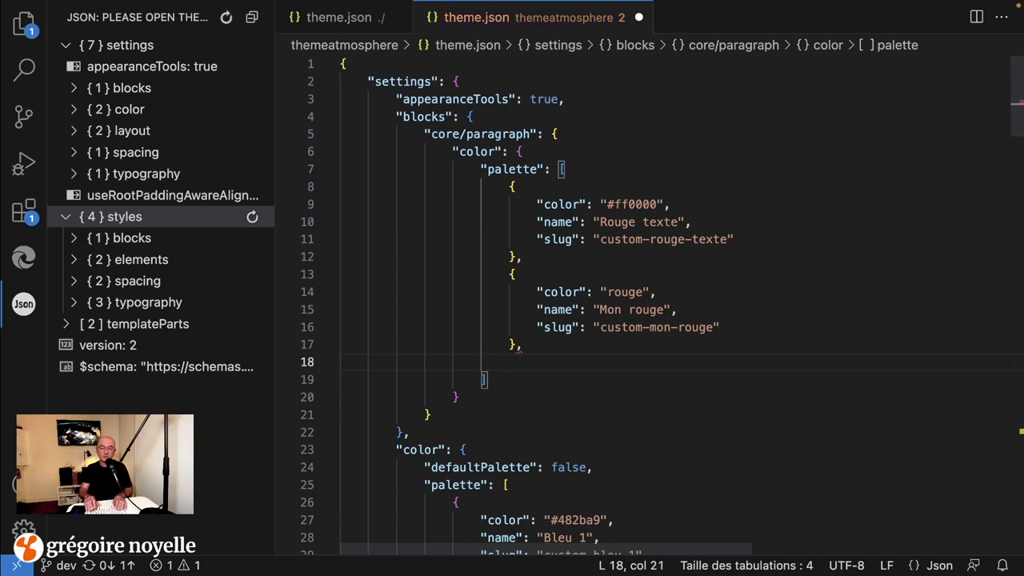
key(BackSpace)
key(BackSpace)
key(BackSpace)
key(Return)
text({)
key(Return)
text(")
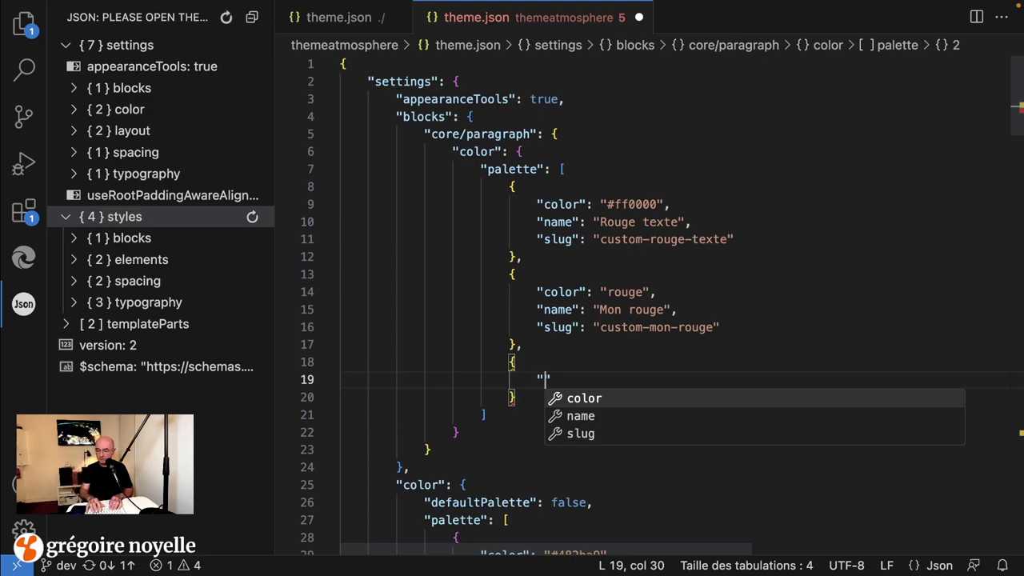
key(Return)
text(vert",)
key(Return)
Give the new green palette entry the name "Mon vert".
text(")
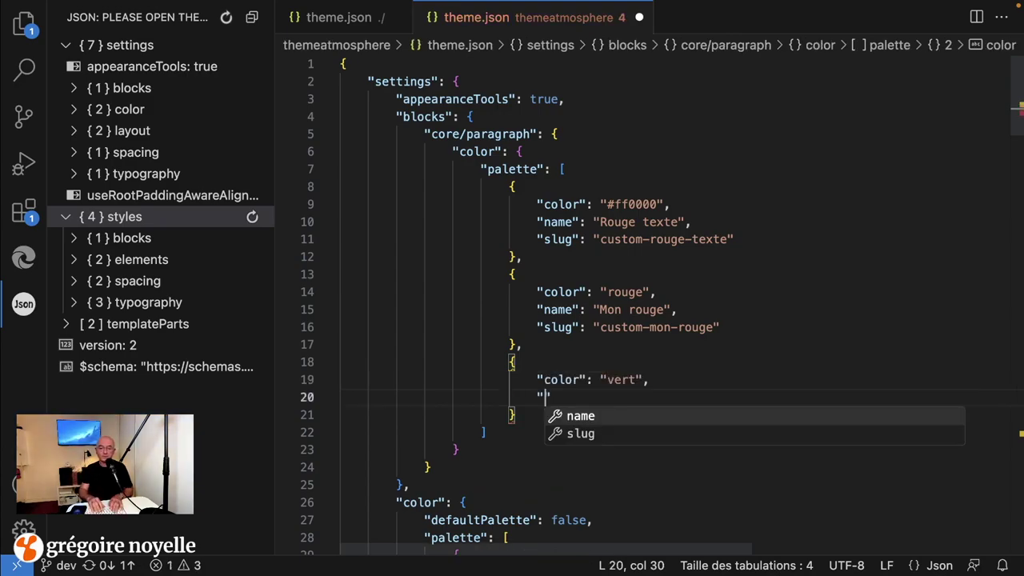
text(na)
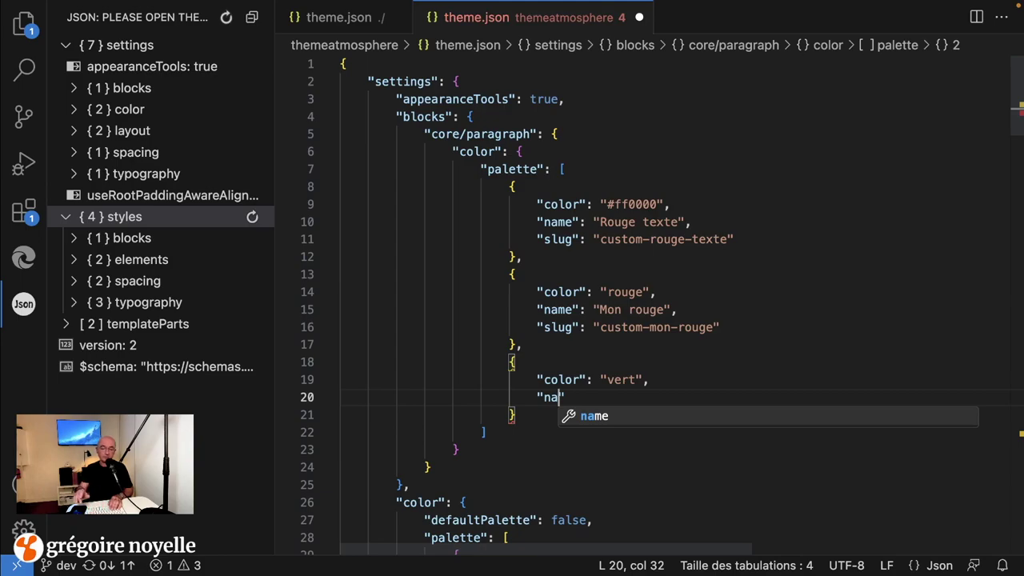
key(Return)
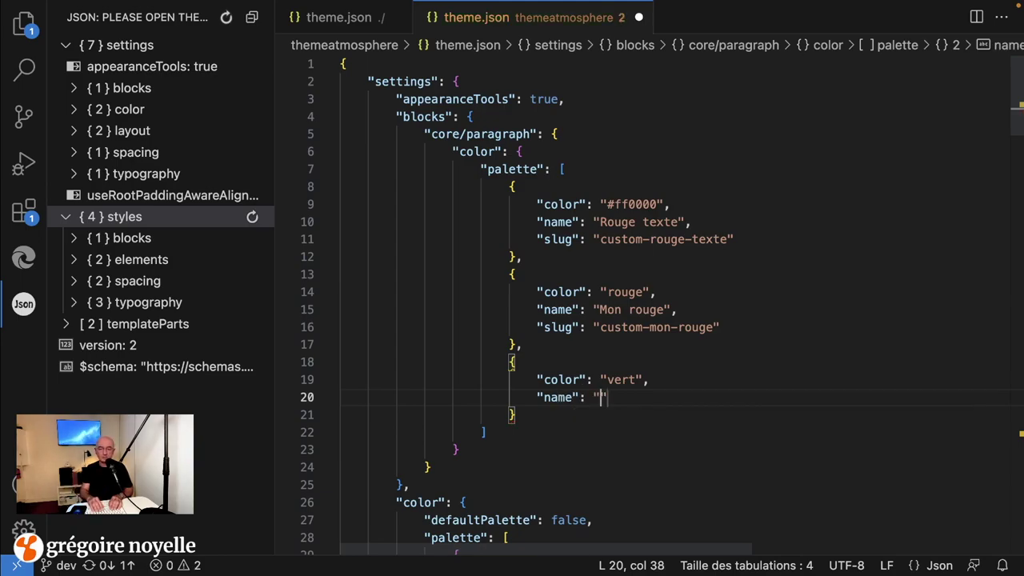
text(Mon r)
key(BackSpace)
key(BackSpace)
key(BackSpace)
text(vert",)
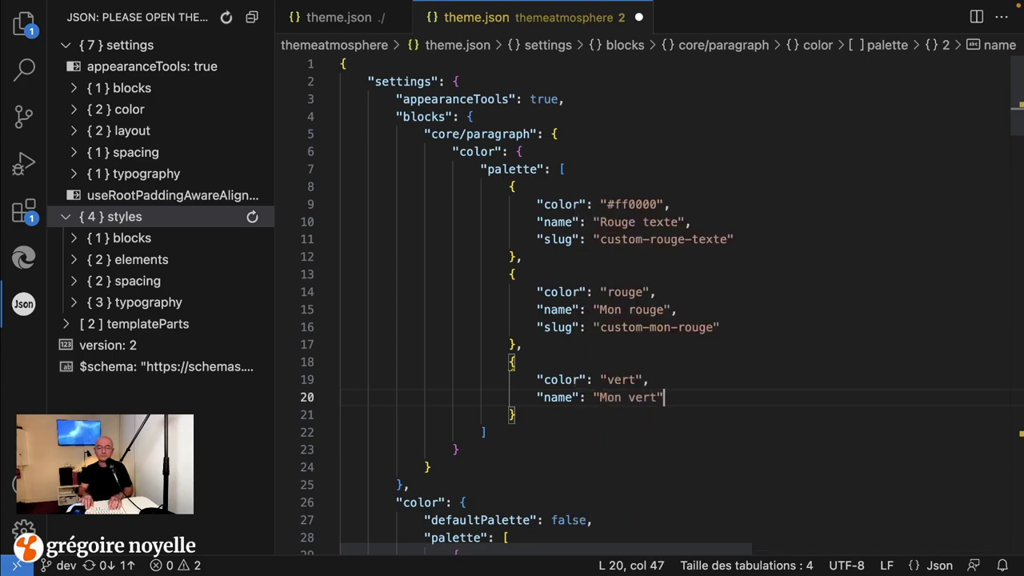
Add the slug "custom-mon-vert" to the green entry of the core/paragraph palette.
key(Return)
text("s)
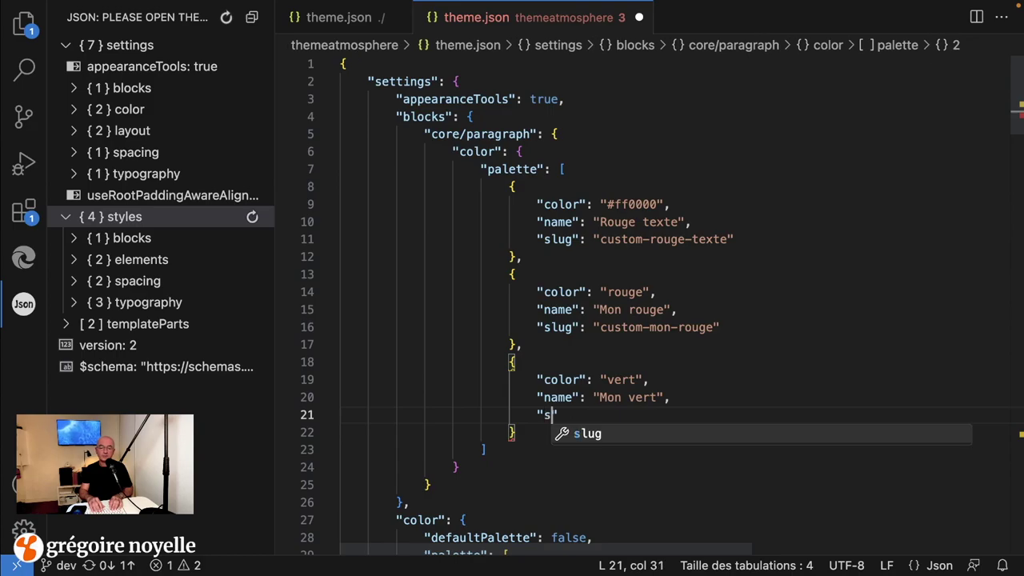
key(Tab)
text(custom-mon)
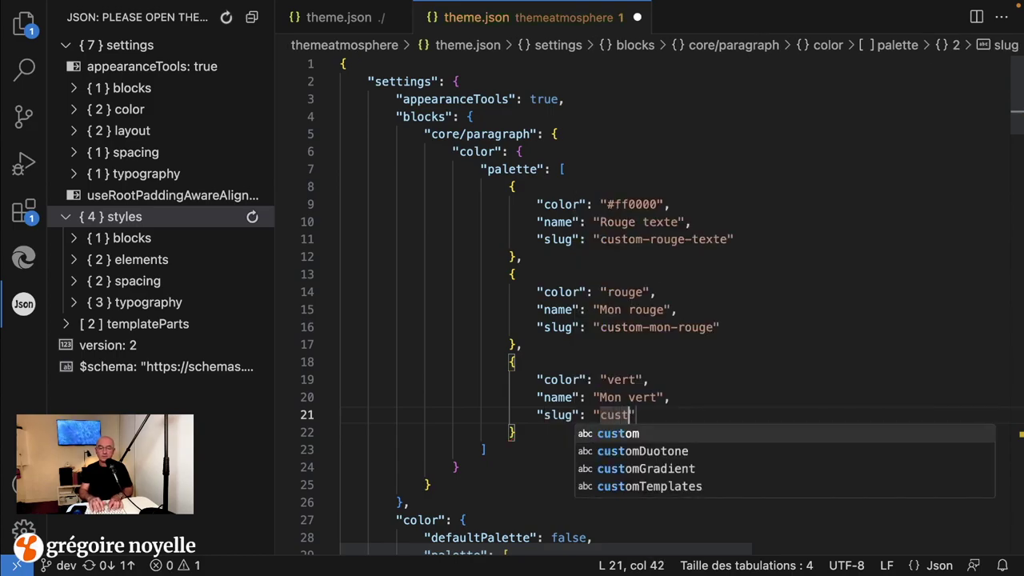
text(-vert)
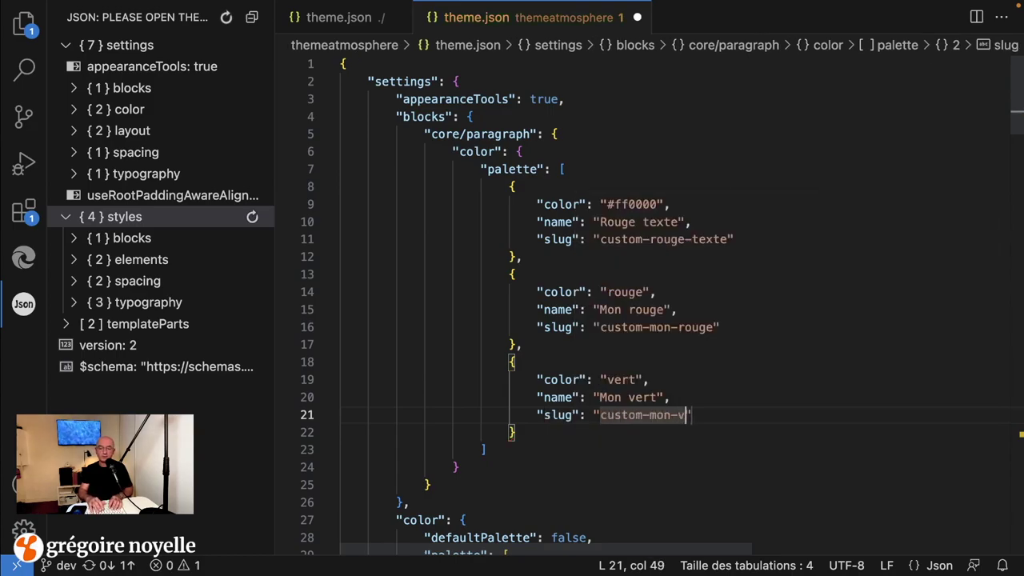
click(731, 415)
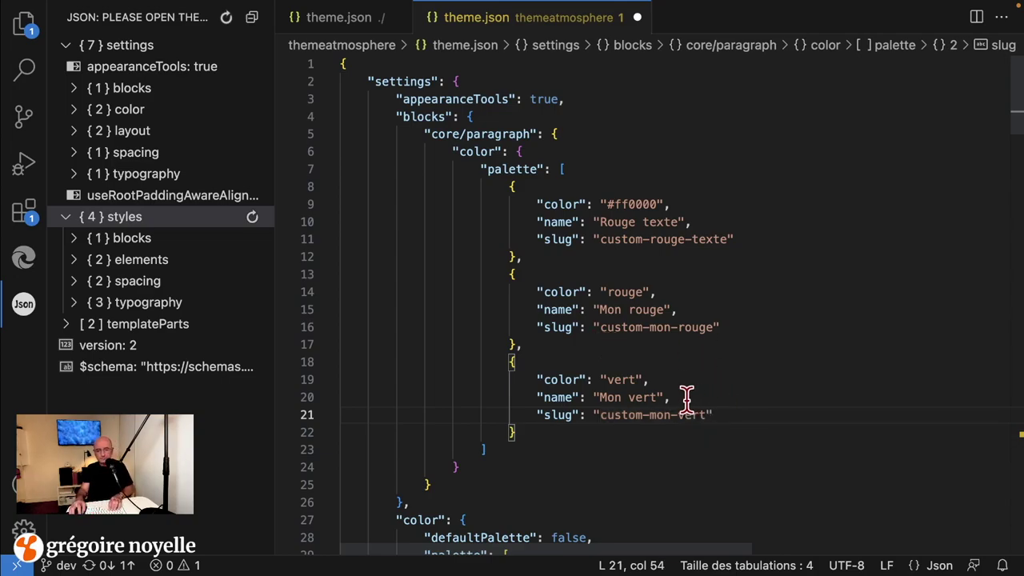
Remove the comma after the "Mon vert" name to test the JSON syntax check, and put it back.
click(696, 397)
key(BackSpace)
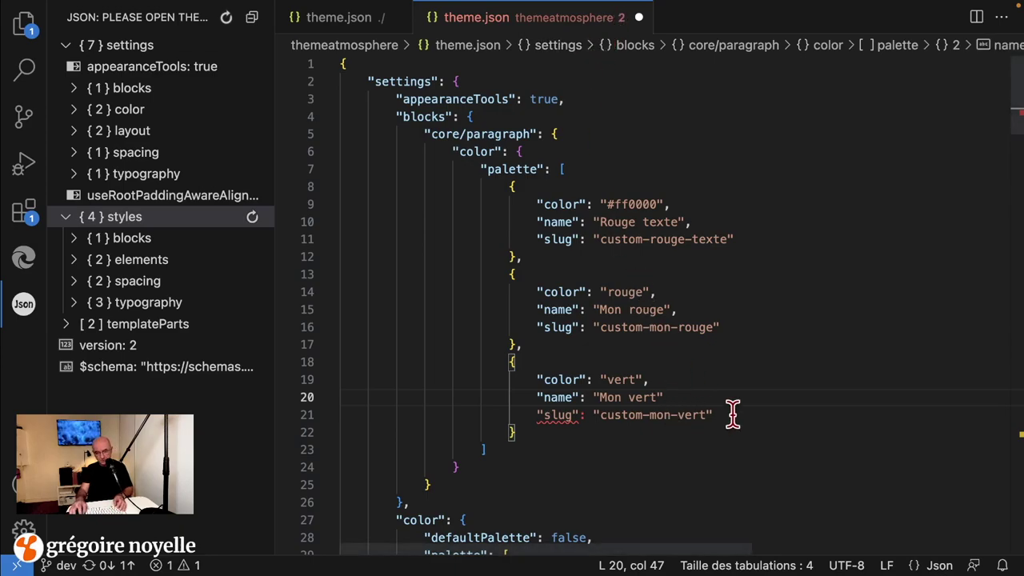
text(,)
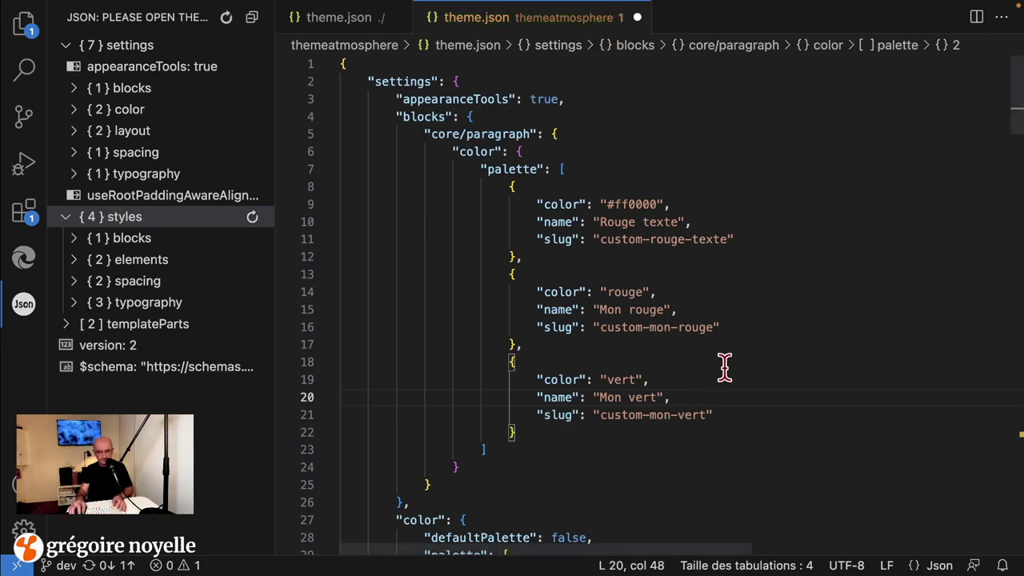
Save themeatmosphere's theme.json with the extended paragraph palette.
click(735, 364)
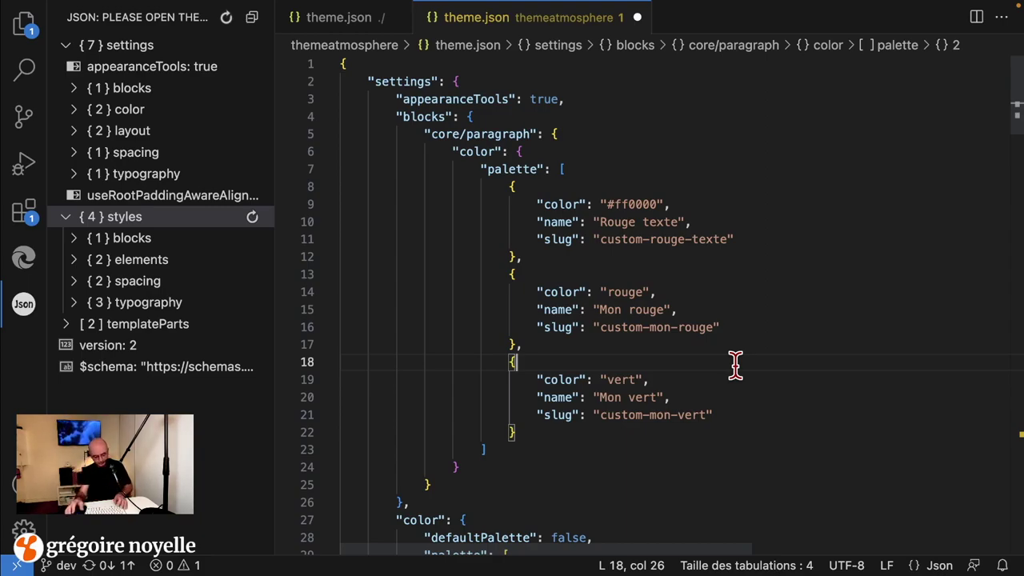
key(super+s)
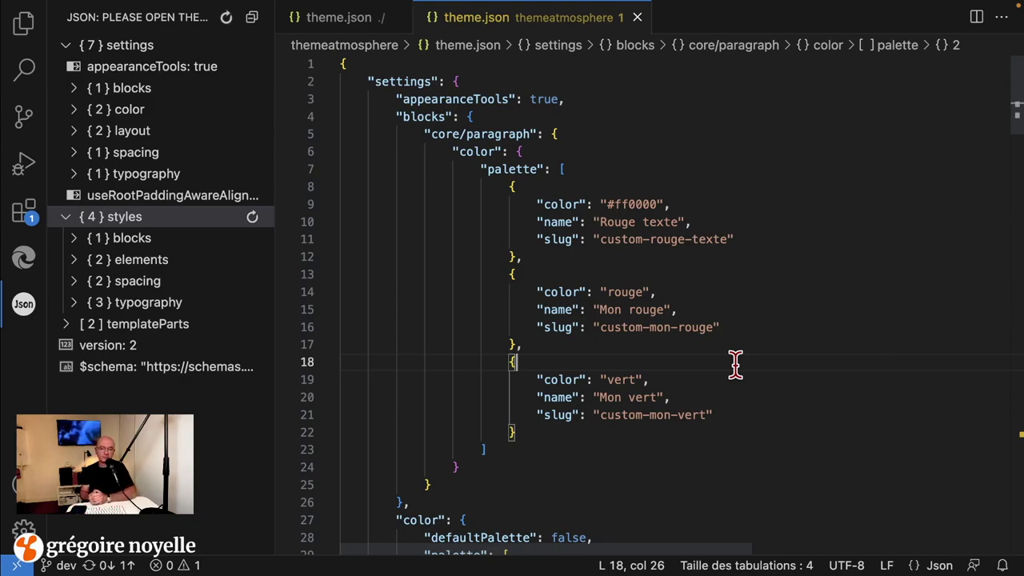